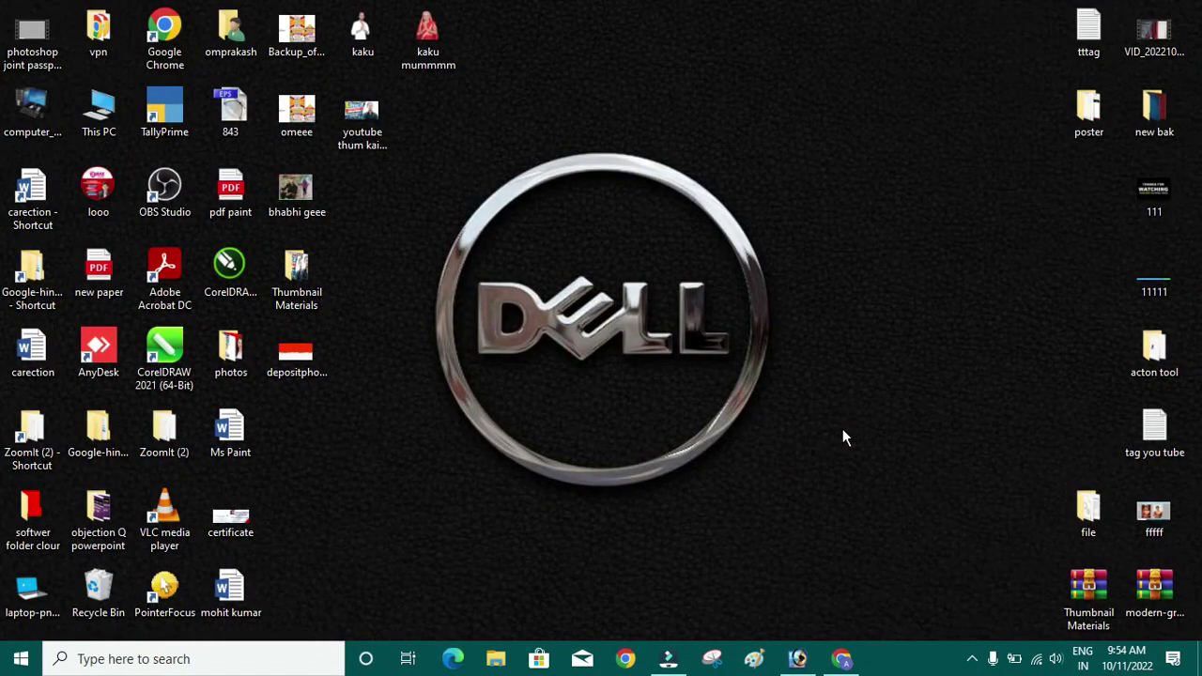
# Switch to Adobe Photoshop from the taskbar
pyautogui.click(797, 658)
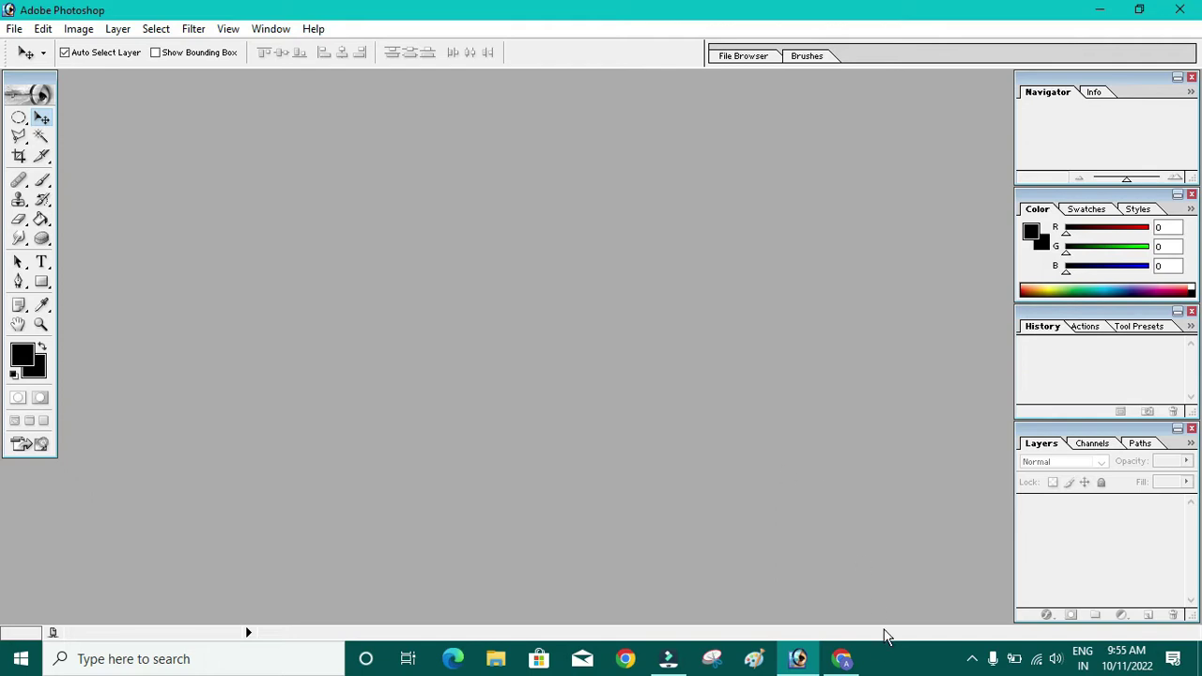
# Check the recommended YouTube thumbnail size, then close the Navigator, Color, History and Layers panels
pyautogui.click(841, 657)
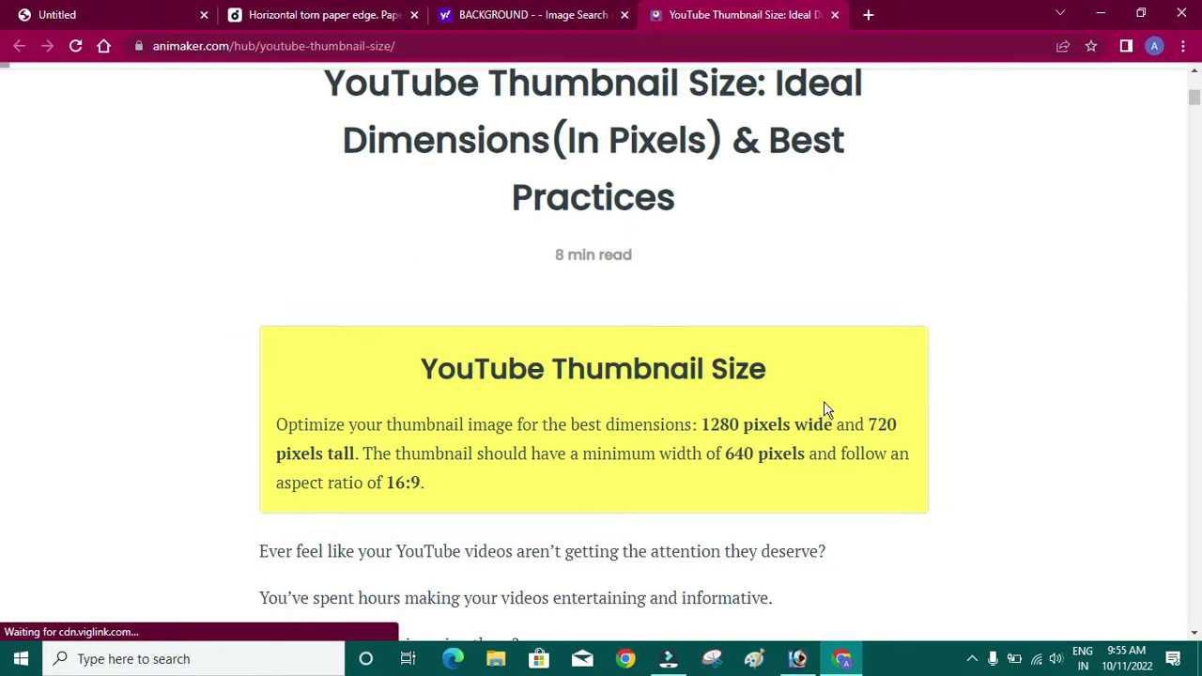
pyautogui.click(797, 658)
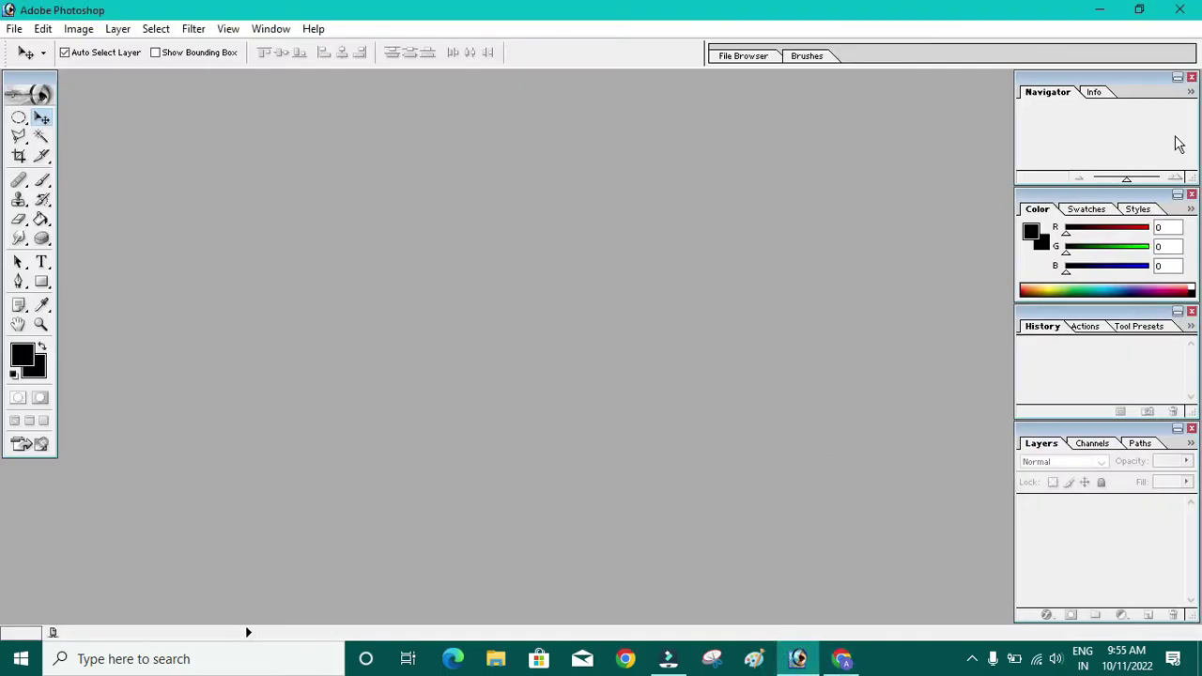
pyautogui.click(1191, 78)
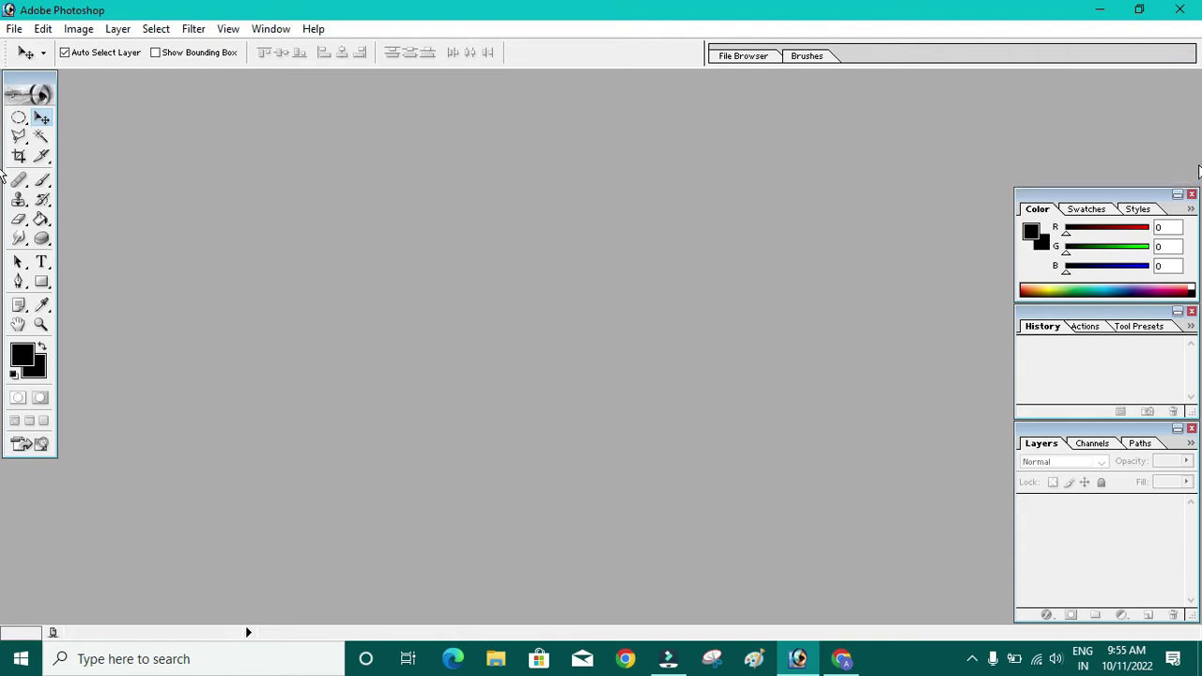
pyautogui.click(1191, 195)
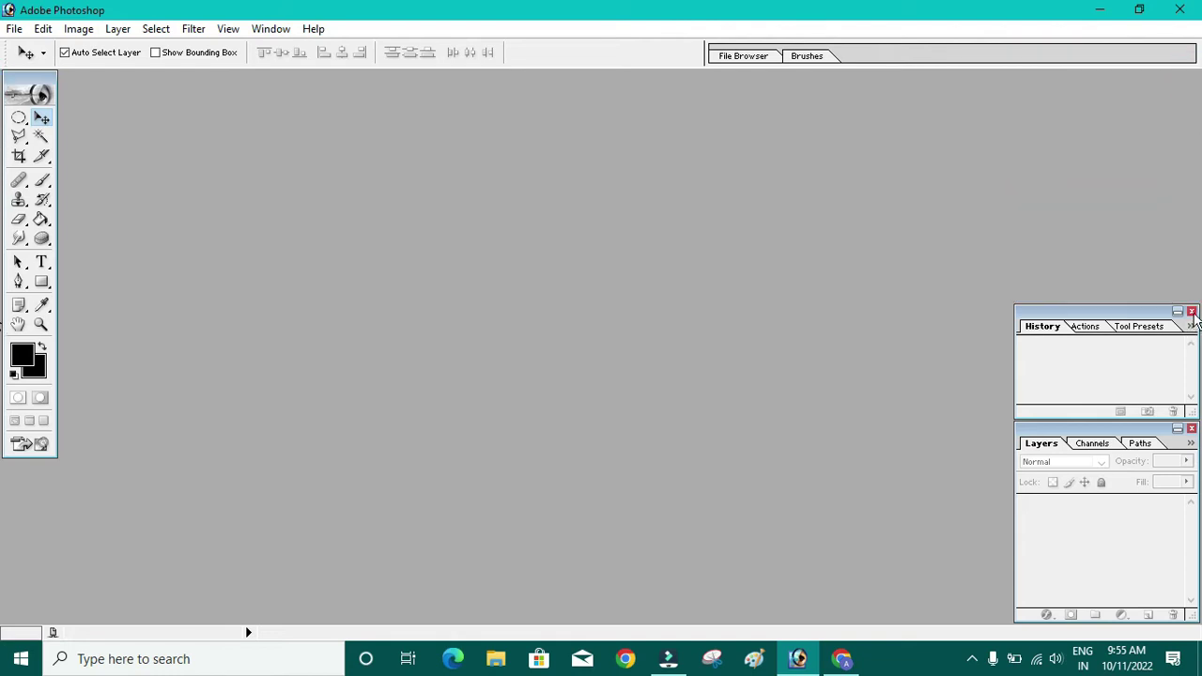
pyautogui.click(1191, 311)
pyautogui.click(1191, 429)
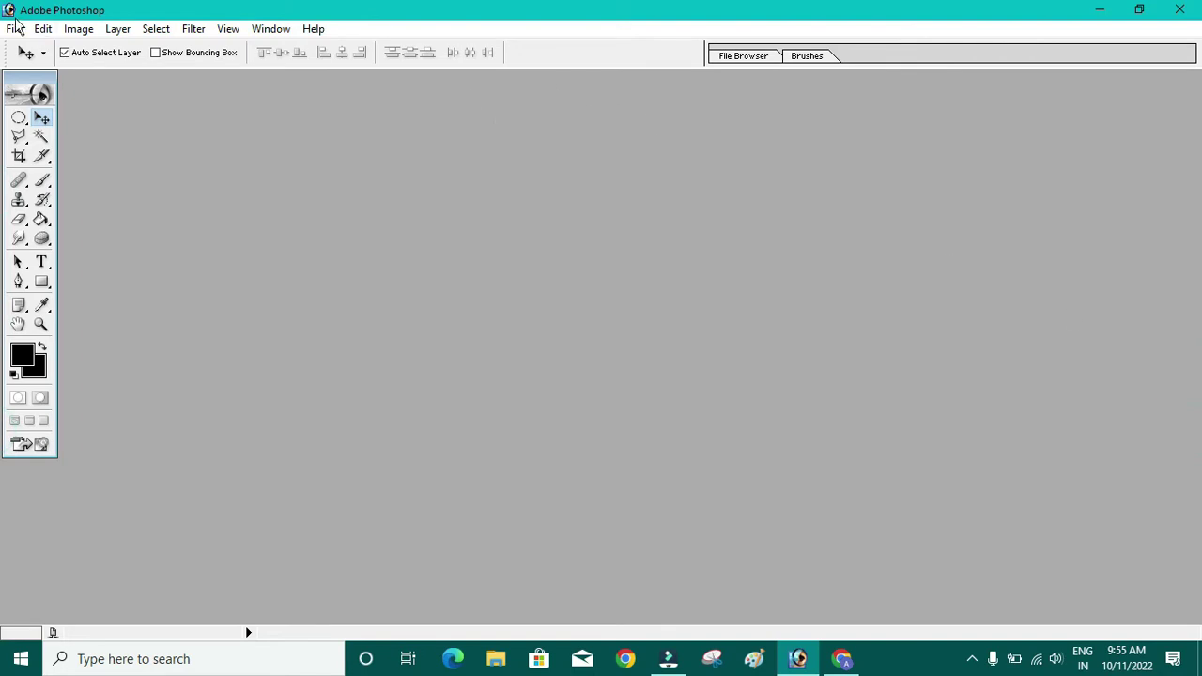
pyautogui.click(16, 28)
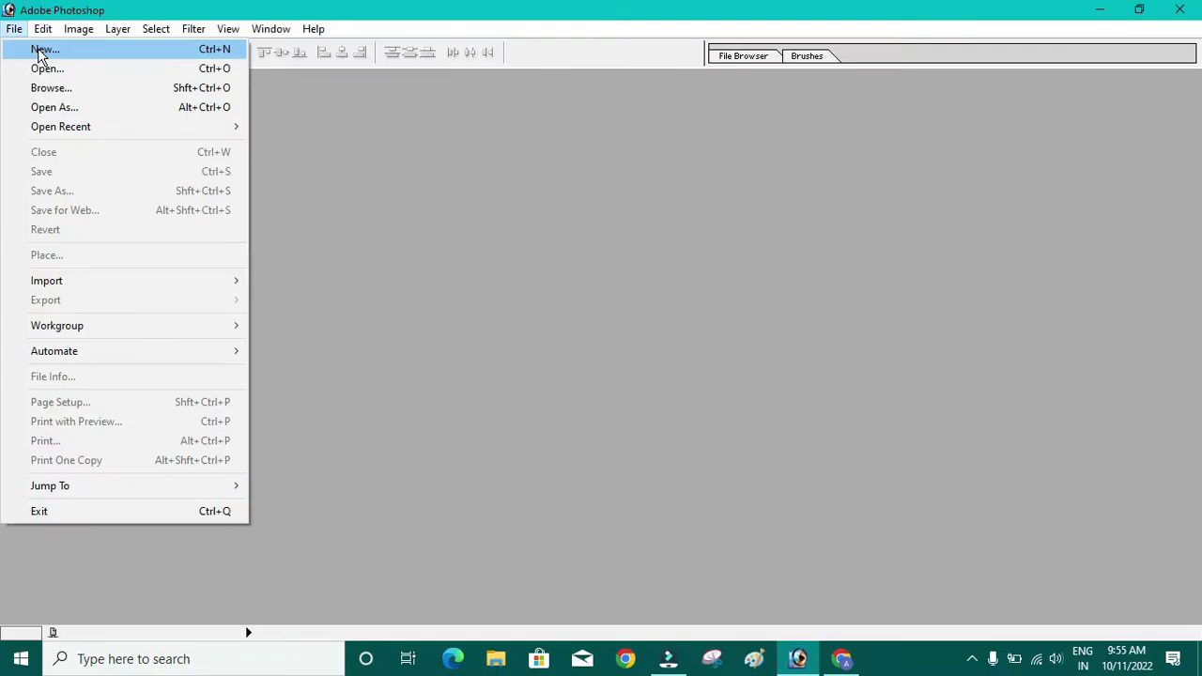
# Create a new document 1280 px wide by 720 px high, keeping 300 ppi and white contents
pyautogui.click(39, 54)
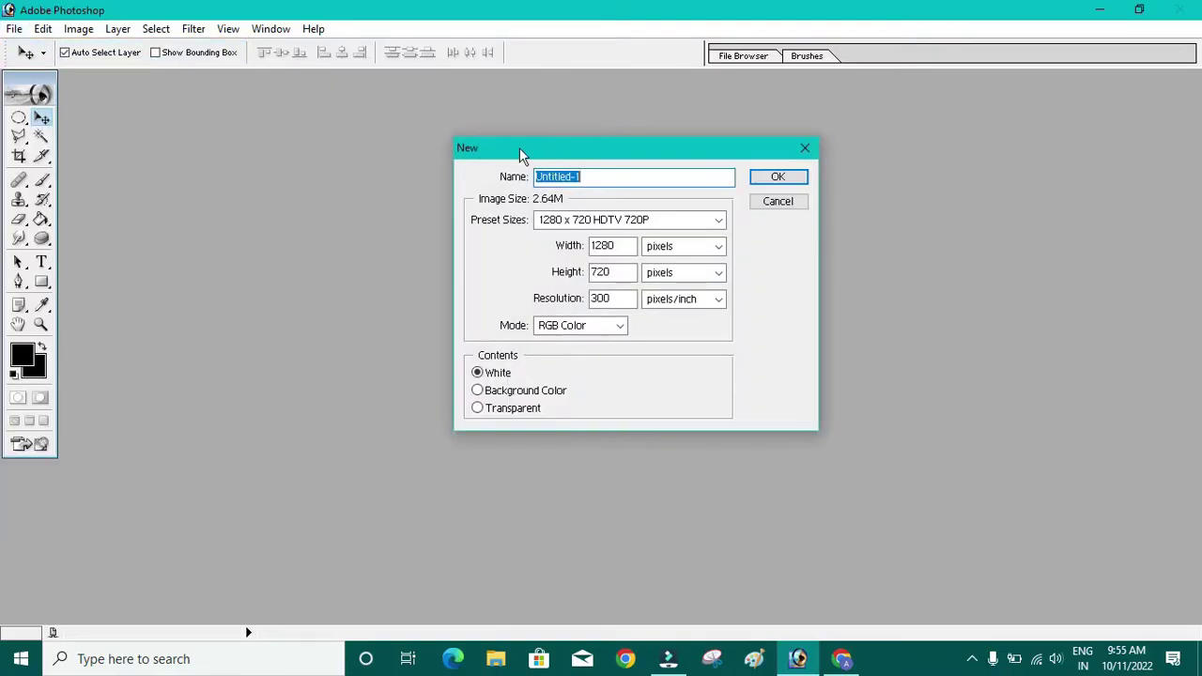
pyautogui.moveTo(610, 146)
pyautogui.mouseDown()
pyautogui.moveTo(633, 103)
pyautogui.moveTo(635, 124)
pyautogui.mouseUp()
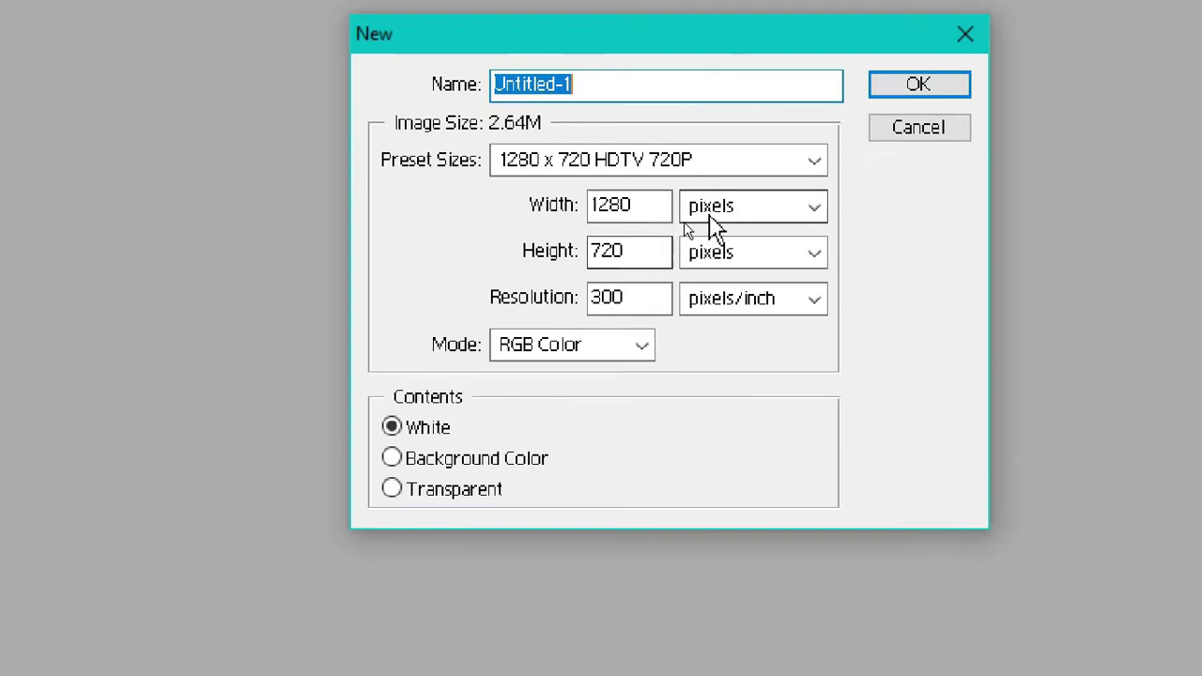
pyautogui.click(715, 217)
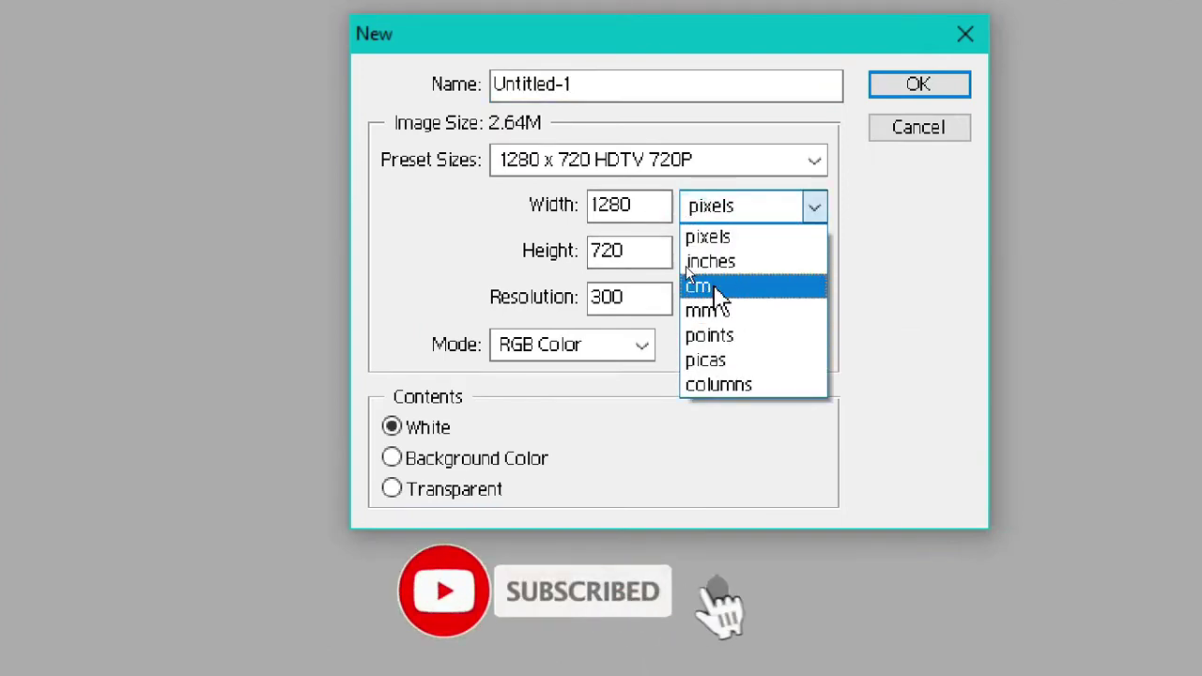
pyautogui.click(738, 236)
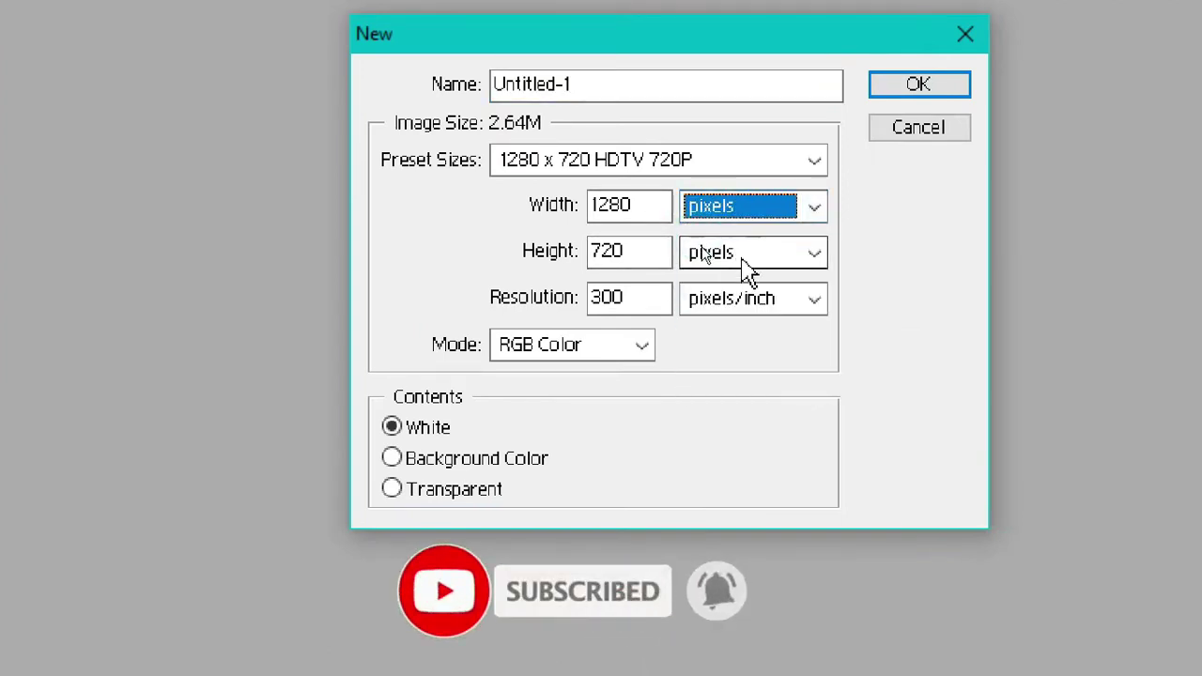
pyautogui.click(742, 255)
pyautogui.click(716, 286)
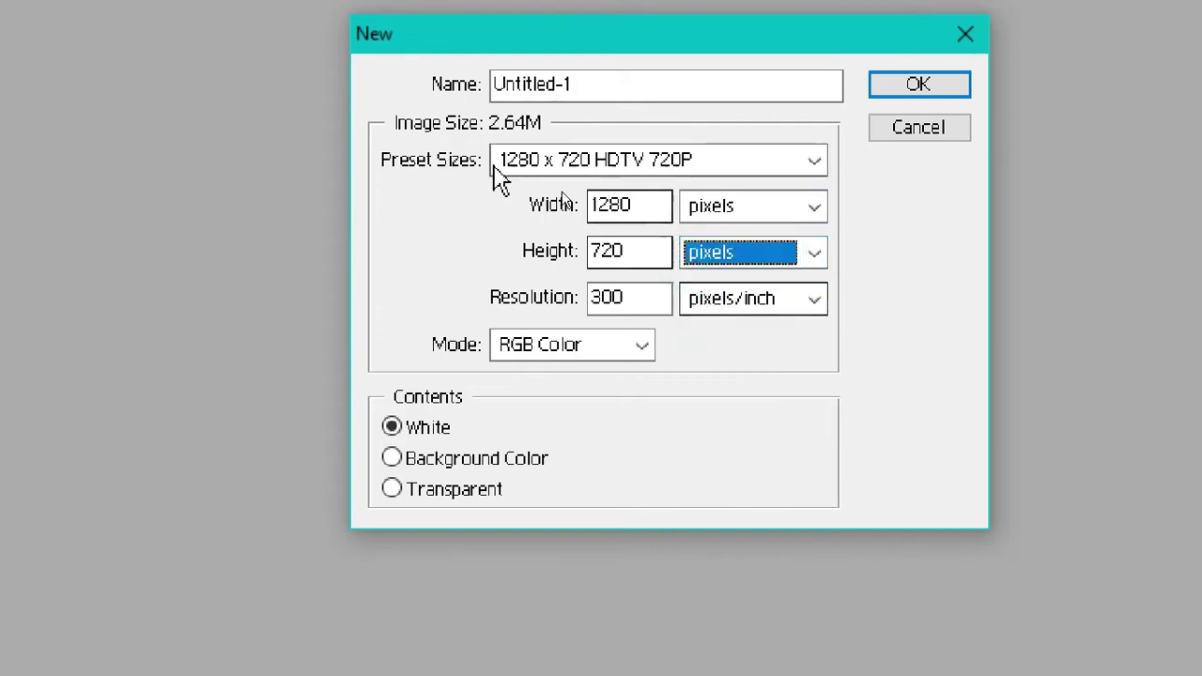
pyautogui.moveTo(649, 205); pyautogui.dragTo(541, 196)
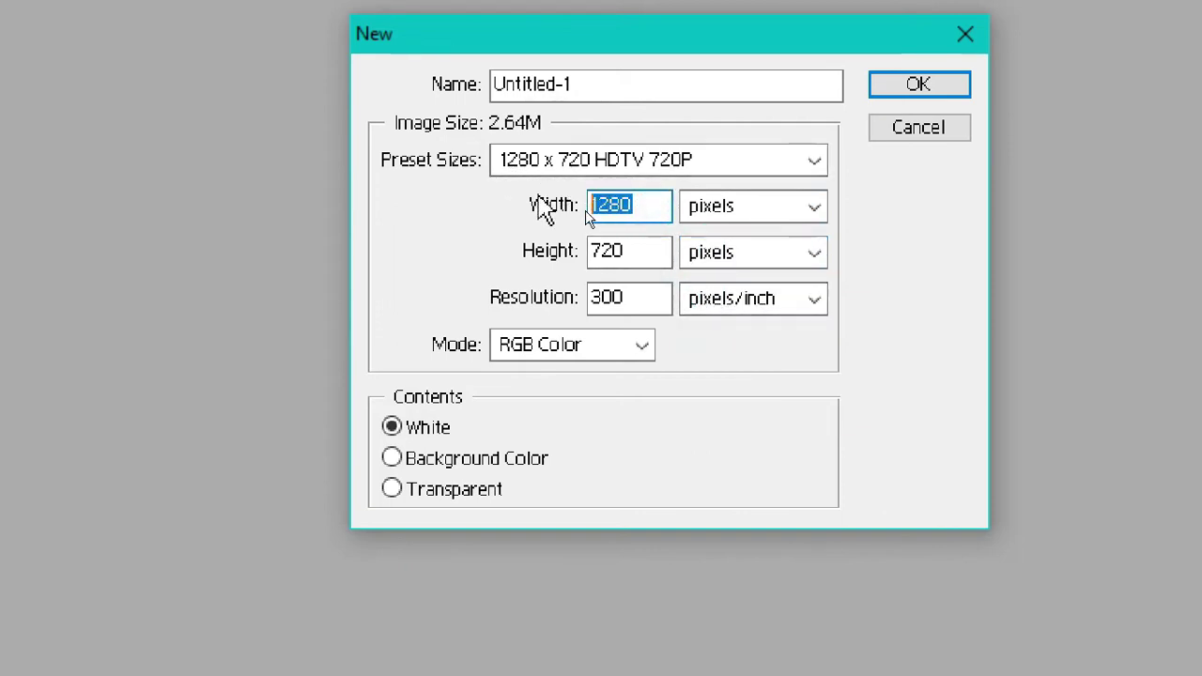
pyautogui.write('1280')
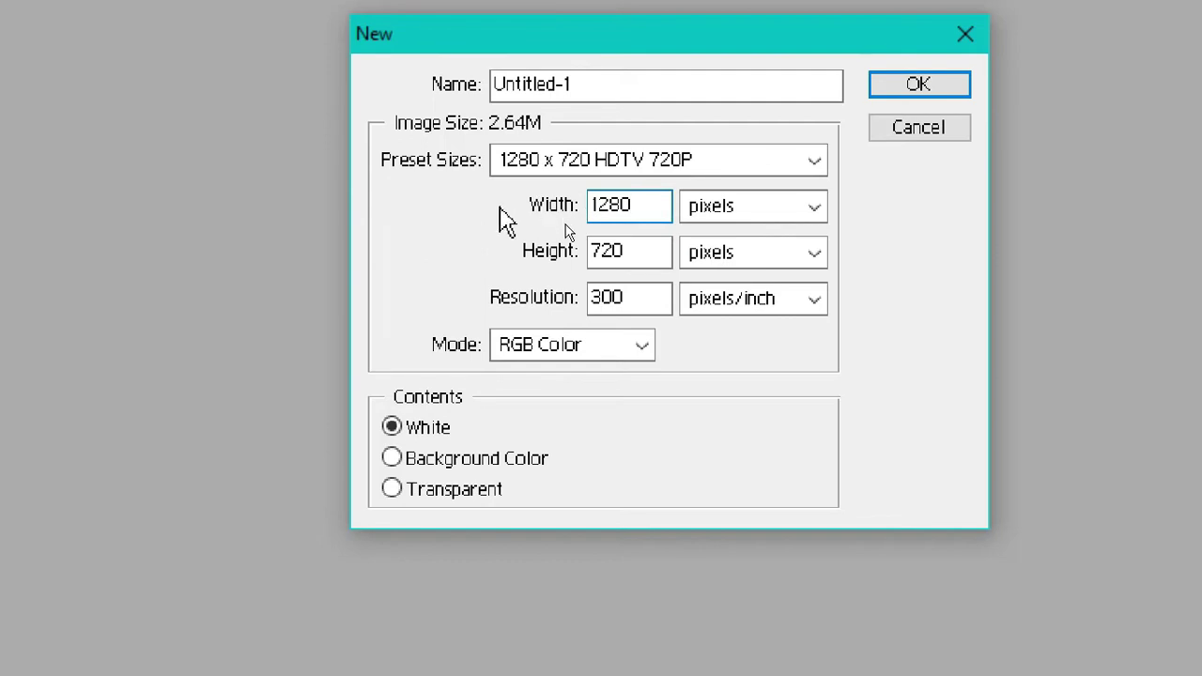
pyautogui.doubleClick(644, 246)
pyautogui.write('720')
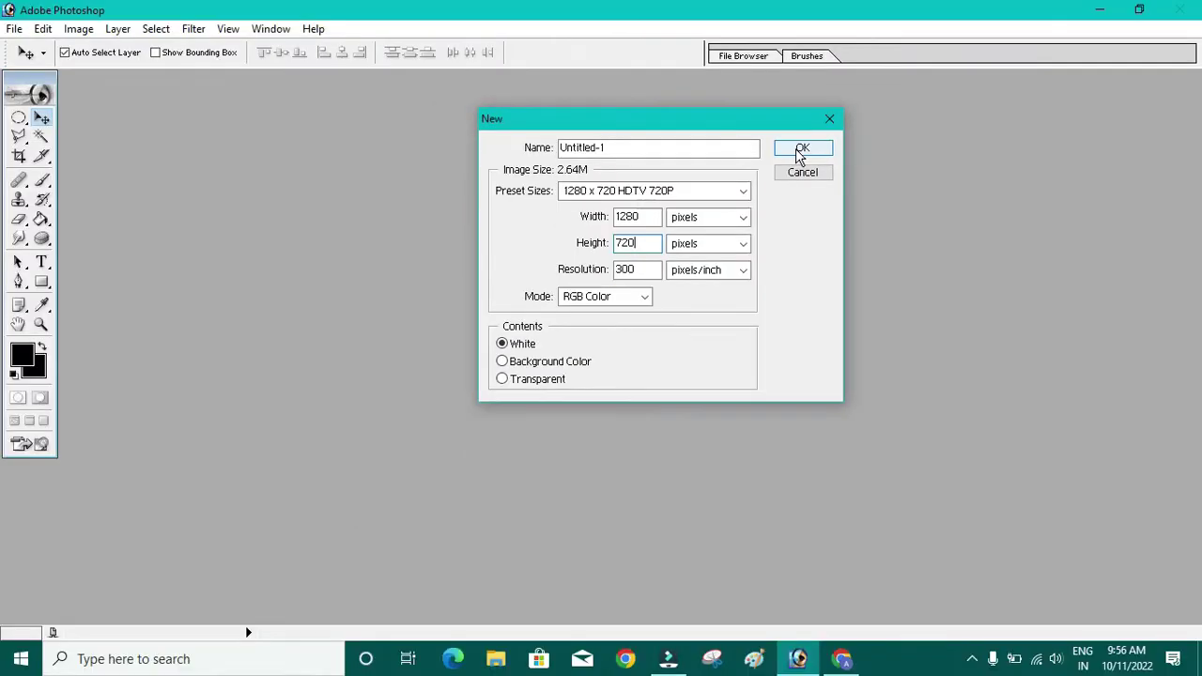
pyautogui.click(796, 152)
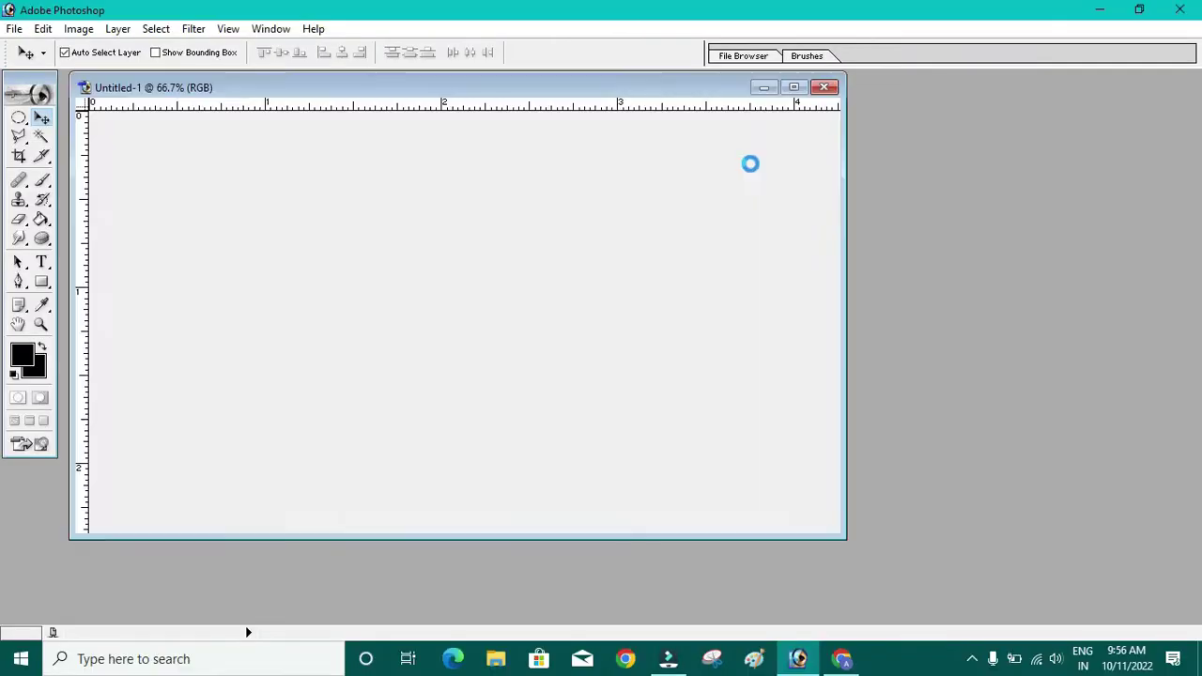
# Maximize the Untitled-1 document window and move the toolbox further into the workspace
pyautogui.moveTo(475, 83)
pyautogui.mouseDown()
pyautogui.moveTo(634, 99)
pyautogui.moveTo(606, 112)
pyautogui.mouseUp()
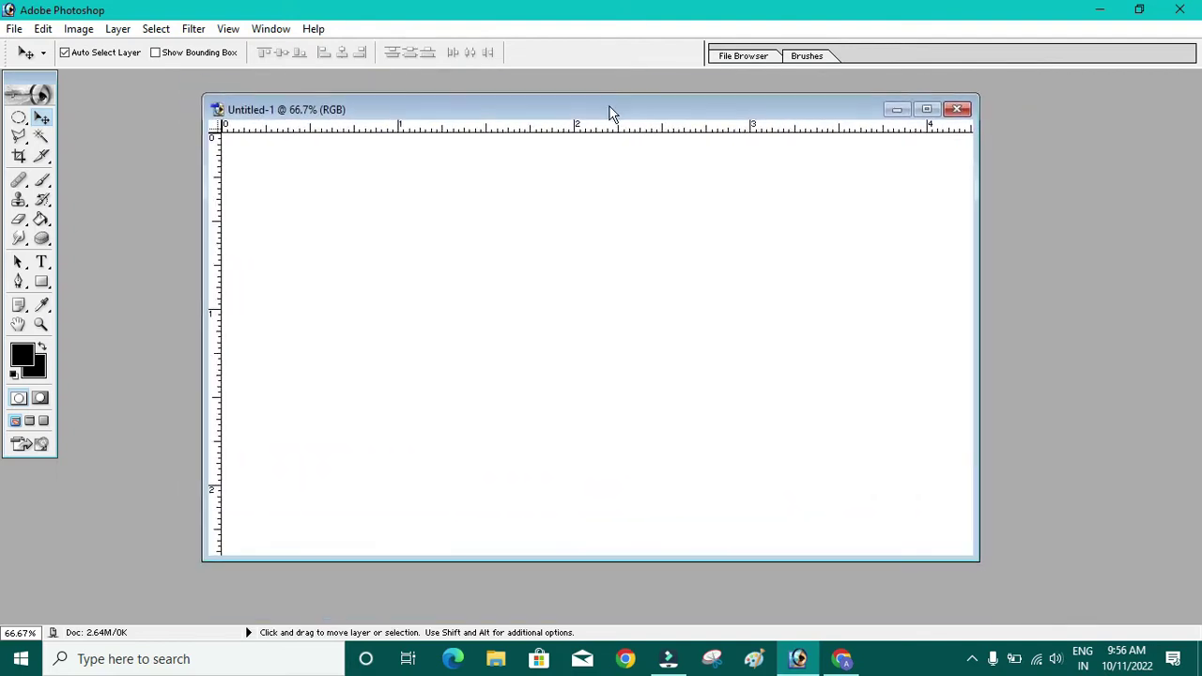
pyautogui.click(926, 111)
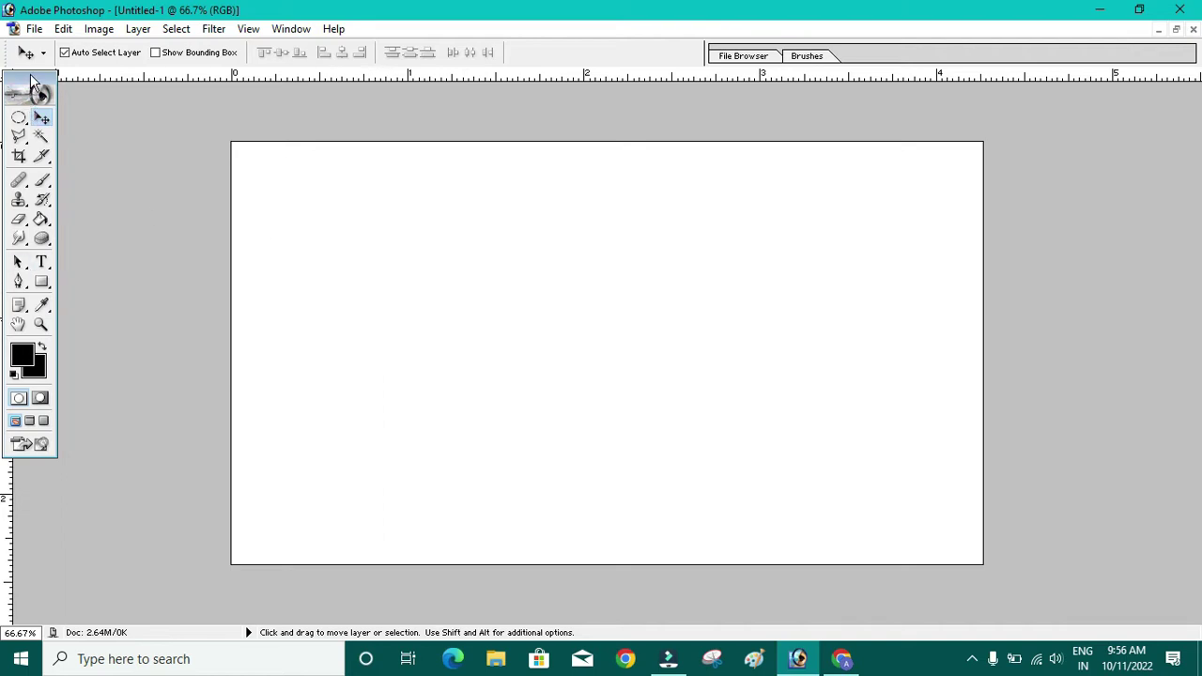
pyautogui.moveTo(42, 74)
pyautogui.mouseDown()
pyautogui.moveTo(106, 205)
pyautogui.moveTo(119, 171)
pyautogui.mouseUp()
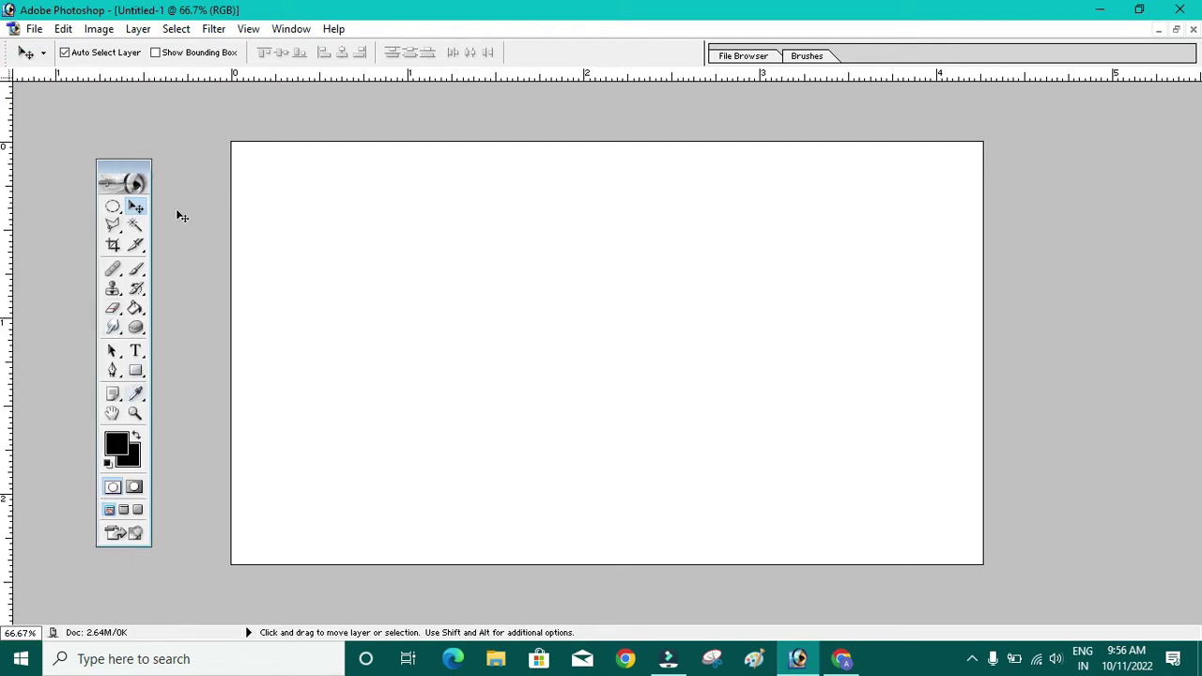
# Show the Layers panel beside the canvas, make it taller, and tuck the toolbox up-left
pyautogui.click(290, 31)
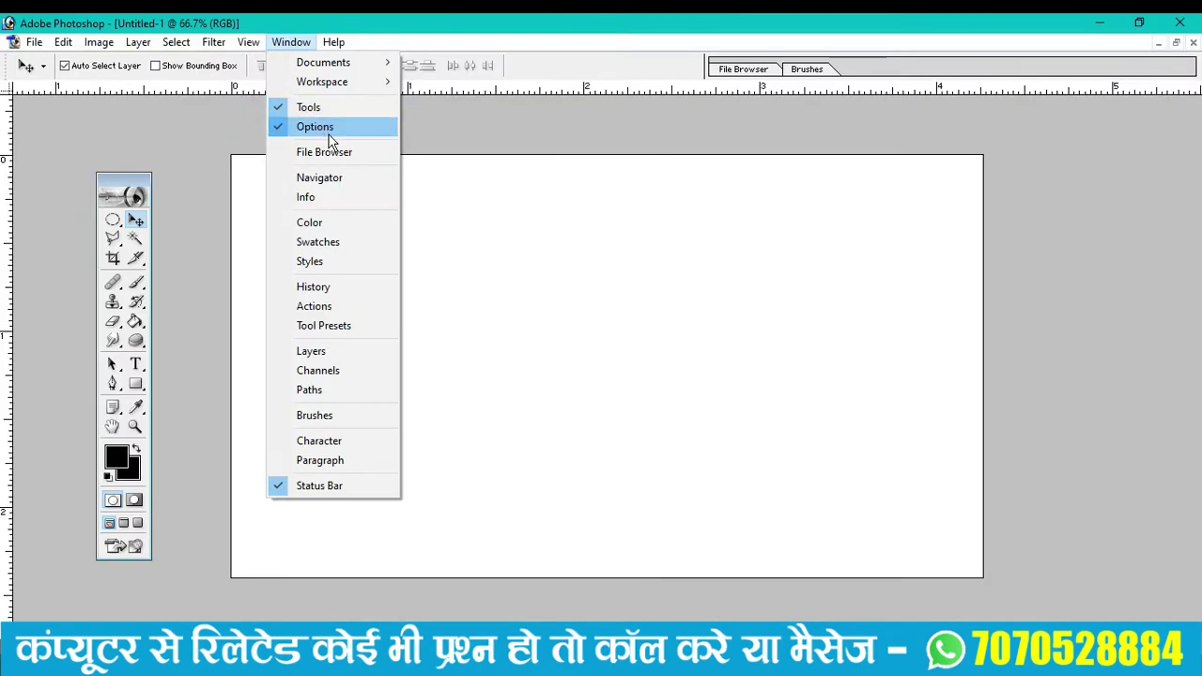
pyautogui.click(316, 353)
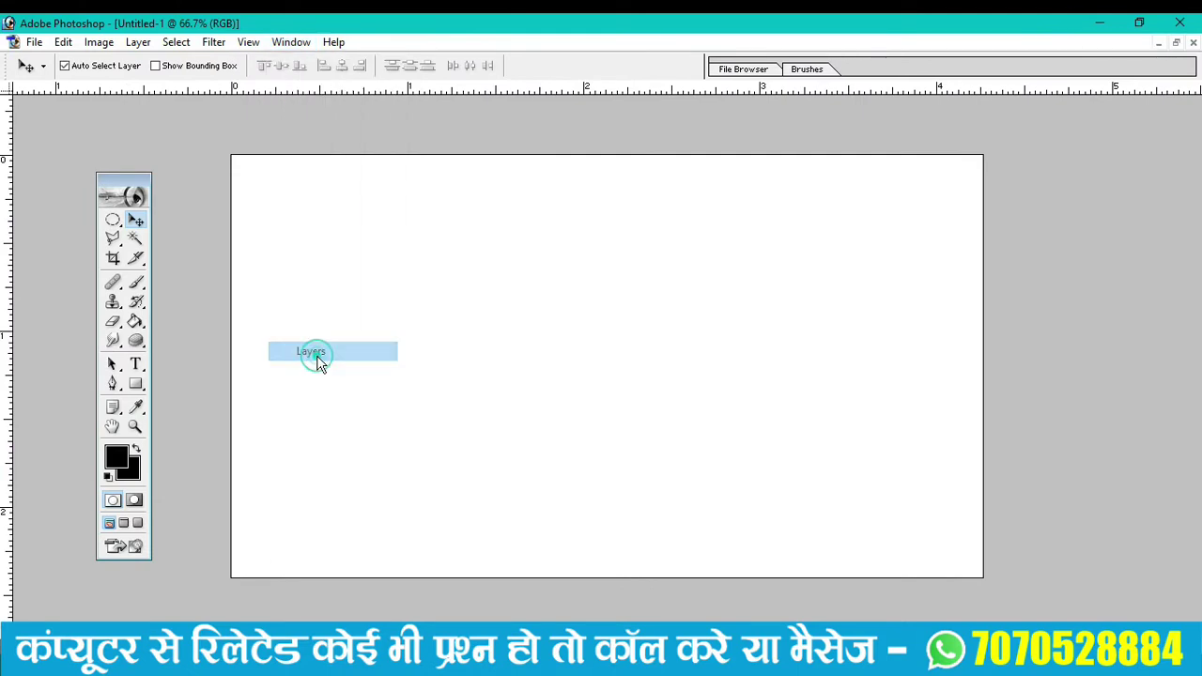
pyautogui.moveTo(1142, 440); pyautogui.dragTo(1129, 176)
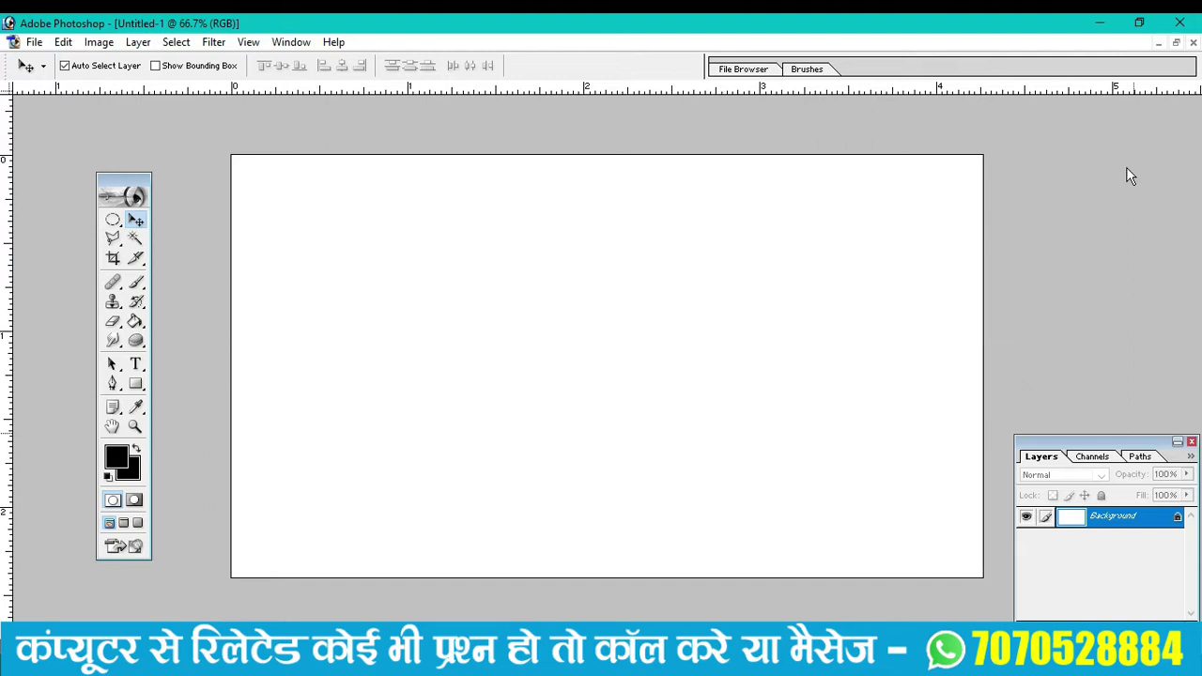
pyautogui.moveTo(1114, 145); pyautogui.dragTo(1113, 153)
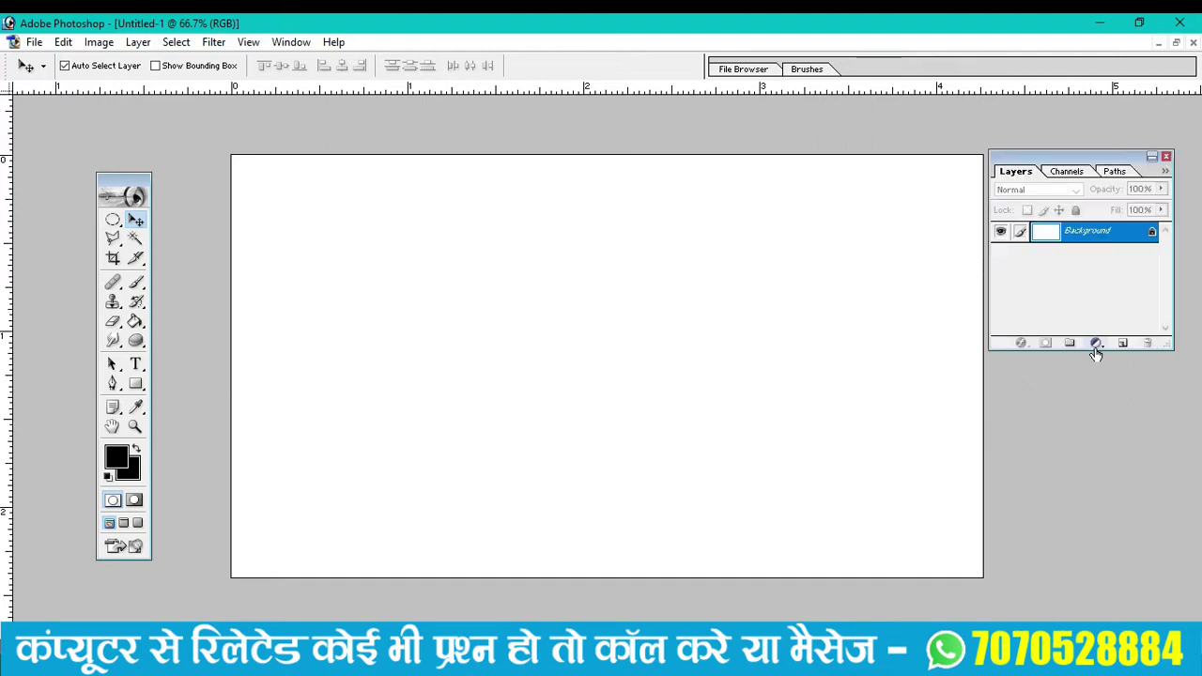
pyautogui.moveTo(1096, 351); pyautogui.dragTo(1099, 457)
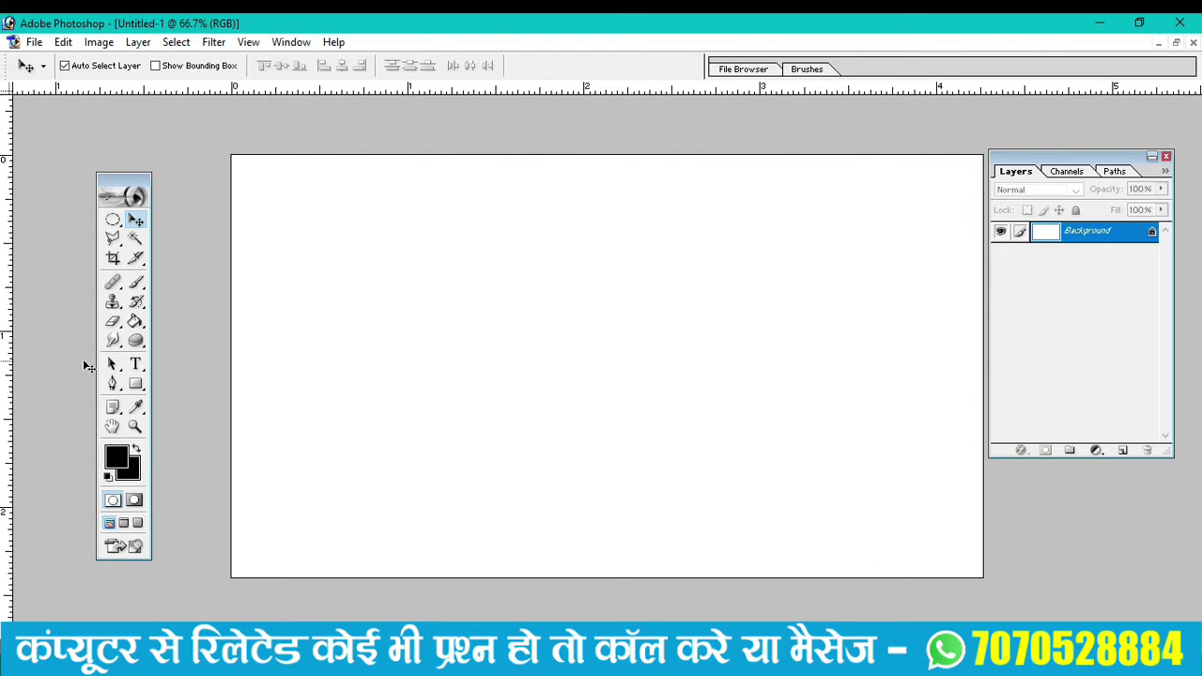
pyautogui.moveTo(134, 185); pyautogui.dragTo(120, 160)
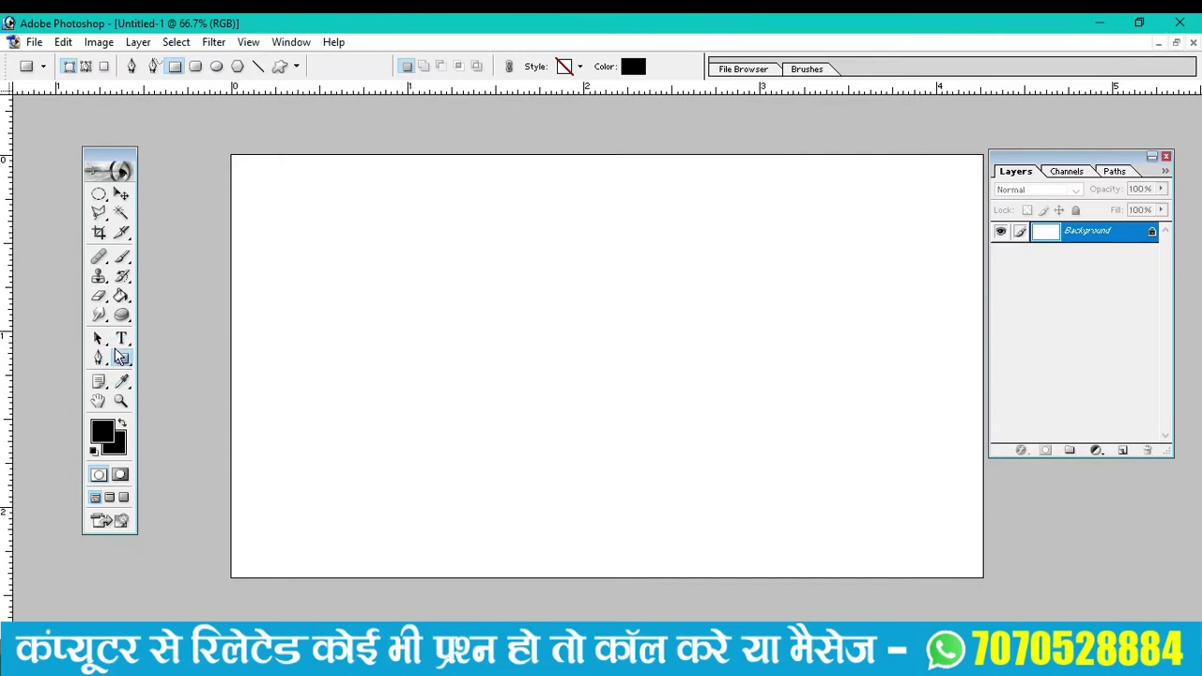
# Draw a black filled rectangle and move it toward the canvas's top-left
pyautogui.moveTo(294, 204); pyautogui.dragTo(645, 470)
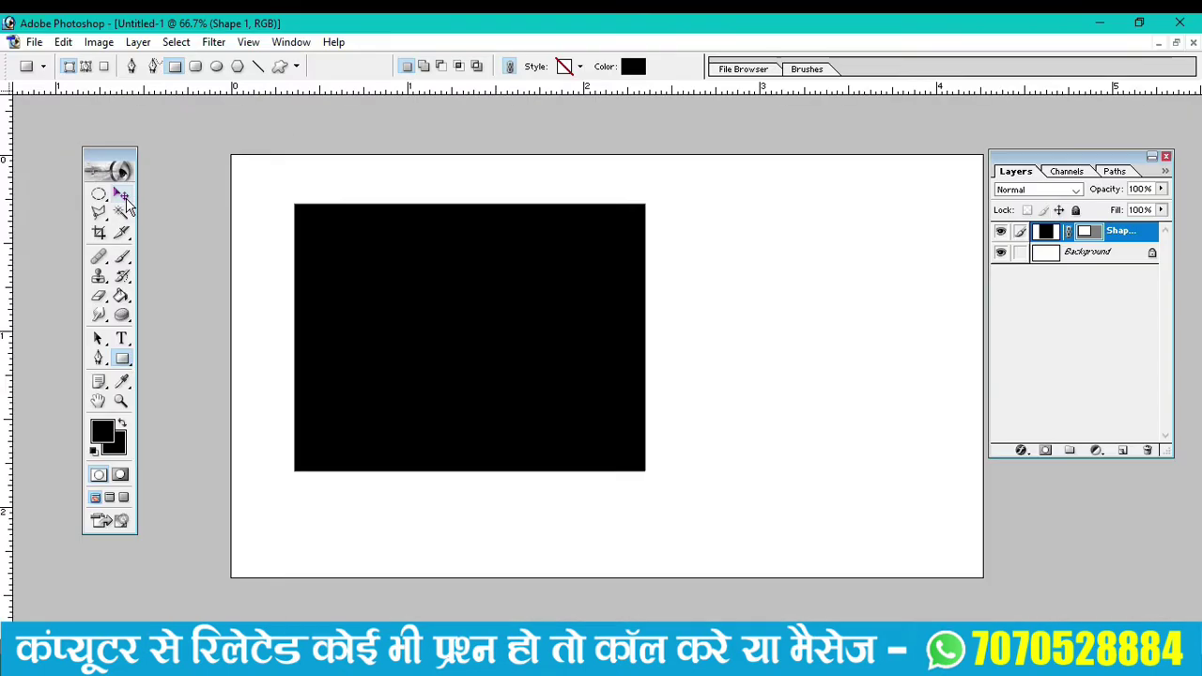
pyautogui.click(122, 195)
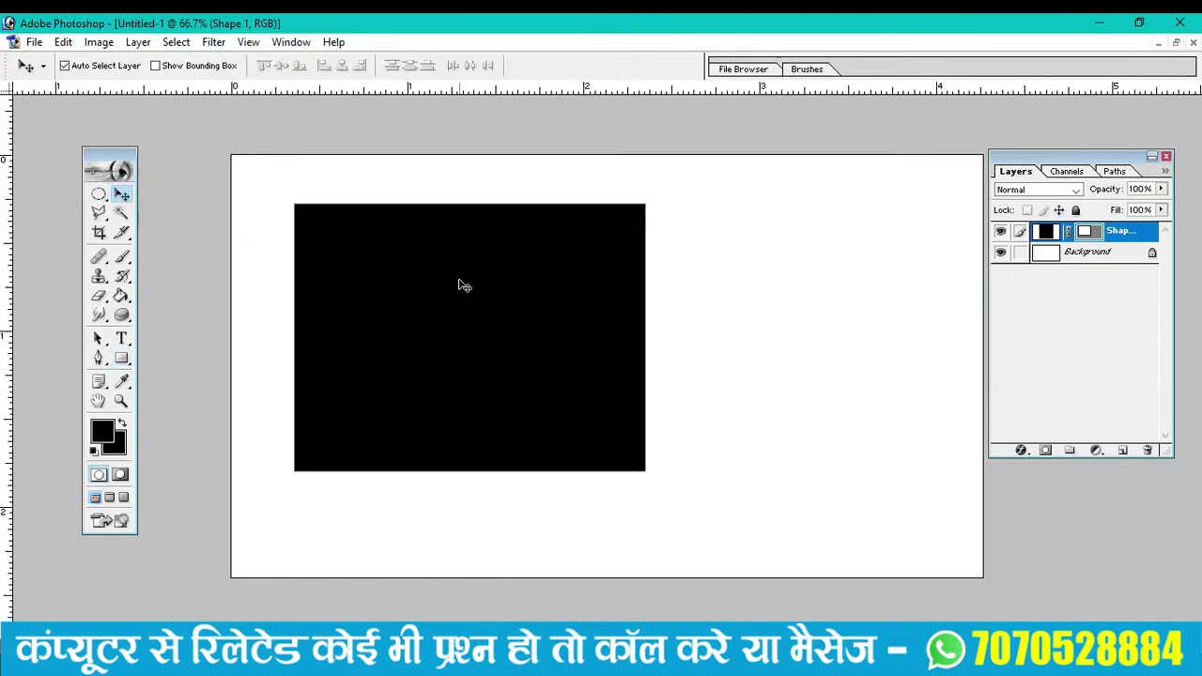
pyautogui.moveTo(463, 308); pyautogui.dragTo(404, 263)
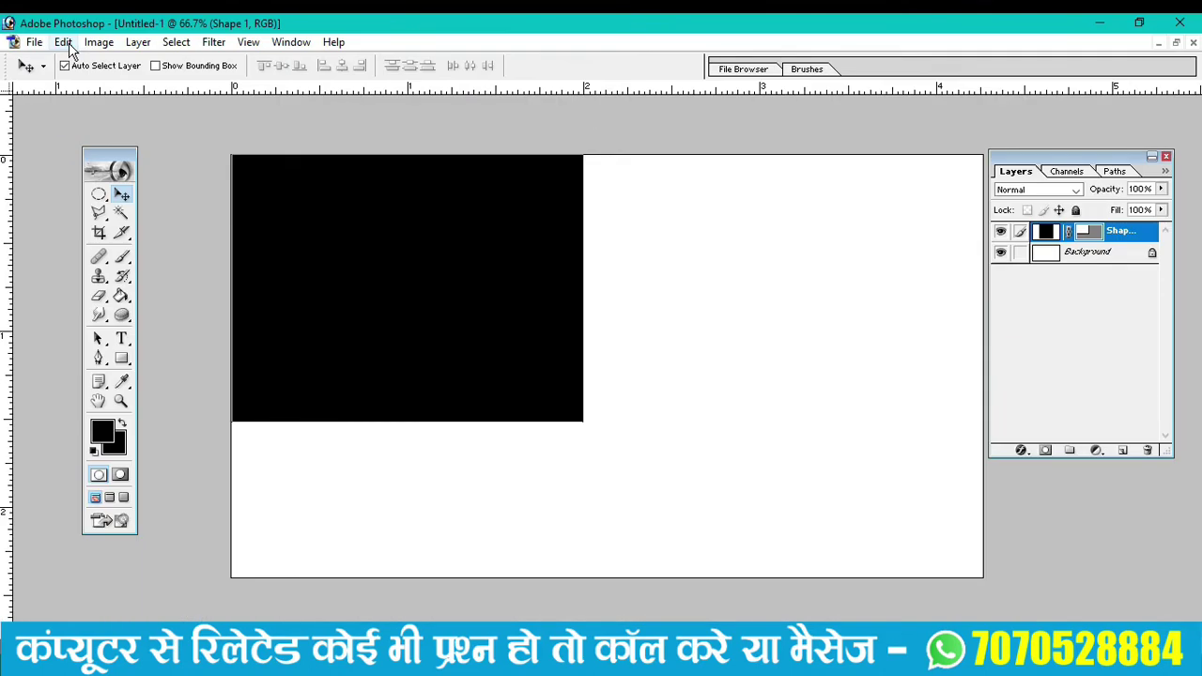
# Free Transform the black rectangle so it stretches over the whole canvas
pyautogui.click(64, 42)
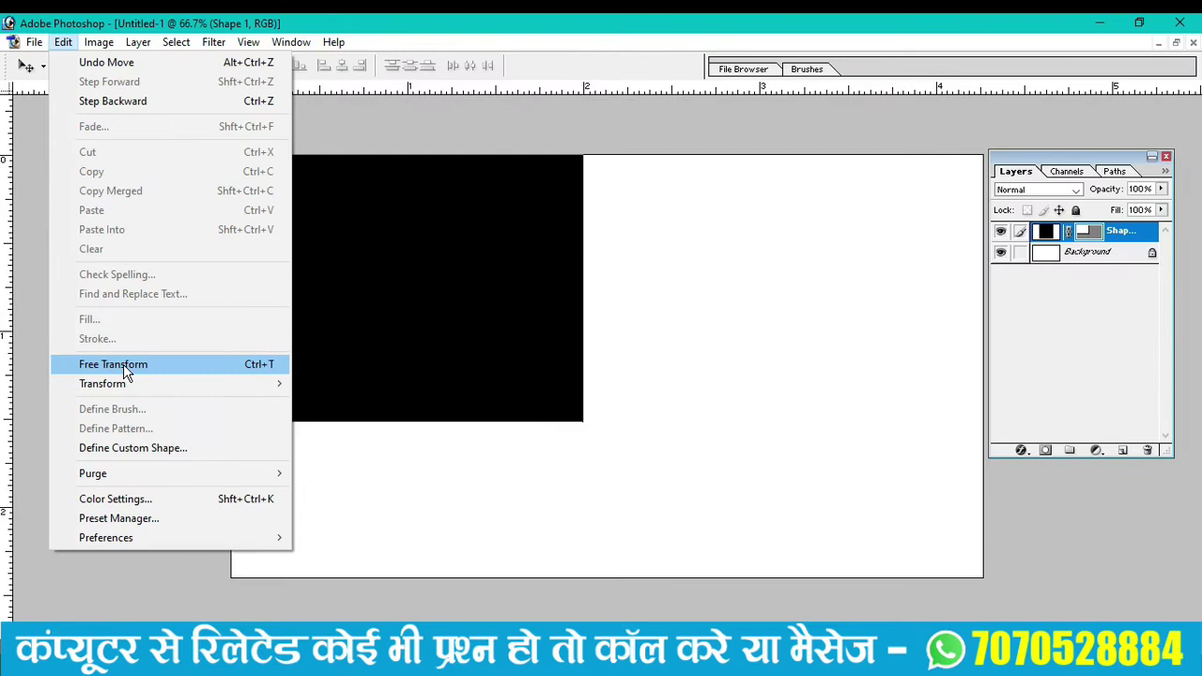
pyautogui.click(128, 366)
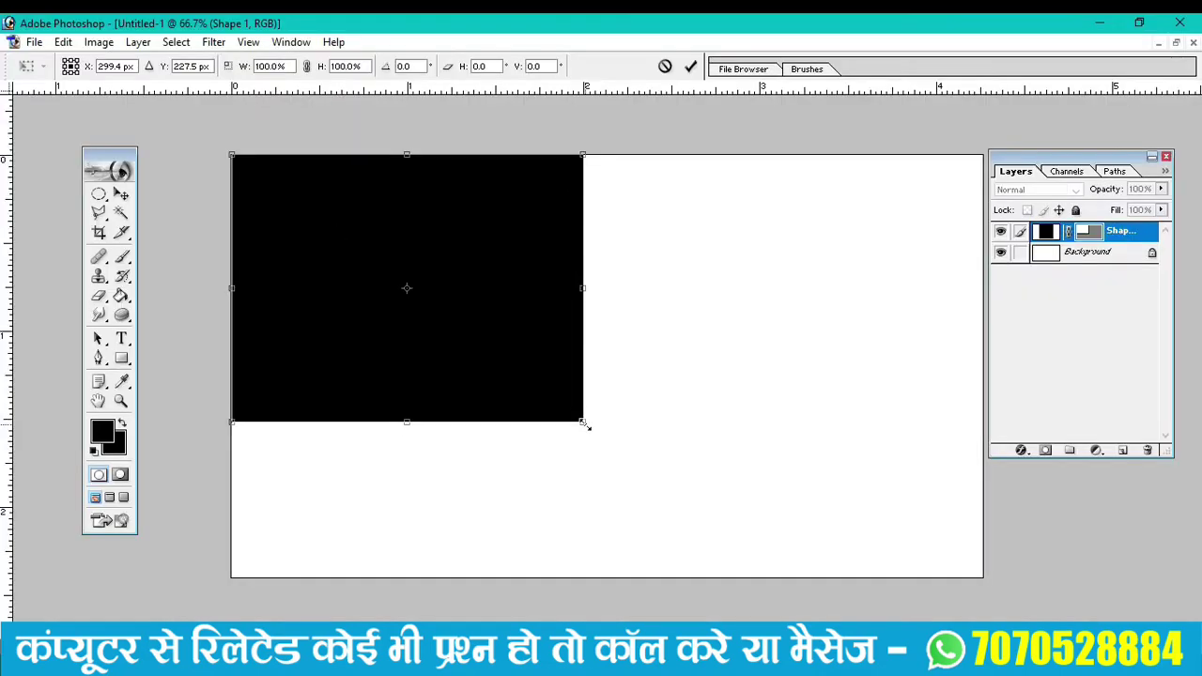
pyautogui.moveTo(584, 424); pyautogui.dragTo(981, 575)
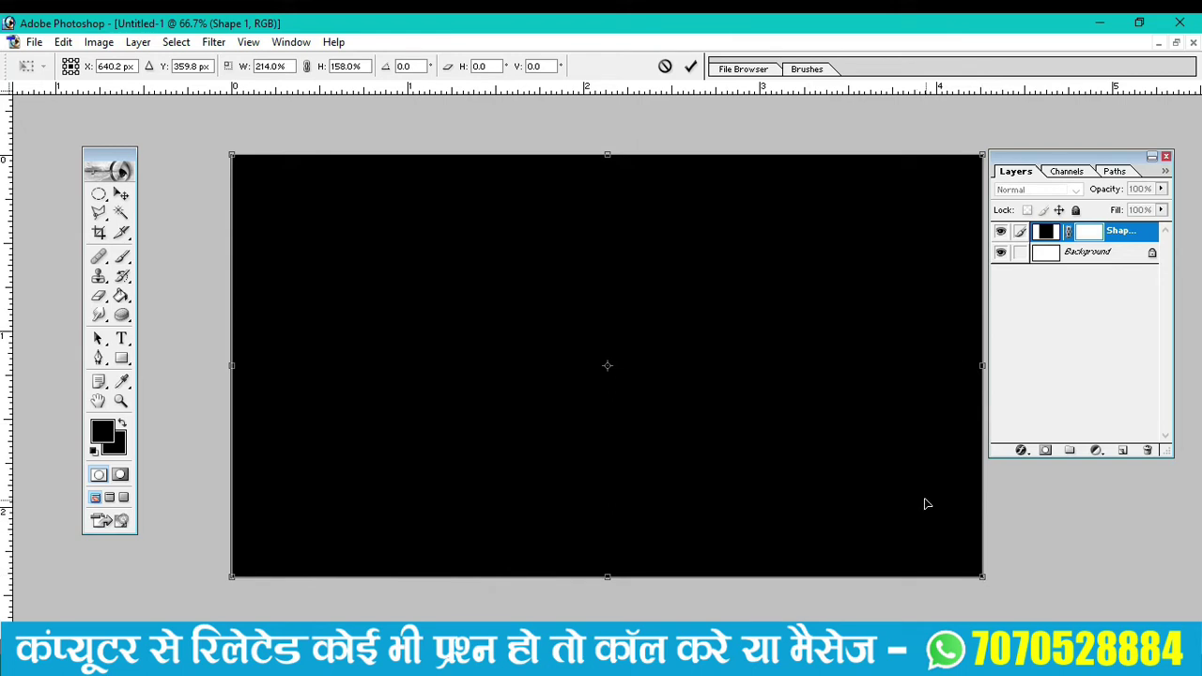
pyautogui.press('Return')
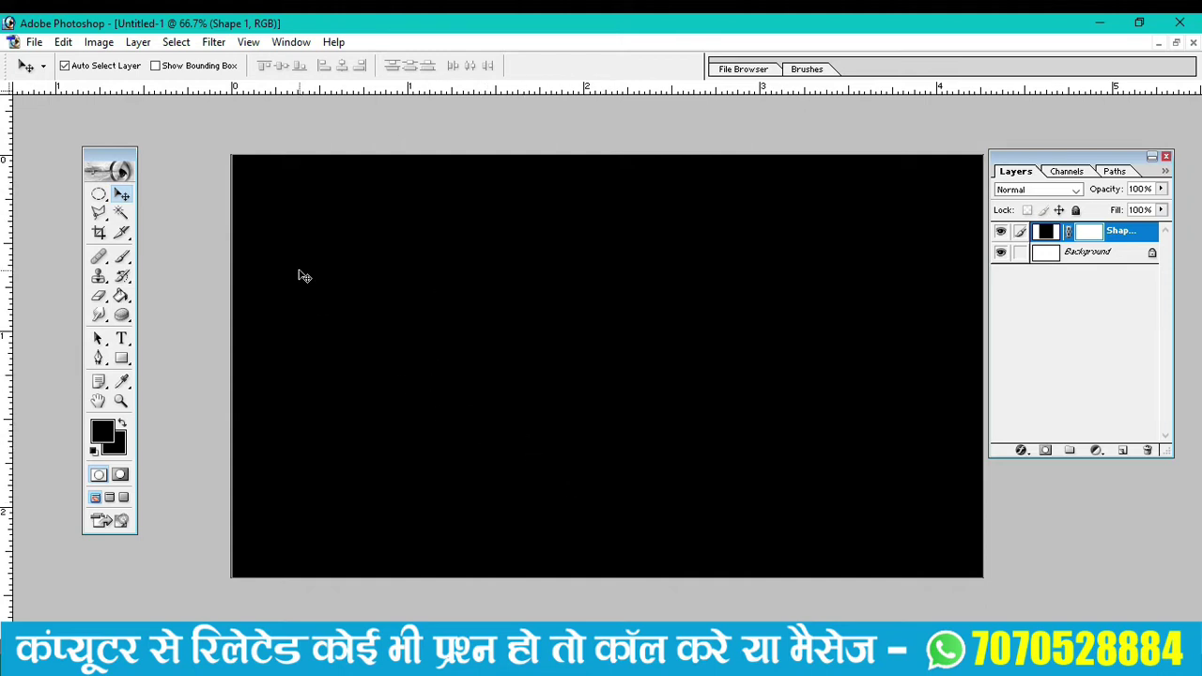
pyautogui.click(500, 282)
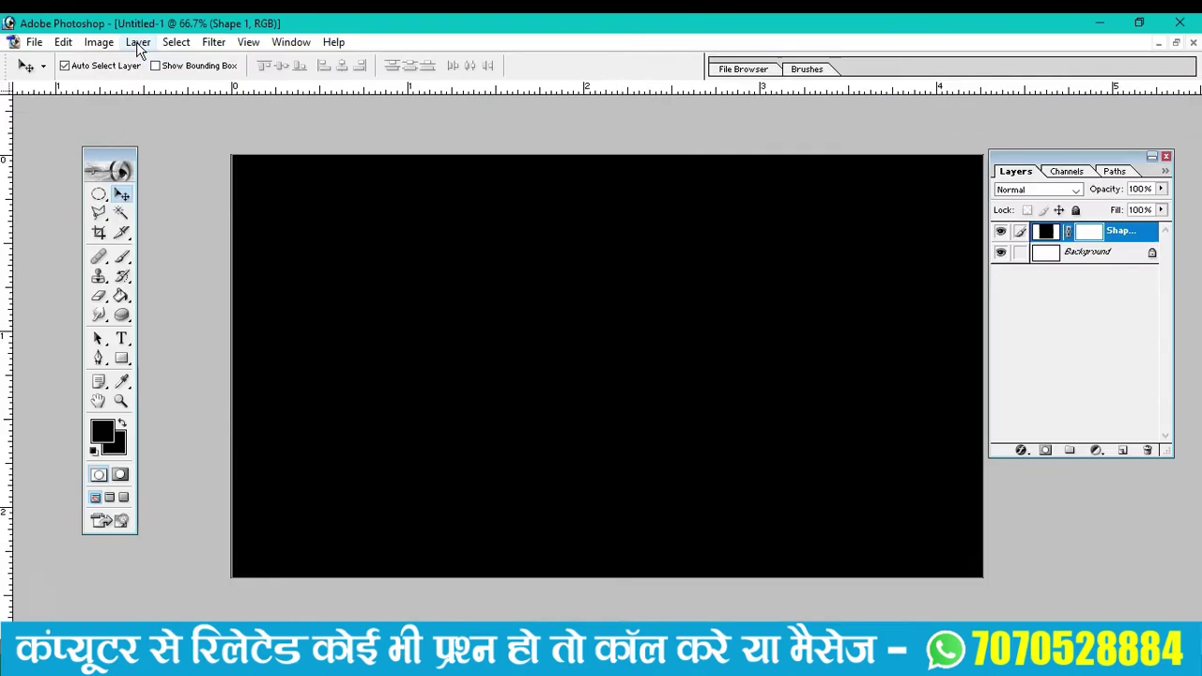
# Add a Gradient Overlay layer style to Shape 1 and bring up its gradient colours
pyautogui.click(138, 42)
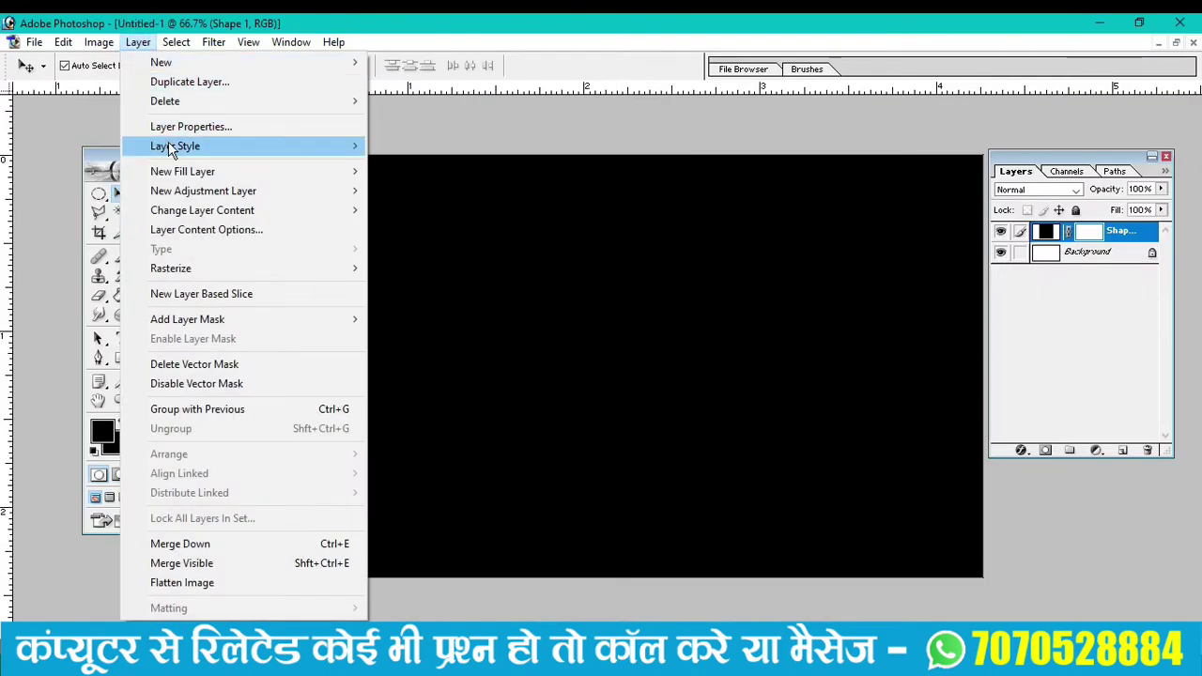
pyautogui.moveTo(176, 146)
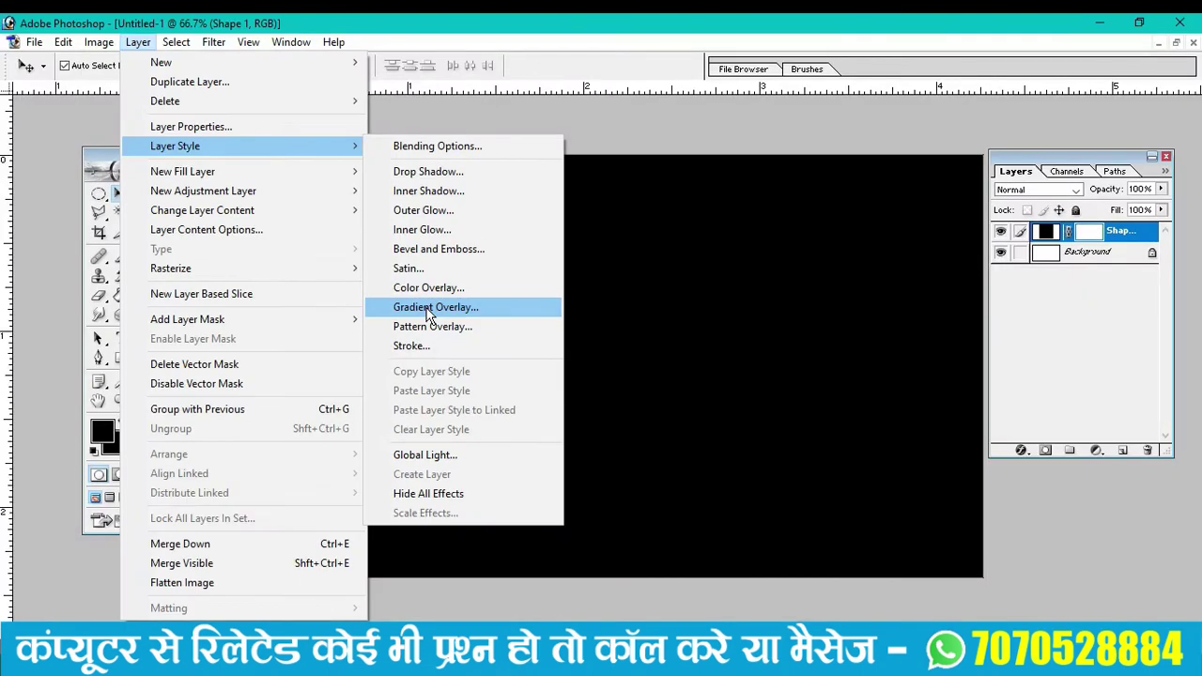
pyautogui.click(425, 312)
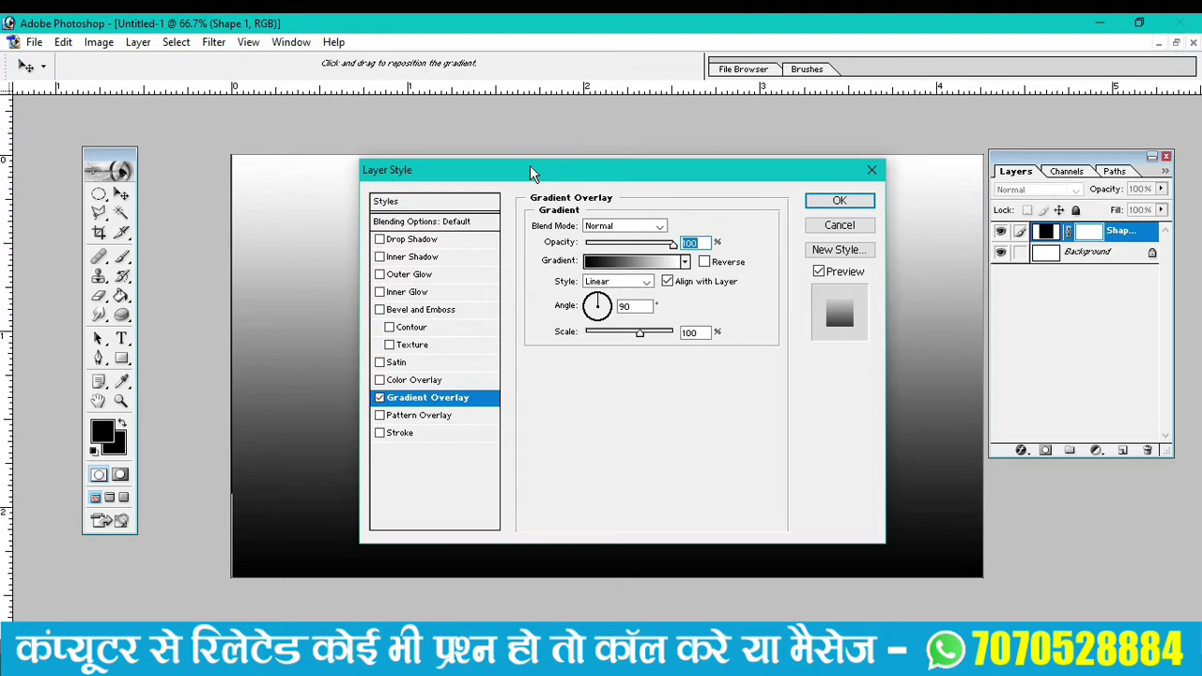
pyautogui.moveTo(529, 166)
pyautogui.mouseDown()
pyautogui.moveTo(772, 163)
pyautogui.moveTo(776, 149)
pyautogui.mouseUp()
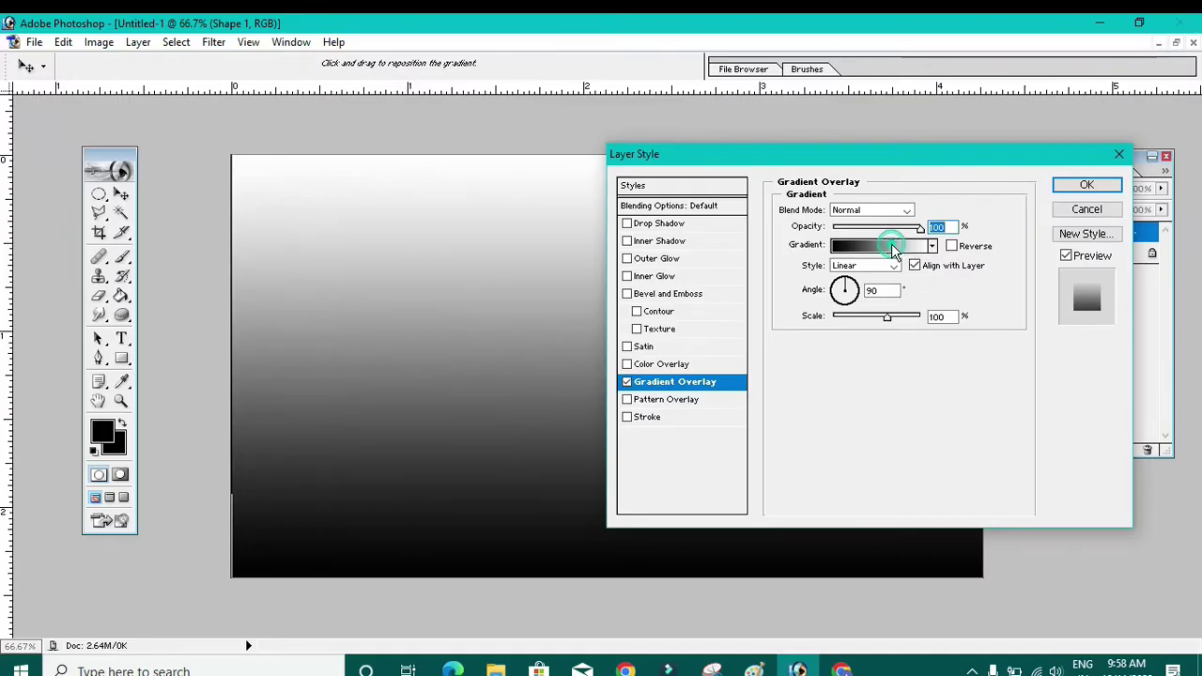
pyautogui.click(892, 246)
# Set the gradient's left colour stop to dark navy 00056A
pyautogui.moveTo(765, 142)
pyautogui.mouseDown()
pyautogui.moveTo(511, 170)
pyautogui.moveTo(458, 147)
pyautogui.moveTo(616, 129)
pyautogui.moveTo(706, 148)
pyautogui.moveTo(688, 141)
pyautogui.mouseUp()
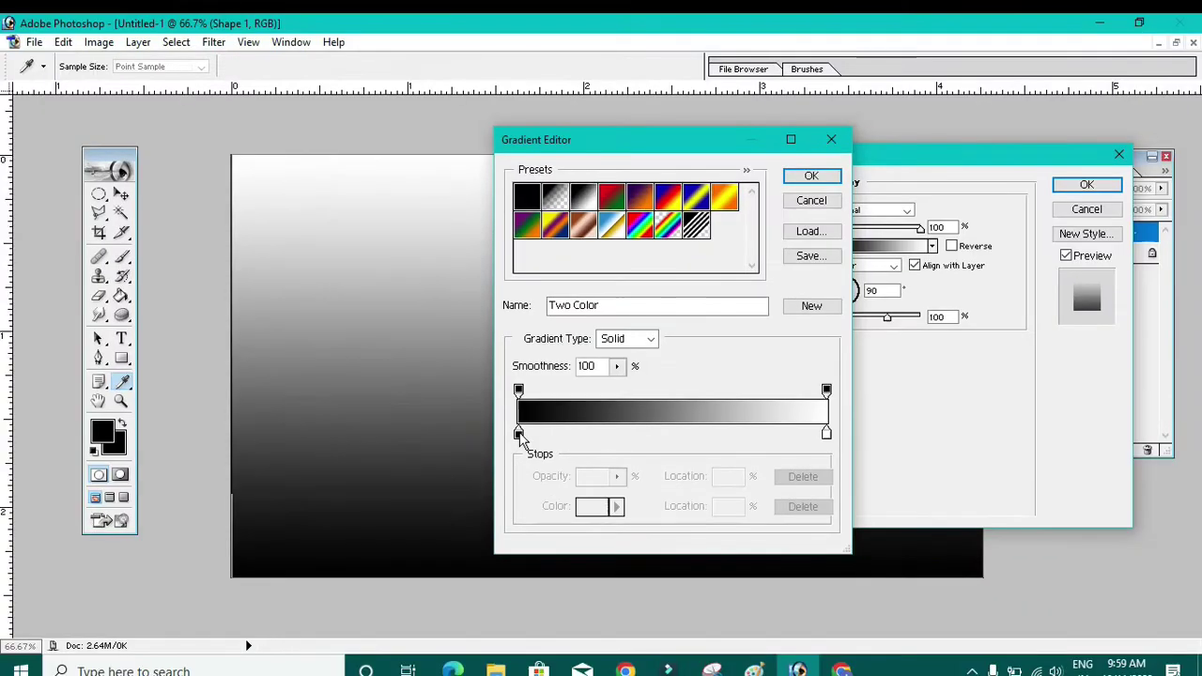
pyautogui.click(517, 430)
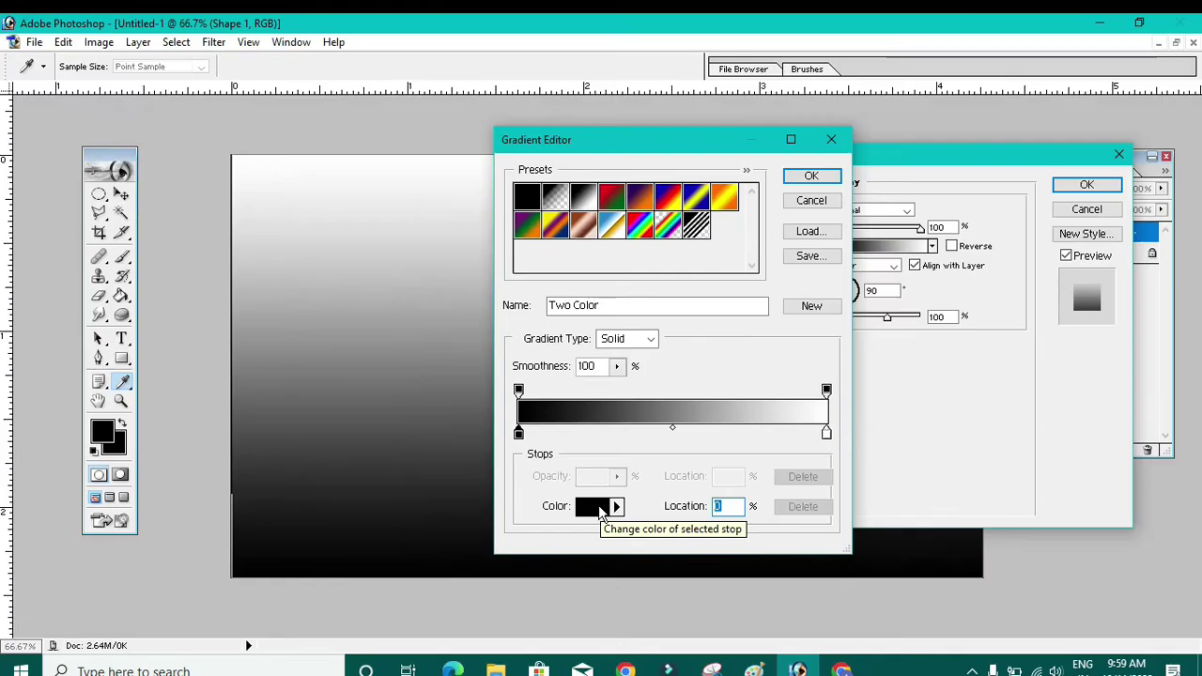
pyautogui.click(593, 509)
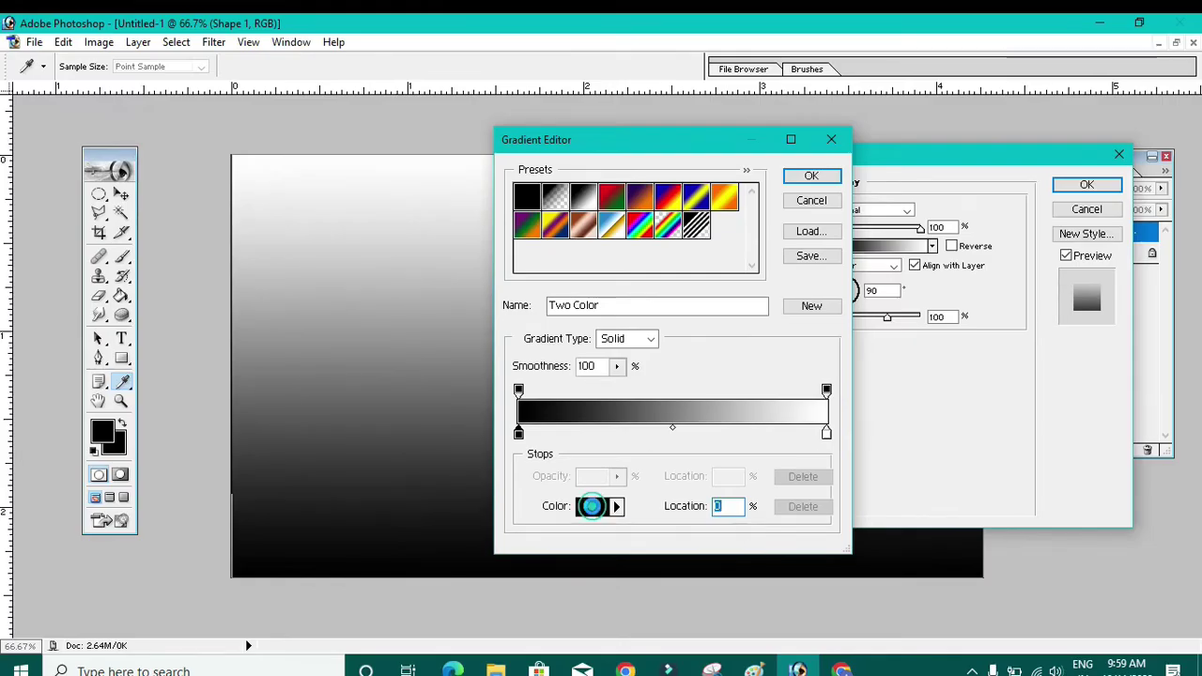
pyautogui.moveTo(767, 231); pyautogui.dragTo(551, 176)
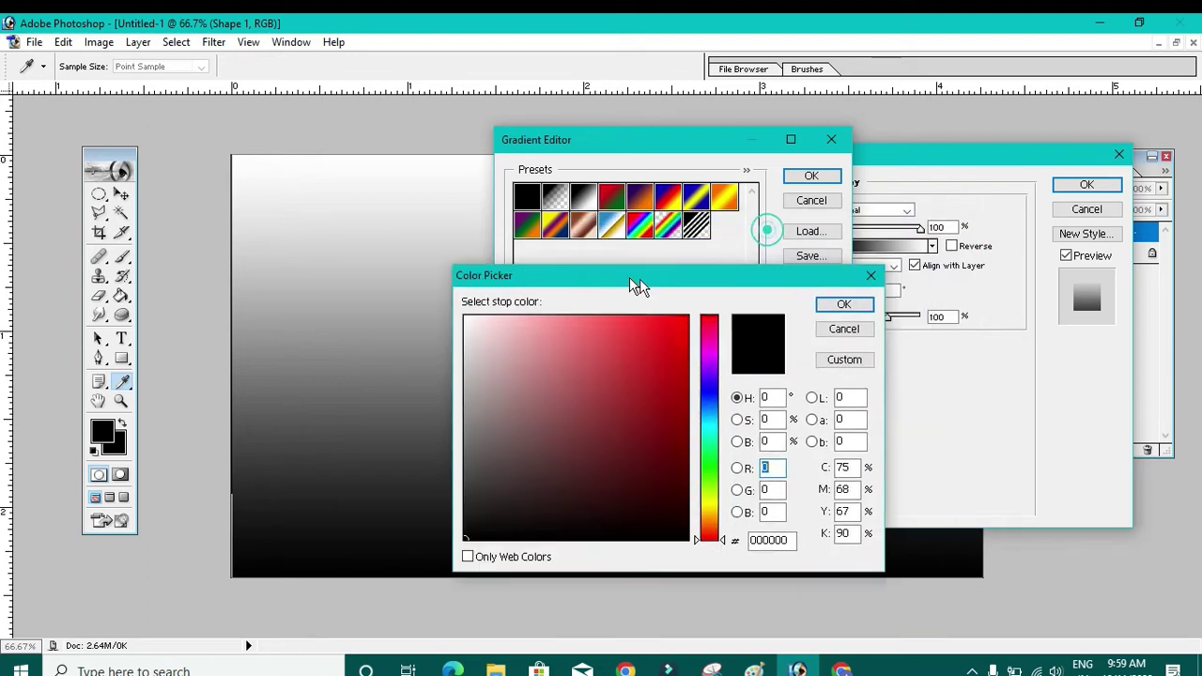
pyautogui.click(613, 292)
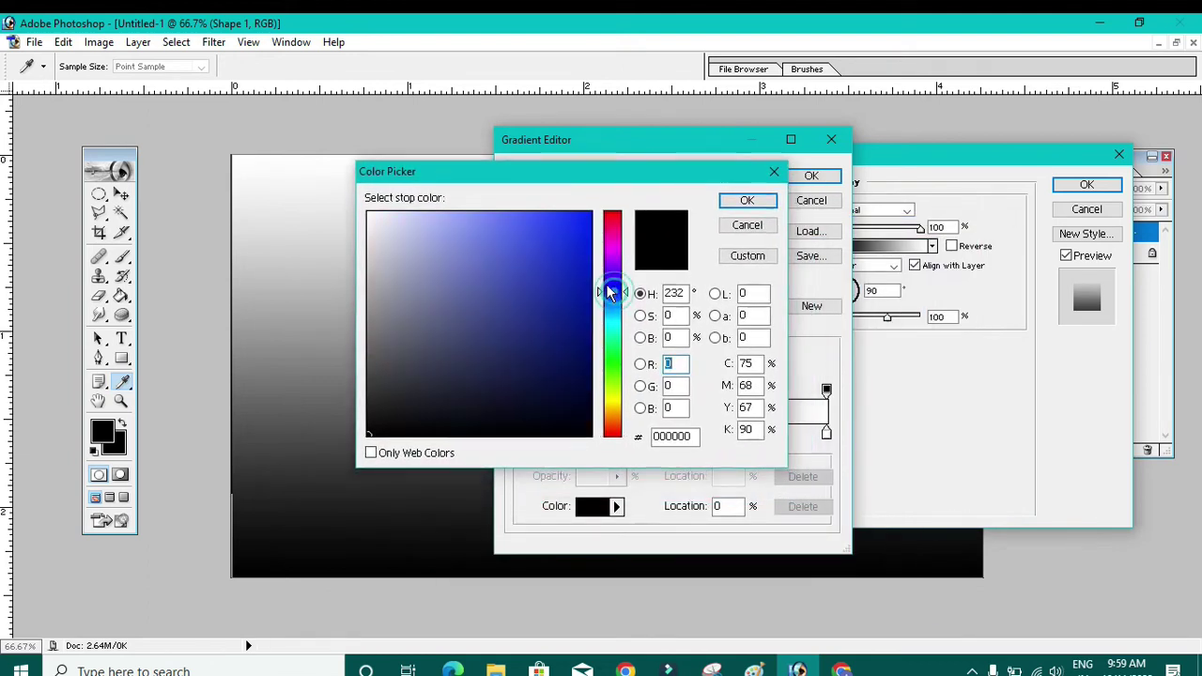
pyautogui.click(591, 305)
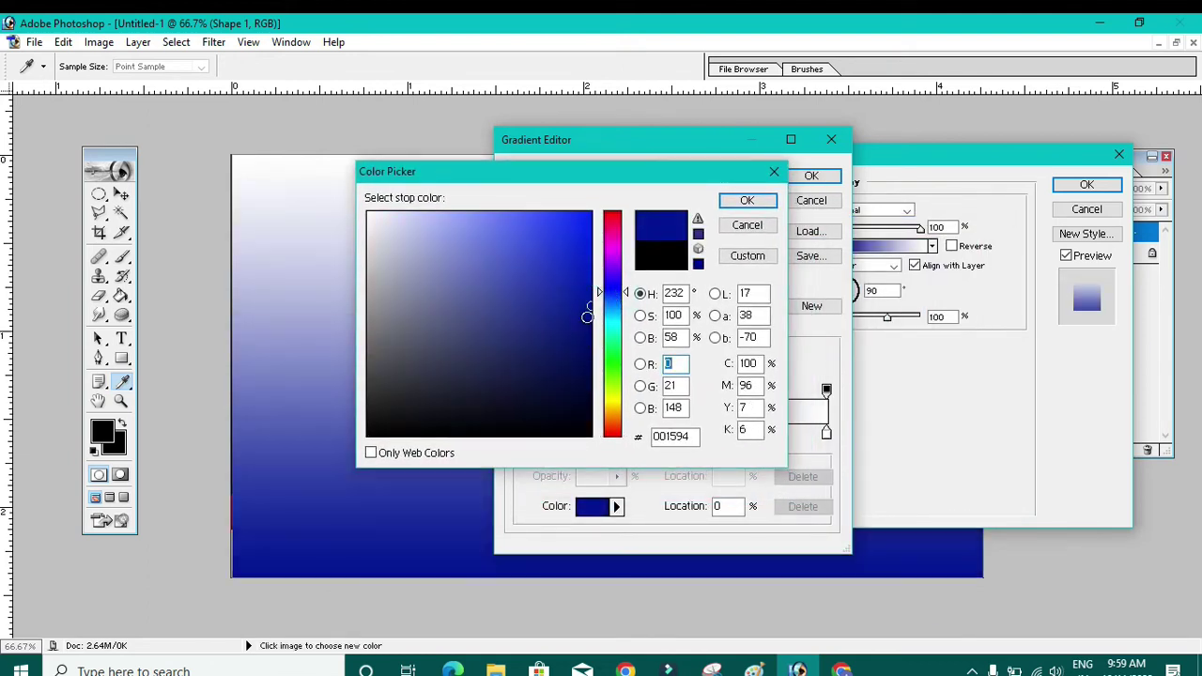
pyautogui.click(590, 343)
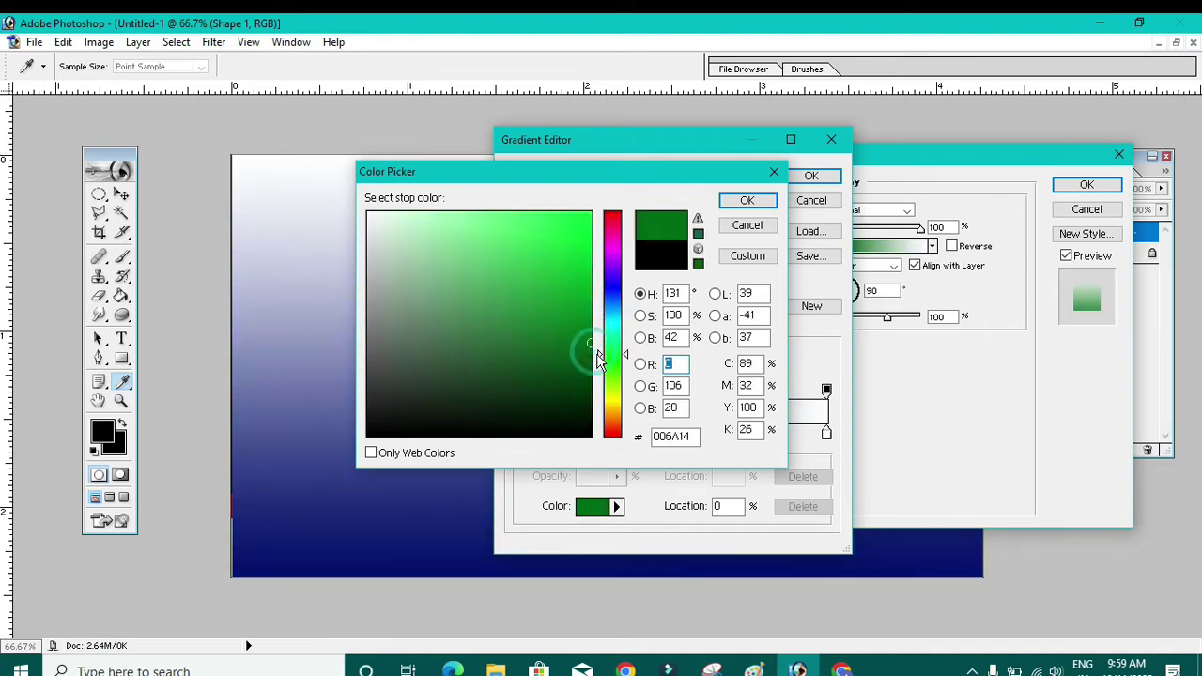
pyautogui.click(611, 288)
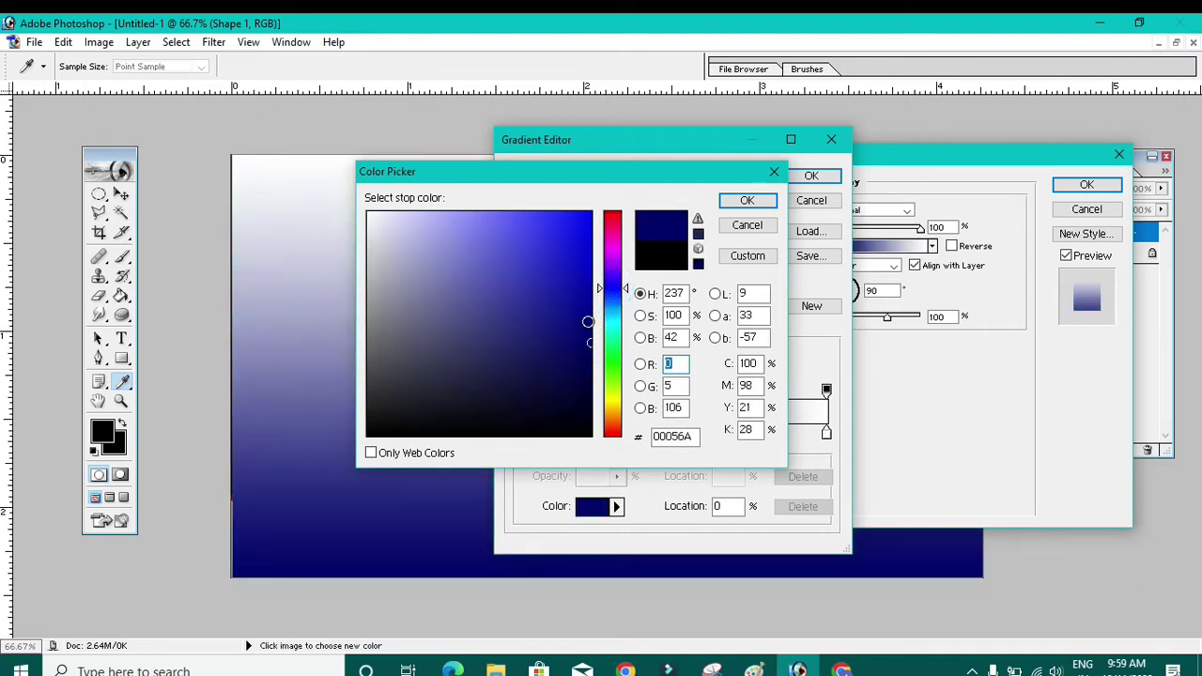
pyautogui.click(740, 210)
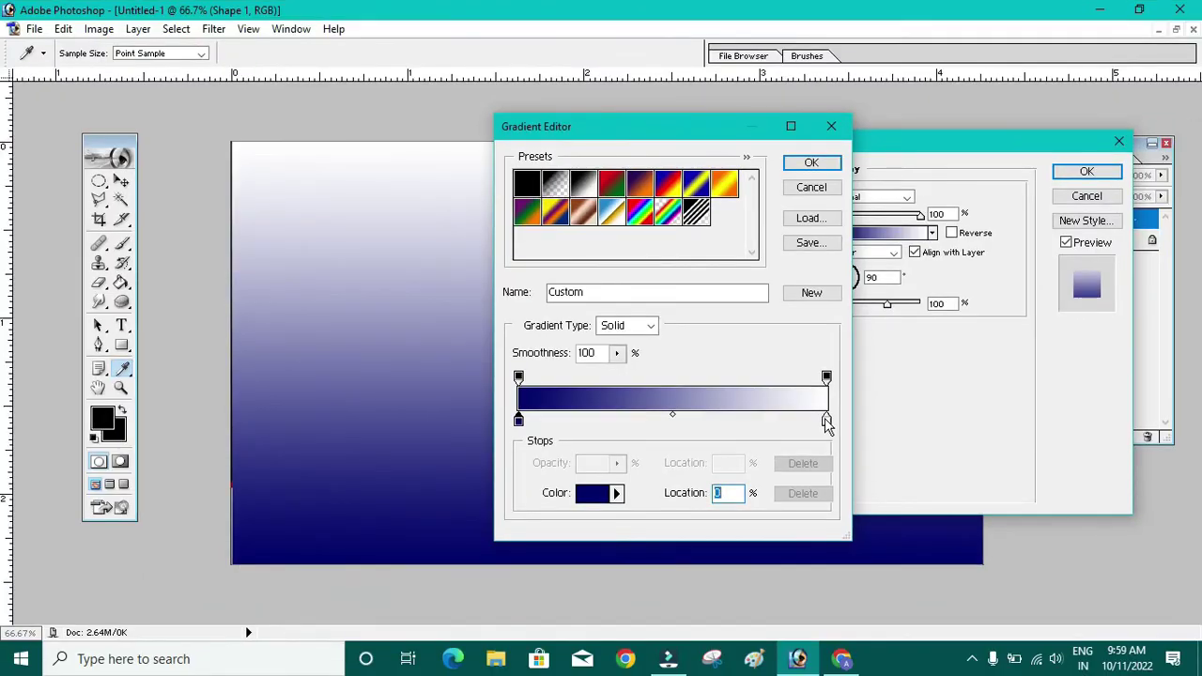
# Set the right colour stop to red FF0000 and apply the gradient overlay
pyautogui.click(827, 420)
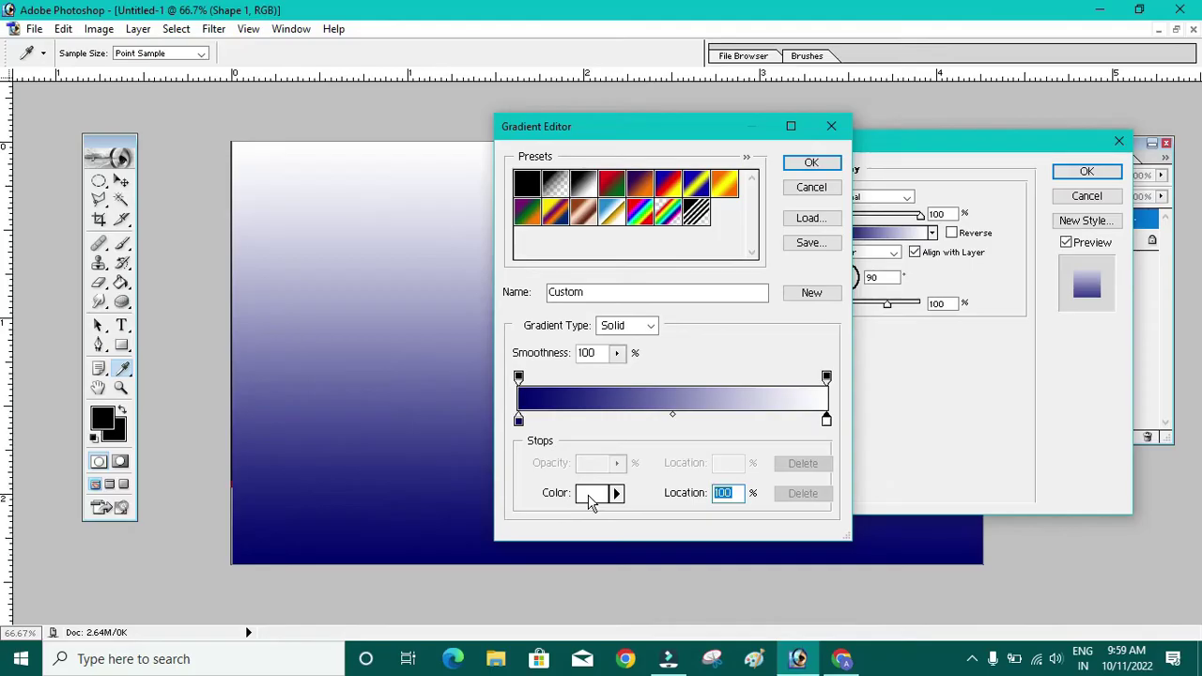
pyautogui.click(589, 495)
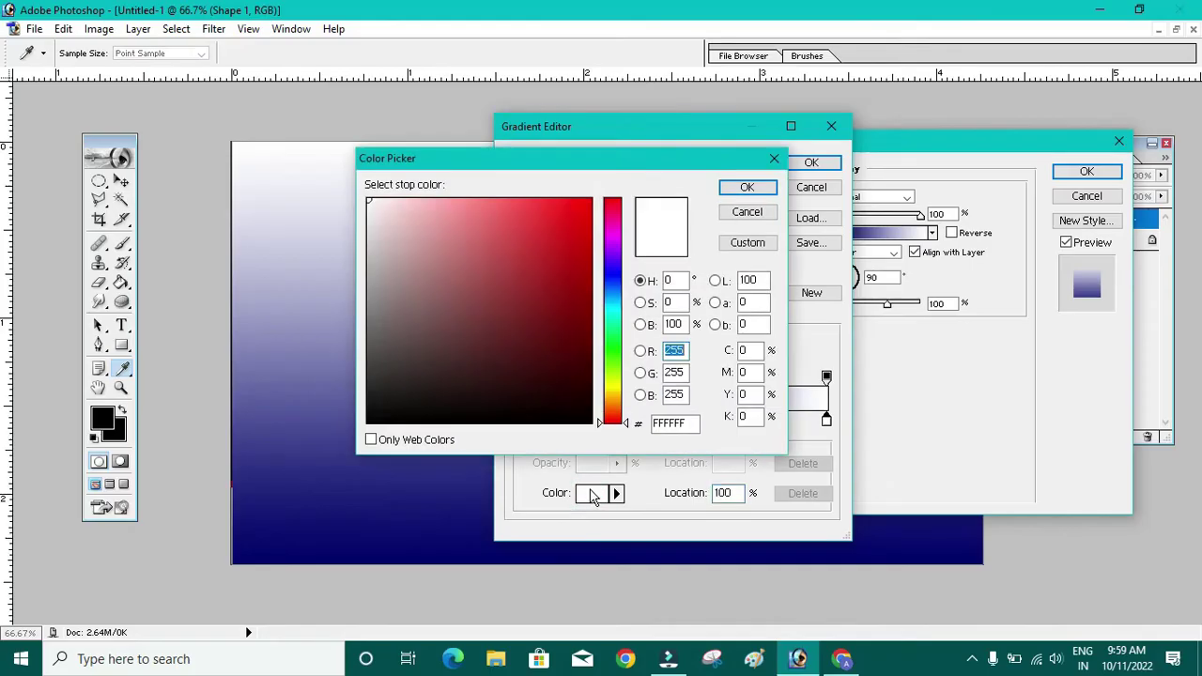
pyautogui.click(582, 213)
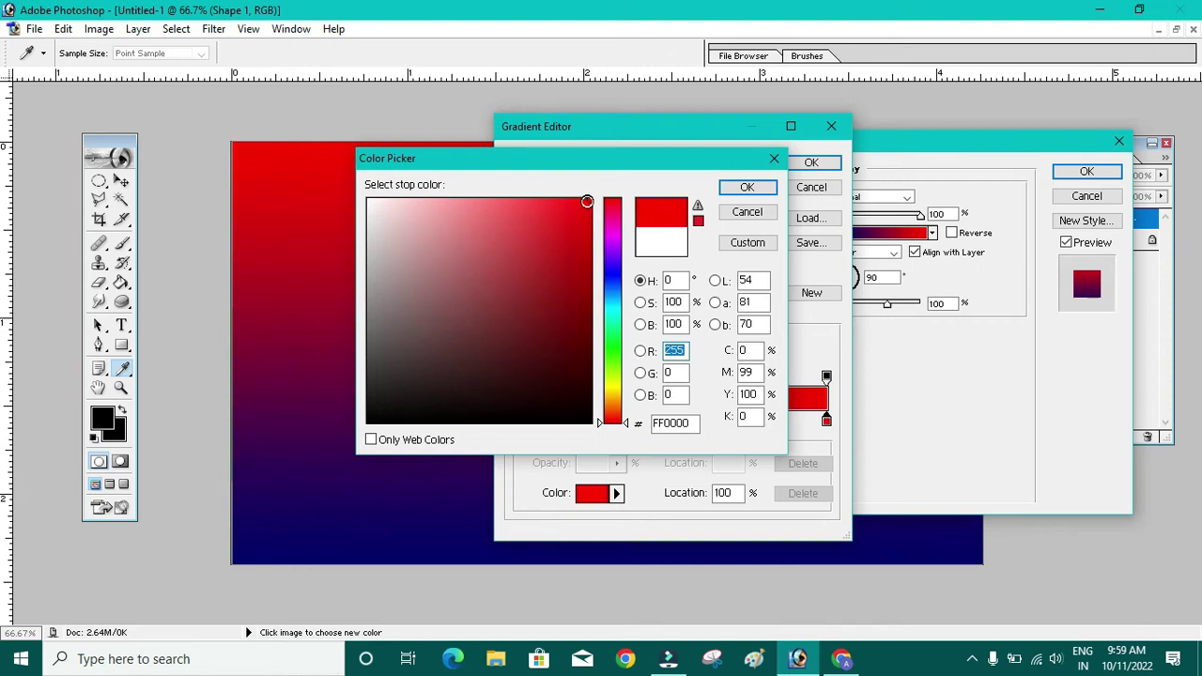
pyautogui.click(747, 187)
pyautogui.click(807, 163)
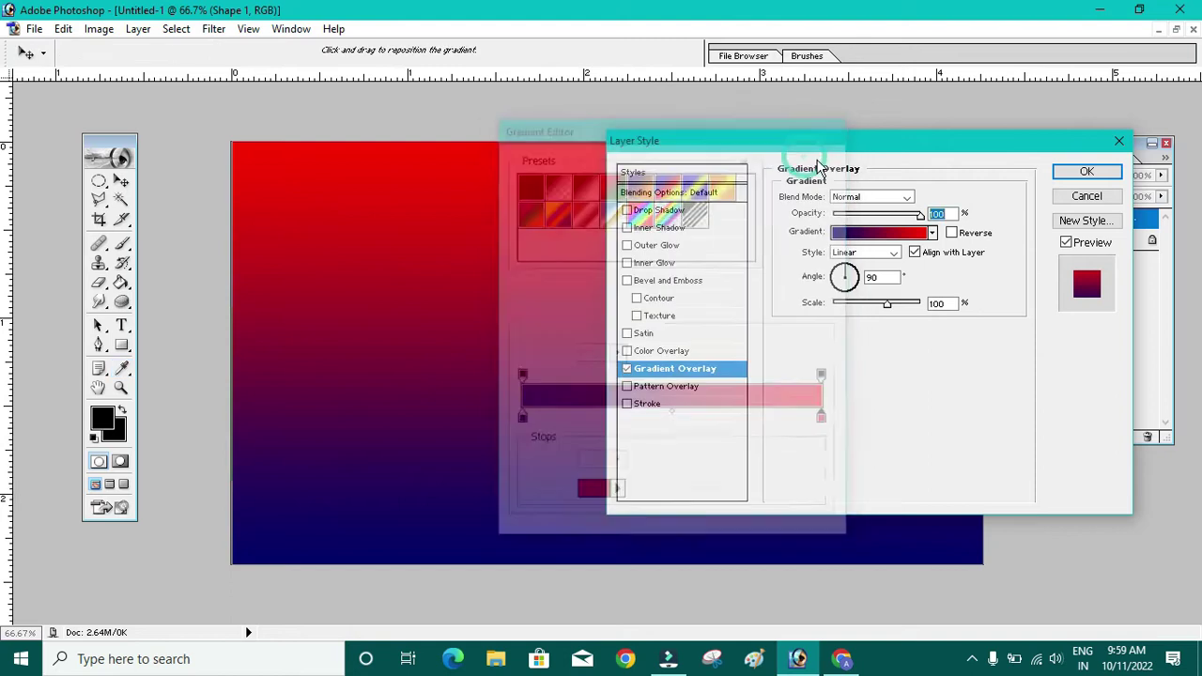
pyautogui.click(1085, 174)
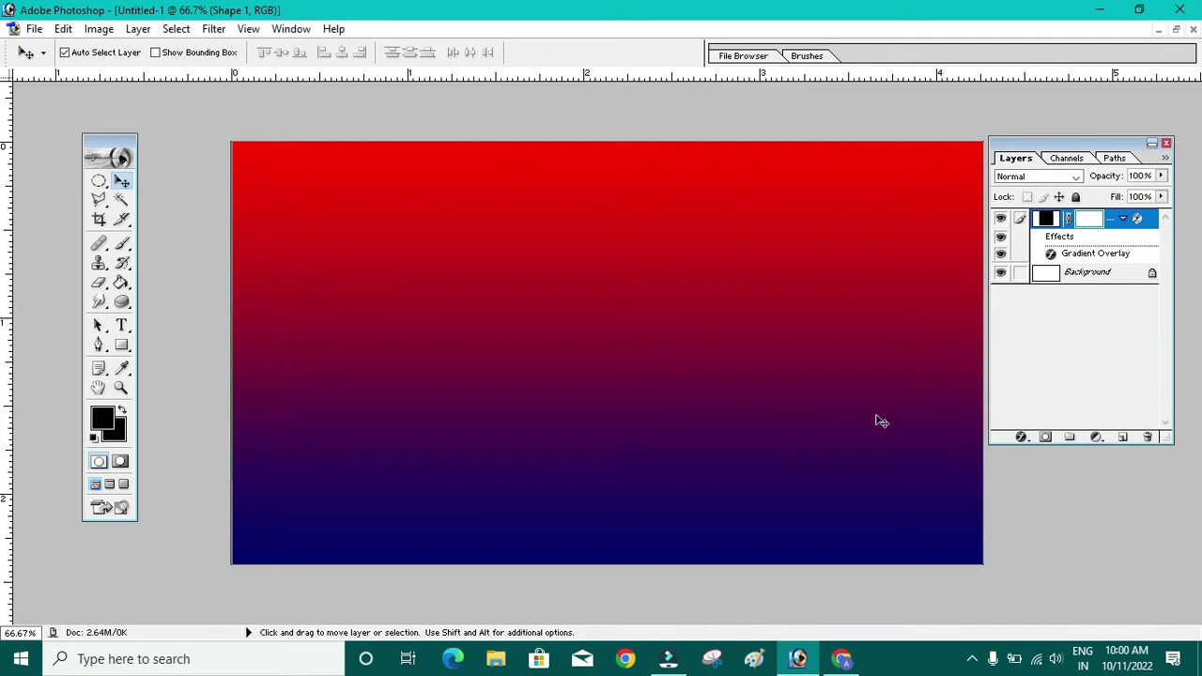
pyautogui.click(841, 659)
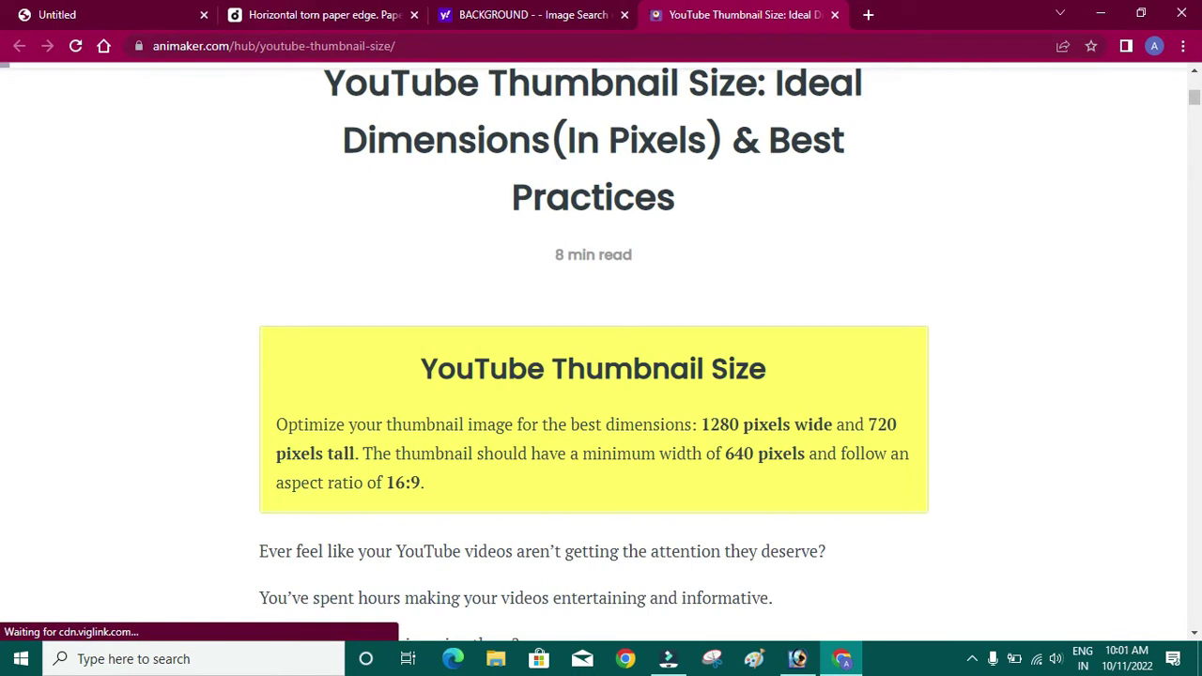
pyautogui.click(313, 17)
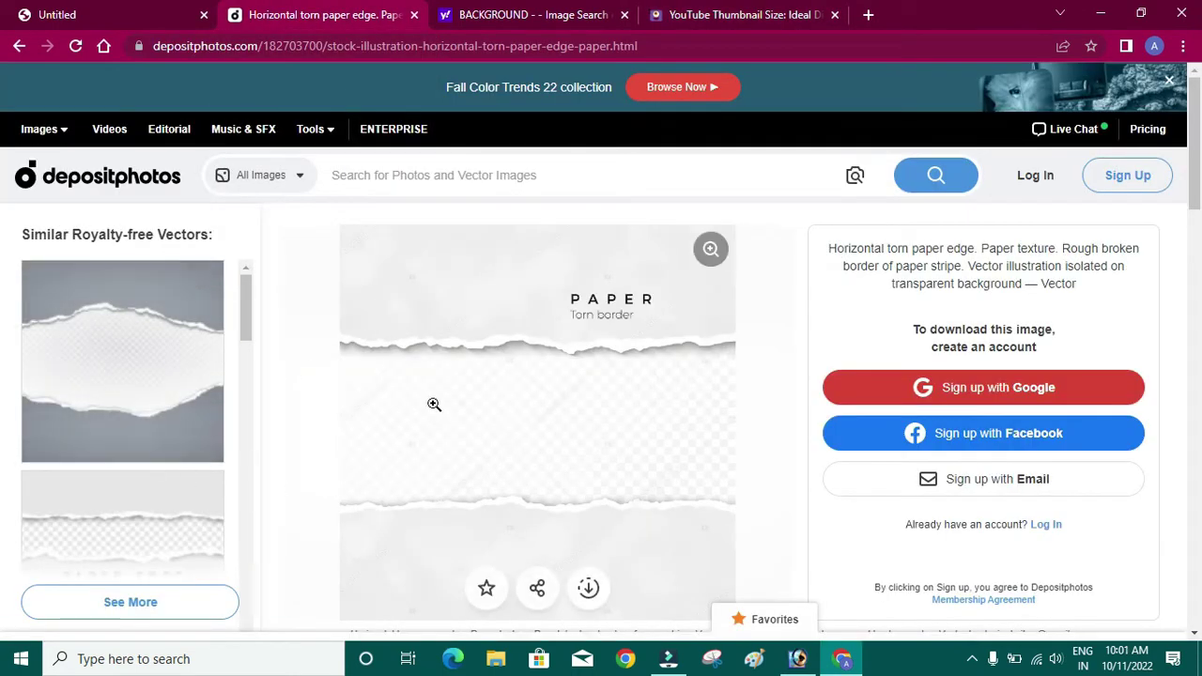
pyautogui.scroll(-5, 435, 408)
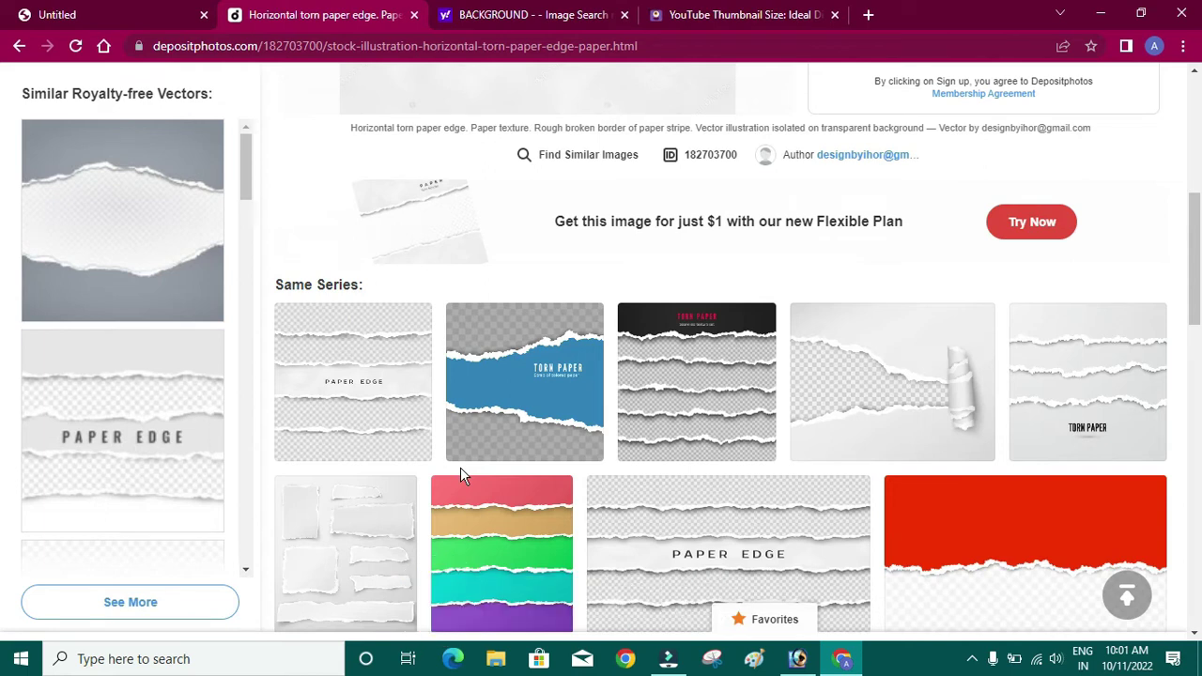
pyautogui.click(797, 658)
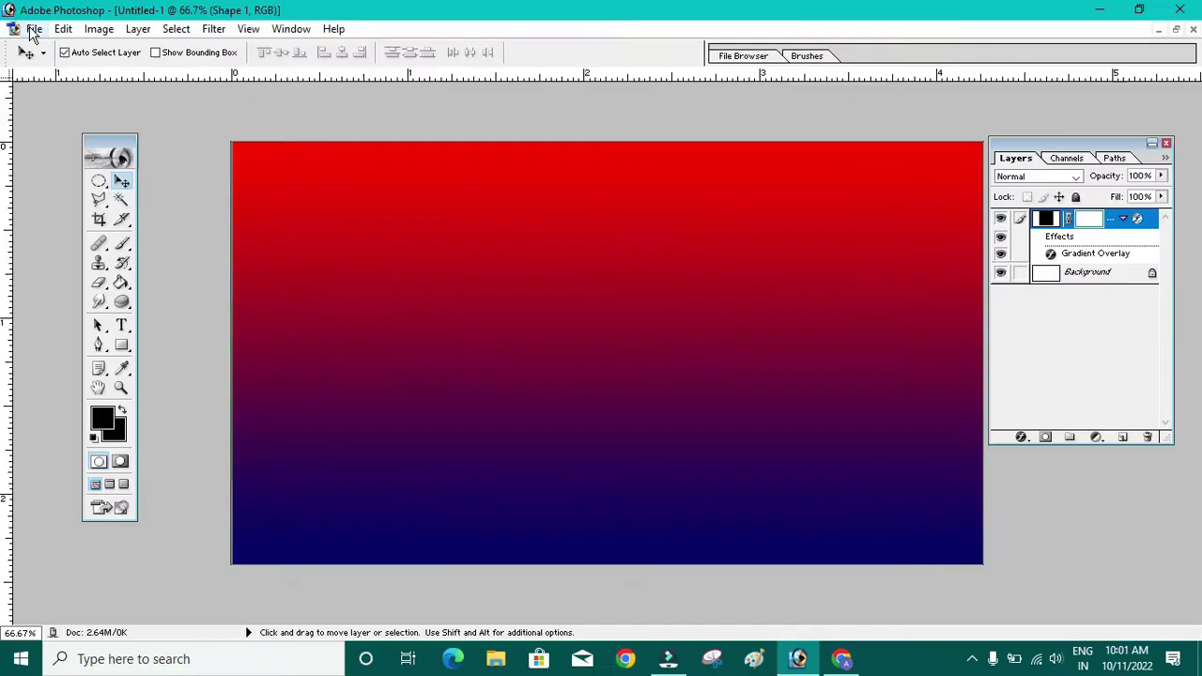
# Open the torn-paper image 3 from the Desktop's poster\you folder
pyautogui.click(34, 29)
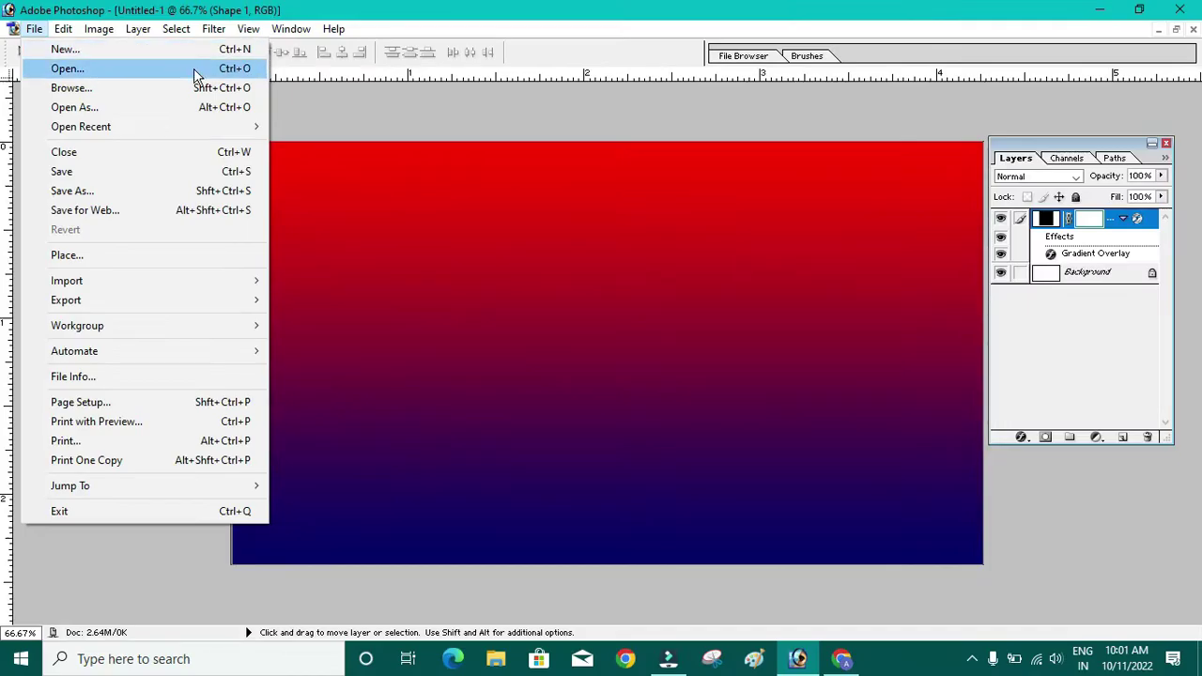
pyautogui.click(191, 68)
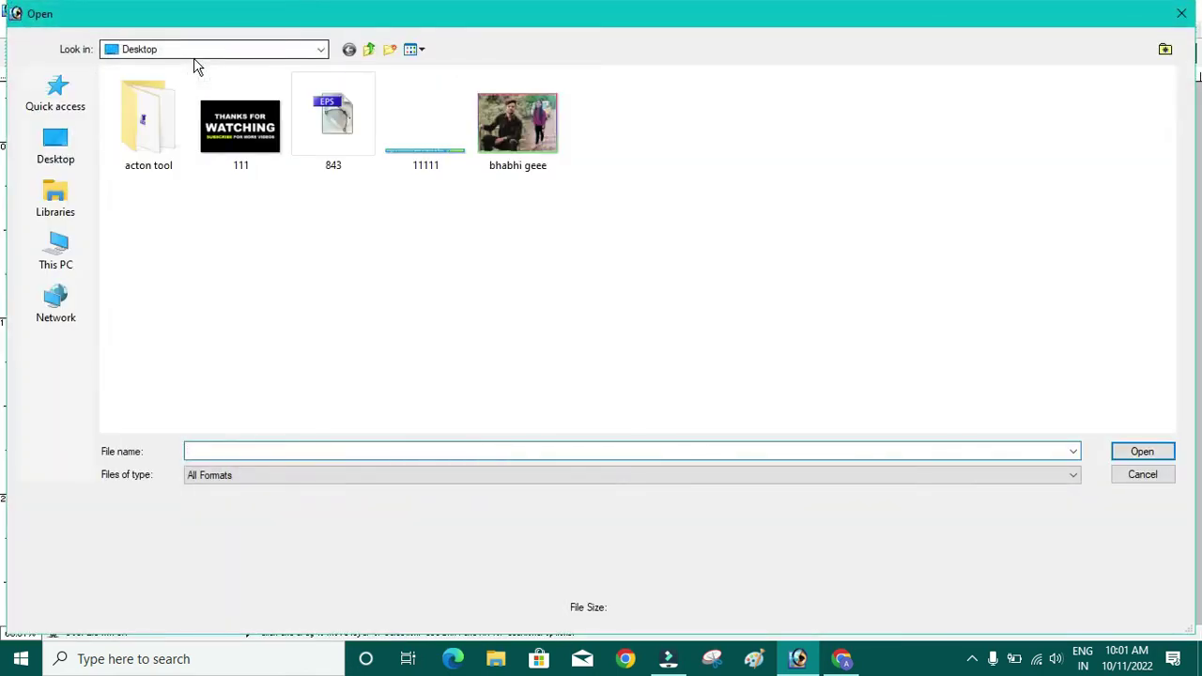
pyautogui.click(53, 153)
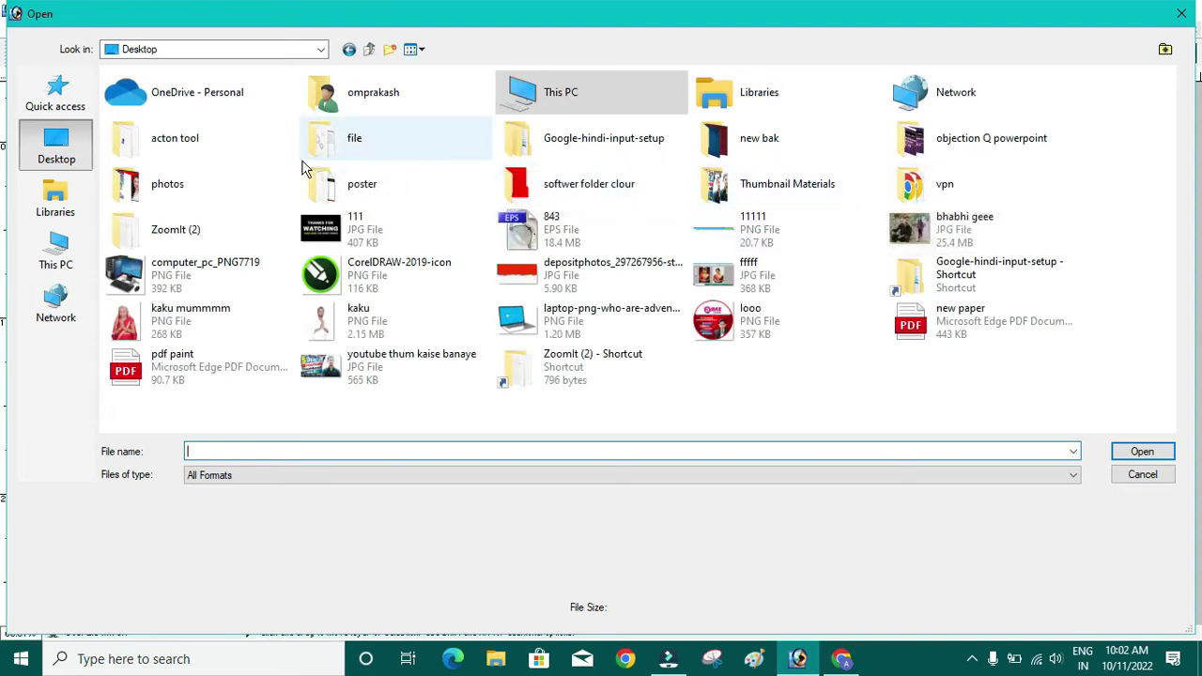
pyautogui.doubleClick(402, 185)
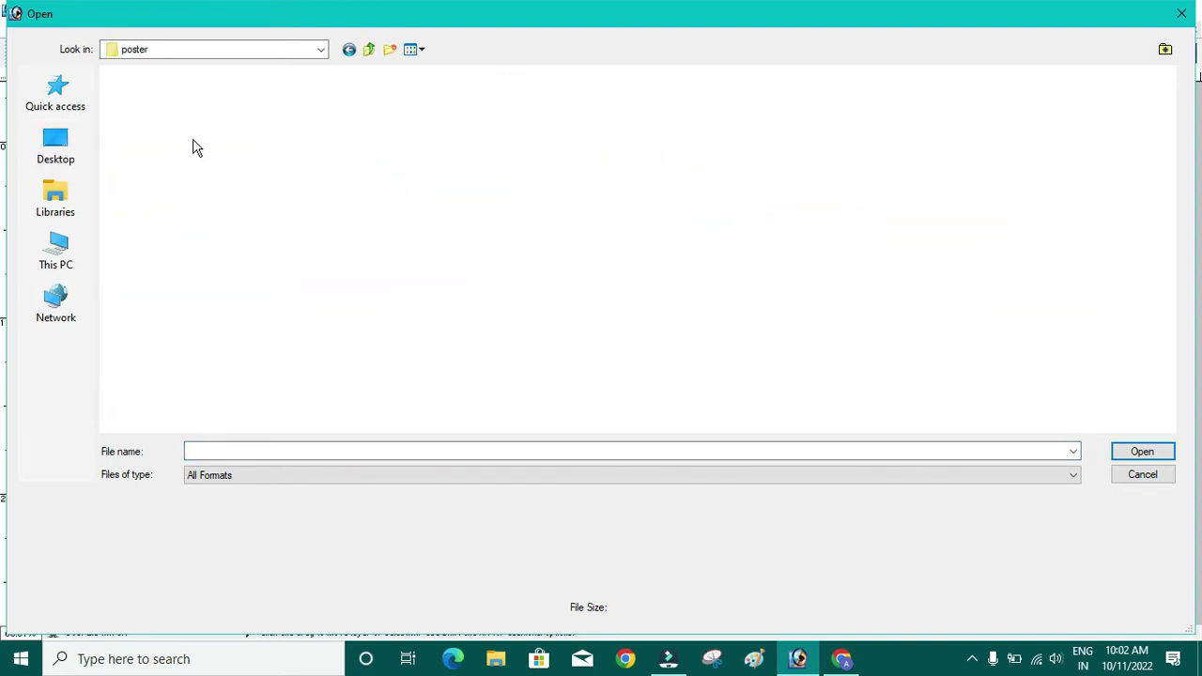
pyautogui.doubleClick(148, 99)
pyautogui.click(164, 129)
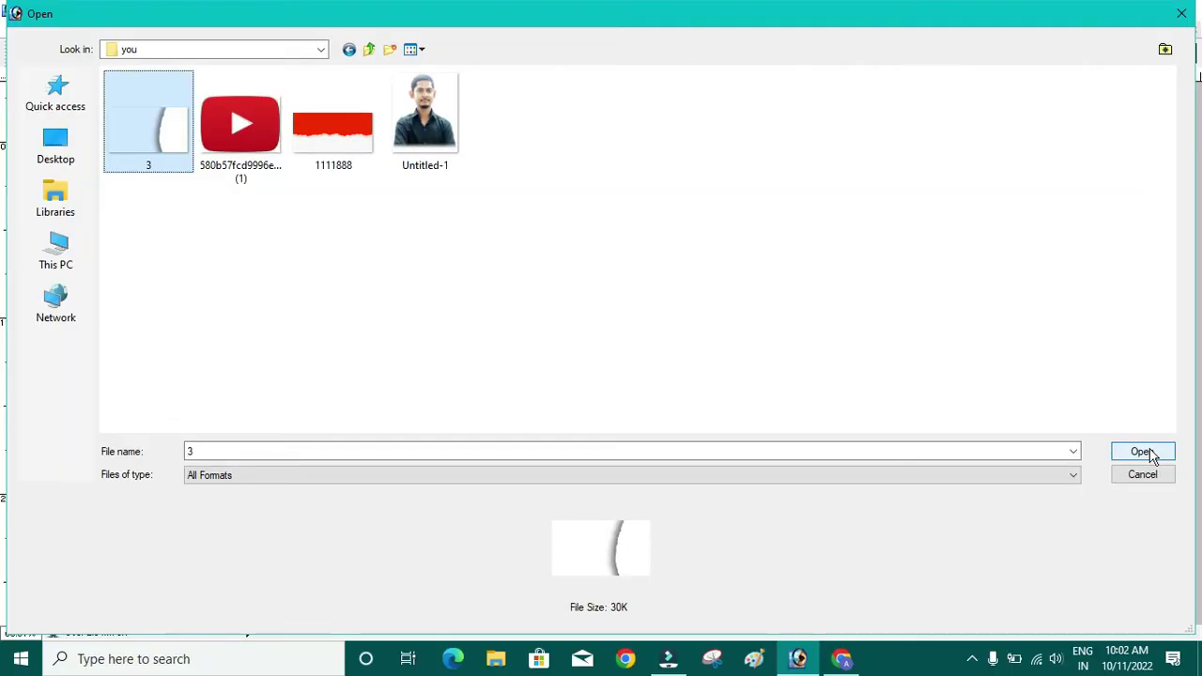
pyautogui.click(1145, 455)
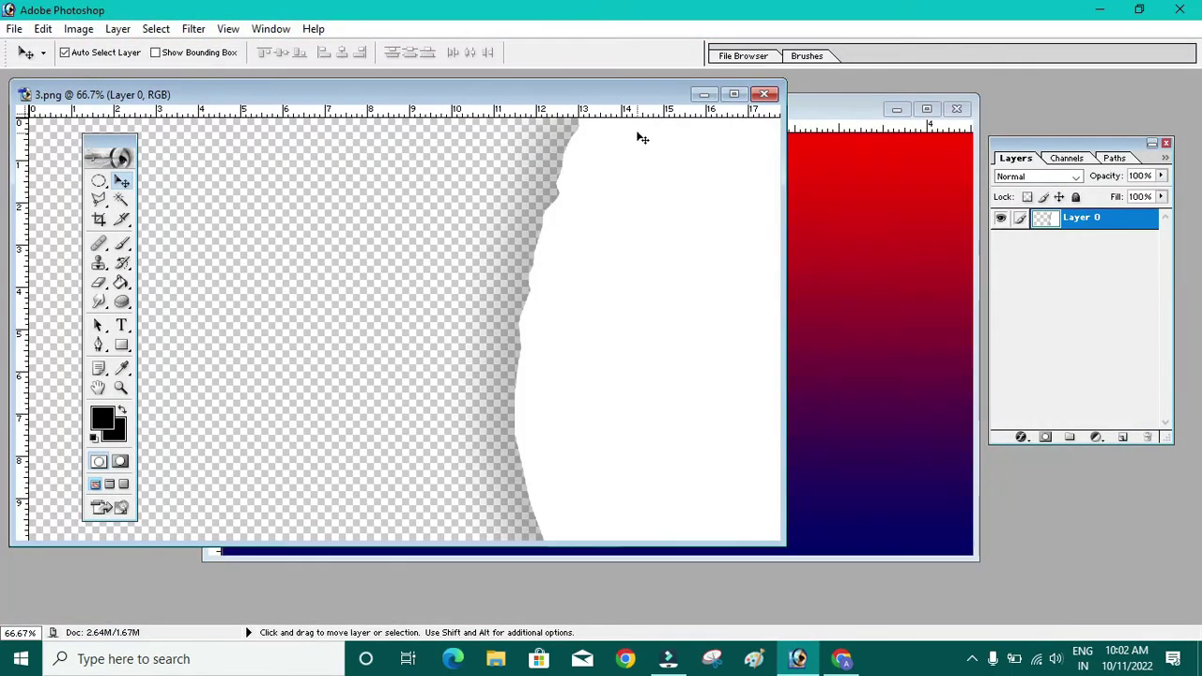
# Copy the torn paper layer onto the thumbnail, close 3.png, and maximize the thumbnail
pyautogui.moveTo(649, 102)
pyautogui.mouseDown()
pyautogui.moveTo(803, 336)
pyautogui.moveTo(710, 271)
pyautogui.moveTo(736, 156)
pyautogui.moveTo(720, 119)
pyautogui.moveTo(684, 153)
pyautogui.moveTo(774, 284)
pyautogui.moveTo(759, 263)
pyautogui.moveTo(761, 285)
pyautogui.mouseUp()
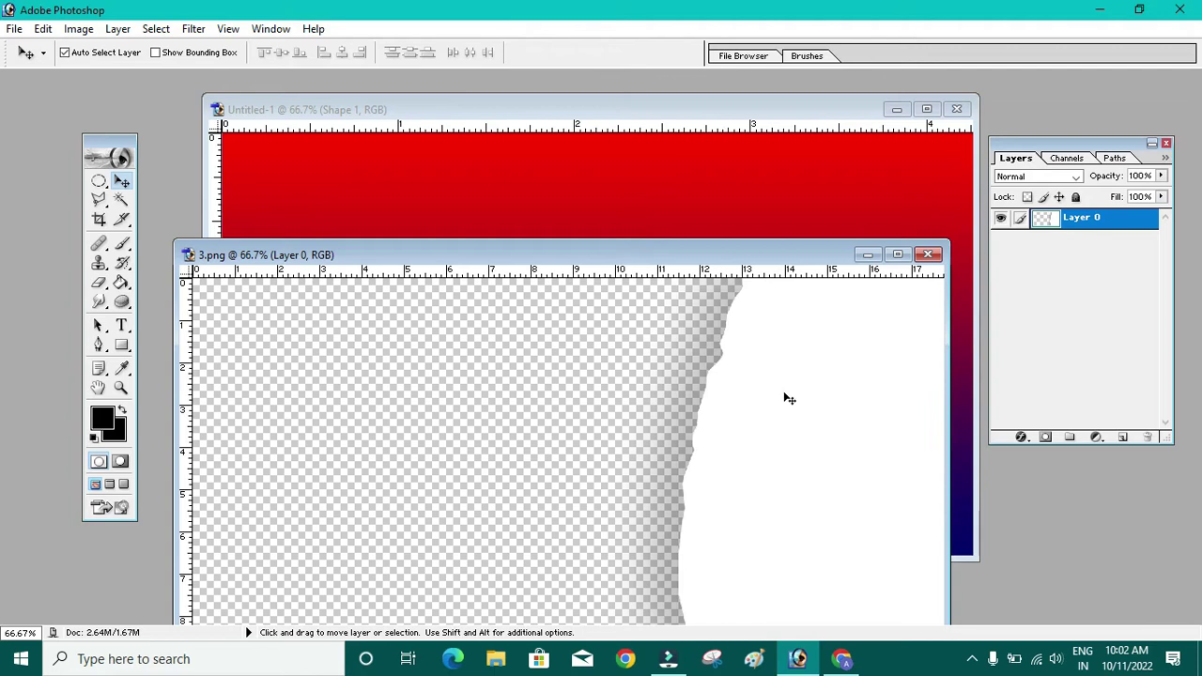
pyautogui.moveTo(817, 431); pyautogui.dragTo(671, 201)
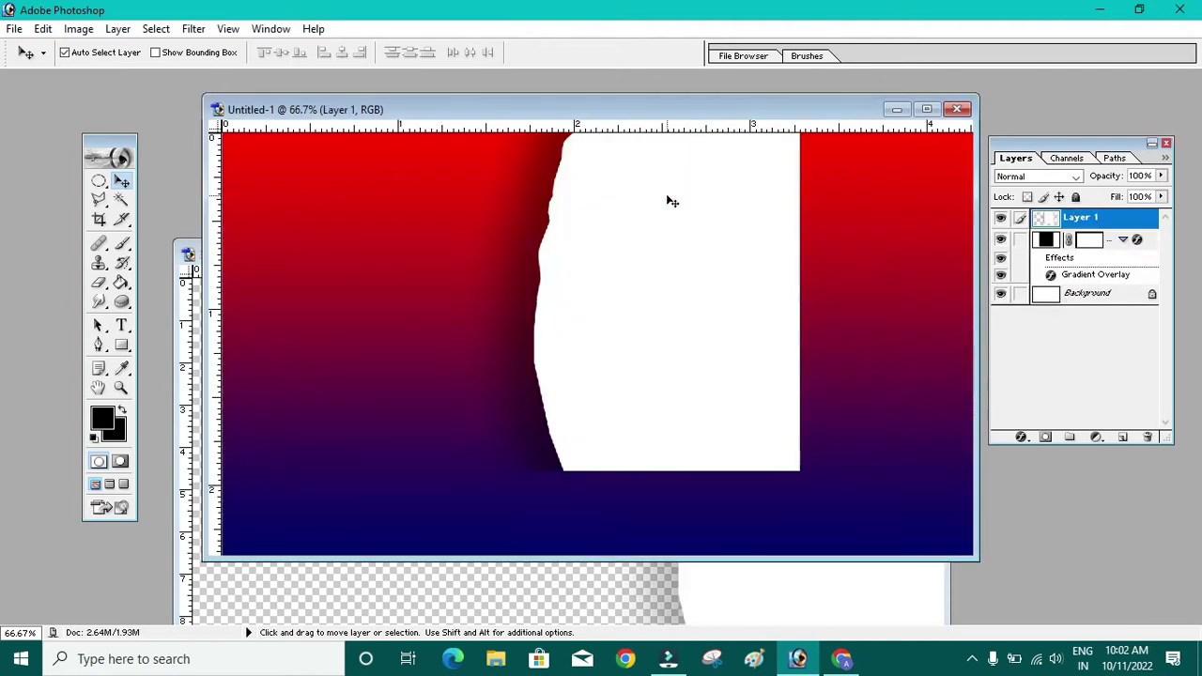
pyautogui.click(559, 599)
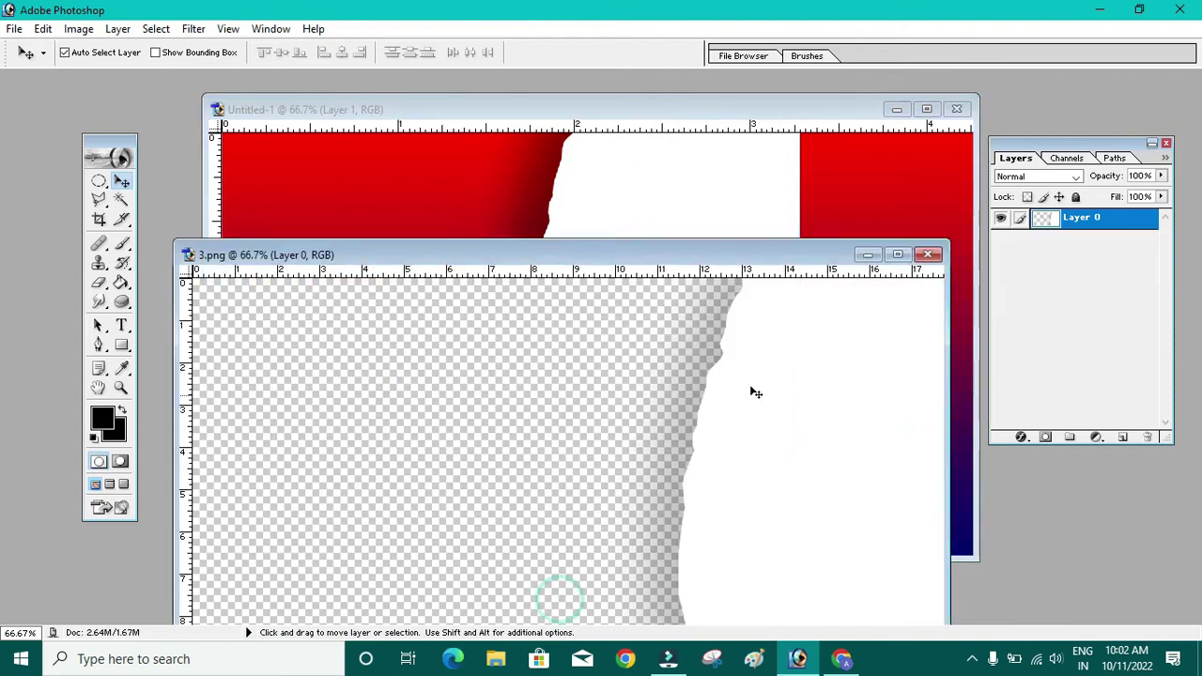
pyautogui.click(932, 257)
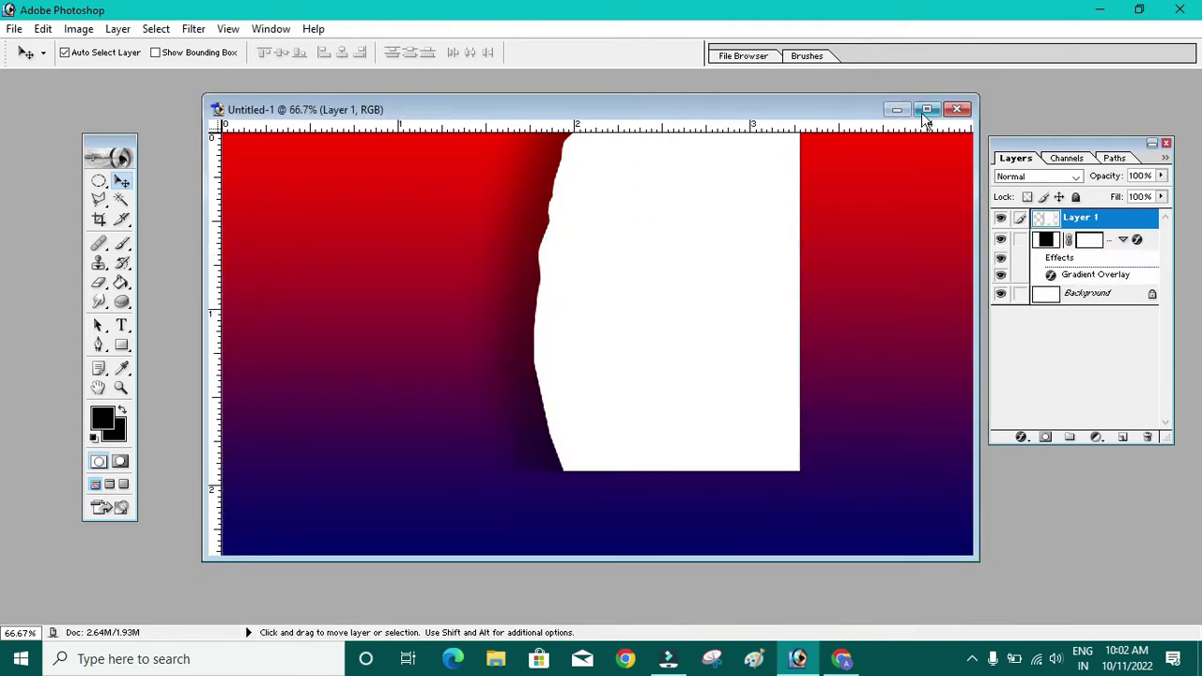
pyautogui.click(926, 109)
# Widen the torn white shape slightly and move it to the canvas's left side
pyautogui.moveTo(692, 281)
pyautogui.mouseDown()
pyautogui.moveTo(789, 410)
pyautogui.moveTo(852, 393)
pyautogui.moveTo(852, 366)
pyautogui.mouseUp()
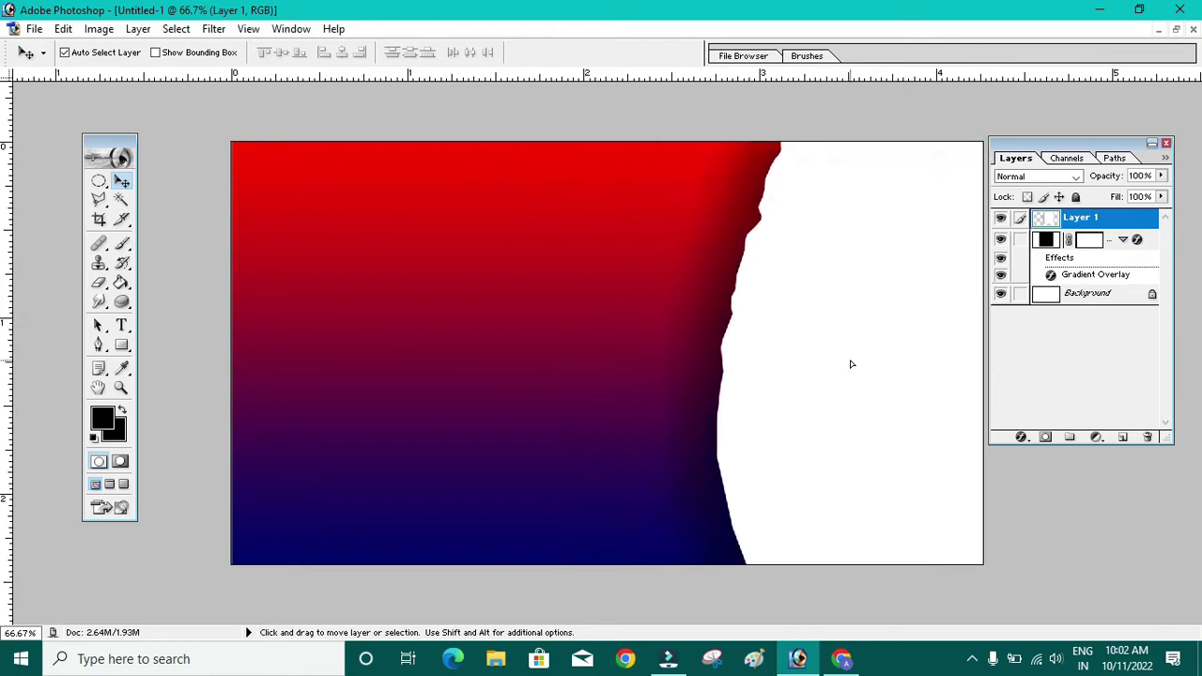
pyautogui.hotkey('ctrl', 't')
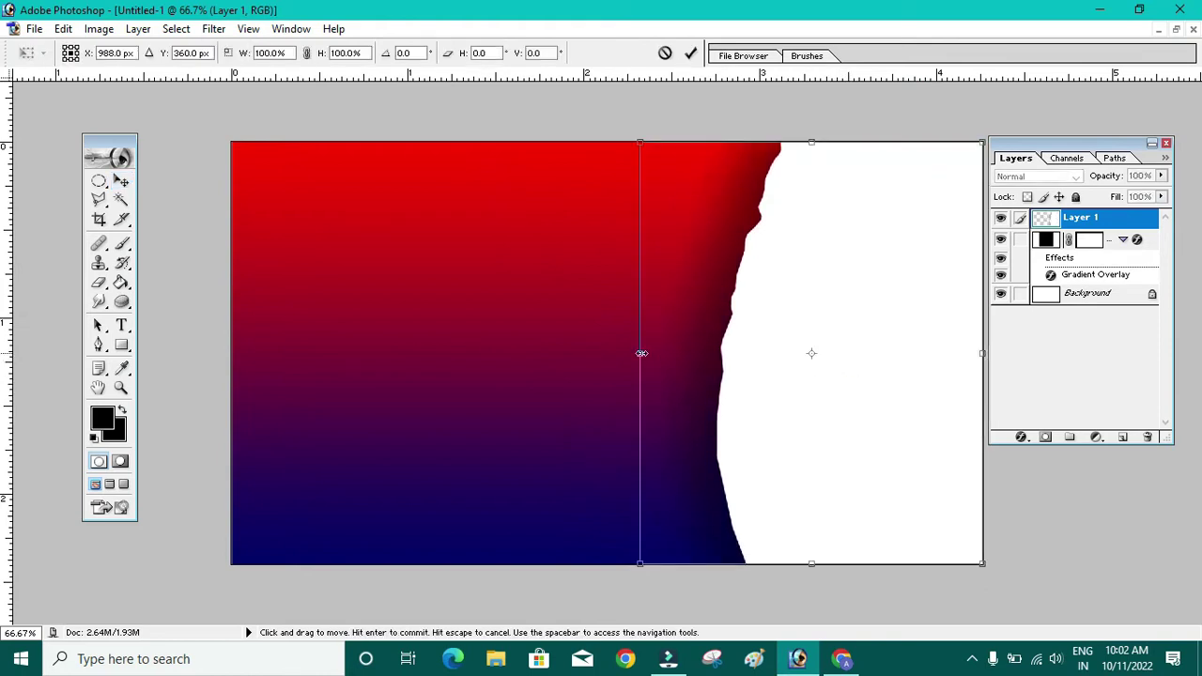
pyautogui.moveTo(638, 353); pyautogui.dragTo(610, 353)
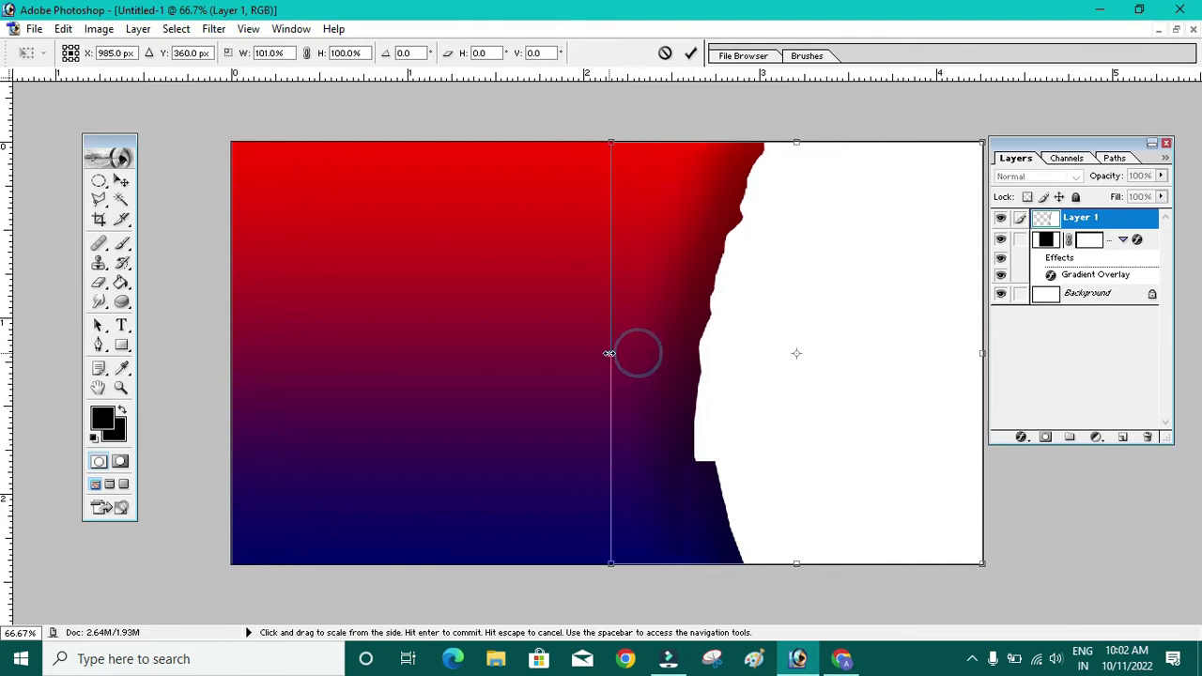
pyautogui.click(63, 29)
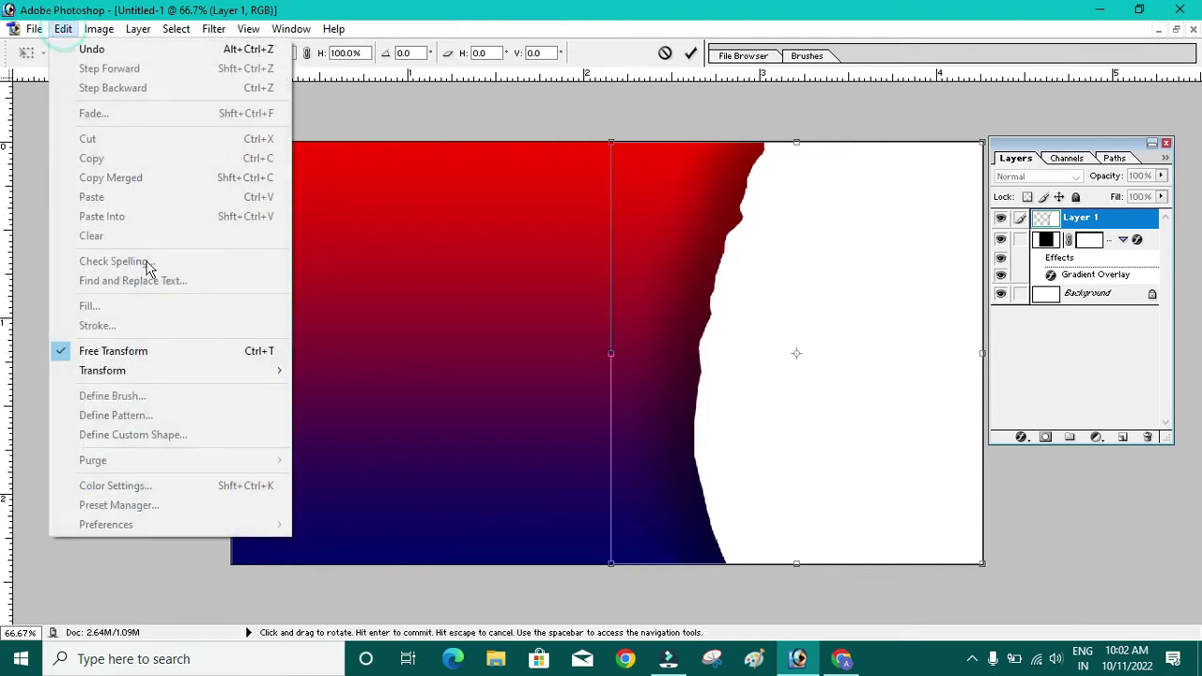
pyautogui.click(448, 353)
pyautogui.moveTo(612, 352); pyautogui.dragTo(608, 352)
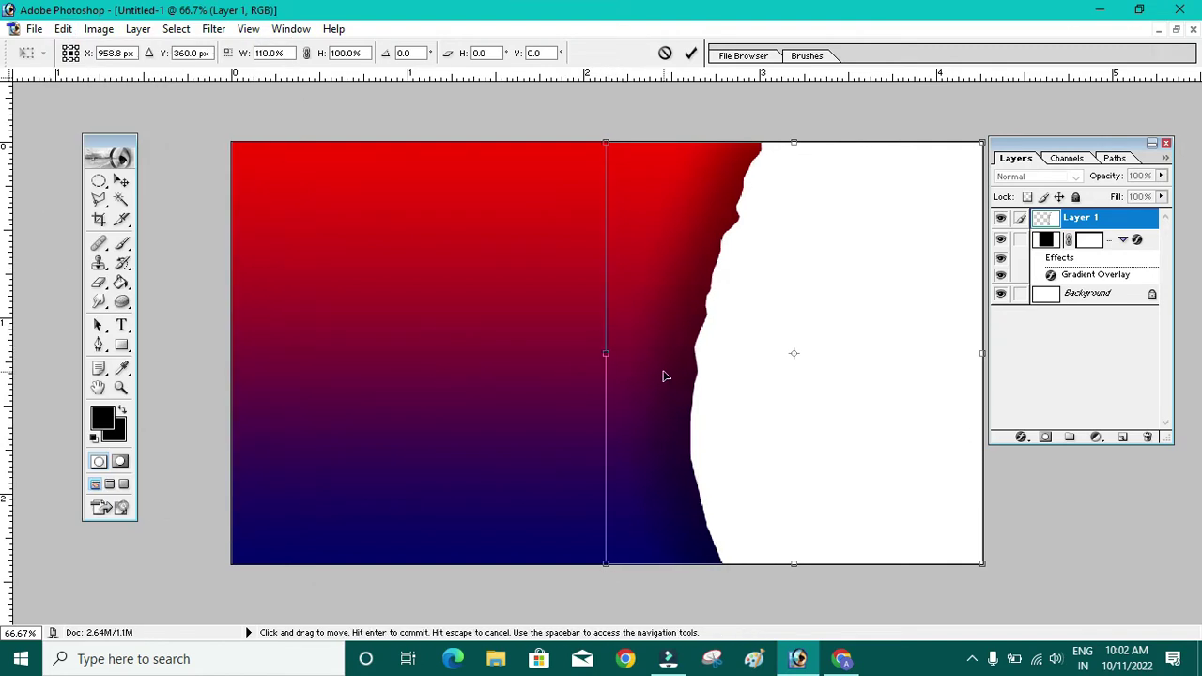
pyautogui.press('Return')
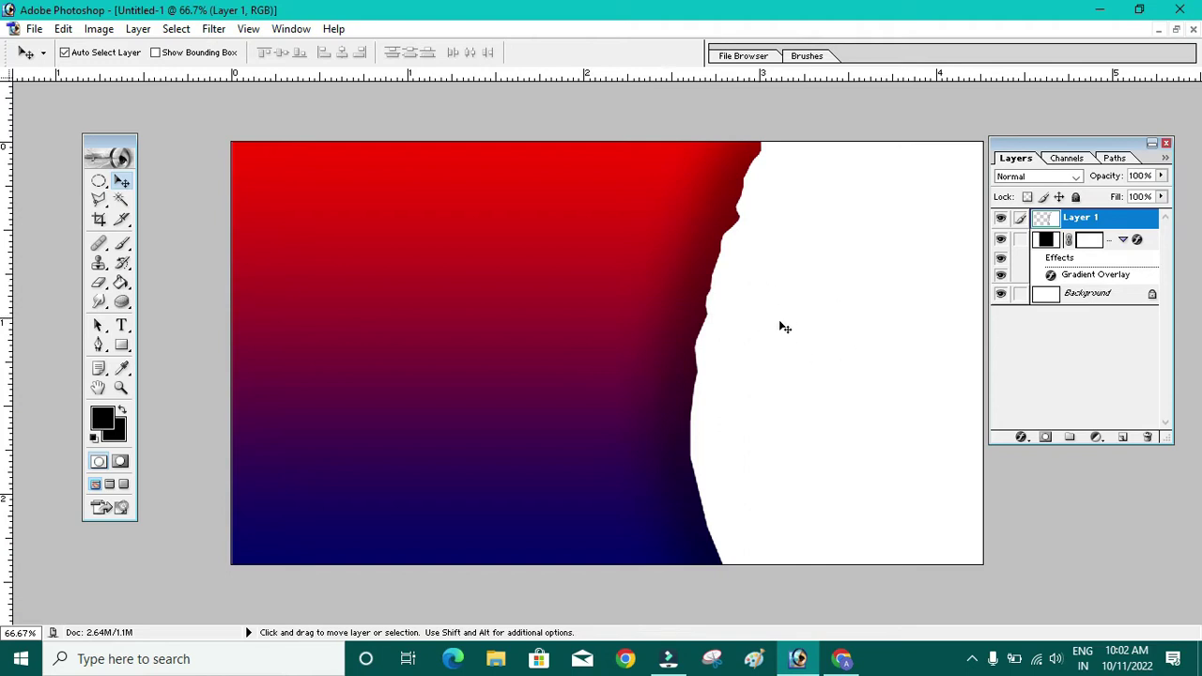
pyautogui.moveTo(853, 361); pyautogui.dragTo(379, 341)
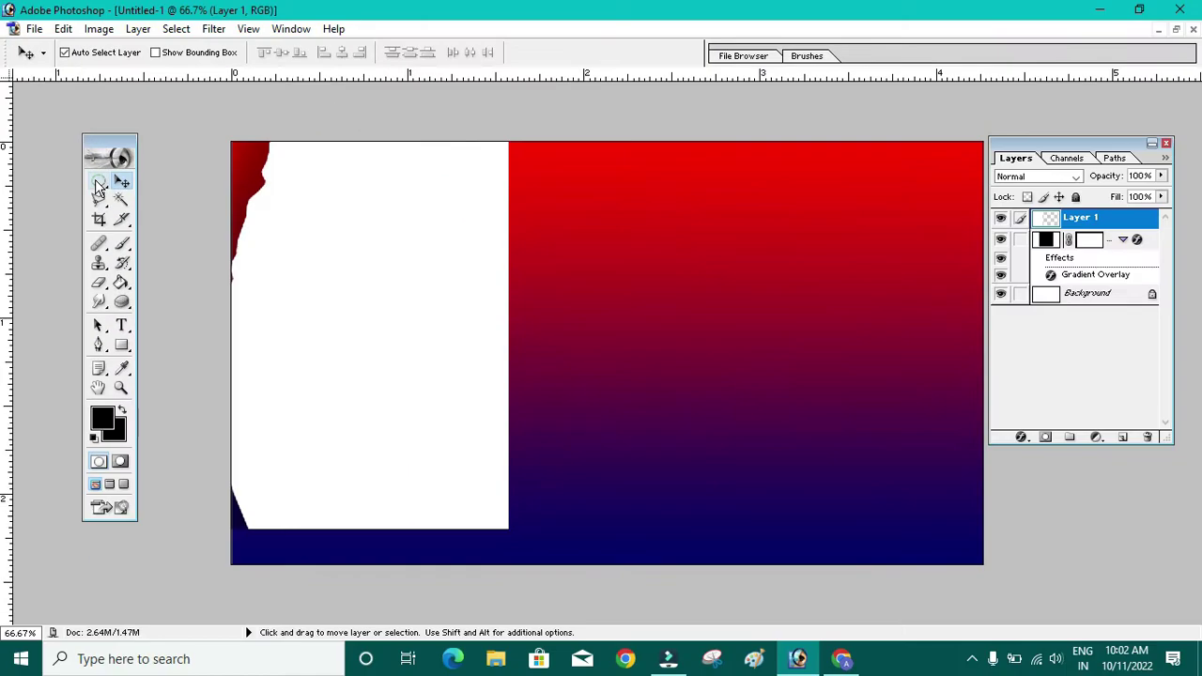
# Fill a large circular selection with black on a new Layer 2 at the canvas's right, then deselect
pyautogui.click(98, 183)
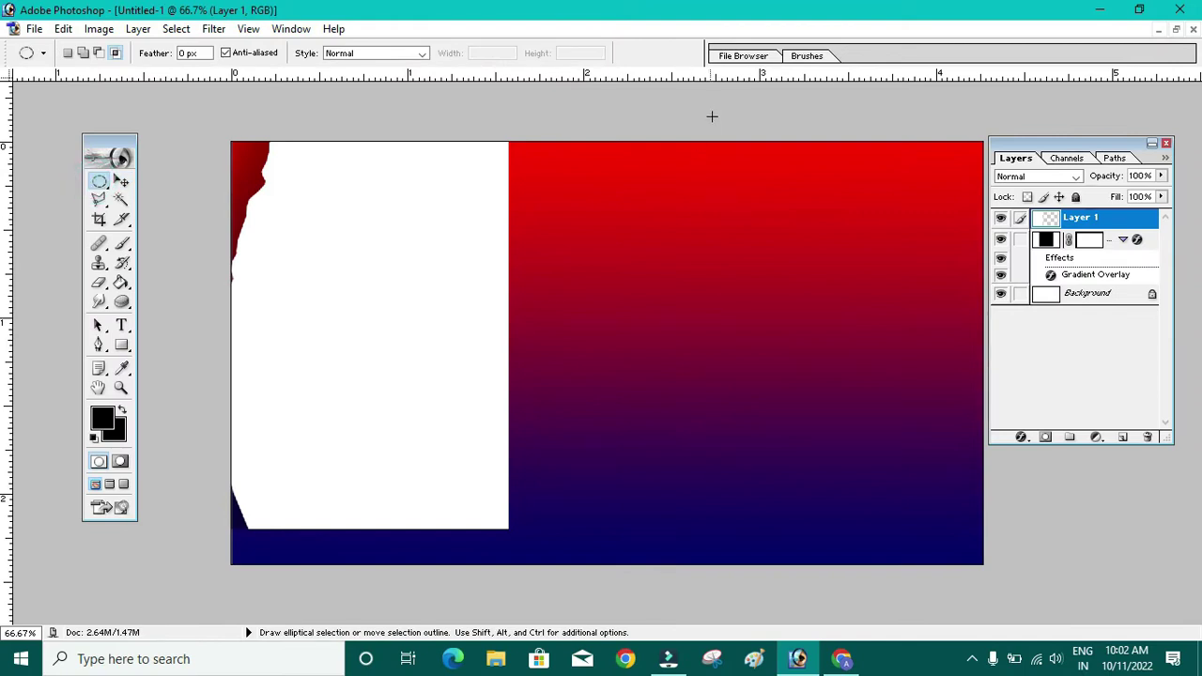
pyautogui.moveTo(712, 106); pyautogui.dragTo(990, 619)
pyautogui.hotkey('ctrl', 'shift')
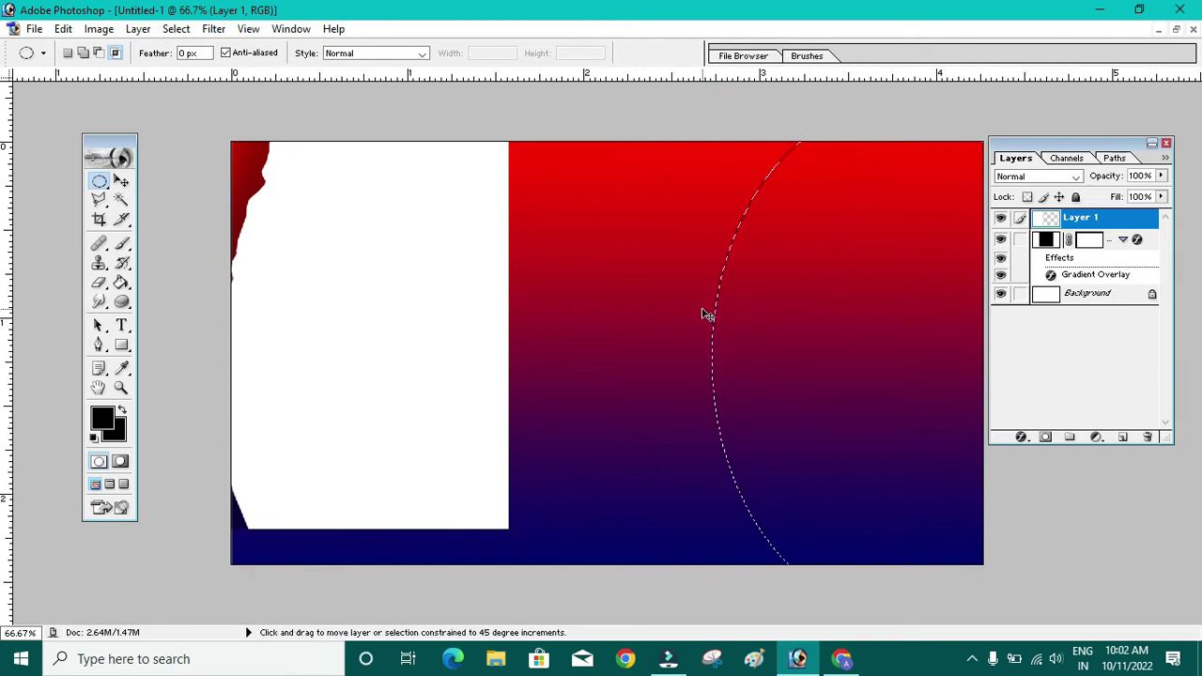
pyautogui.hotkey('ctrl', 'shift', 'n')
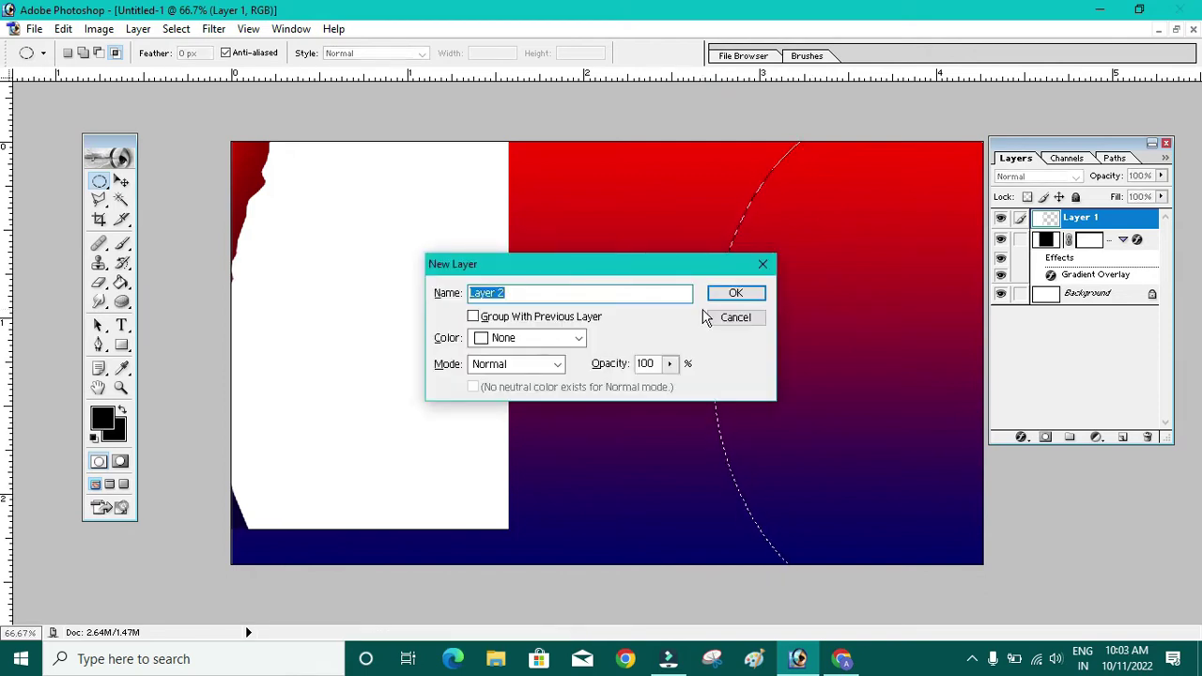
pyautogui.press('Return')
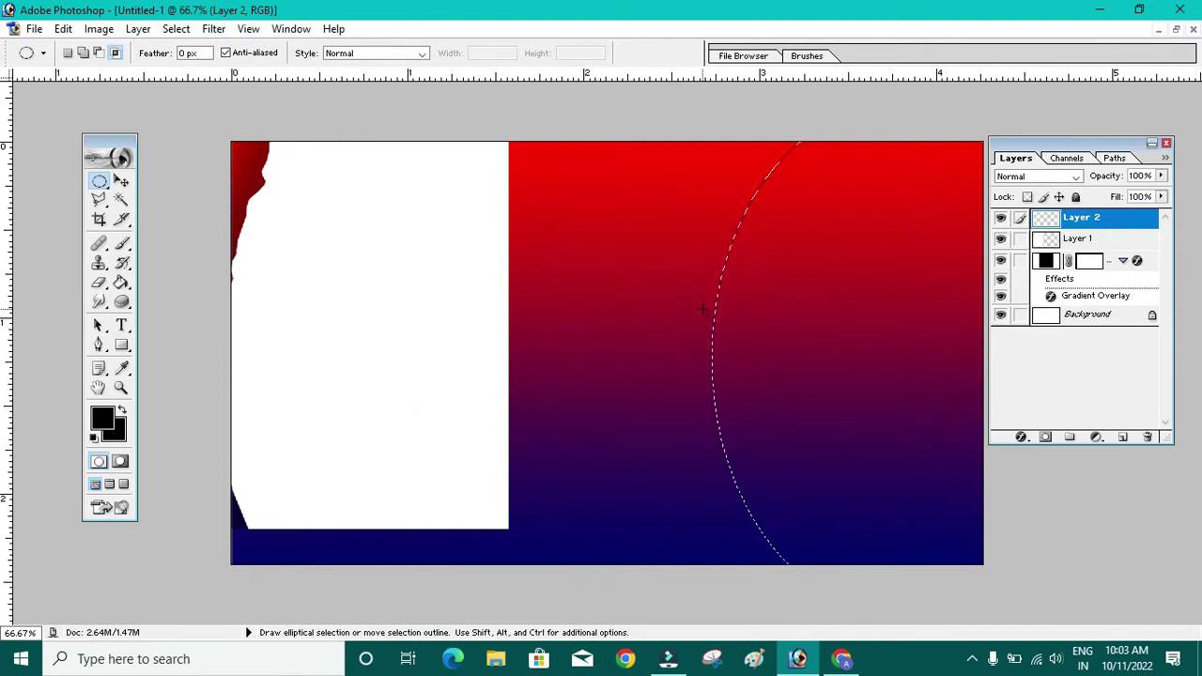
pyautogui.press('ctrl')
pyautogui.hotkey('alt', 'BackSpace')
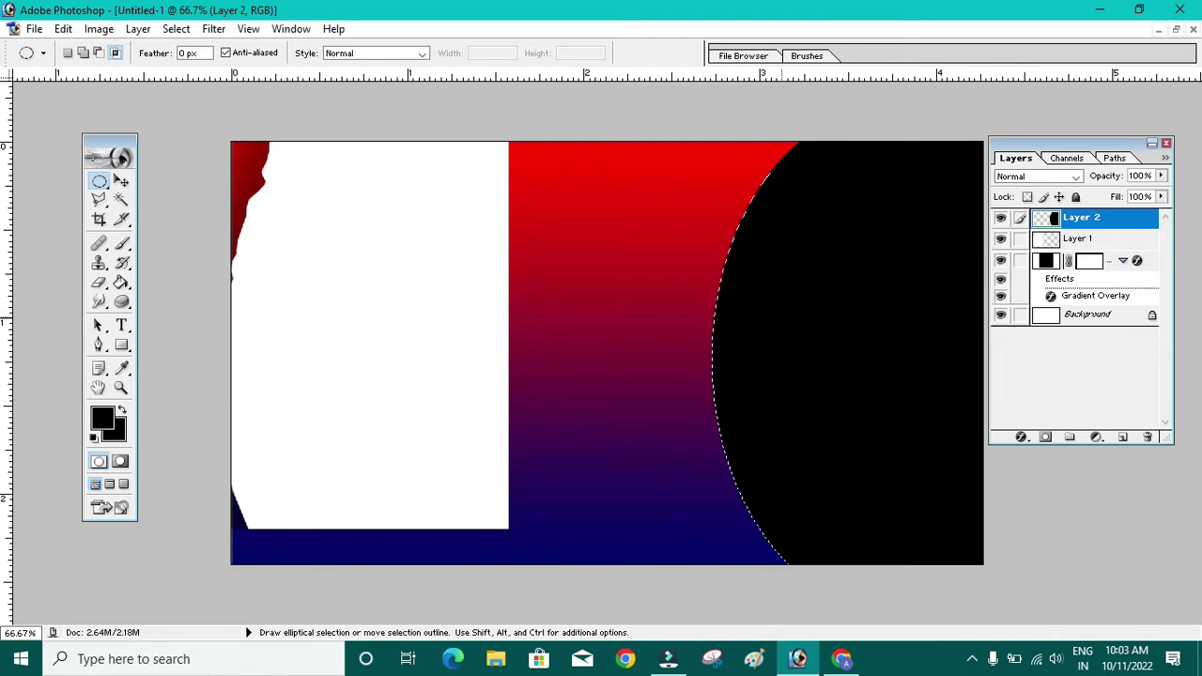
pyautogui.click(139, 28)
pyautogui.click(176, 28)
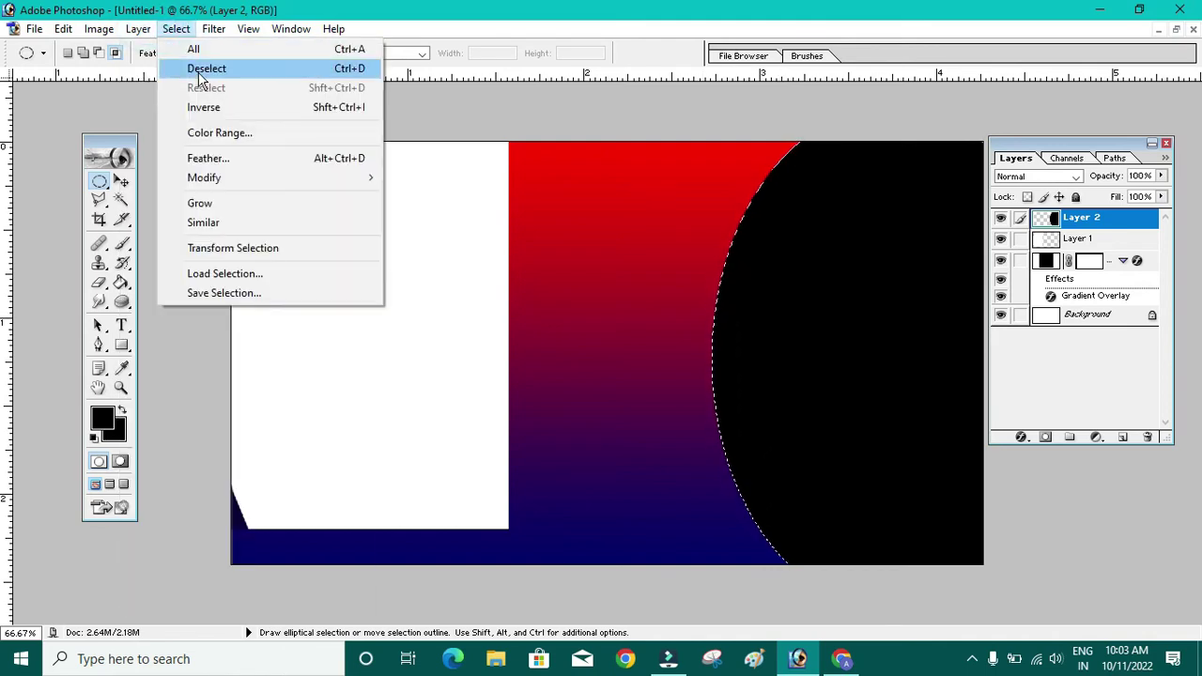
pyautogui.click(198, 71)
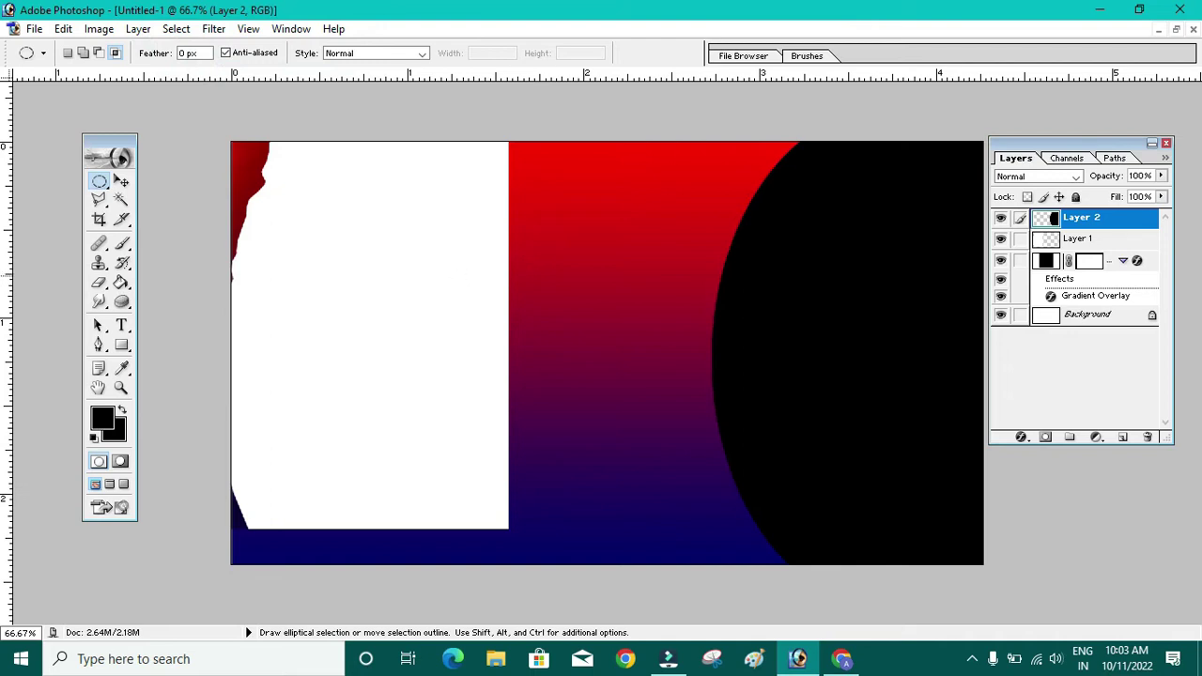
# Give the circle a white Color Overlay and nudge it slightly left and down
pyautogui.click(137, 29)
pyautogui.moveTo(176, 132)
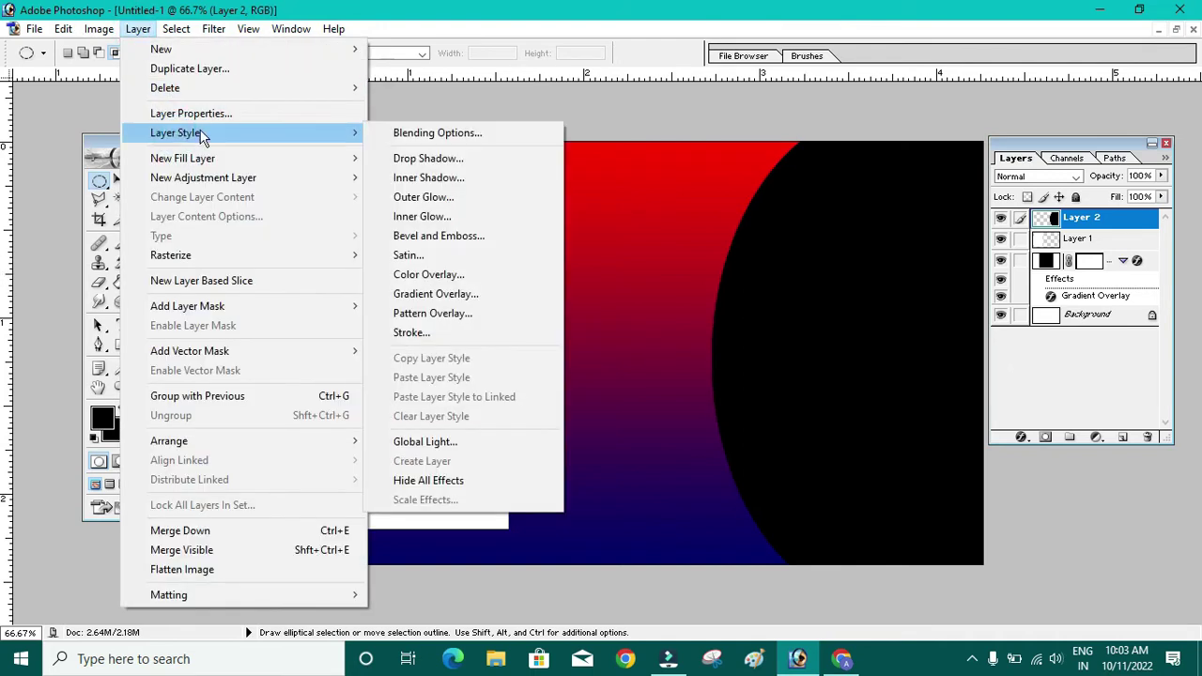
pyautogui.click(430, 276)
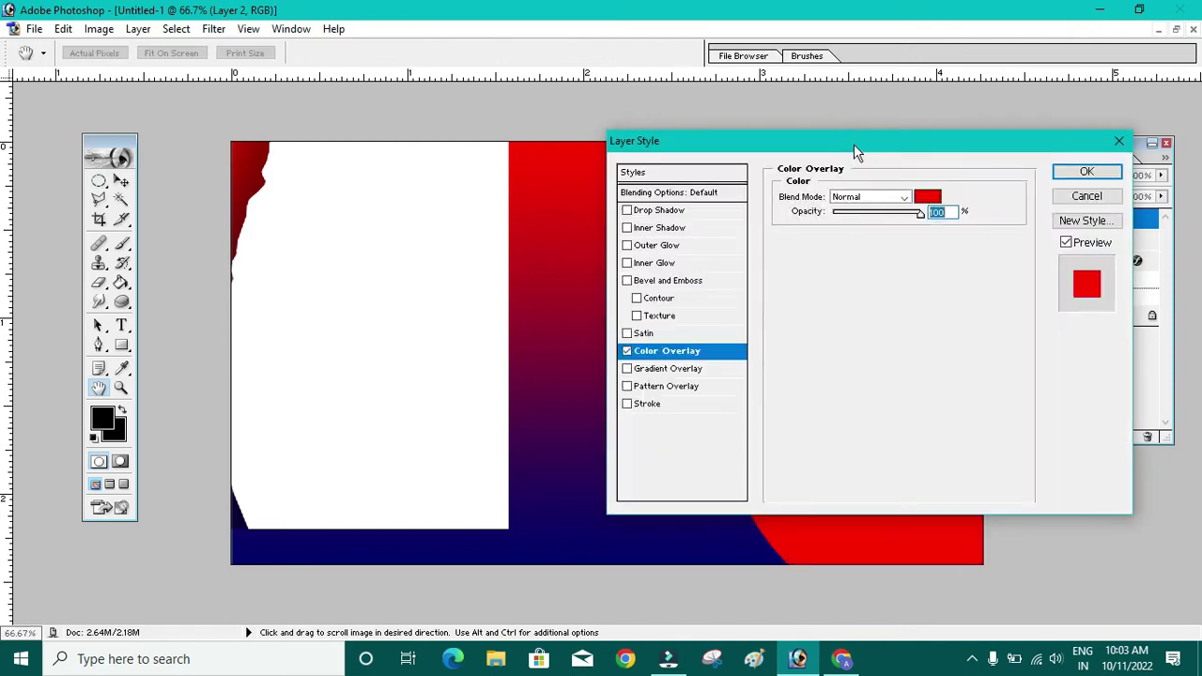
pyautogui.click(927, 196)
pyautogui.click(303, 156)
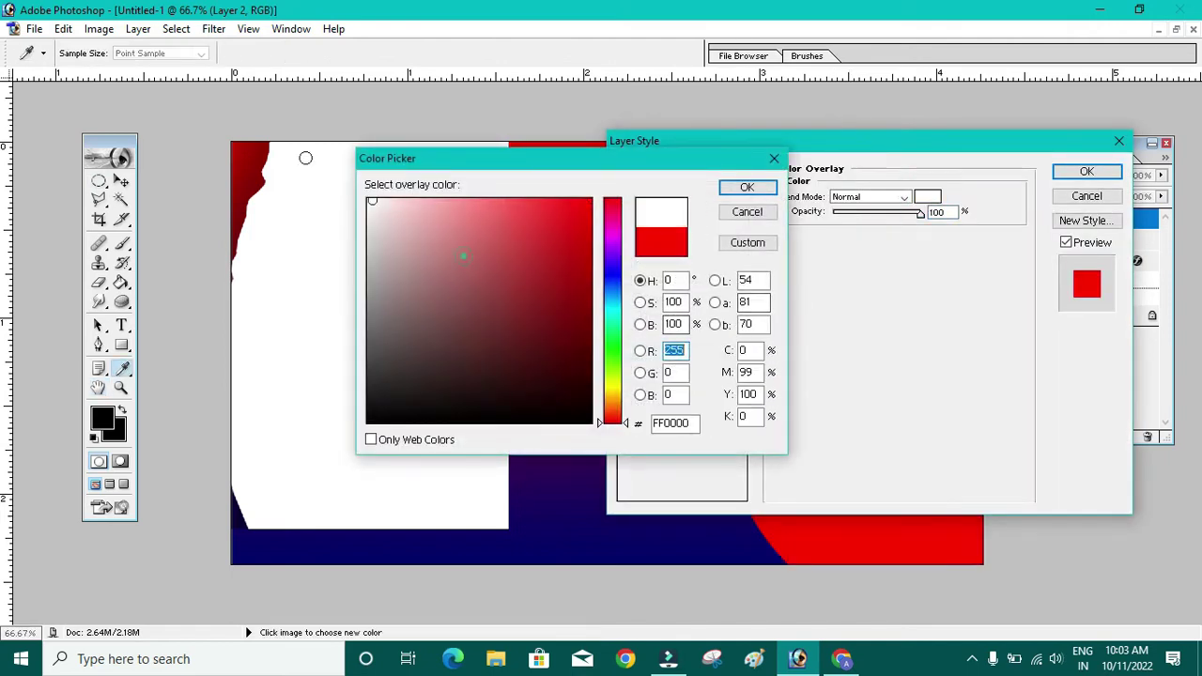
pyautogui.click(747, 188)
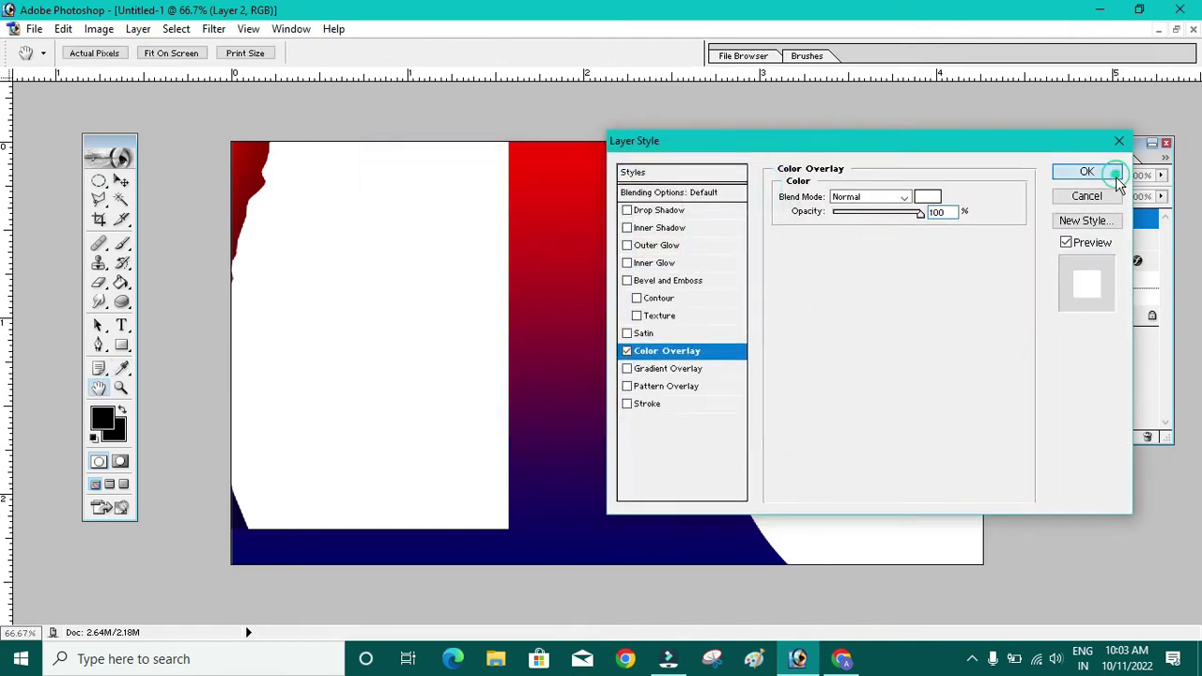
pyautogui.click(1094, 171)
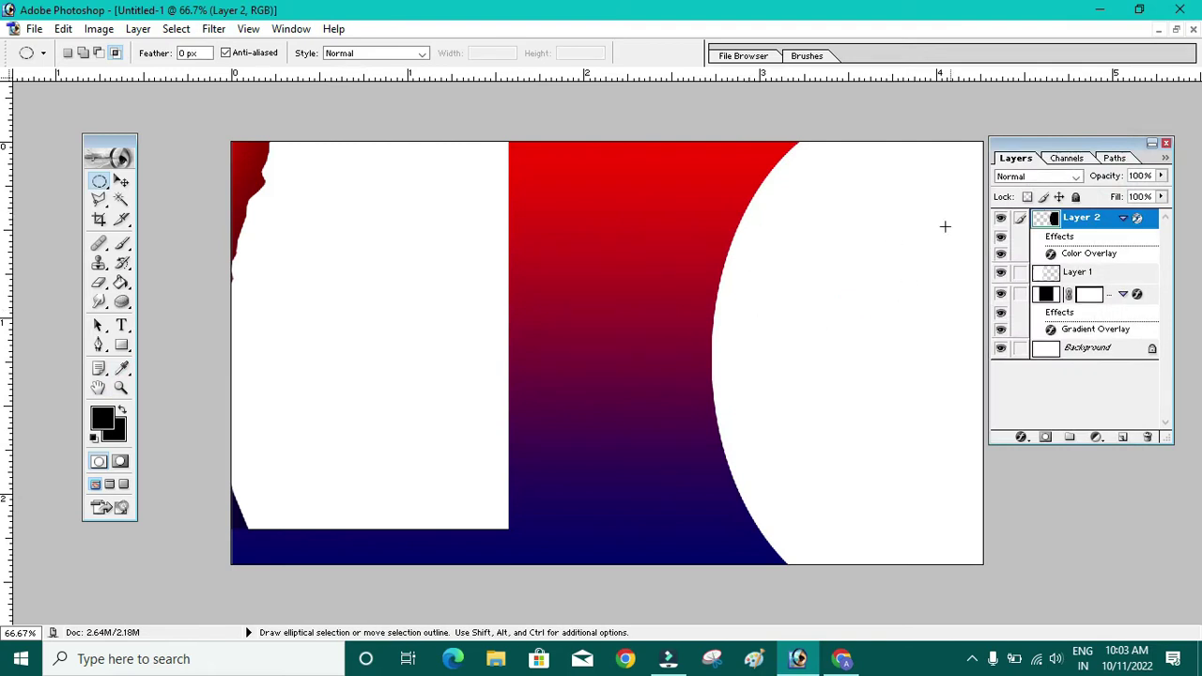
pyautogui.click(121, 181)
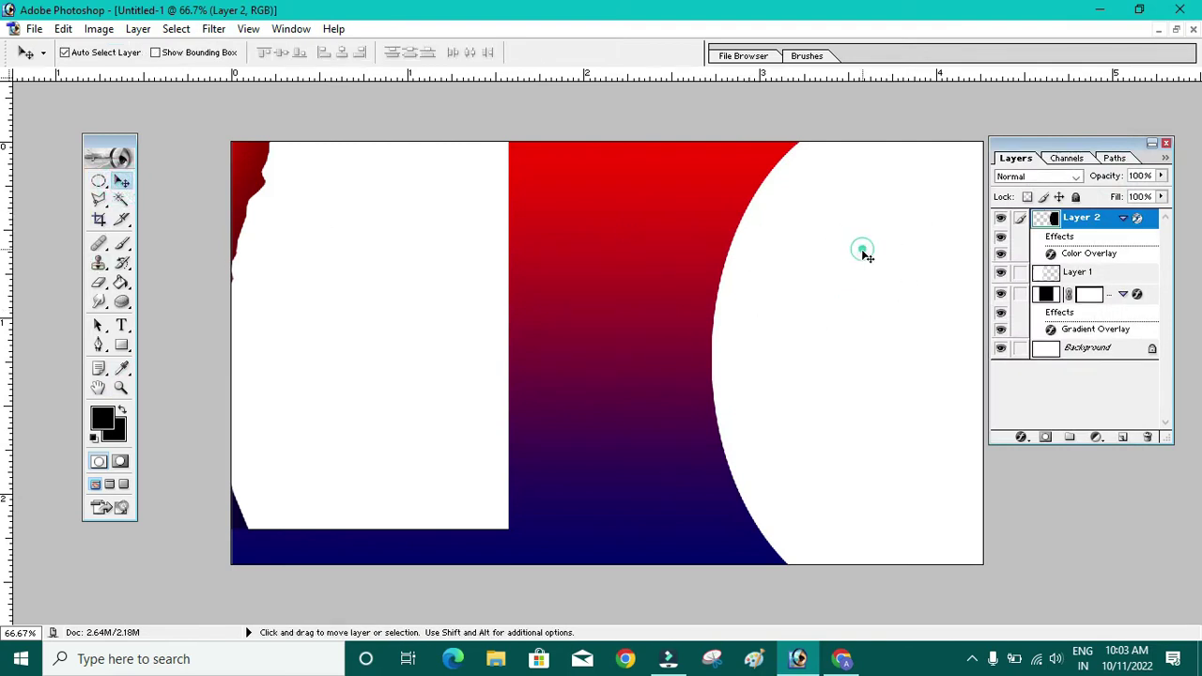
pyautogui.moveTo(861, 250); pyautogui.dragTo(788, 272)
# Delete the circle layer and move the torn white shape back to the right
pyautogui.press('alt')
pyautogui.hotkey('alt', 'l')
pyautogui.press('d')
pyautogui.press('Return')
pyautogui.moveTo(340, 278)
pyautogui.mouseDown()
pyautogui.moveTo(479, 360)
pyautogui.moveTo(817, 319)
pyautogui.mouseUp()
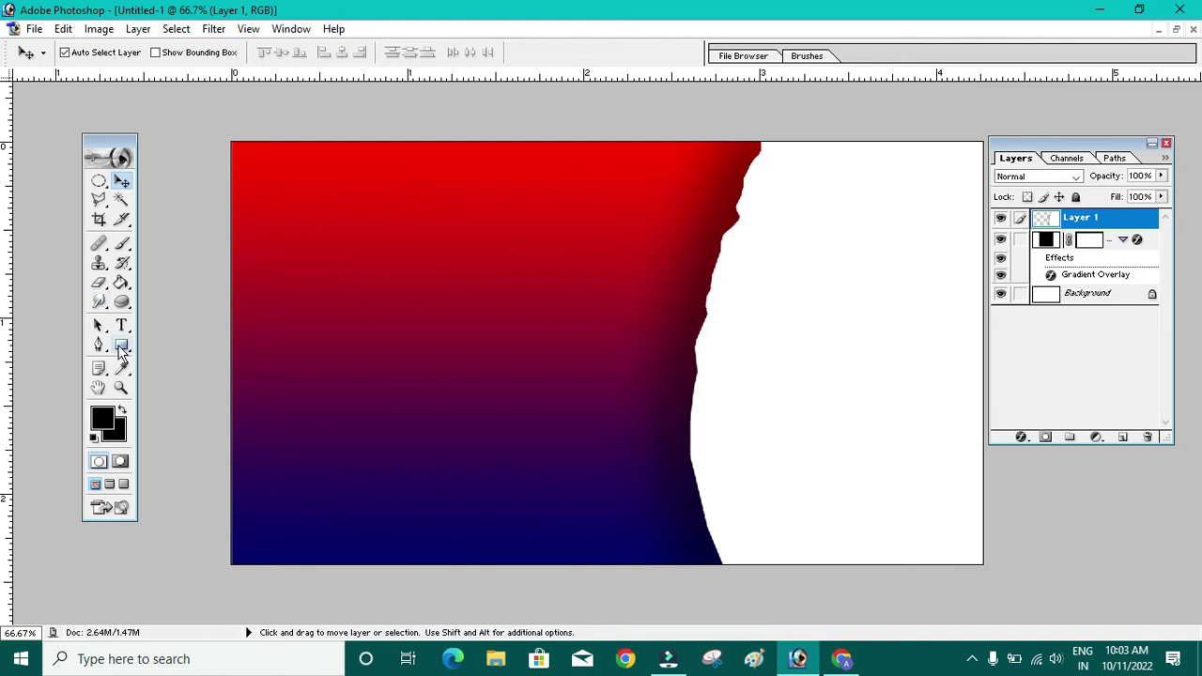
# Draw a rectangle bar across the middle of the canvas
pyautogui.click(122, 346)
pyautogui.moveTo(234, 283); pyautogui.dragTo(750, 386)
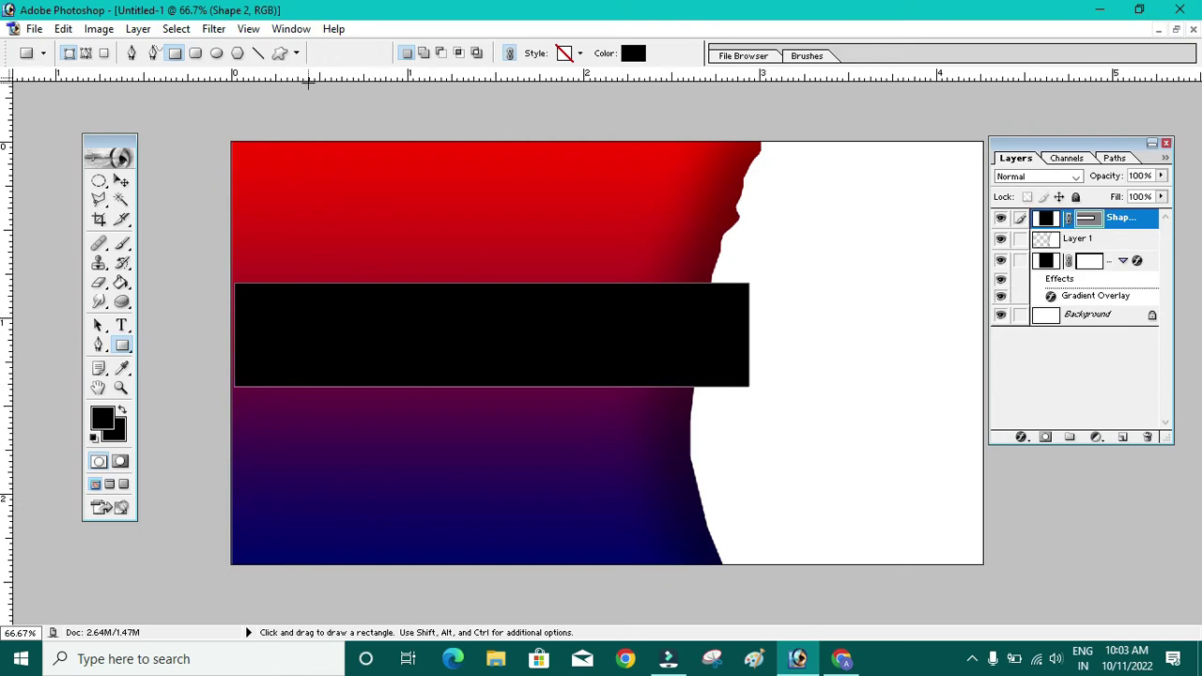
pyautogui.click(121, 180)
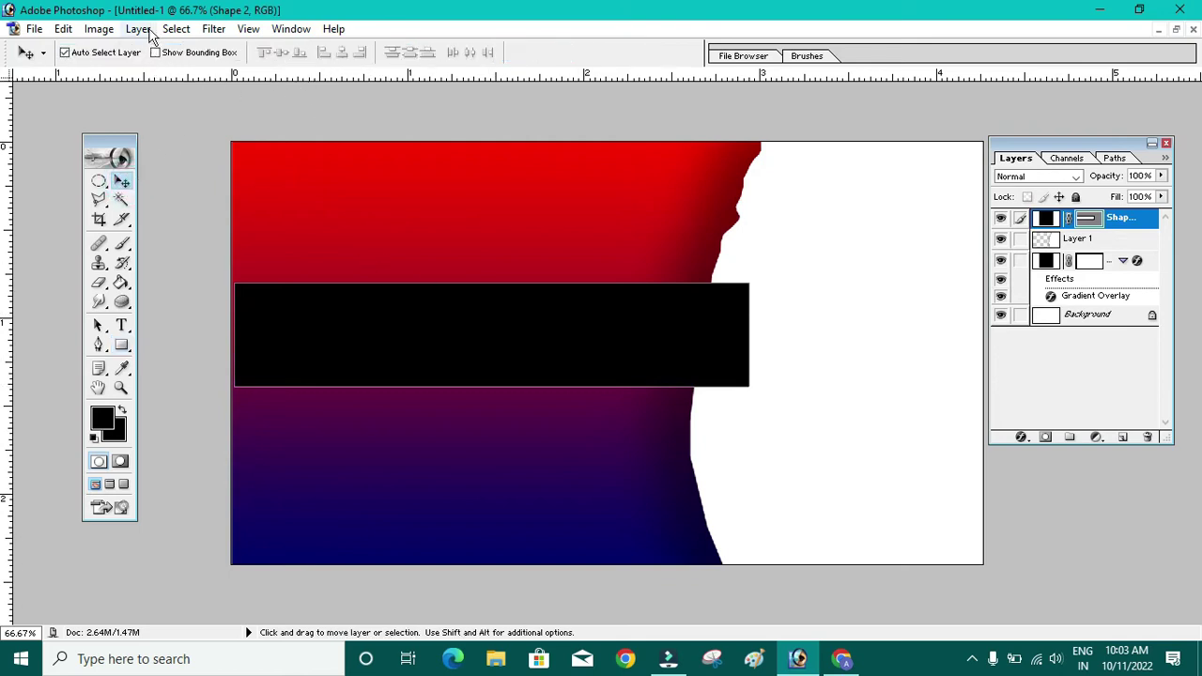
# Turn the bar white with a white (FFFFFF) Color Overlay layer style
pyautogui.click(138, 29)
pyautogui.moveTo(159, 24)
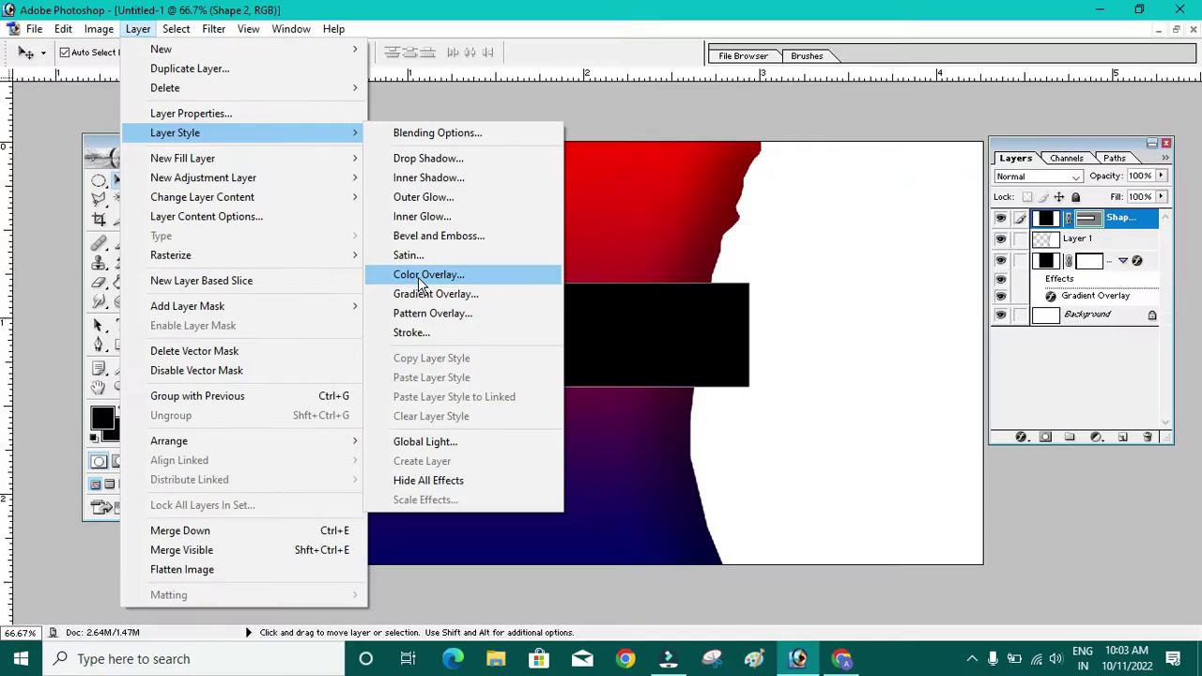
pyautogui.click(420, 275)
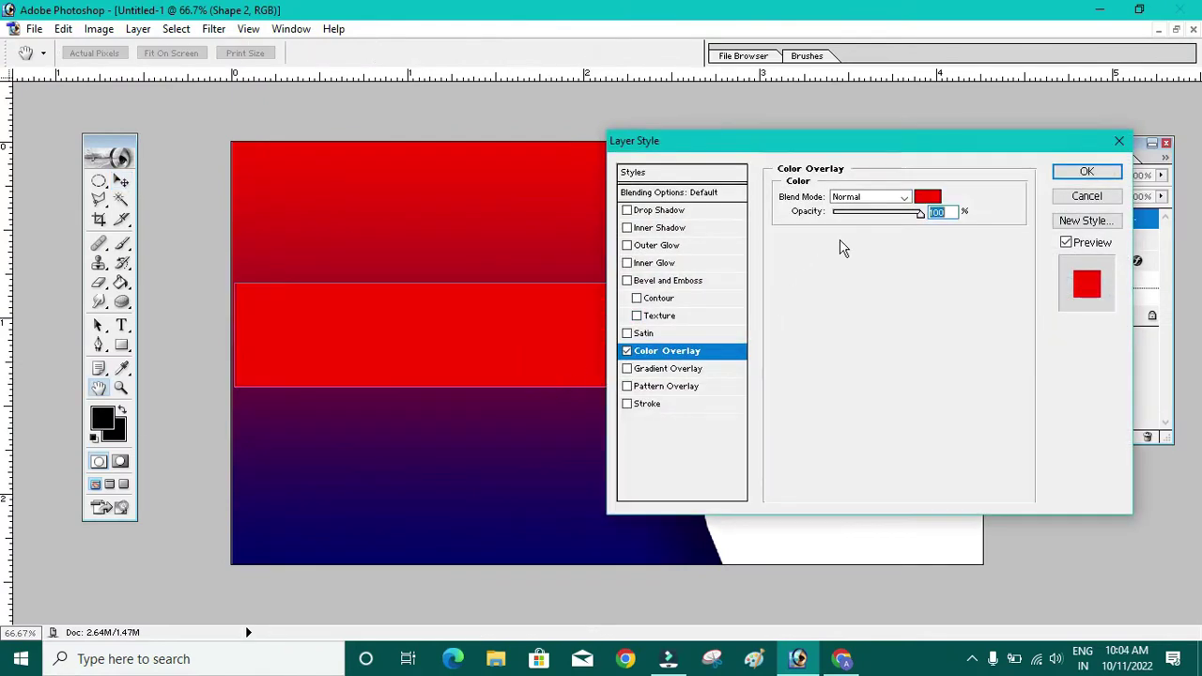
pyautogui.click(924, 200)
pyautogui.moveTo(440, 263); pyautogui.dragTo(367, 200)
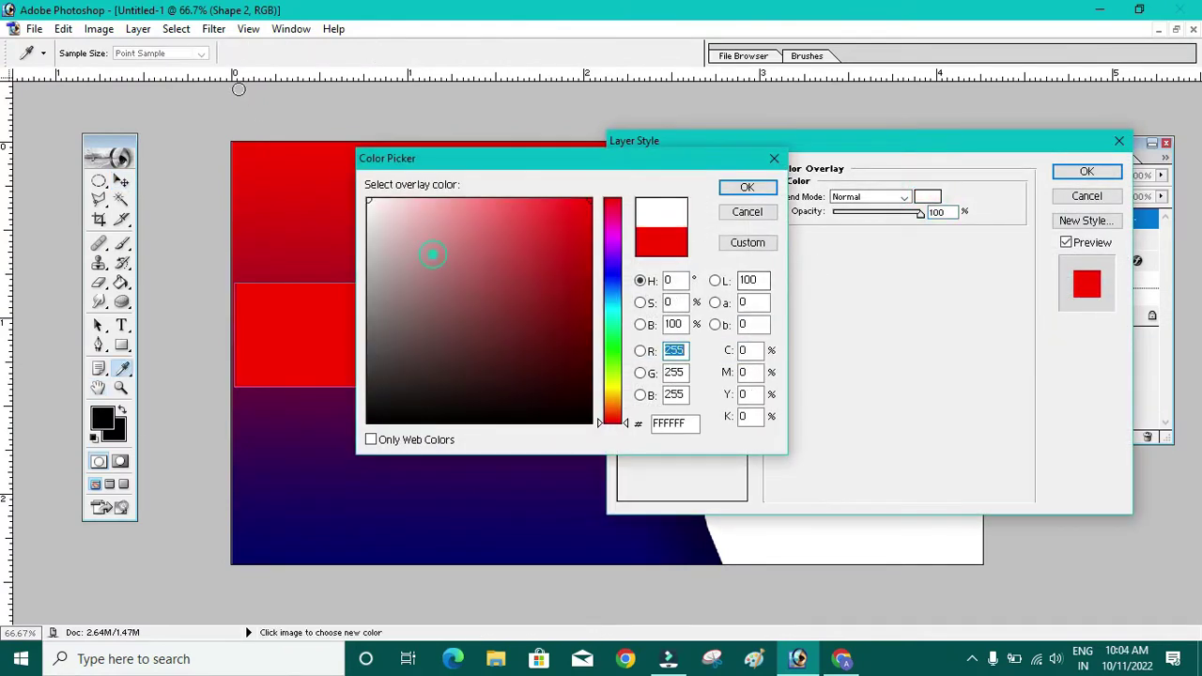
pyautogui.moveTo(669, 158); pyautogui.dragTo(949, 301)
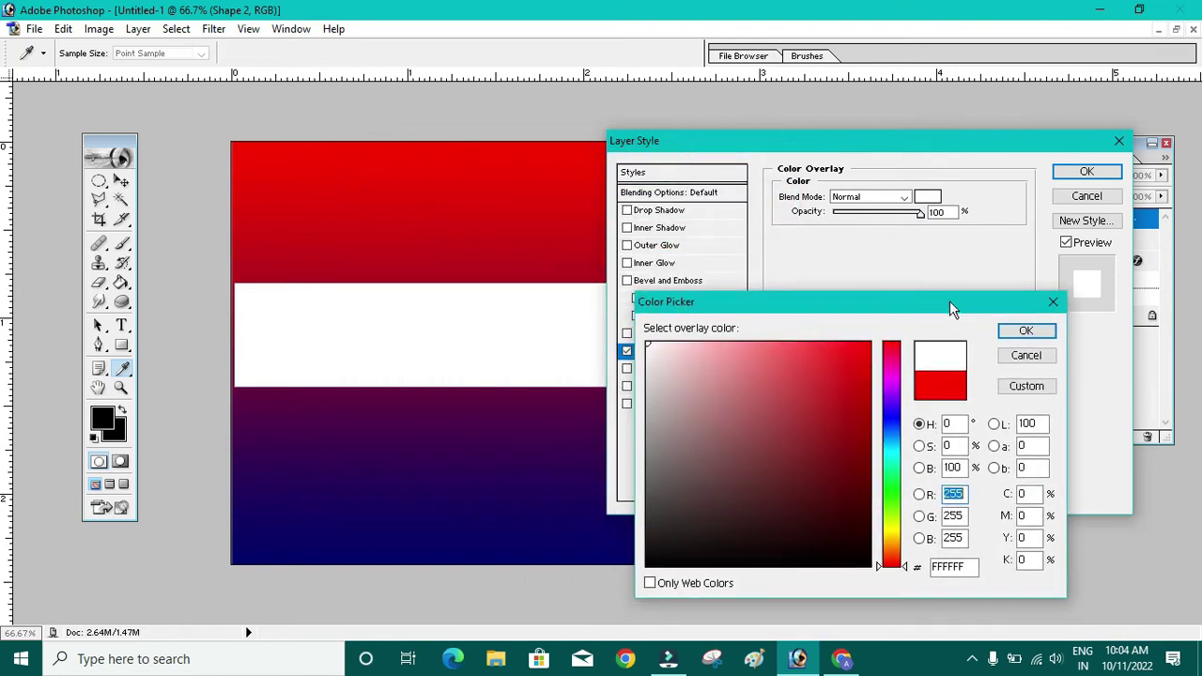
pyautogui.click(1024, 336)
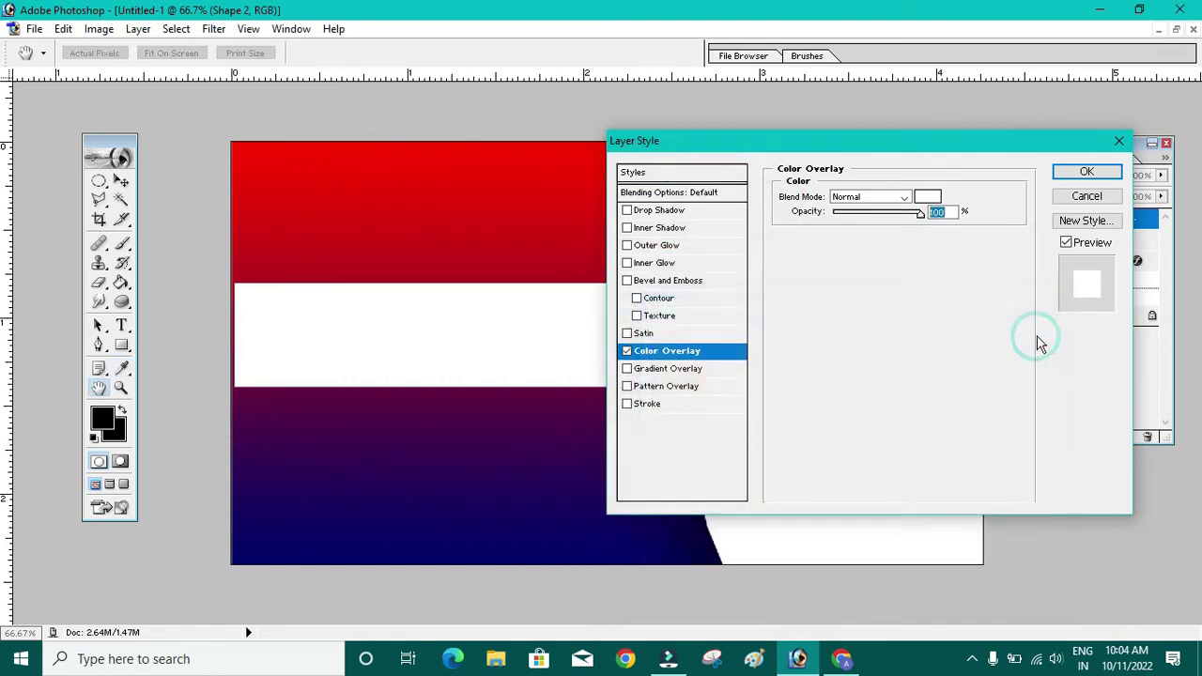
pyautogui.click(1086, 175)
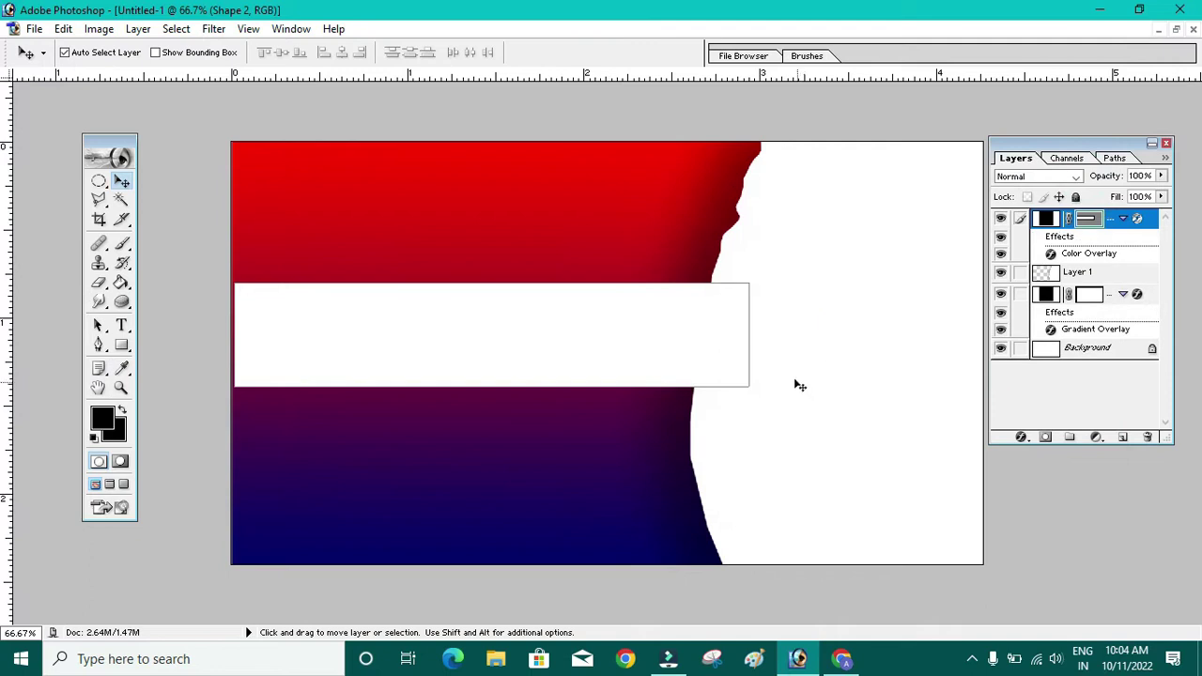
# Nudge the white bar slightly lower and reselect its Shape 2 layer
pyautogui.moveTo(628, 359); pyautogui.dragTo(625, 374)
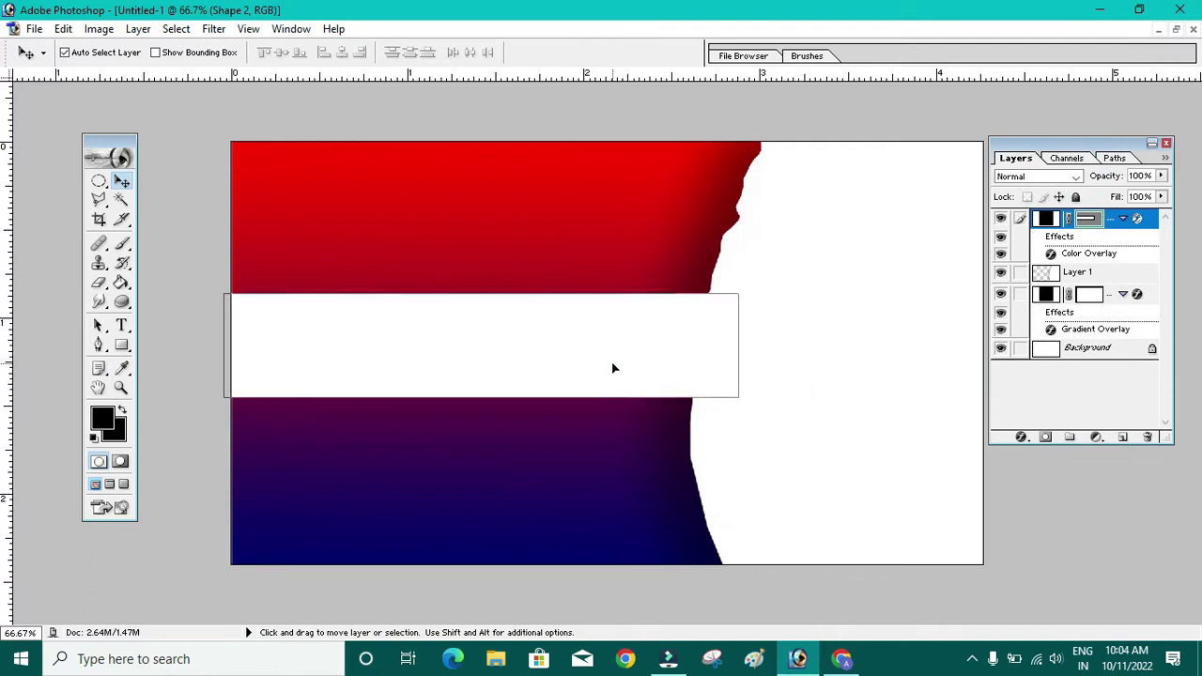
pyautogui.click(791, 245)
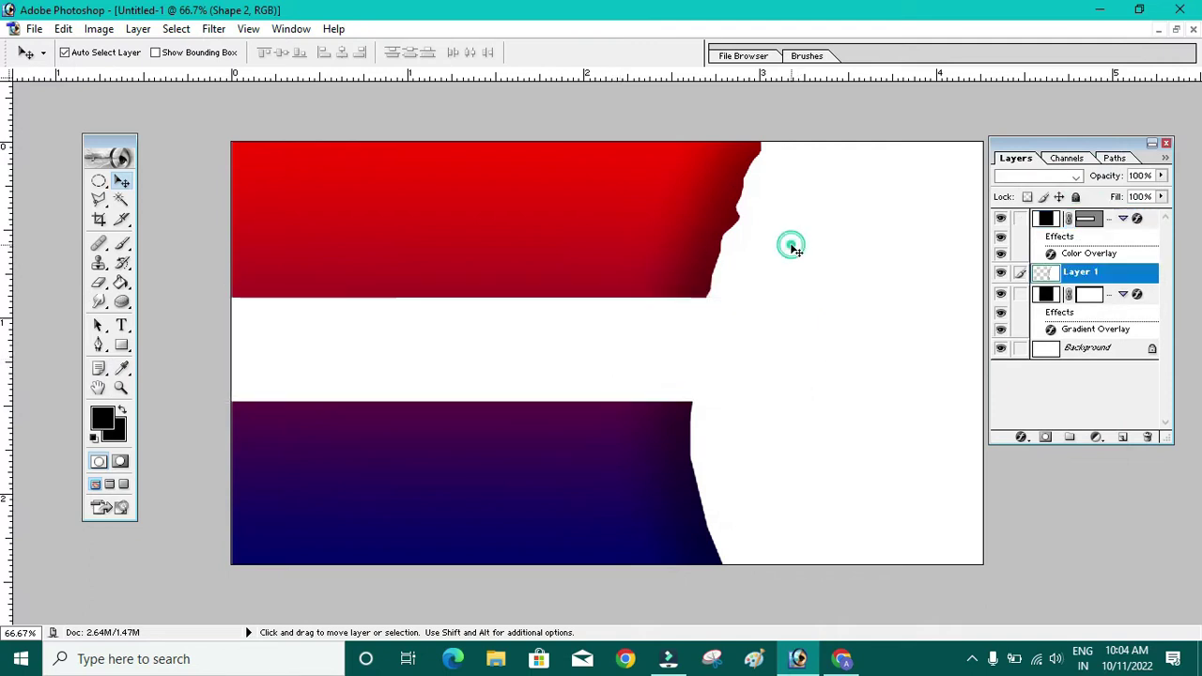
pyautogui.click(591, 338)
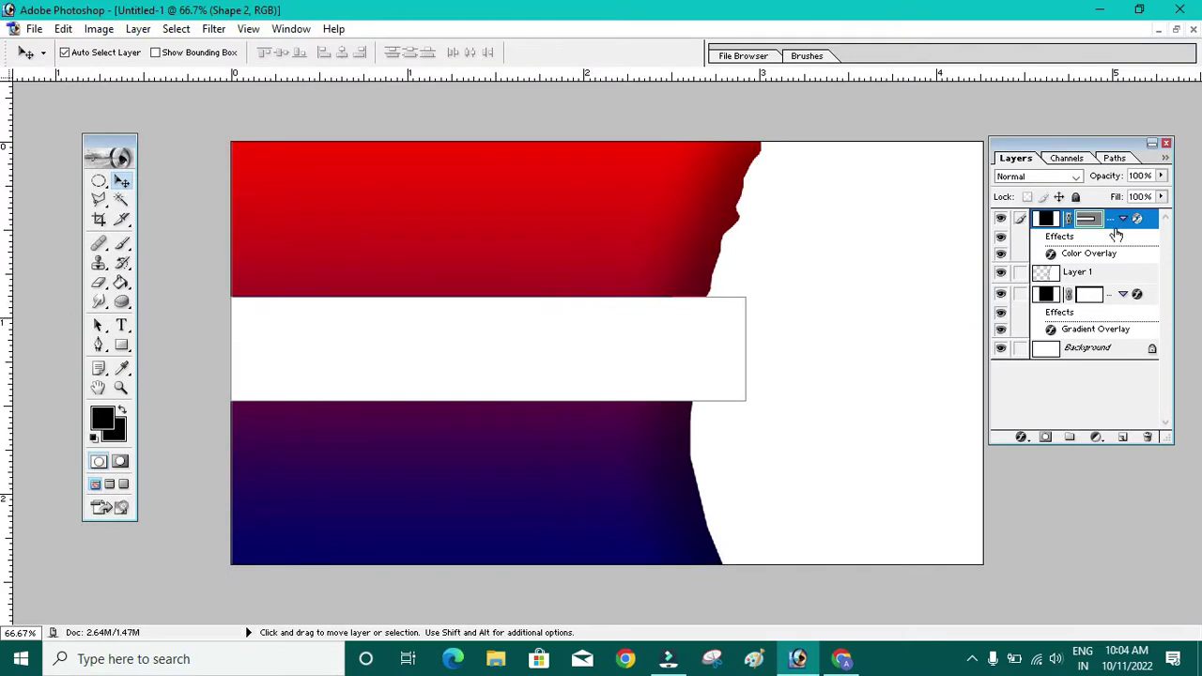
pyautogui.moveTo(1117, 233); pyautogui.dragTo(1117, 301)
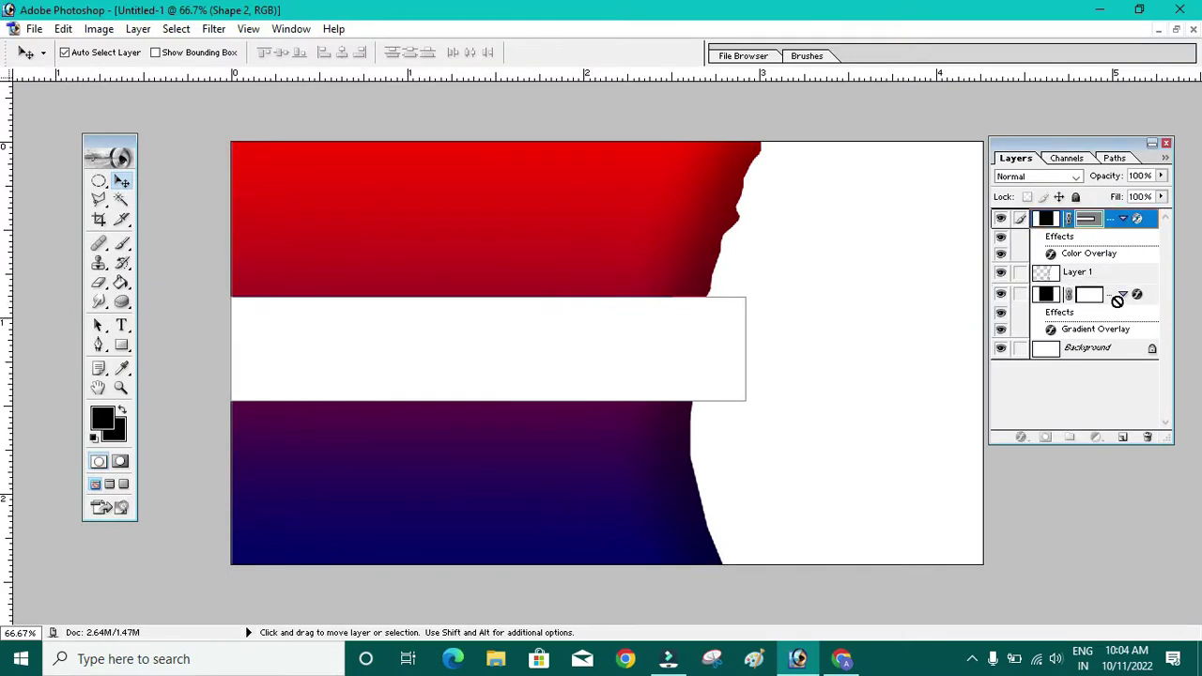
pyautogui.moveTo(1118, 309); pyautogui.dragTo(1029, 301)
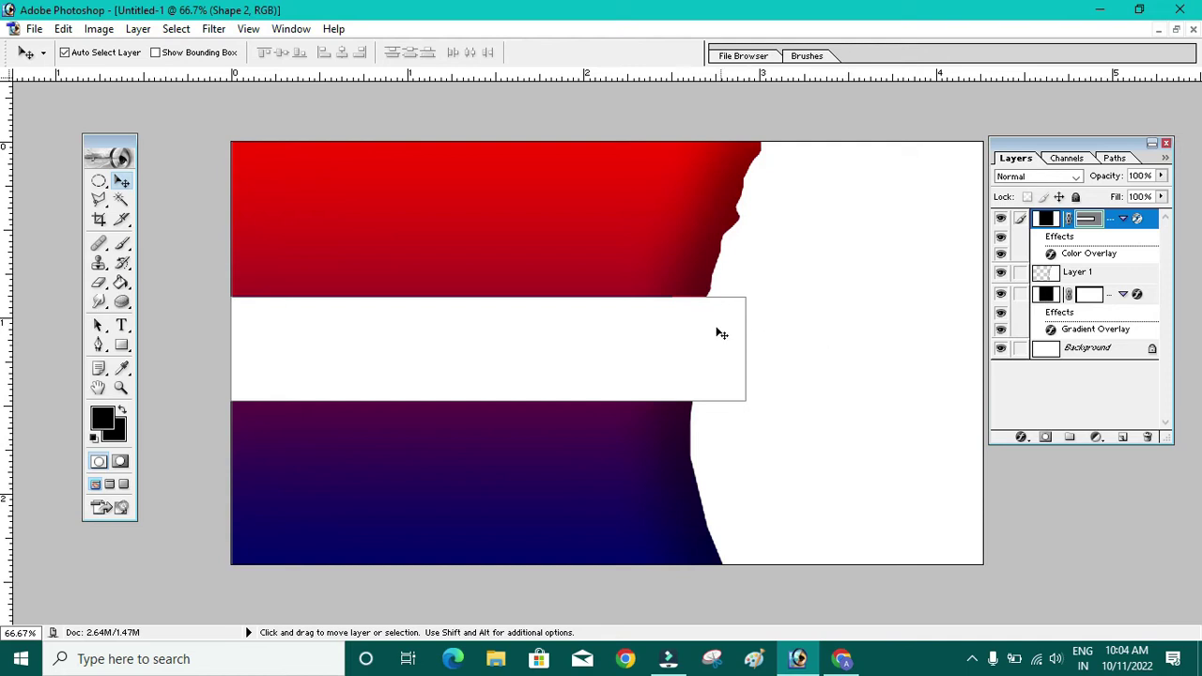
pyautogui.click(631, 340)
pyautogui.click(864, 311)
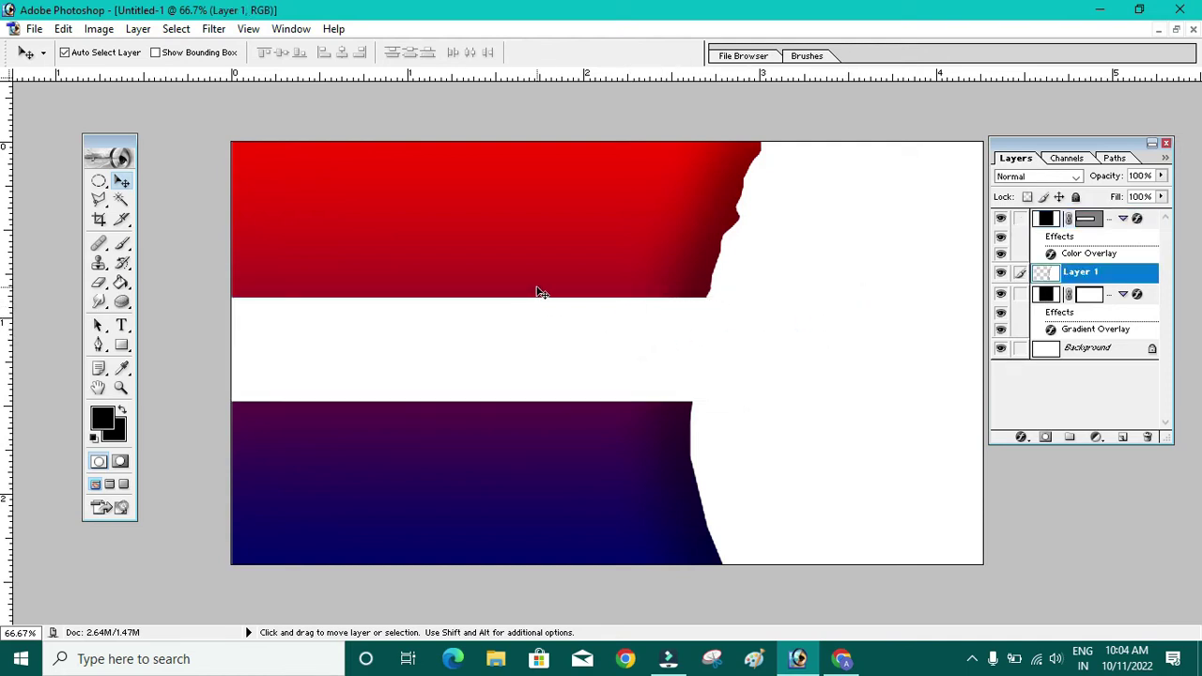
pyautogui.click(422, 334)
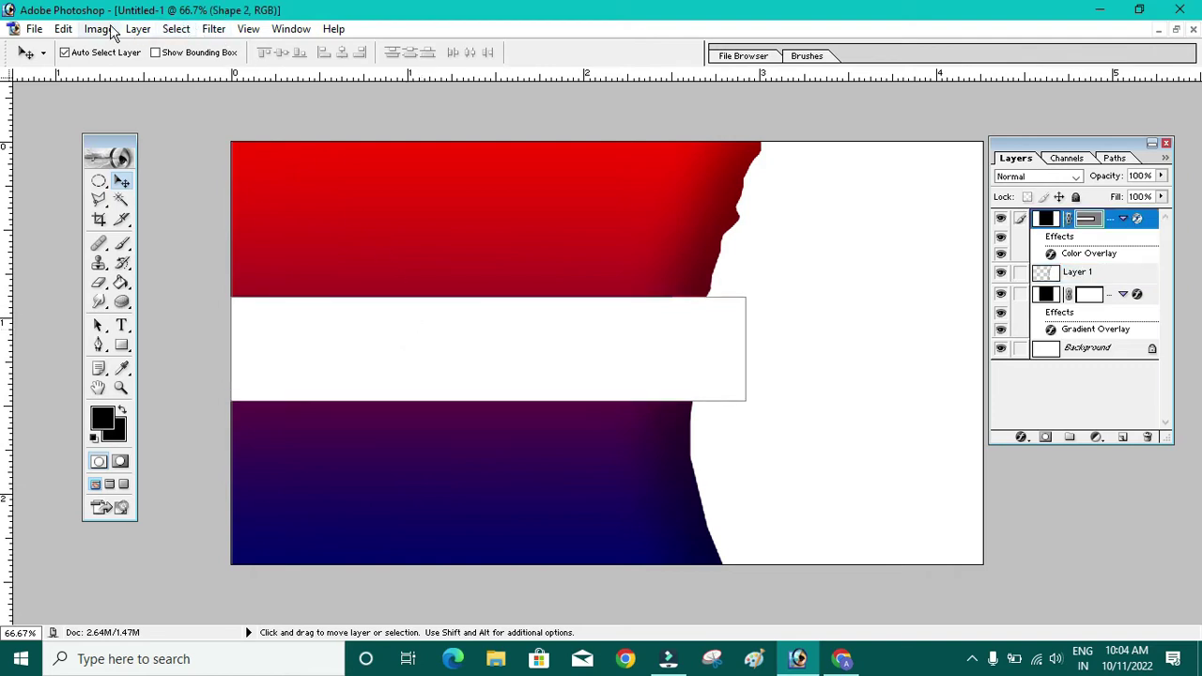
pyautogui.click(138, 29)
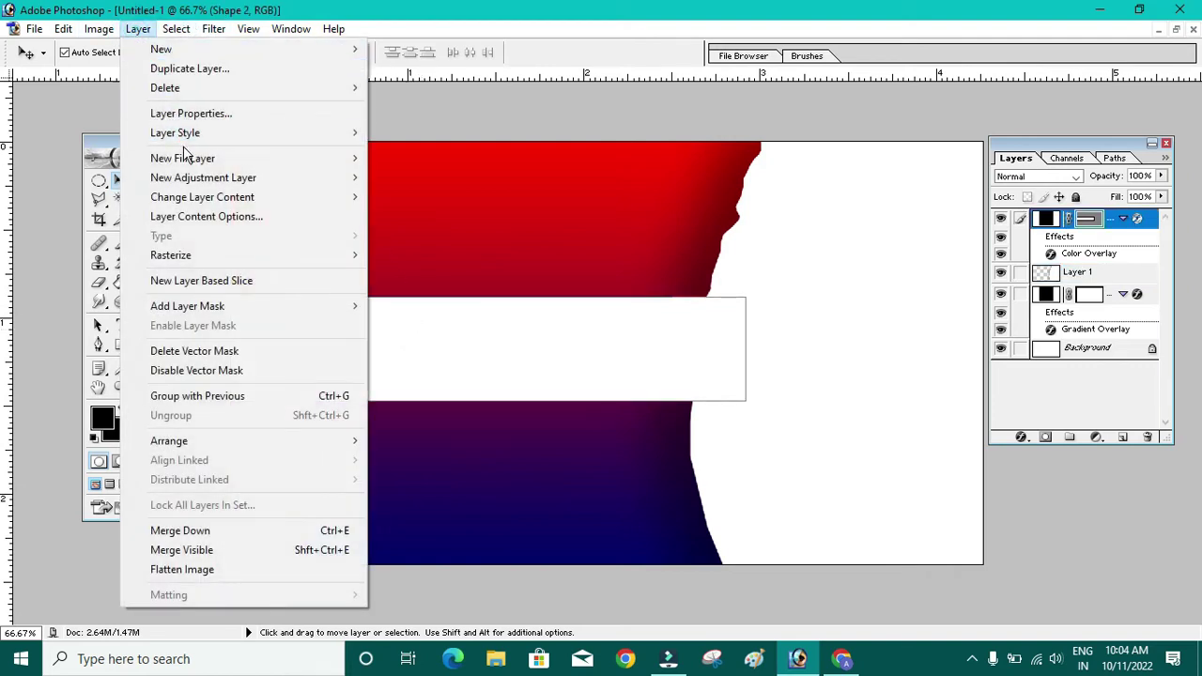
pyautogui.moveTo(176, 133)
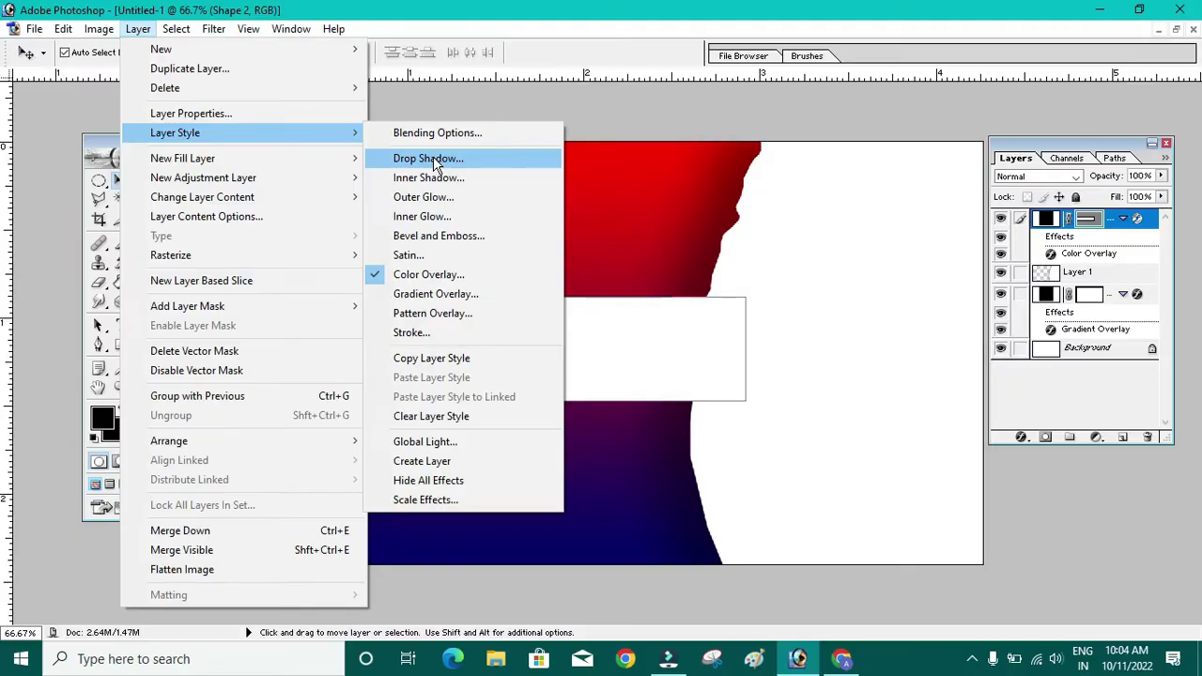
# Add a drop shadow: 53% opacity, 120° angle, 23 px distance, 32% spread, 49 px size
pyautogui.click(433, 157)
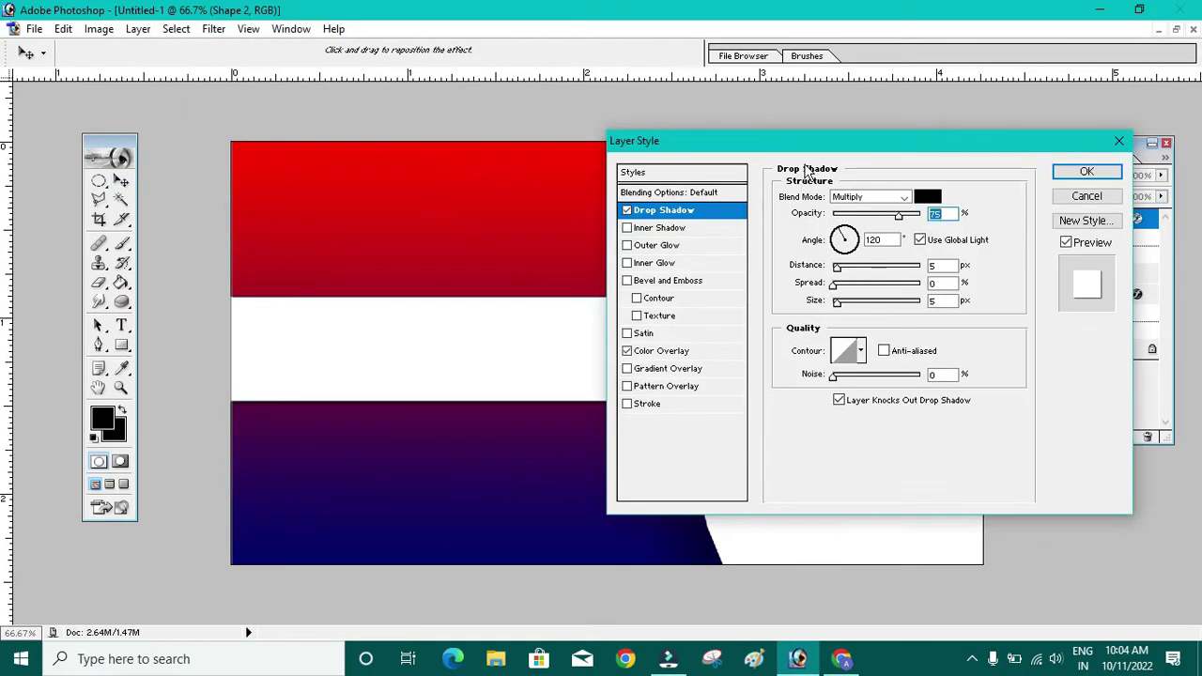
pyautogui.moveTo(789, 143); pyautogui.dragTo(939, 103)
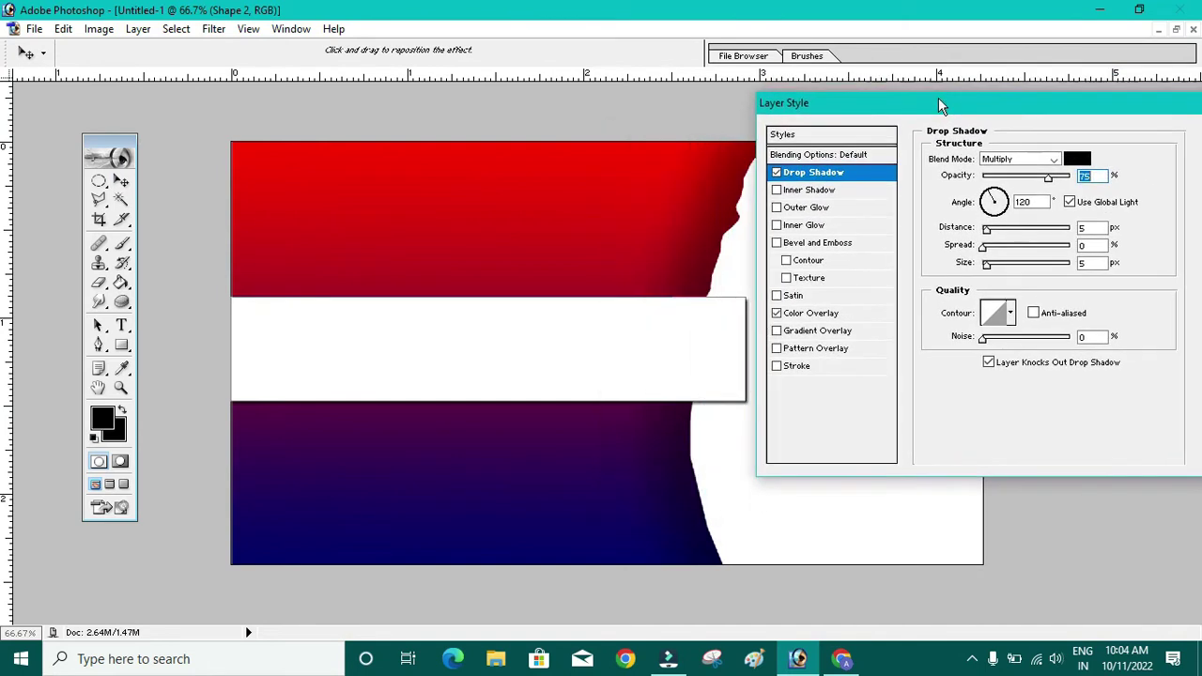
pyautogui.click(996, 194)
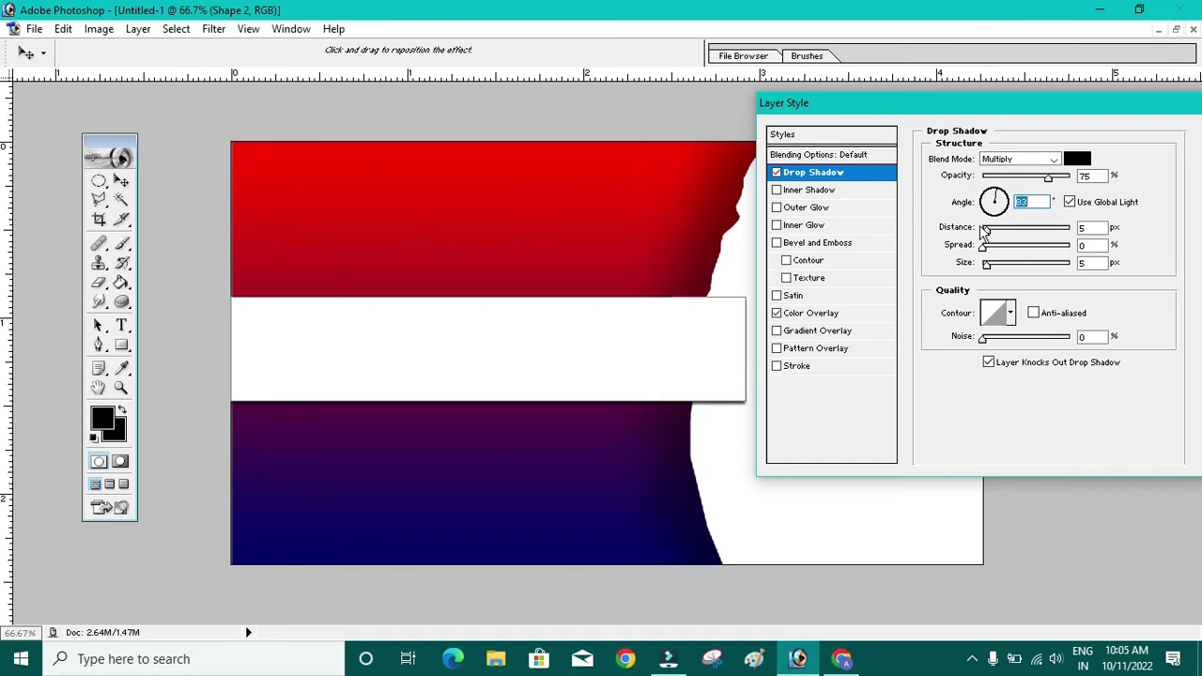
pyautogui.moveTo(985, 231)
pyautogui.mouseDown()
pyautogui.moveTo(1008, 231)
pyautogui.moveTo(1002, 266)
pyautogui.mouseUp()
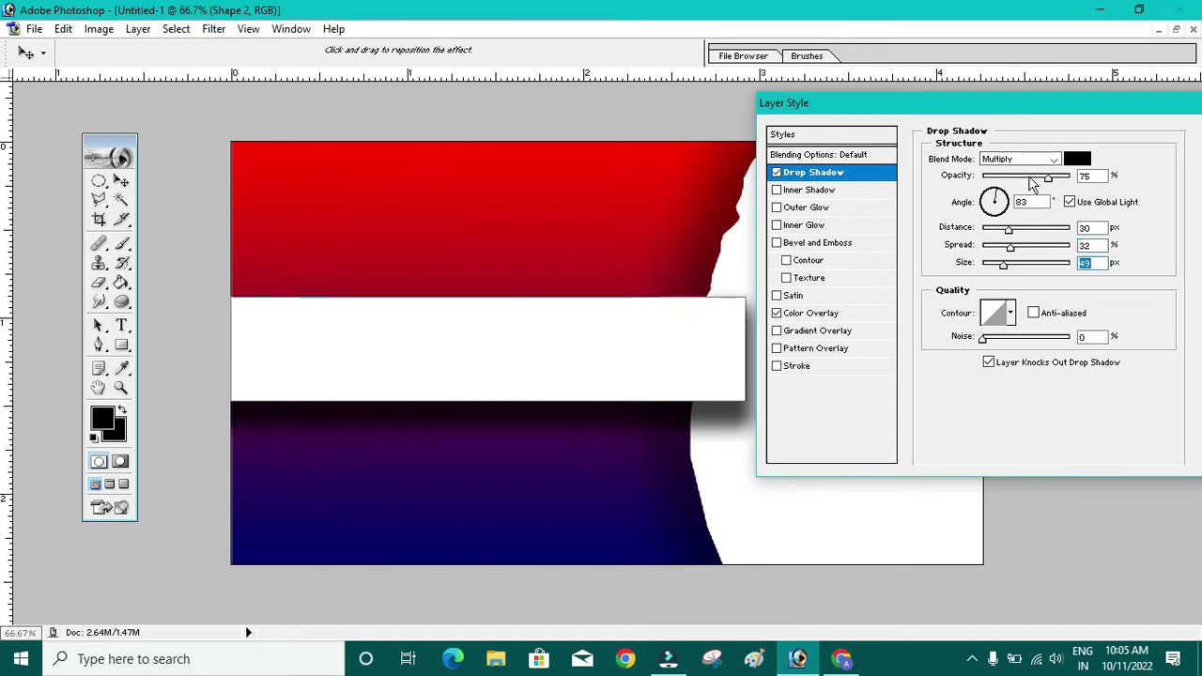
pyautogui.click(1030, 178)
pyautogui.click(1005, 230)
pyautogui.moveTo(1005, 230); pyautogui.dragTo(1001, 230)
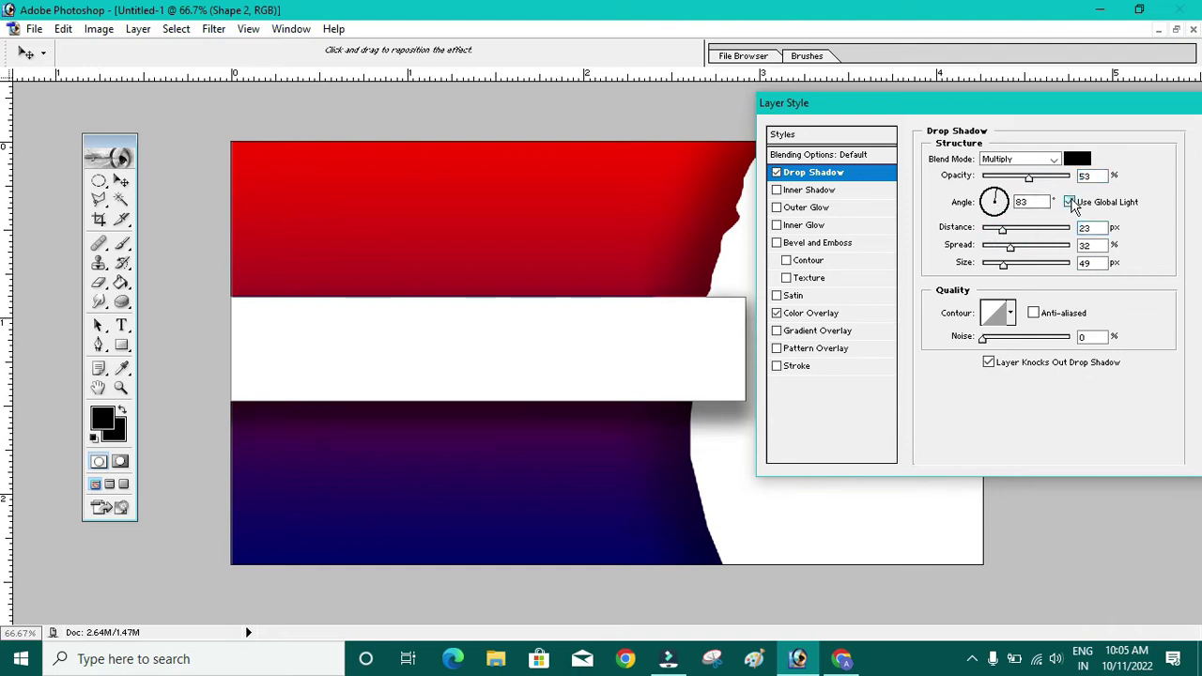
pyautogui.click(1070, 202)
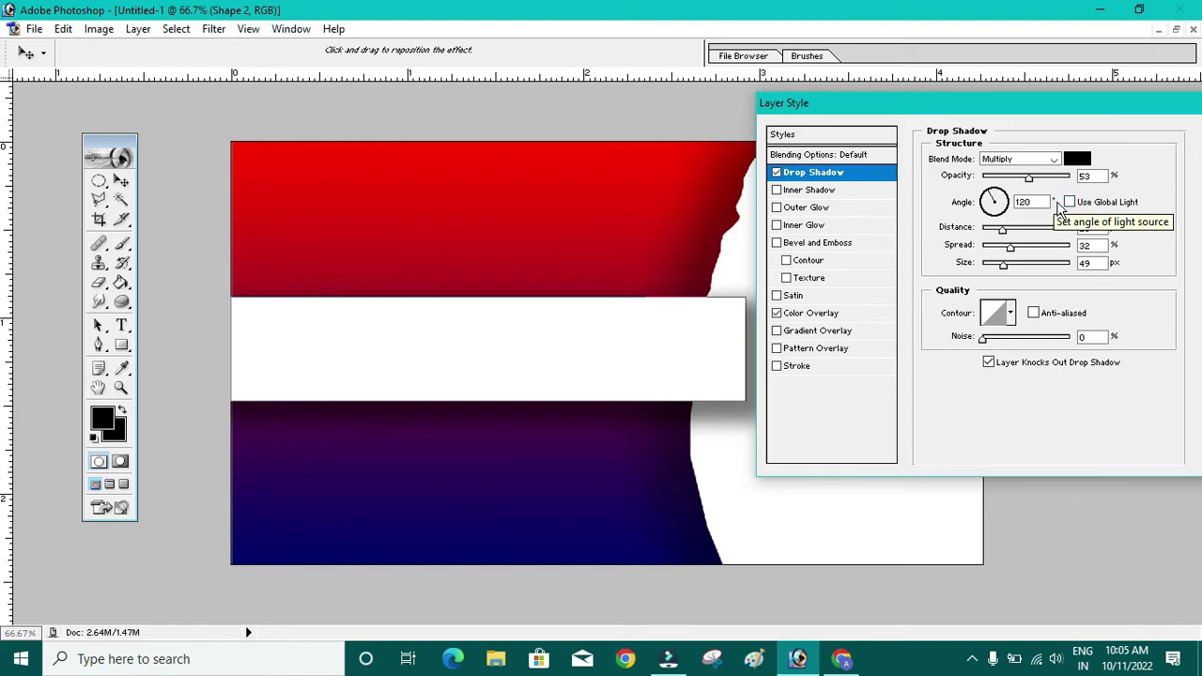
pyautogui.moveTo(1087, 106); pyautogui.dragTo(957, 125)
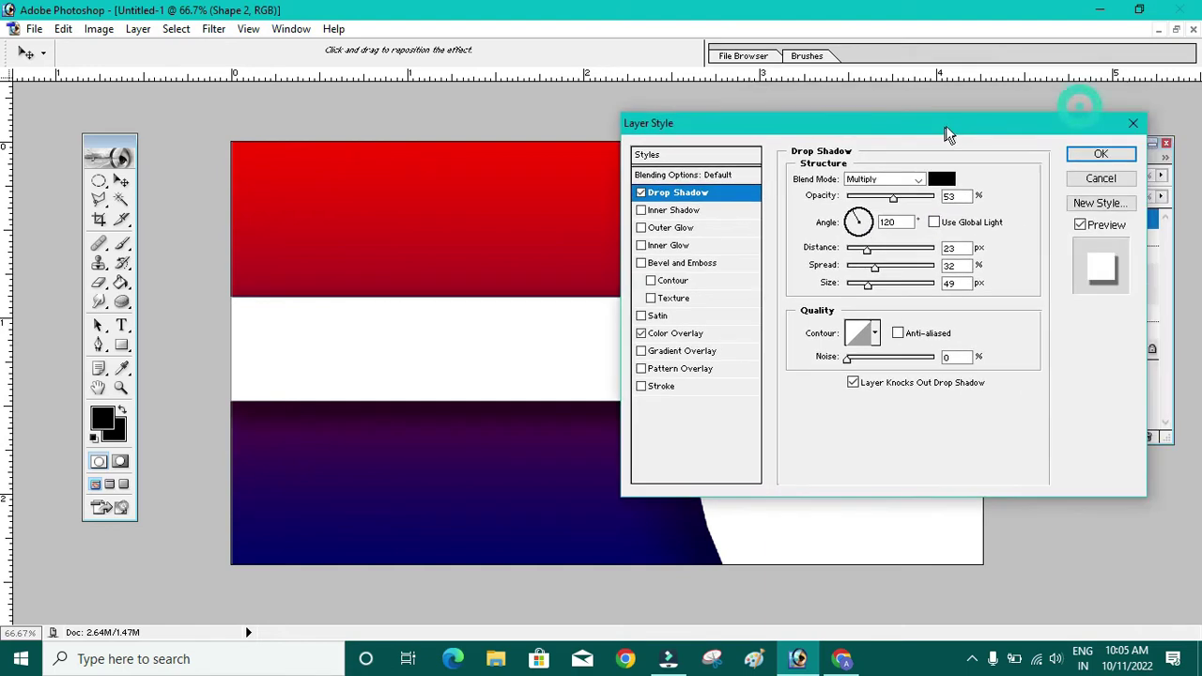
# Commit the drop shadow and reorder Shape 2 below Layer 1 but above Shape 1
pyautogui.click(1087, 155)
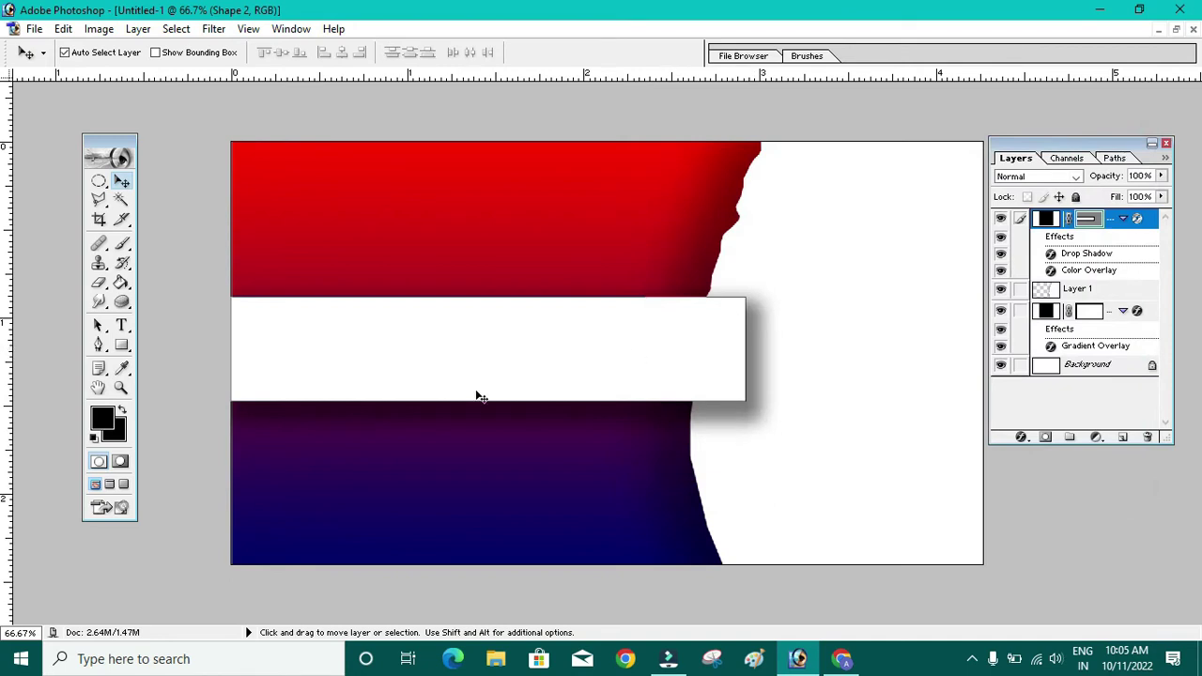
pyautogui.click(555, 394)
pyautogui.hotkey('ctrl', '[')
pyautogui.hotkey('ctrl', '[')
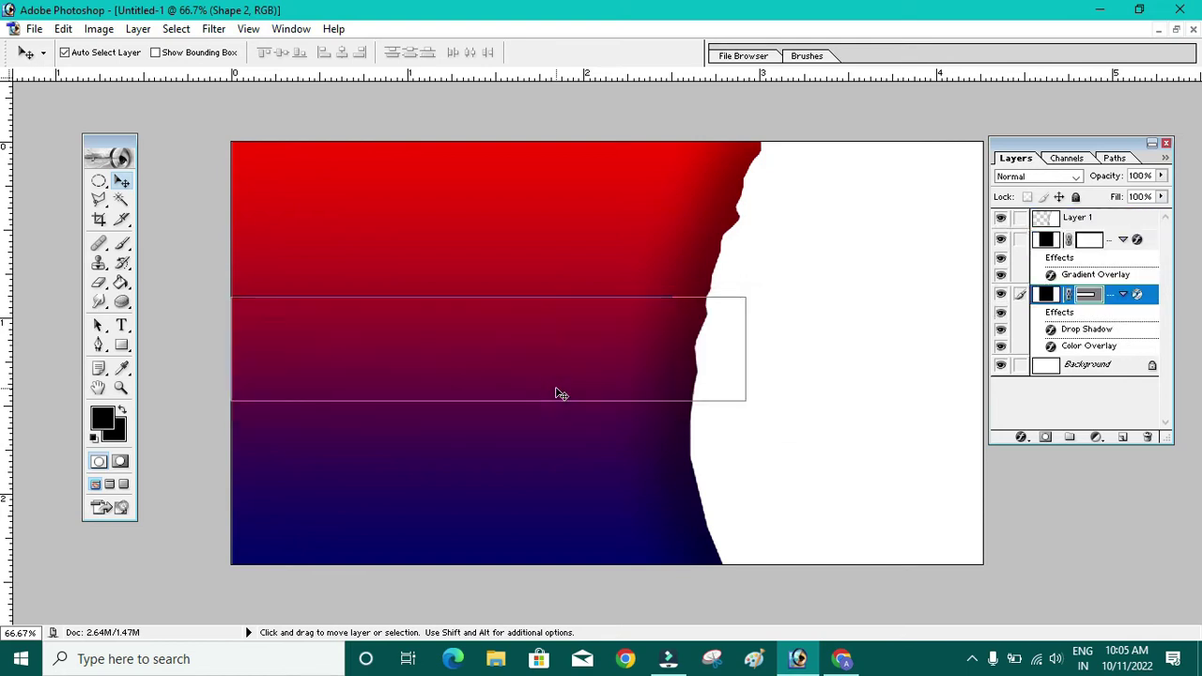
pyautogui.hotkey('ctrl', ']')
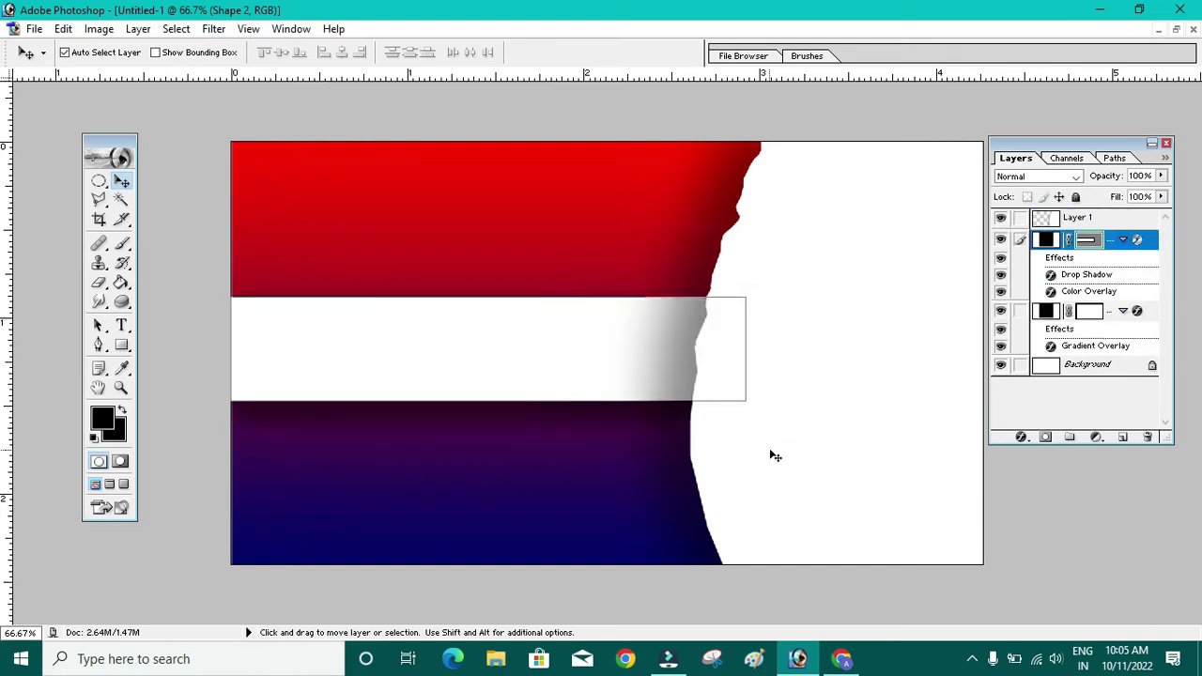
pyautogui.click(772, 452)
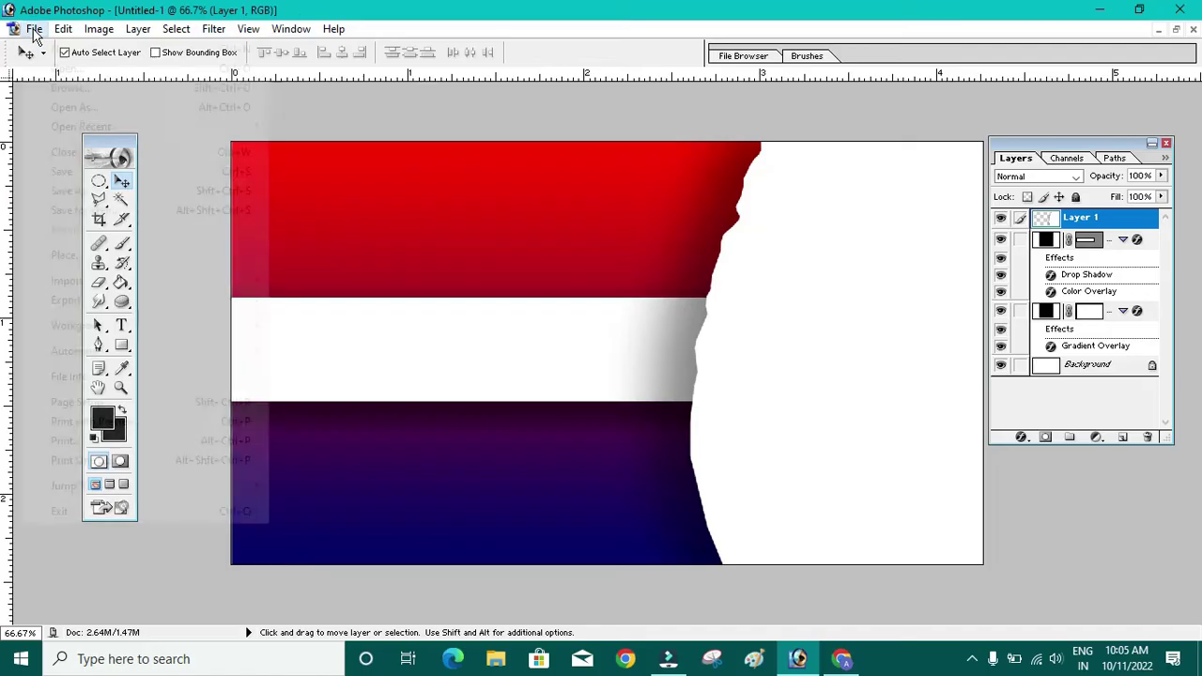
# Open the Untitled-1.png portrait image as a document
pyautogui.click(33, 30)
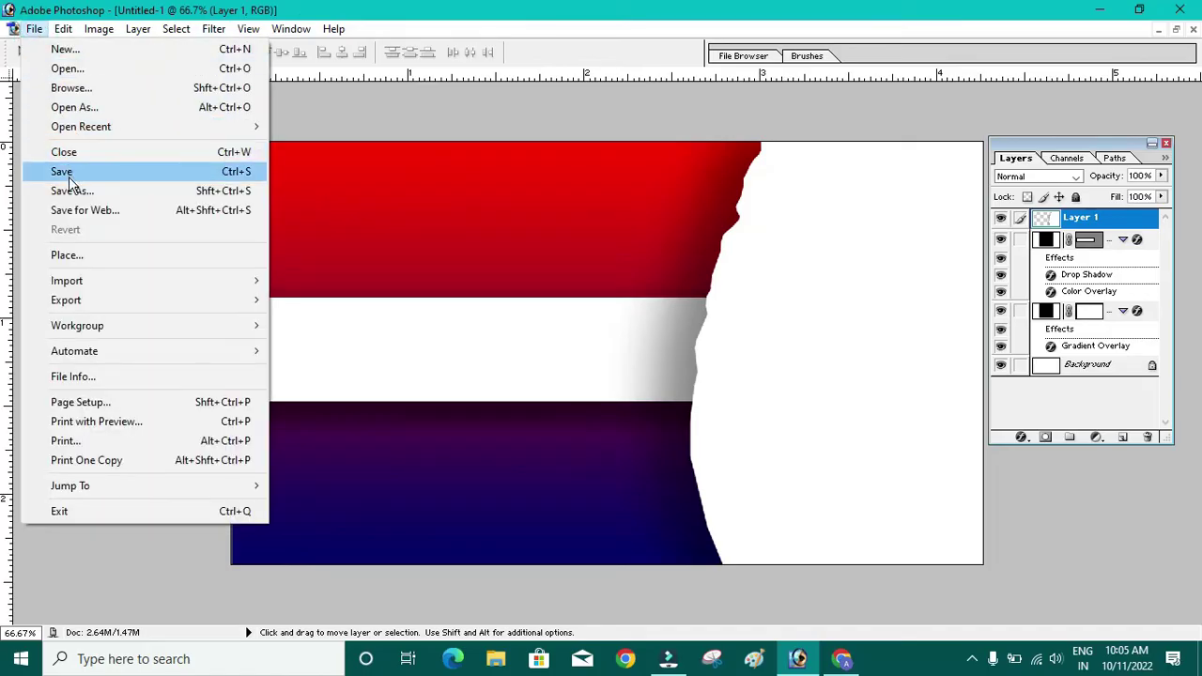
pyautogui.click(68, 69)
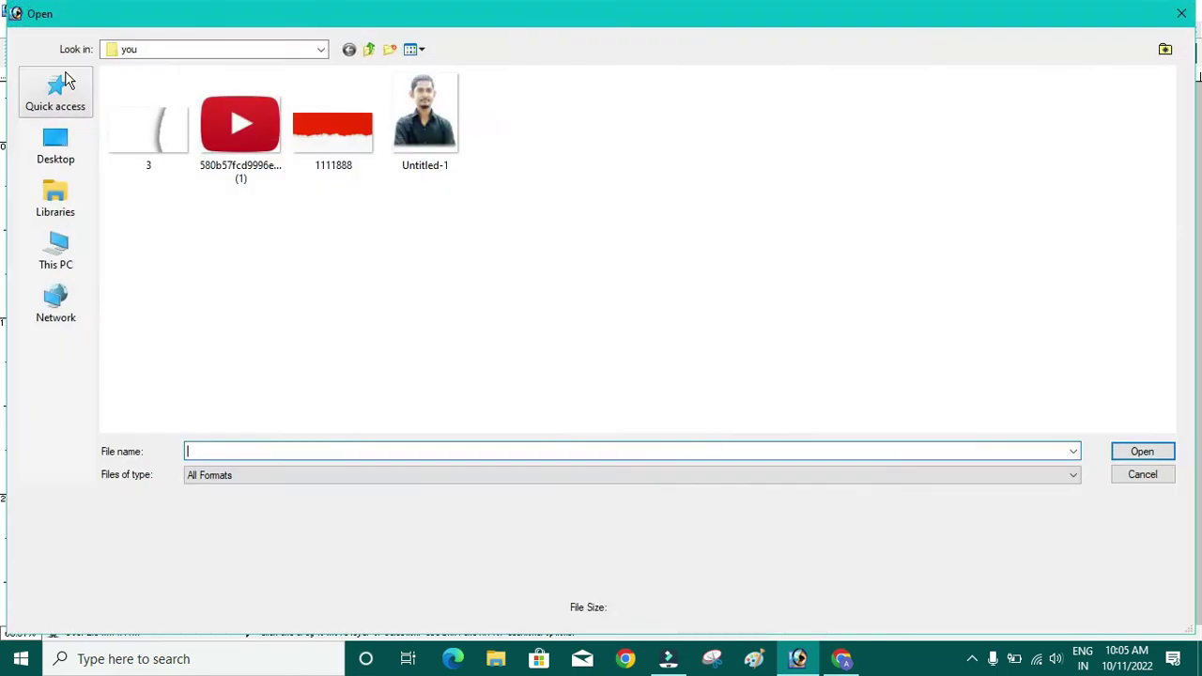
pyautogui.click(427, 108)
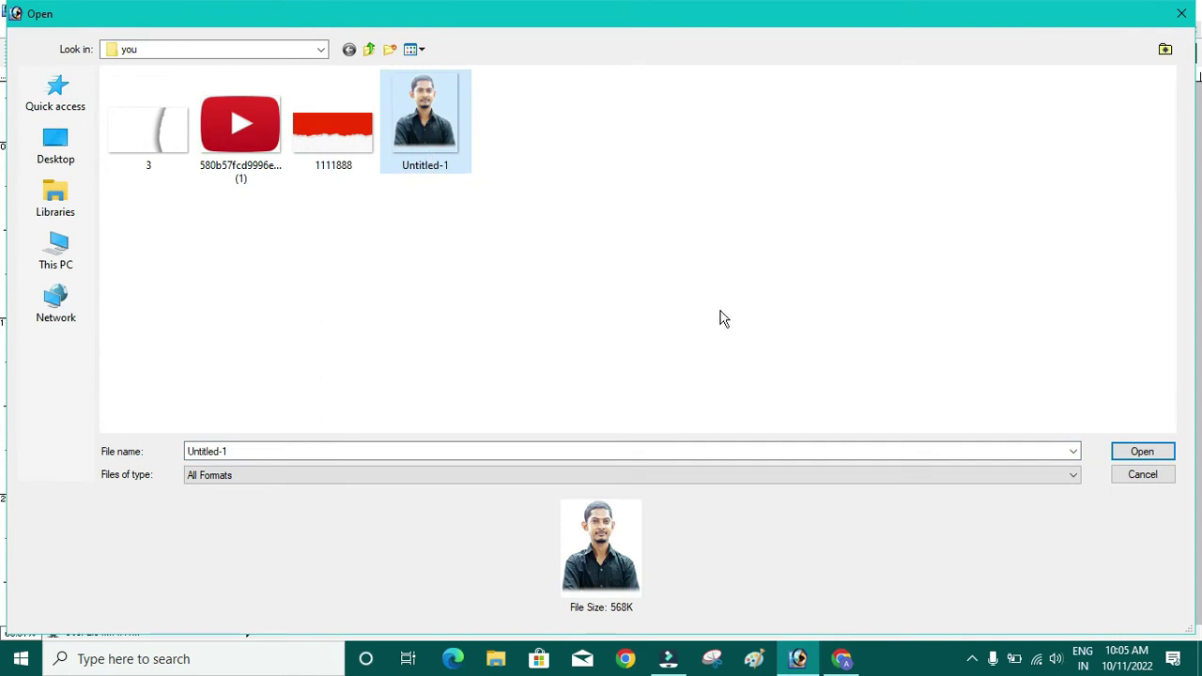
pyautogui.click(1127, 457)
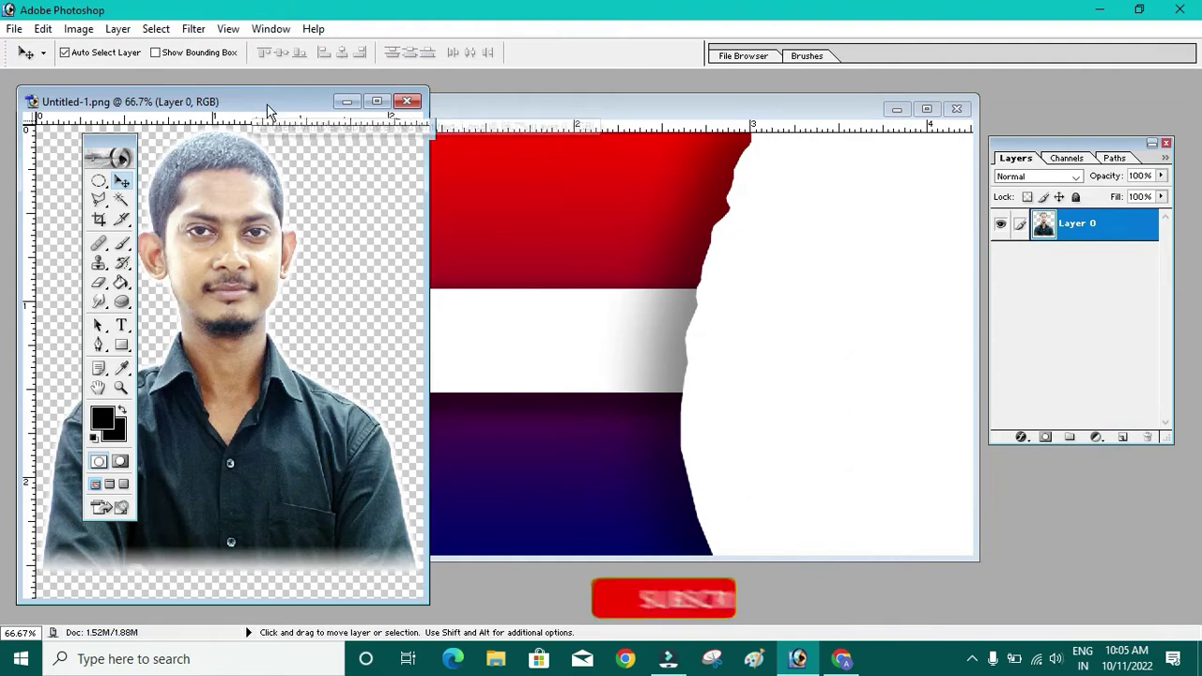
# Drag the portrait into the thumbnail as Layer 2, close its document, and maximize the thumbnail
pyautogui.moveTo(251, 101); pyautogui.dragTo(328, 122)
pyautogui.click(322, 303)
pyautogui.moveTo(322, 303); pyautogui.dragTo(806, 325)
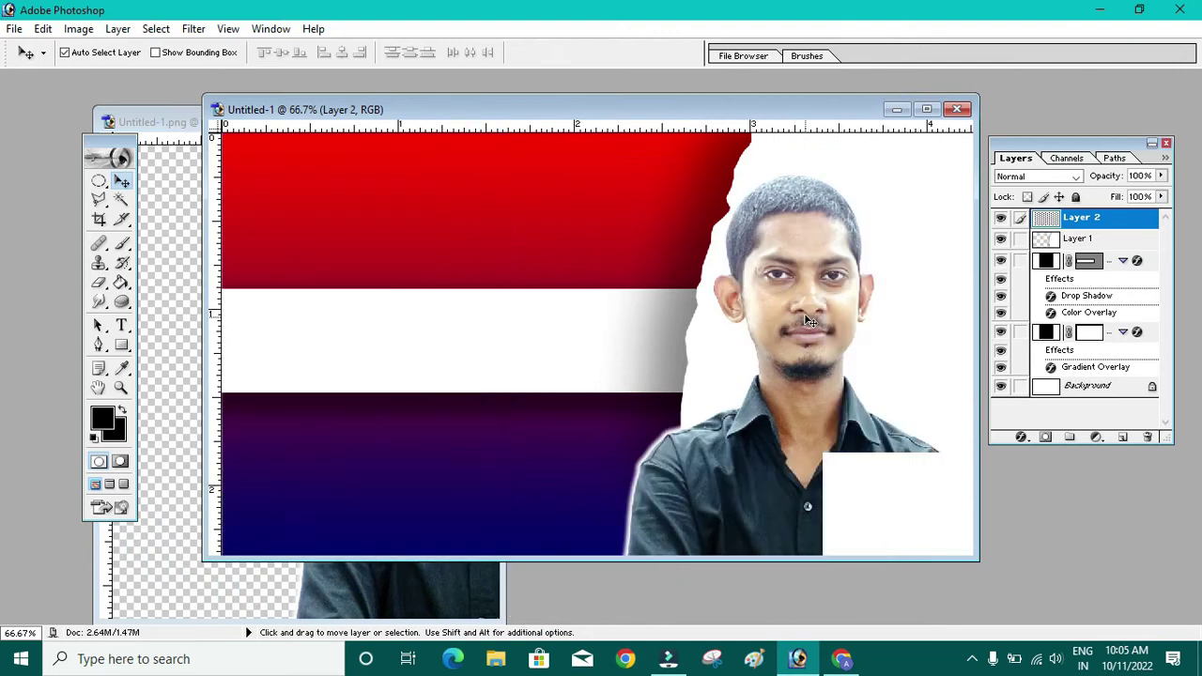
pyautogui.click(180, 330)
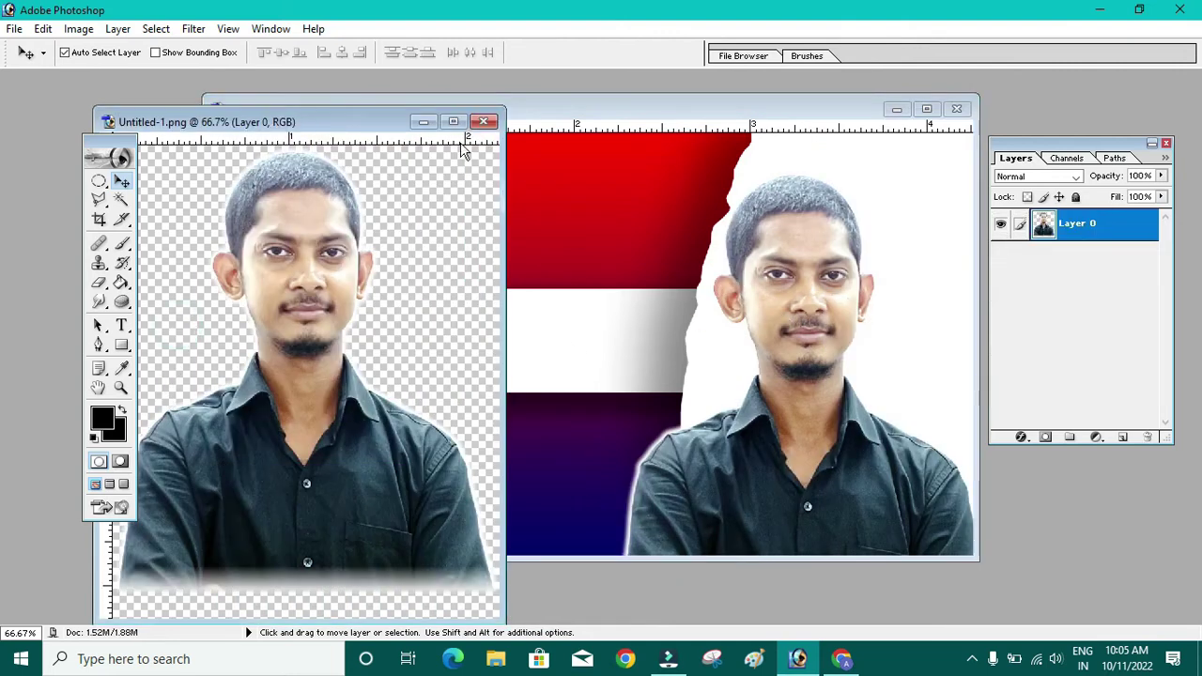
pyautogui.click(489, 120)
pyautogui.click(927, 109)
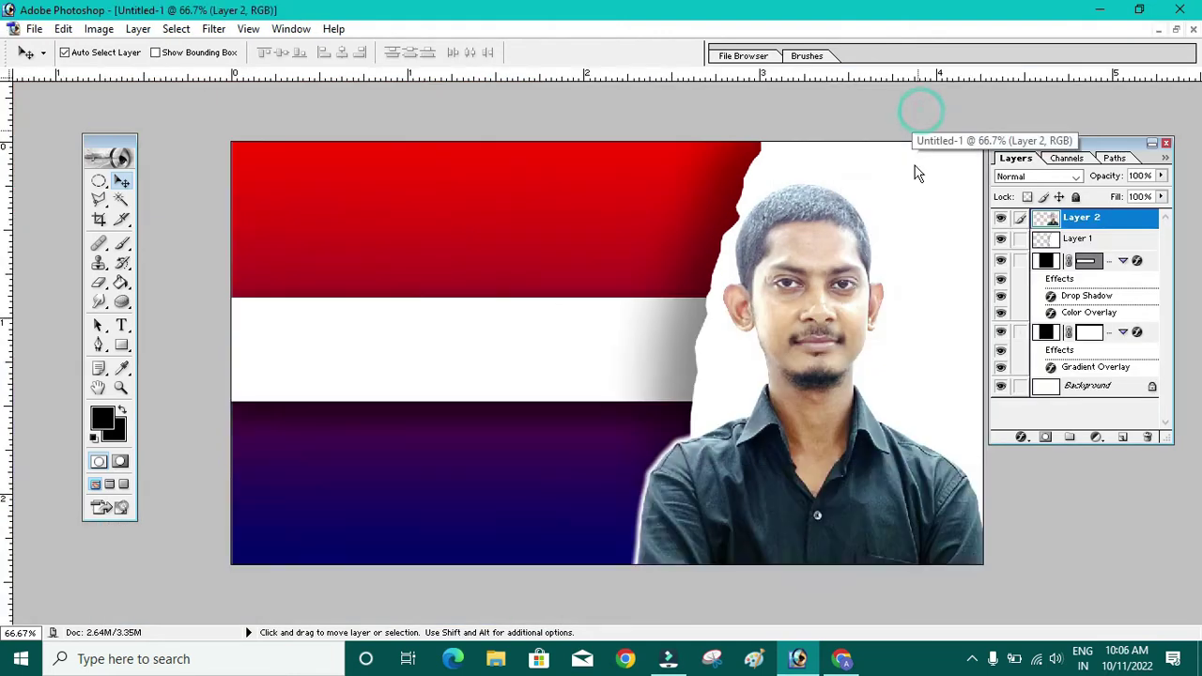
# Raise the portrait to the right edge and stretch the torn white backdrop further left
pyautogui.moveTo(821, 357)
pyautogui.mouseDown()
pyautogui.moveTo(845, 333)
pyautogui.moveTo(818, 311)
pyautogui.mouseUp()
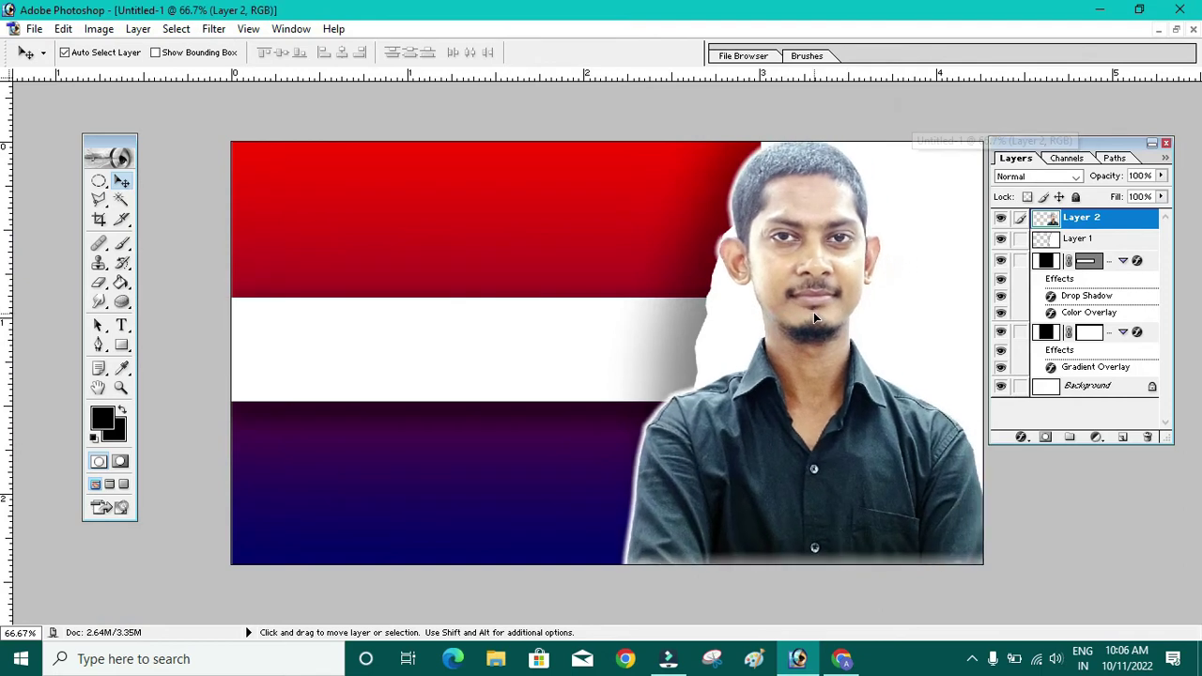
pyautogui.click(924, 179)
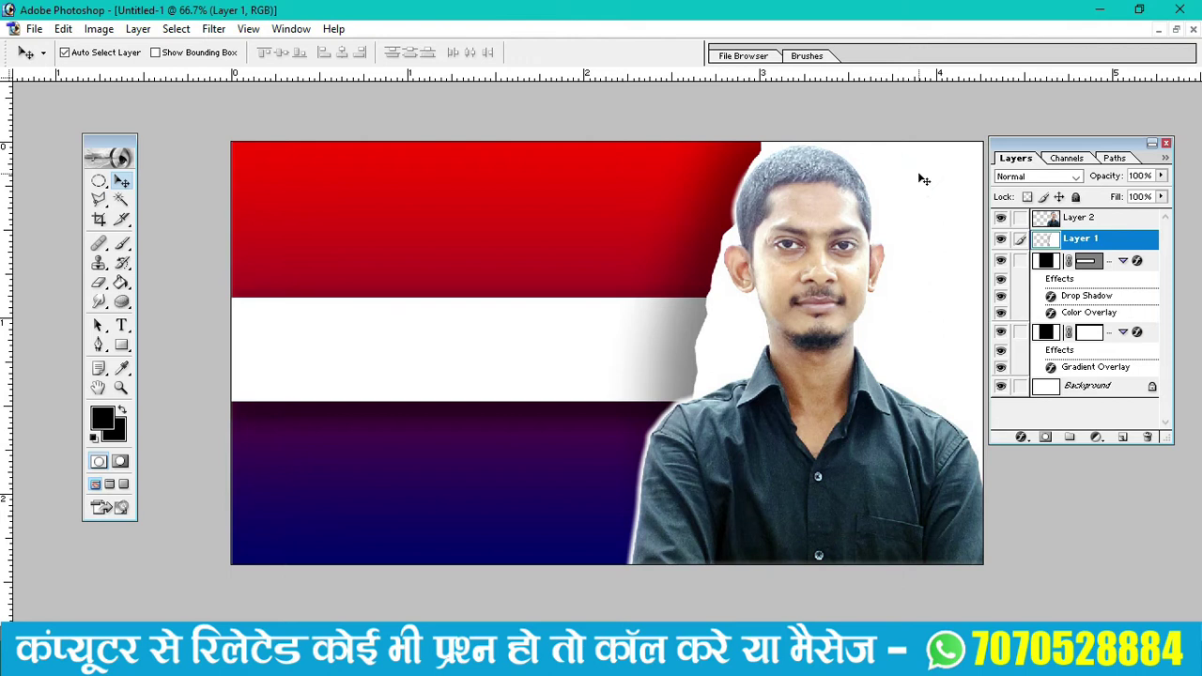
pyautogui.hotkey('ctrl', 't')
pyautogui.moveTo(604, 357); pyautogui.dragTo(531, 356)
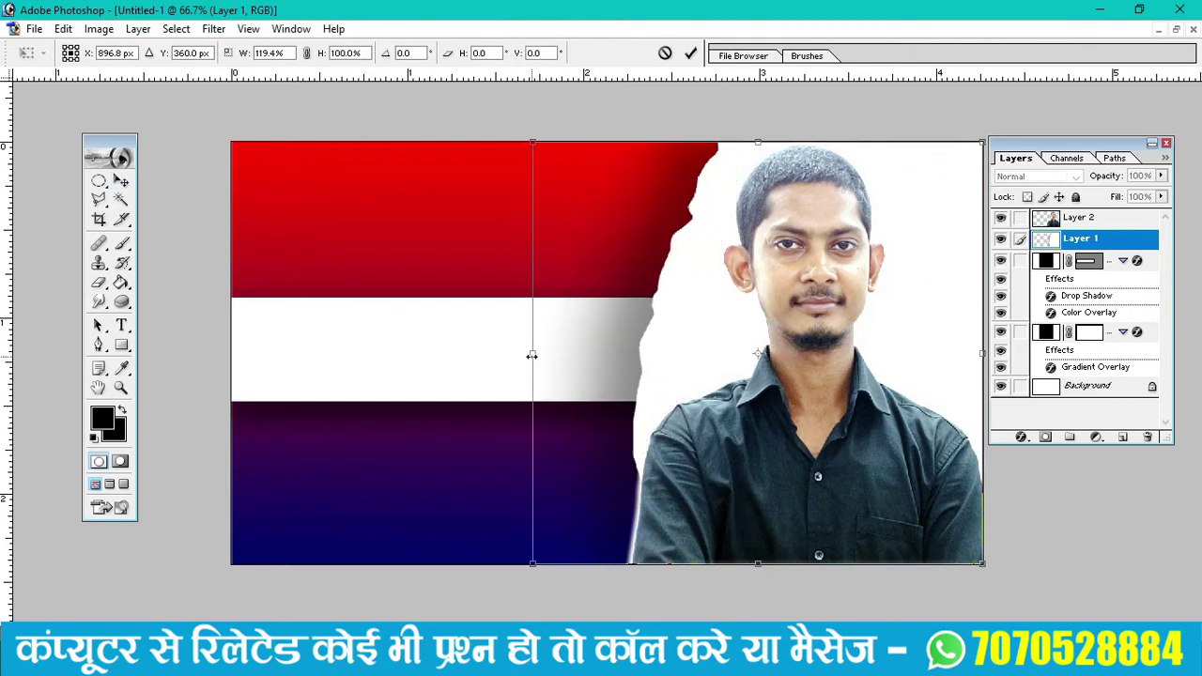
pyautogui.press('Return')
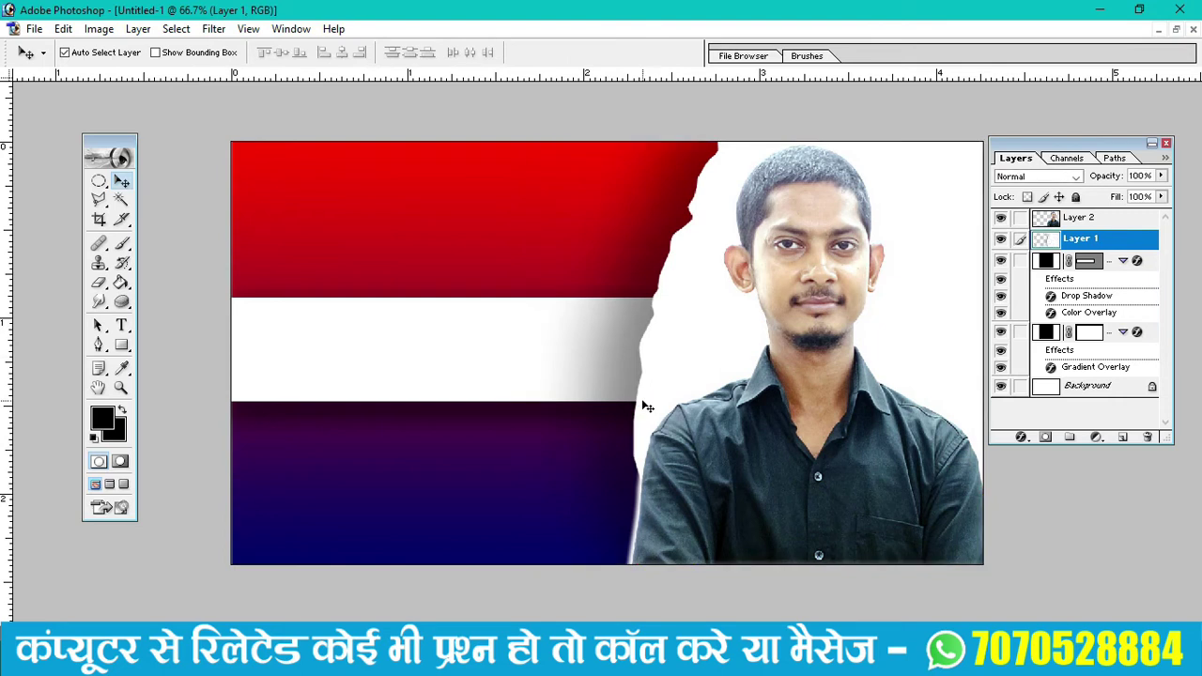
# Rotate the white stripe about -4.3° with Free Transform
pyautogui.click(454, 355)
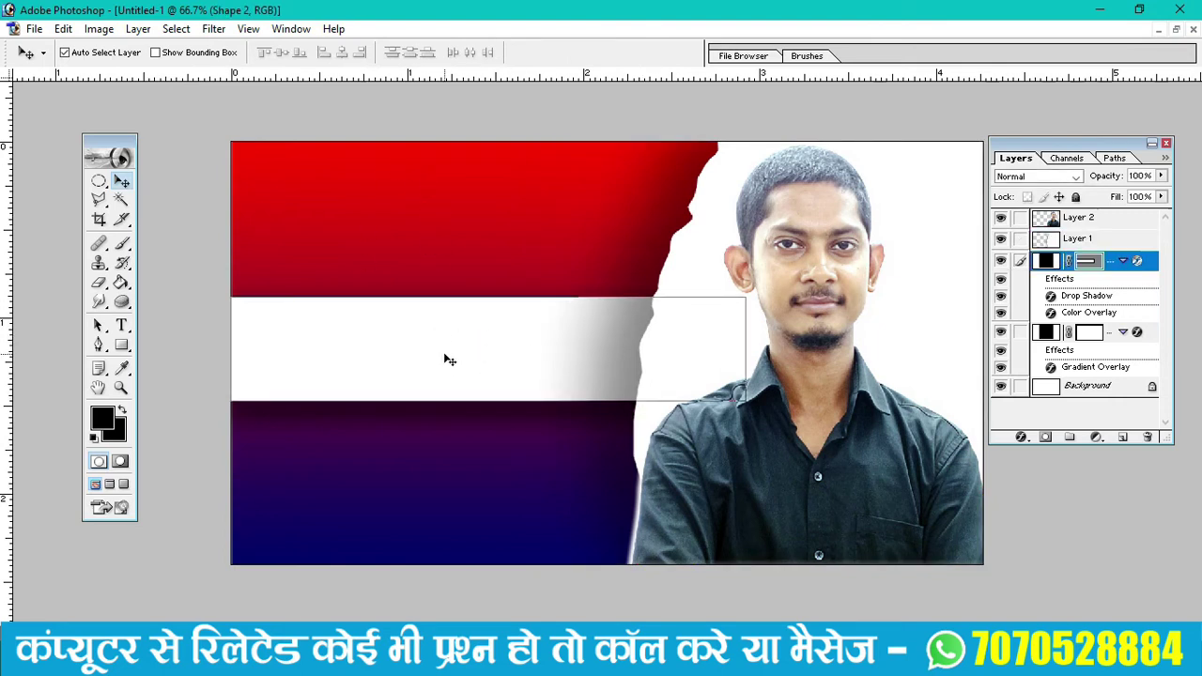
pyautogui.hotkey('ctrl', 't')
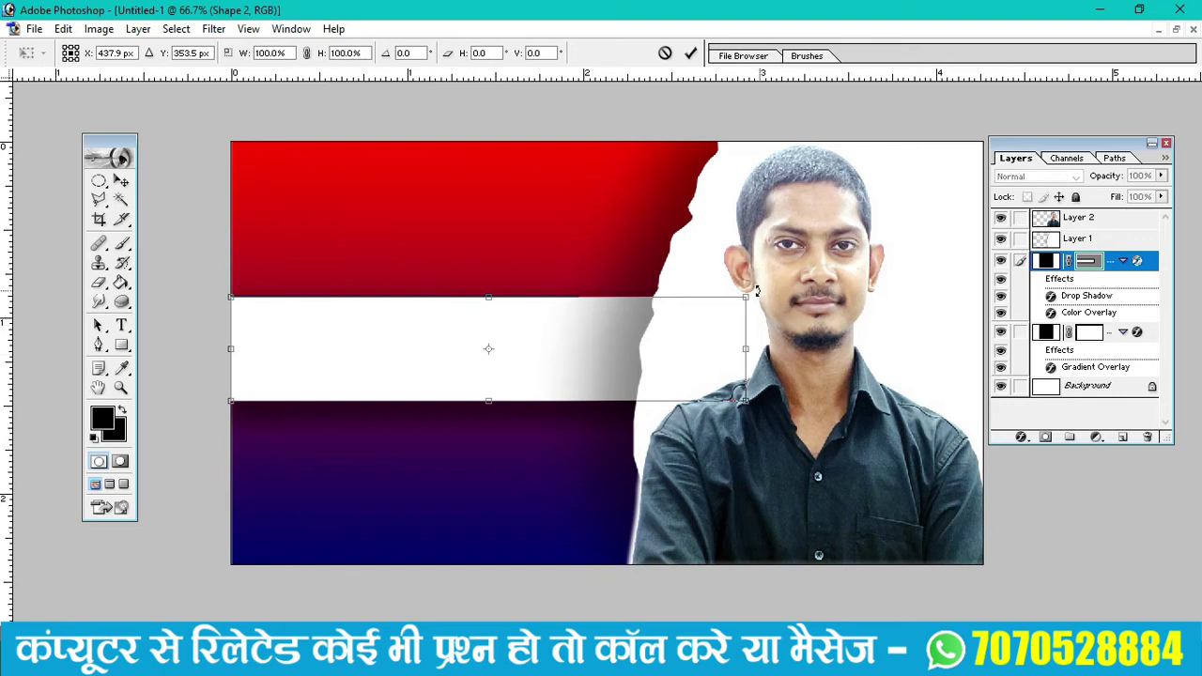
pyautogui.moveTo(757, 291); pyautogui.dragTo(749, 275)
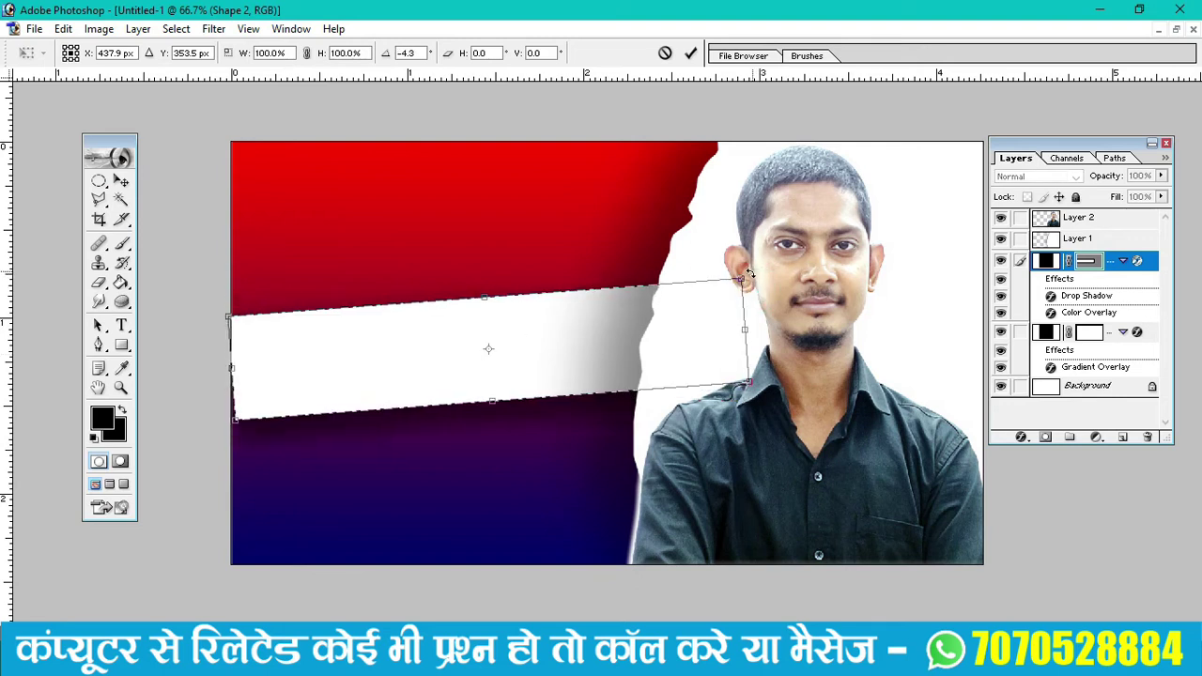
pyautogui.press('Return')
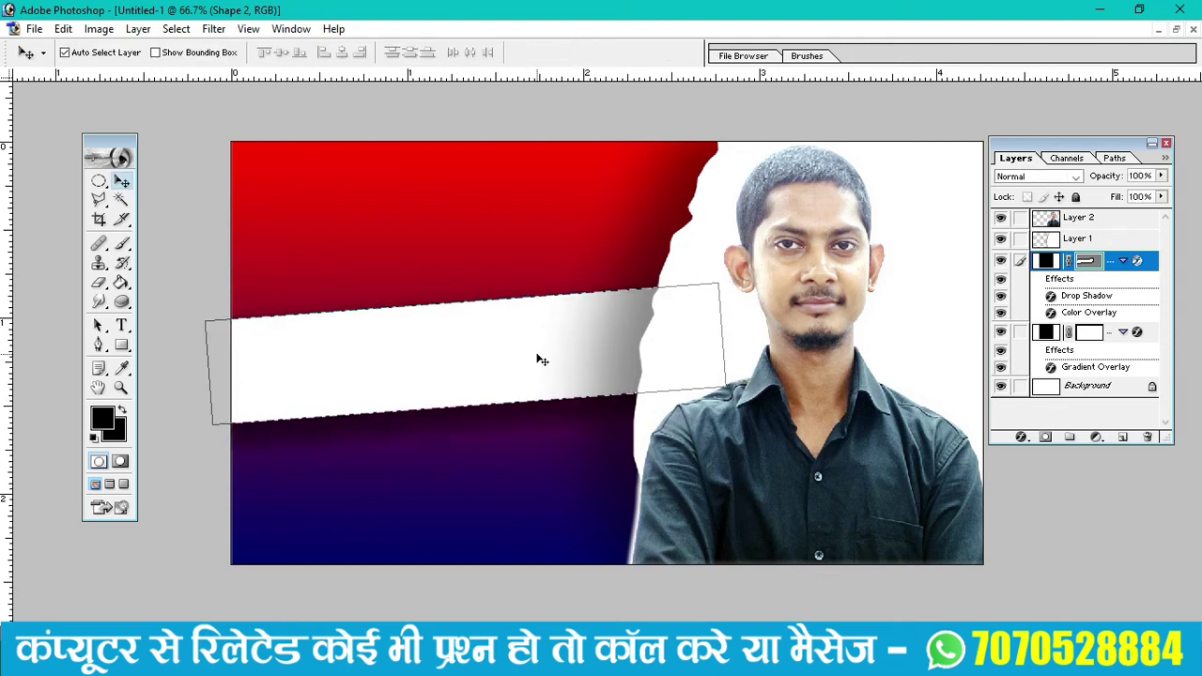
pyautogui.click(564, 432)
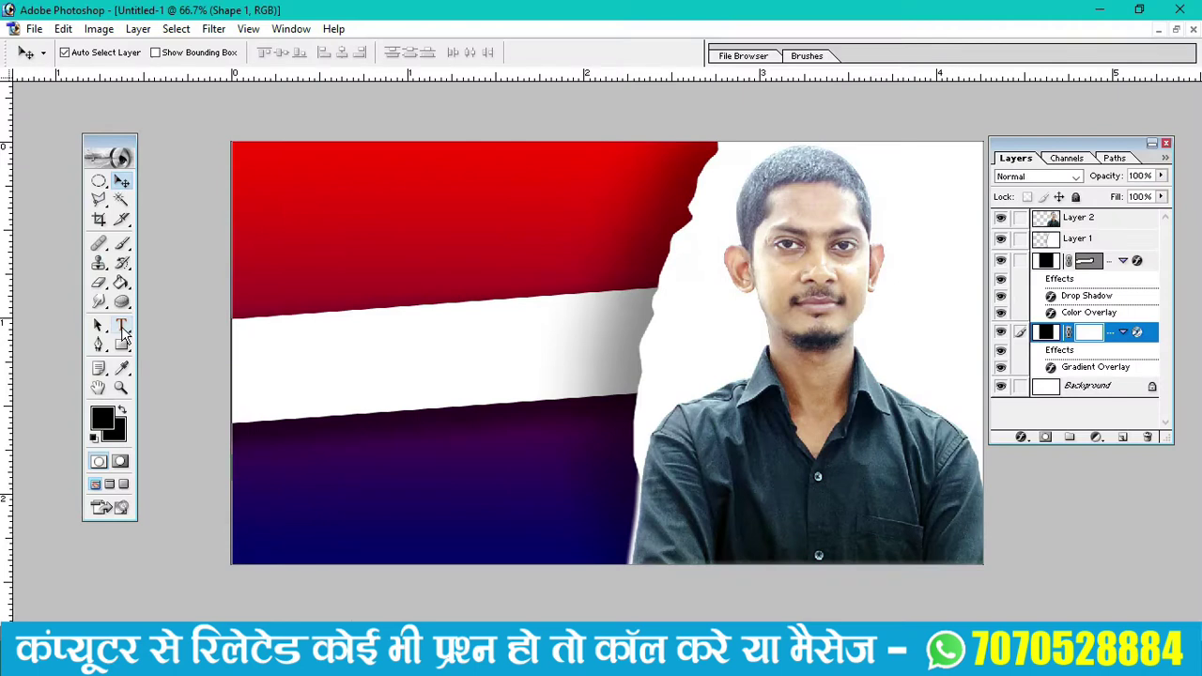
# Add a placeholder text line on the red top-left area and choose the RAJ 01 font
pyautogui.click(121, 325)
pyautogui.click(393, 199)
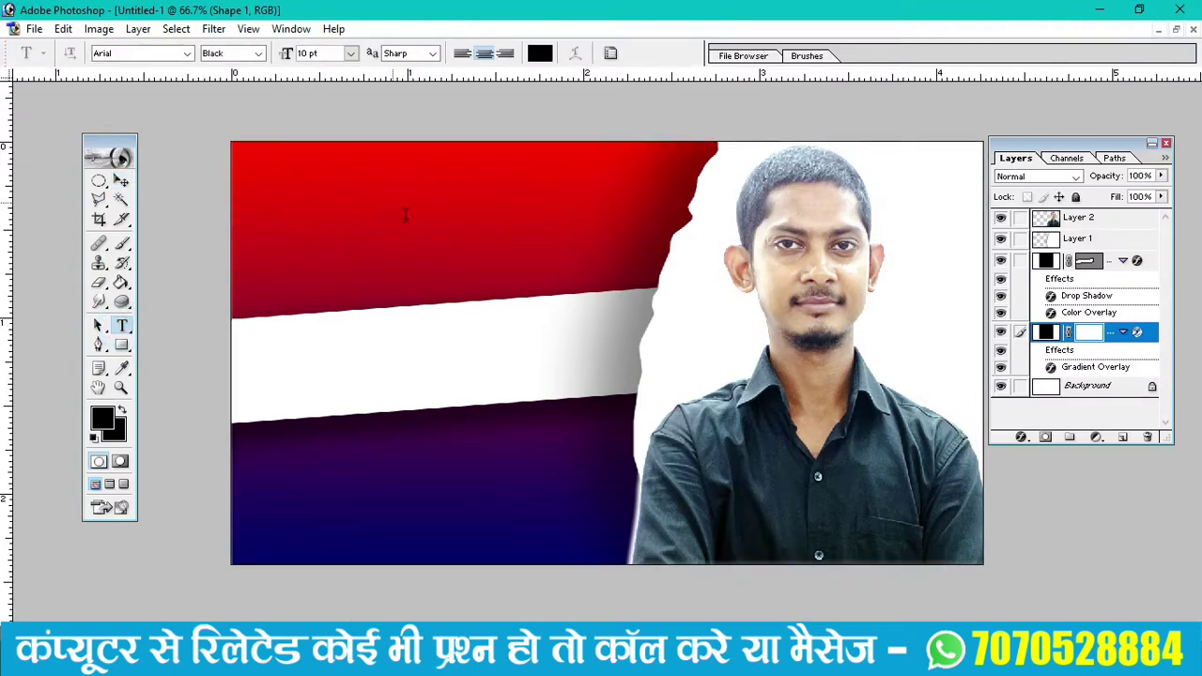
pyautogui.write('gffdgfd')
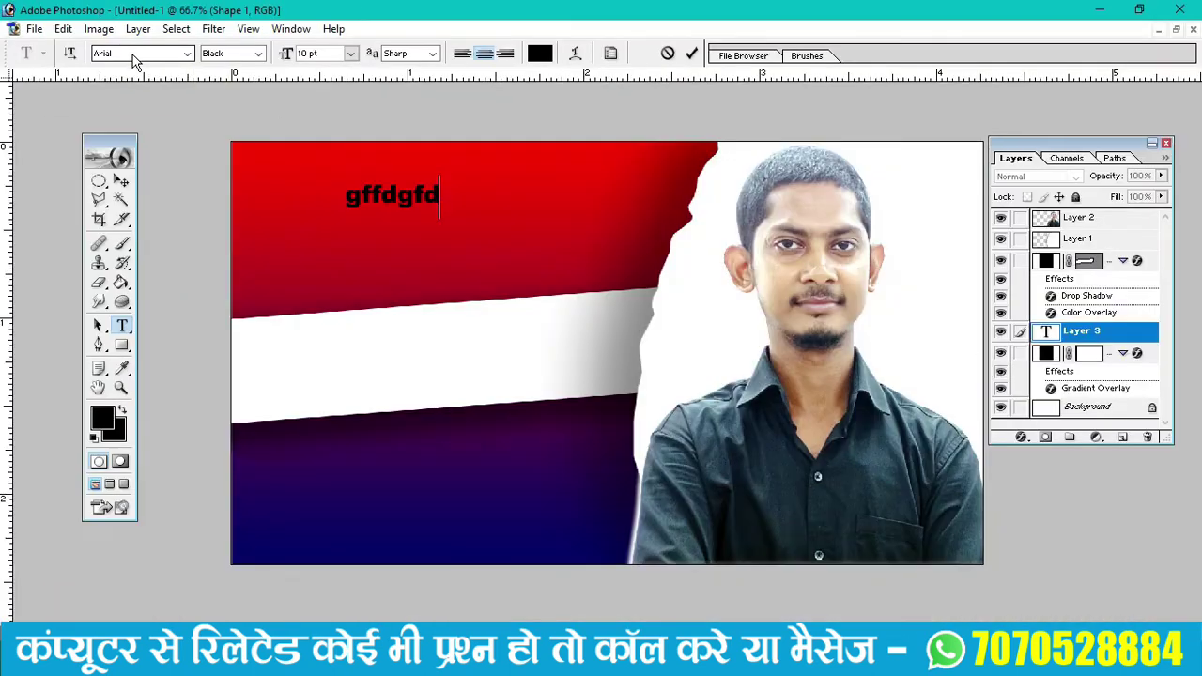
pyautogui.click(133, 56)
pyautogui.click(186, 54)
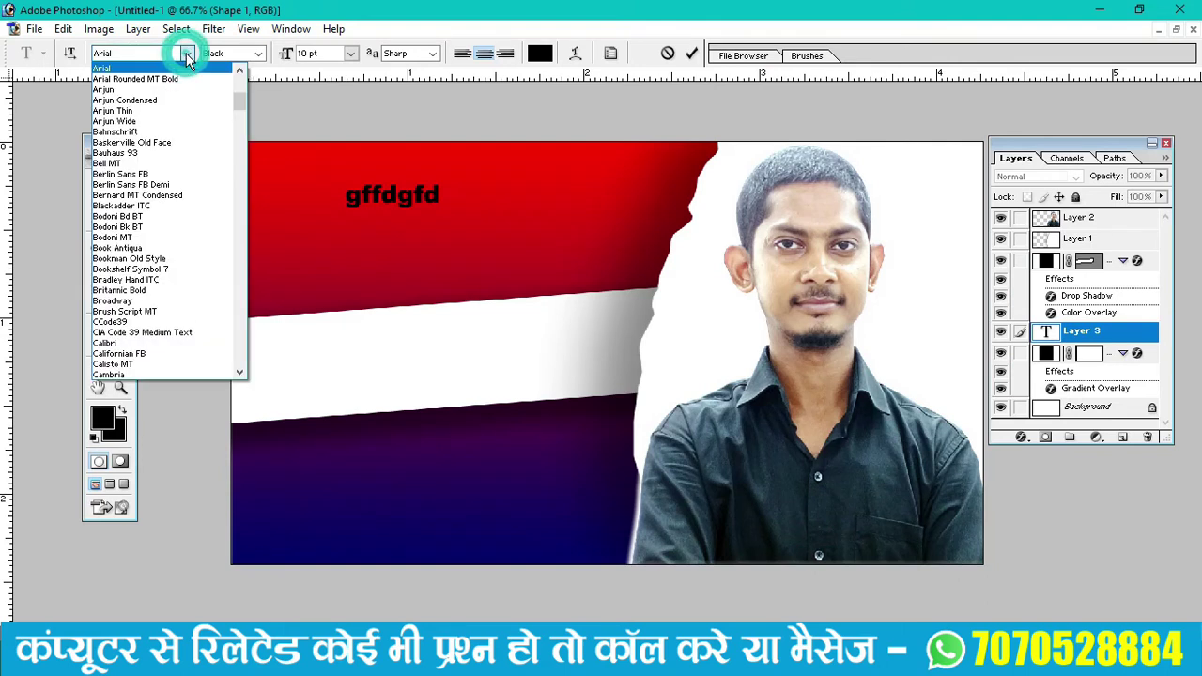
pyautogui.click(133, 58)
pyautogui.write('RAJ')
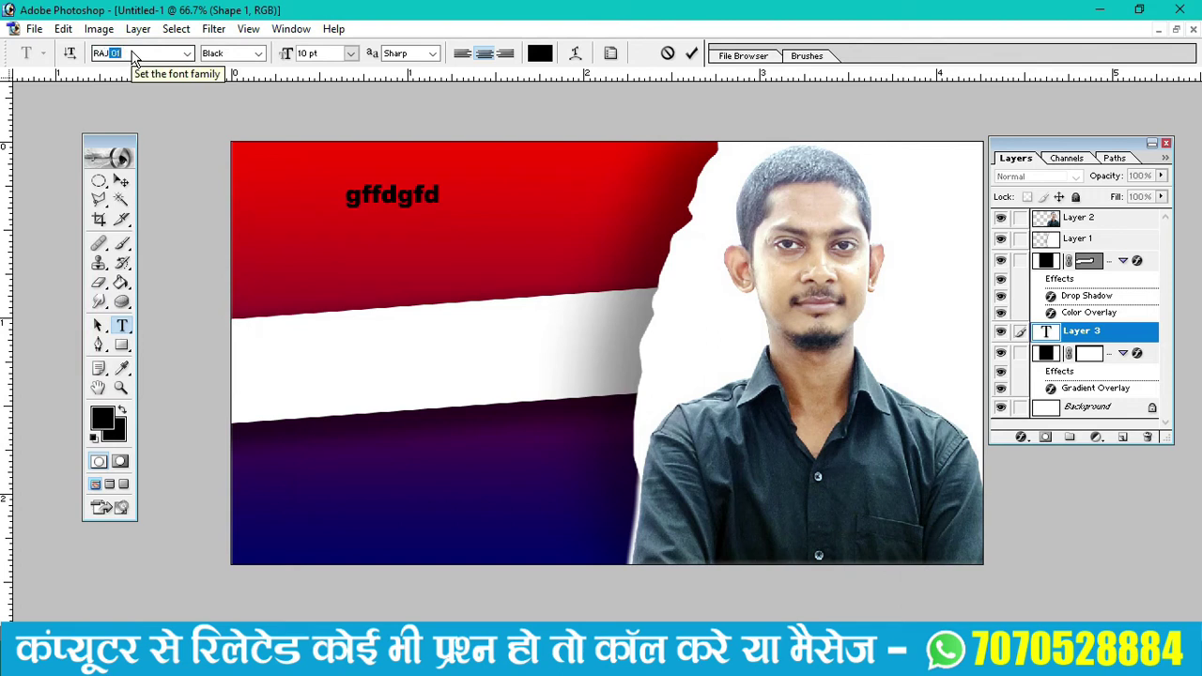
pyautogui.press('Return')
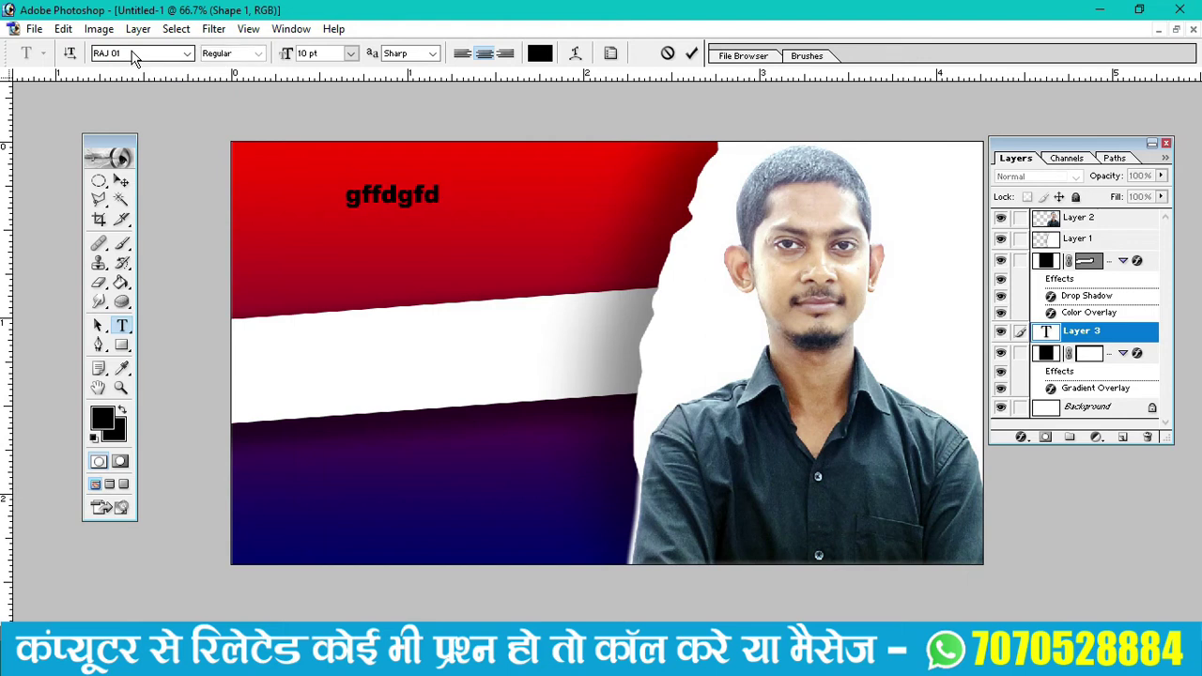
# Replace the placeholder with the Hindi words मोबाईल में in RAJ 01
pyautogui.doubleClick(439, 193)
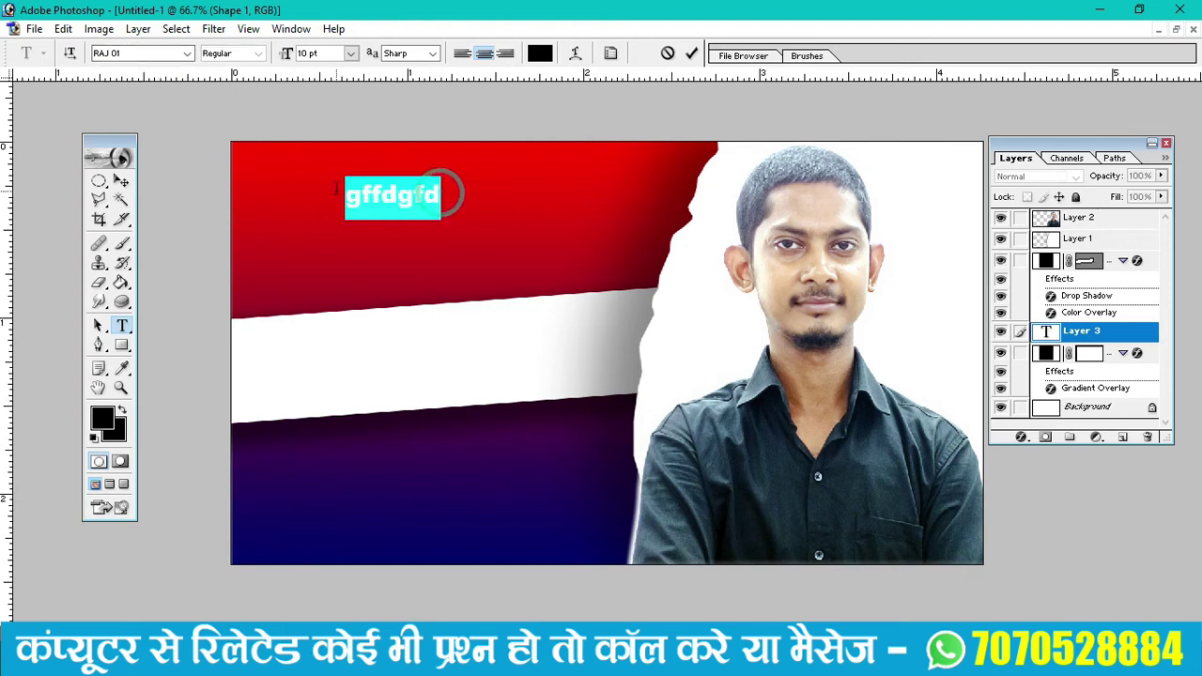
pyautogui.click(146, 54)
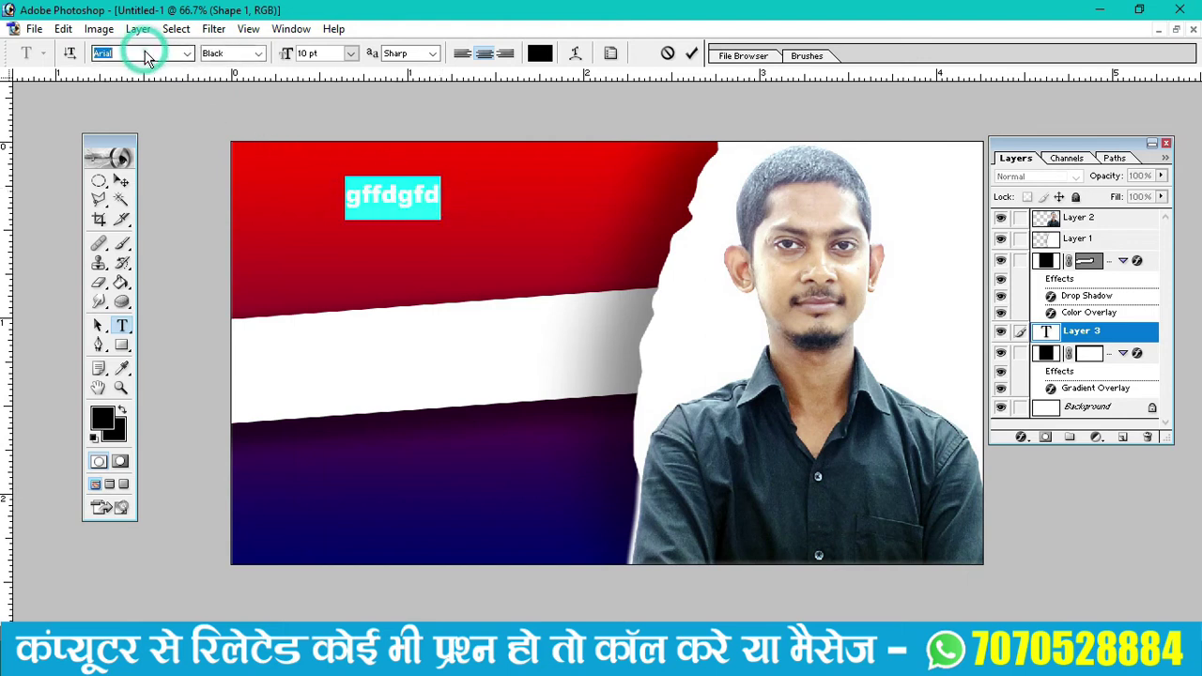
pyautogui.write('RAJ 01')
pyautogui.press('Return')
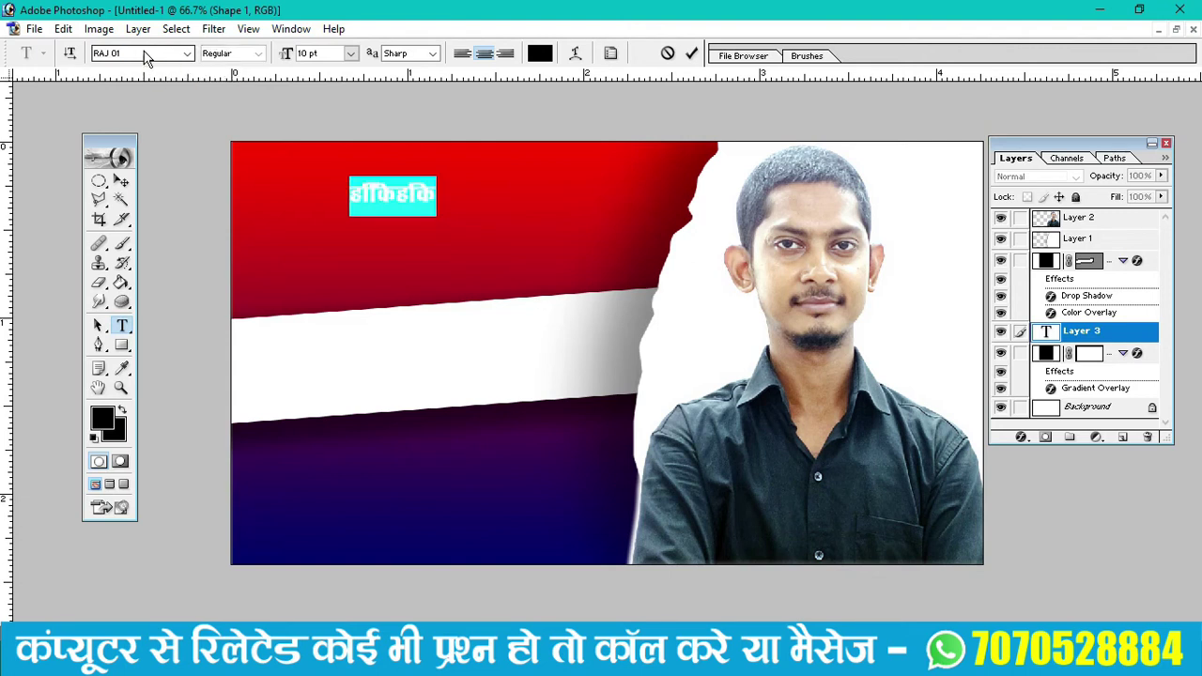
pyautogui.write('eks')
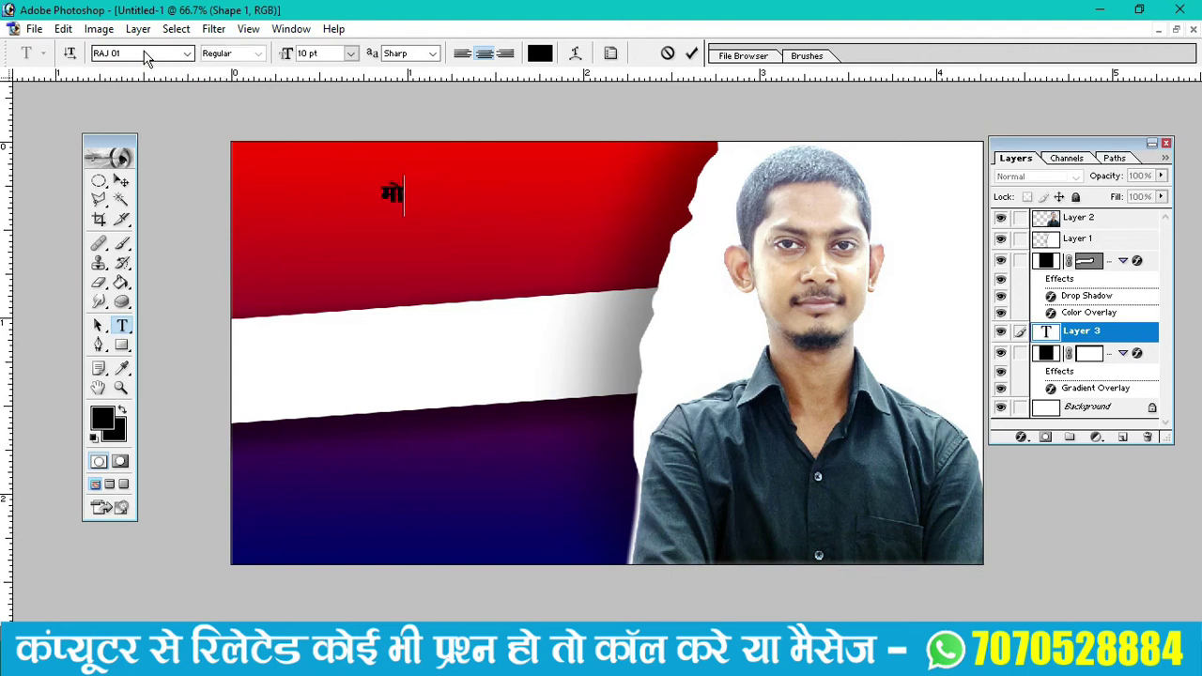
pyautogui.write('ckb')
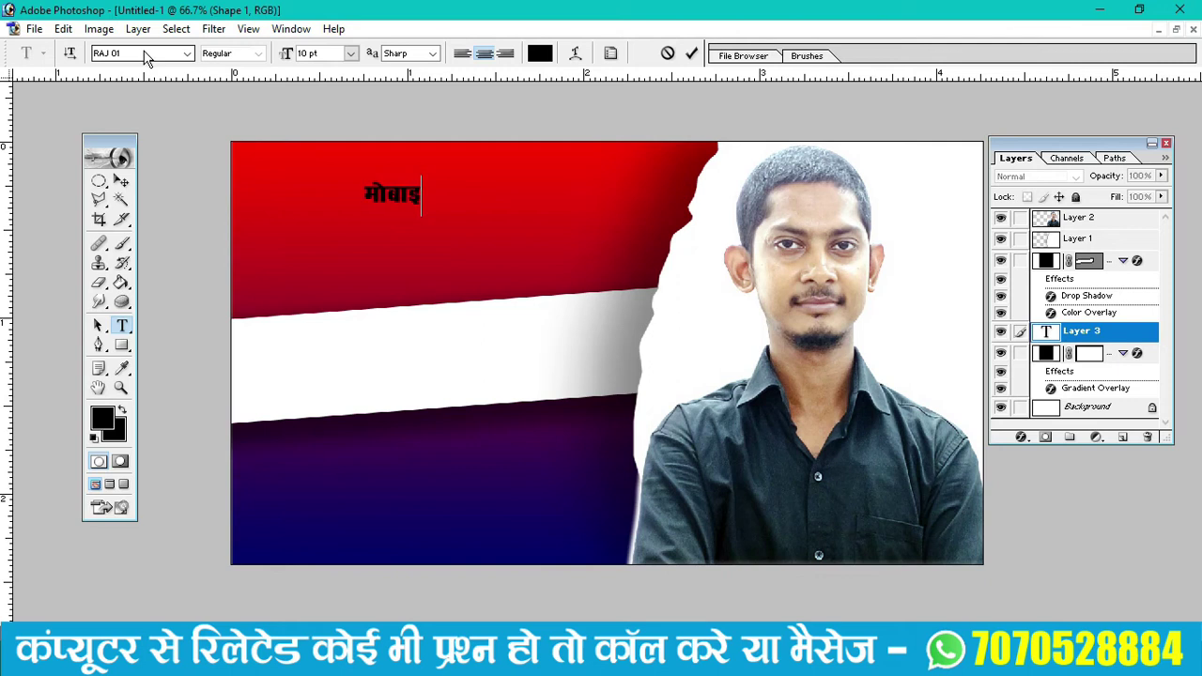
pyautogui.write('Zy e')
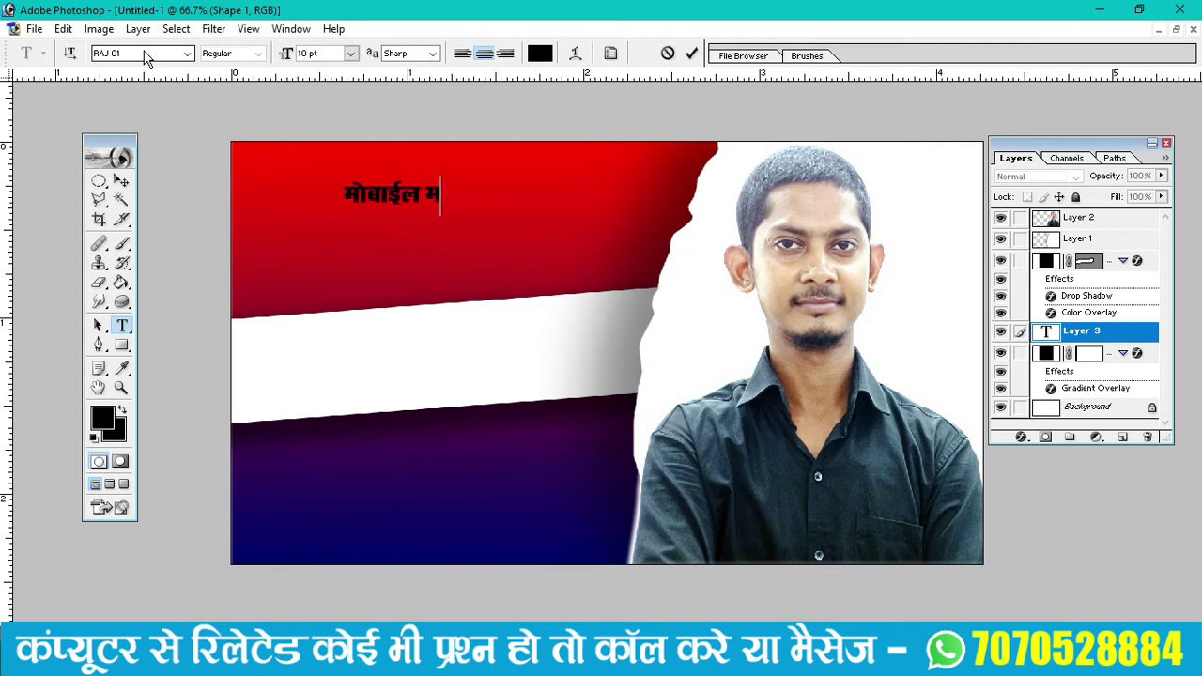
pyautogui.click(121, 181)
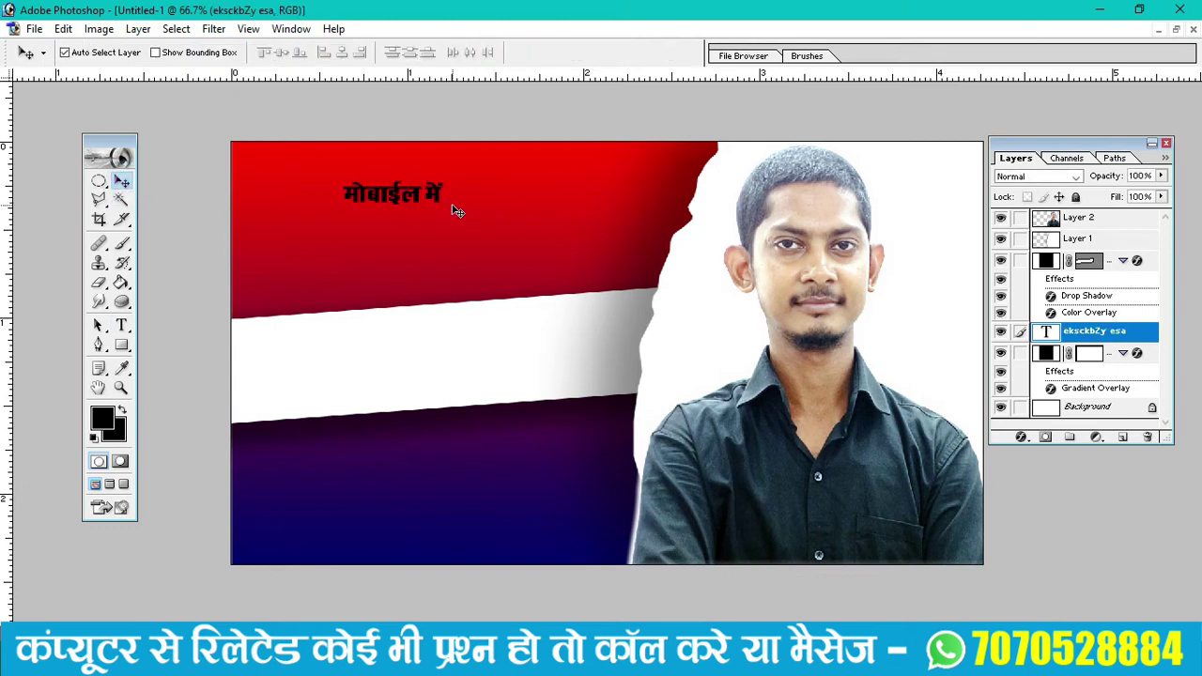
# Scale the मोबाईल में headline to roughly 348% width and 440% height across the red top
pyautogui.hotkey('ctrl', 't')
pyautogui.moveTo(444, 201); pyautogui.dragTo(654, 247)
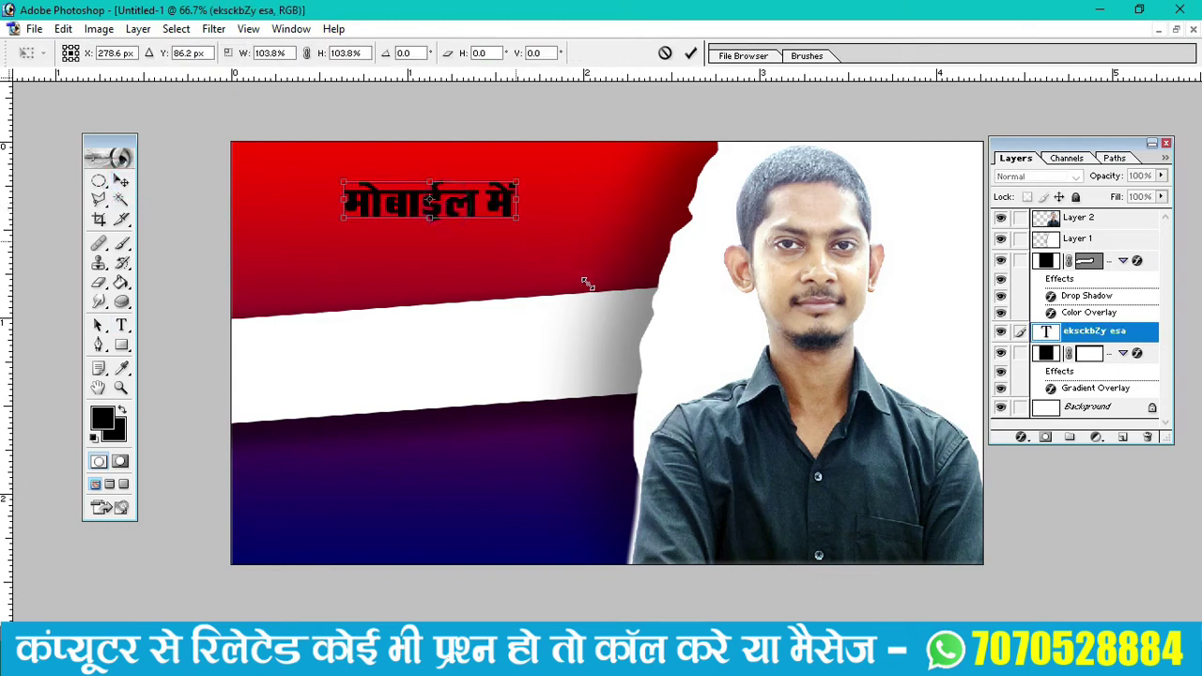
pyautogui.moveTo(569, 226)
pyautogui.mouseDown()
pyautogui.moveTo(537, 225)
pyautogui.moveTo(560, 224)
pyautogui.mouseUp()
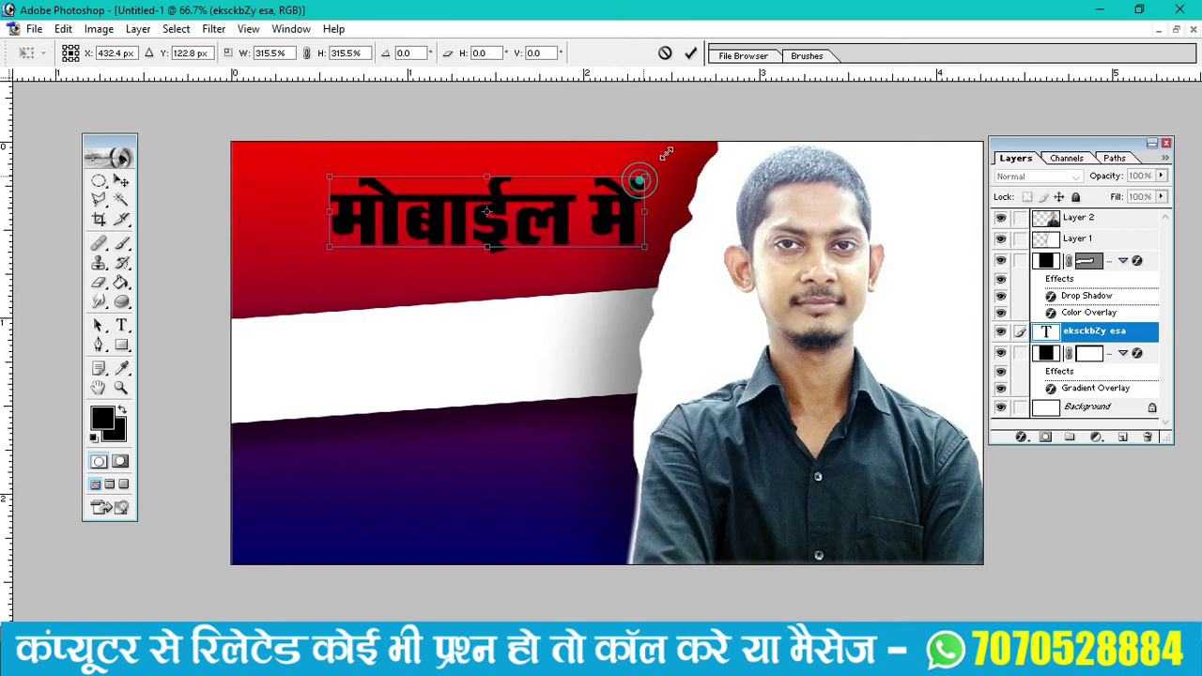
pyautogui.moveTo(666, 153); pyautogui.dragTo(688, 153)
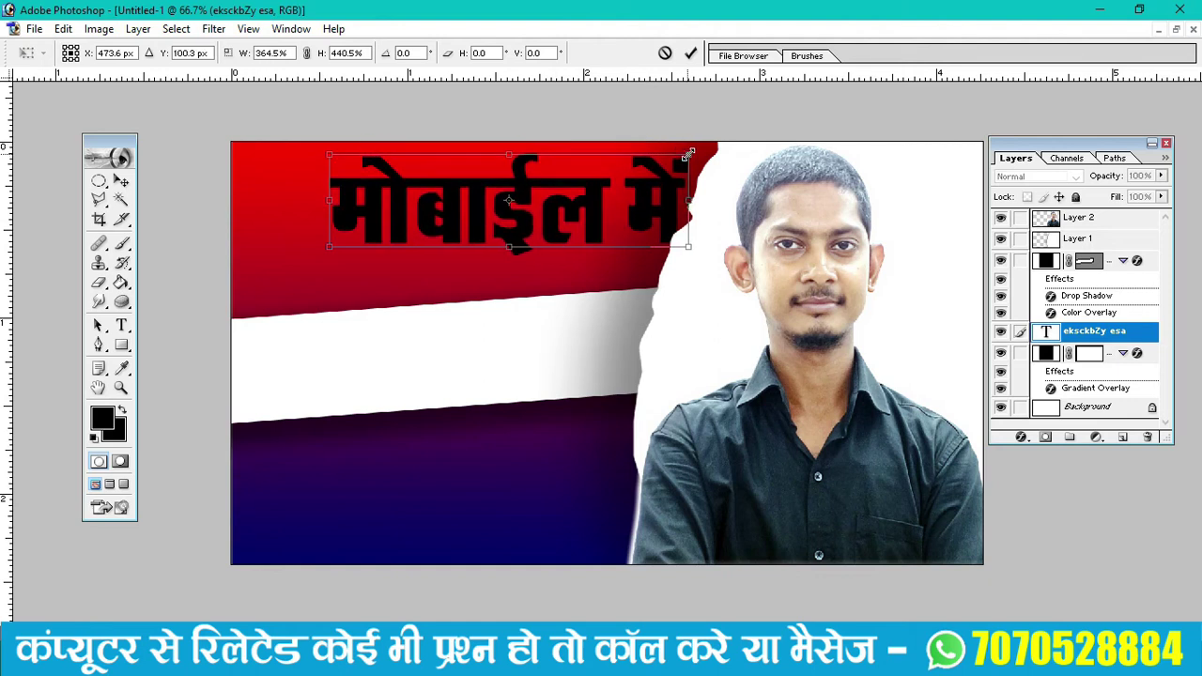
pyautogui.moveTo(664, 209); pyautogui.dragTo(639, 214)
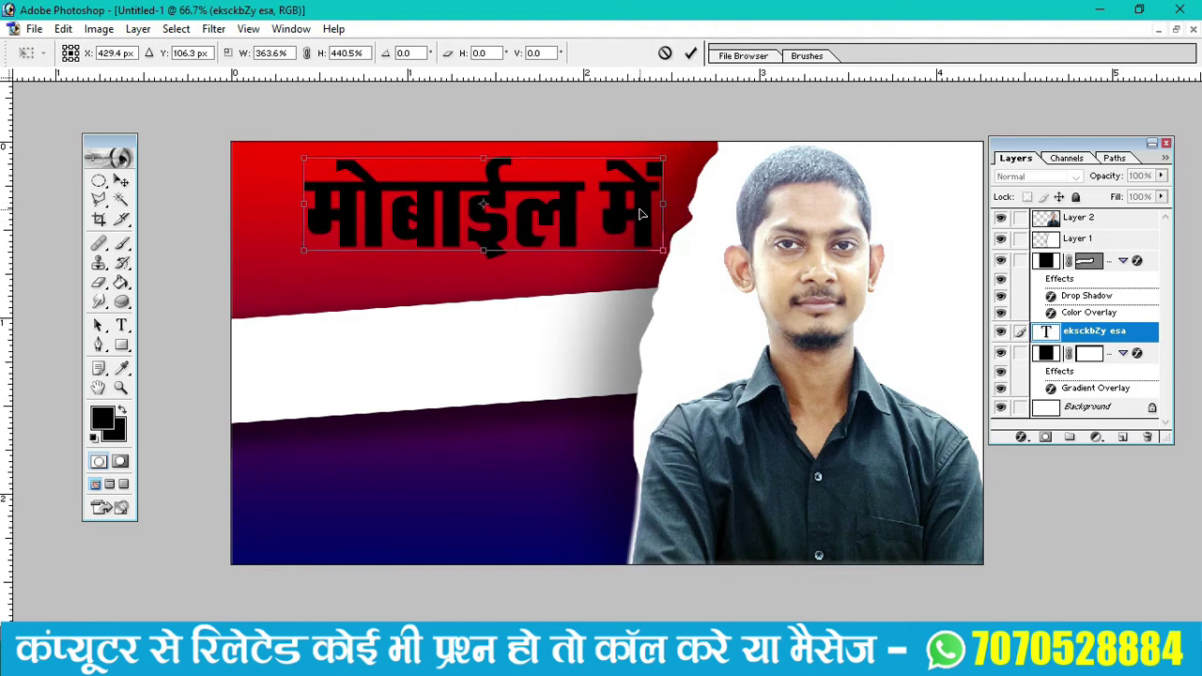
pyautogui.moveTo(303, 203); pyautogui.dragTo(320, 205)
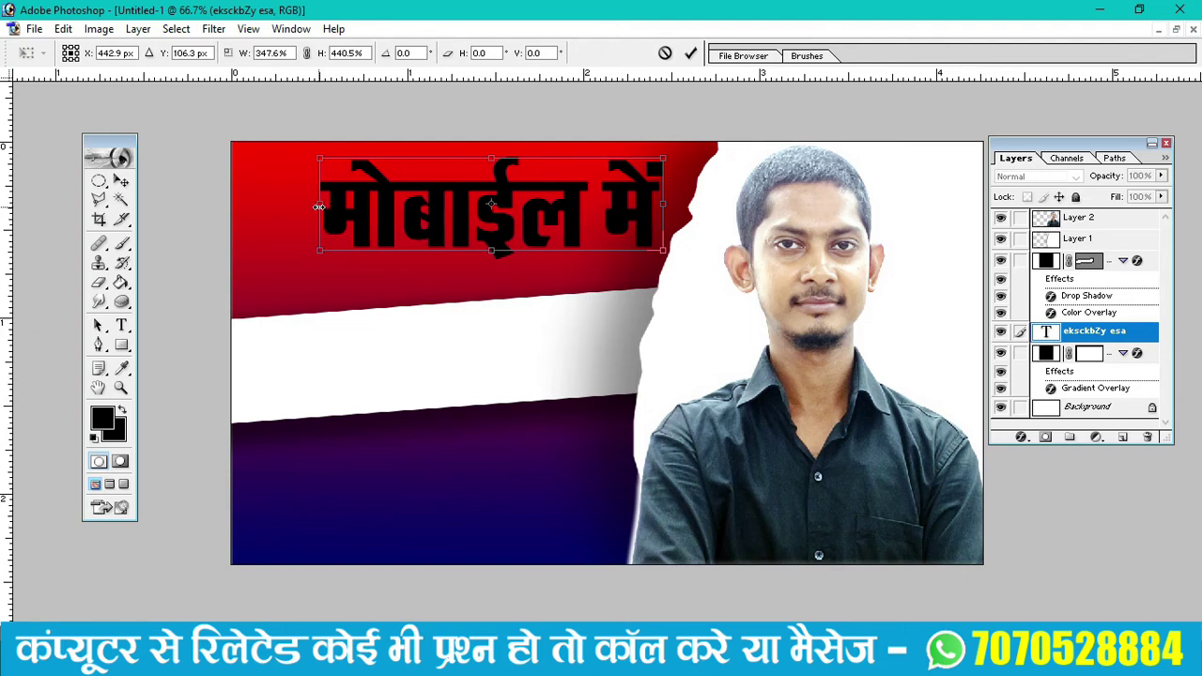
pyautogui.press('Return')
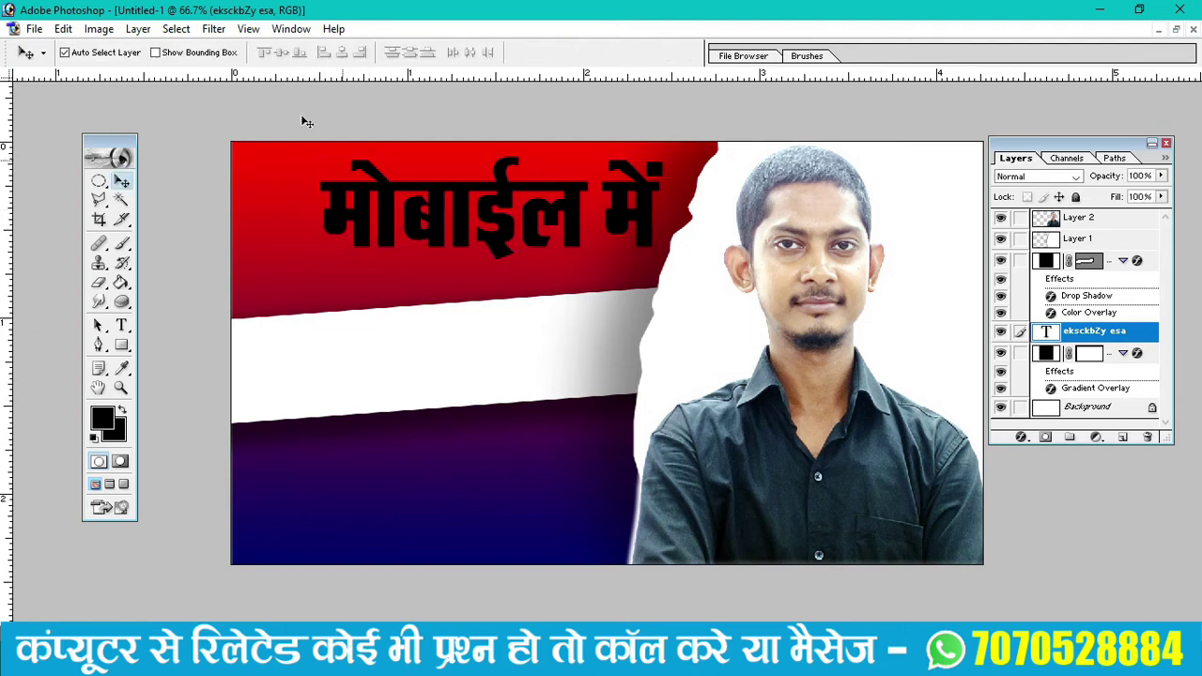
# Give the headline a white (FFFFFF) Color Overlay
pyautogui.click(138, 29)
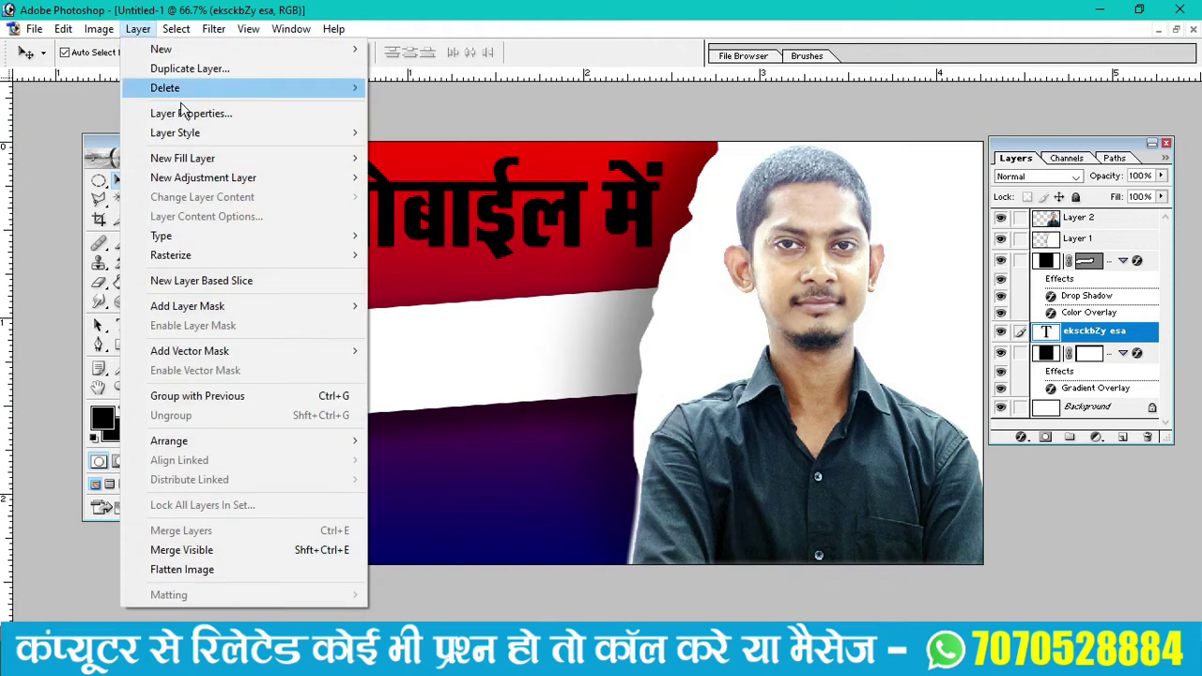
pyautogui.moveTo(175, 132)
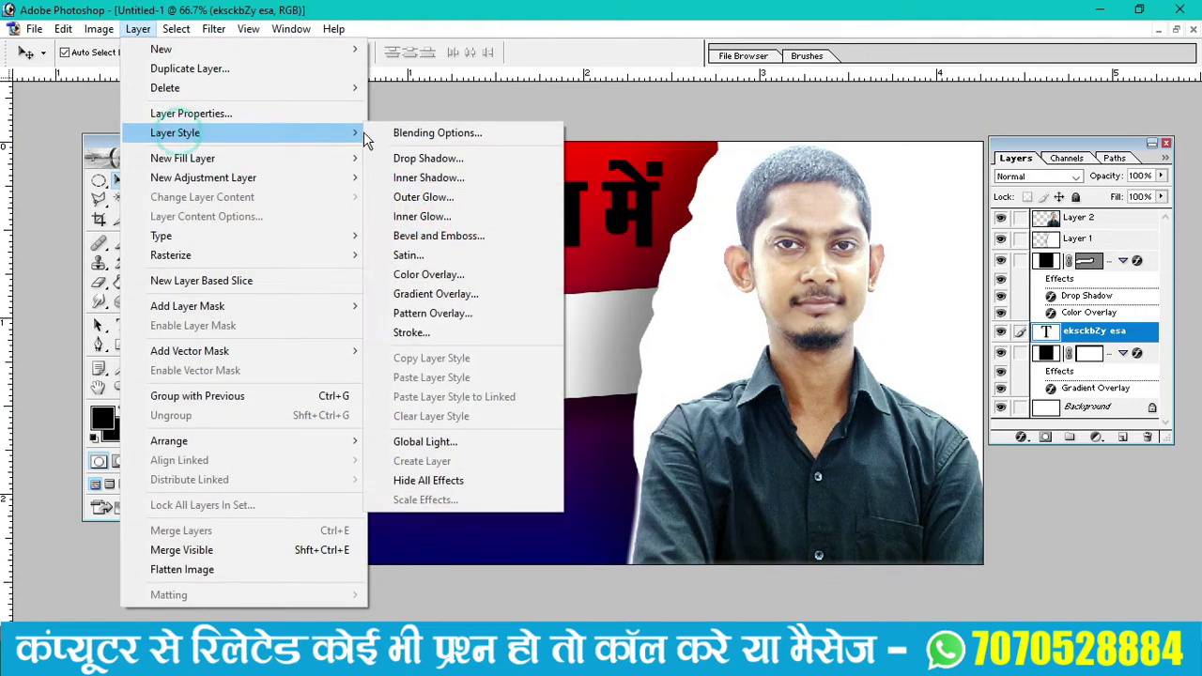
pyautogui.click(421, 278)
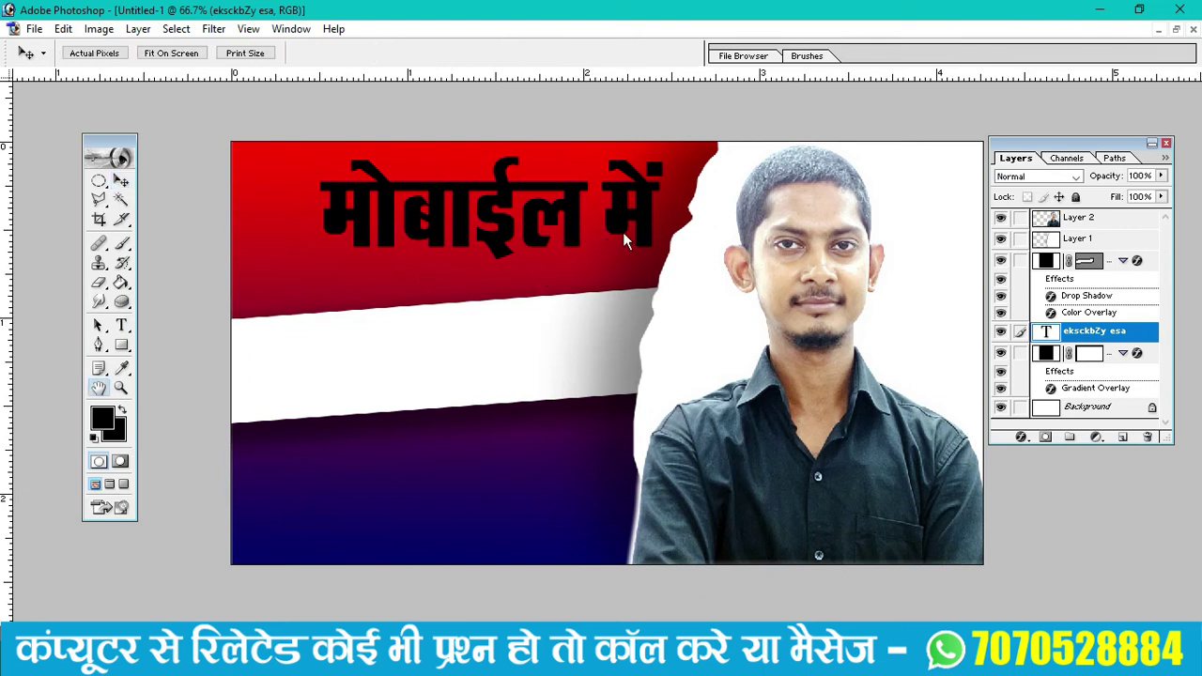
pyautogui.click(949, 179)
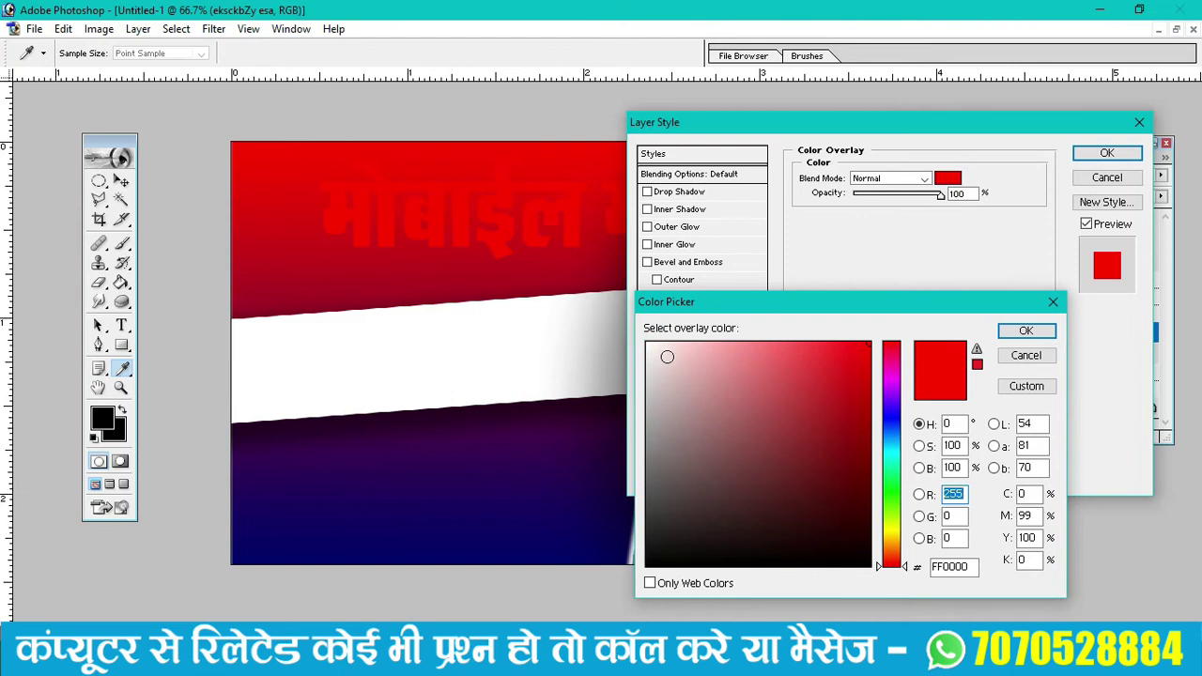
pyautogui.moveTo(666, 357); pyautogui.dragTo(647, 343)
pyautogui.click(1026, 331)
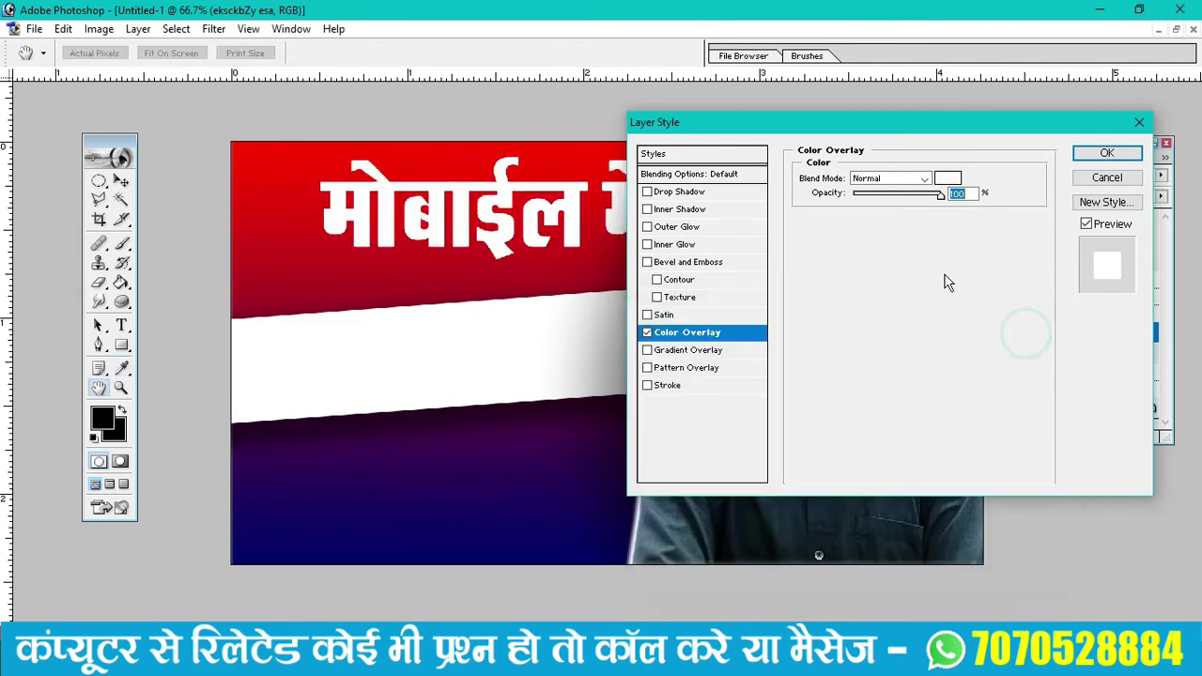
pyautogui.click(1106, 153)
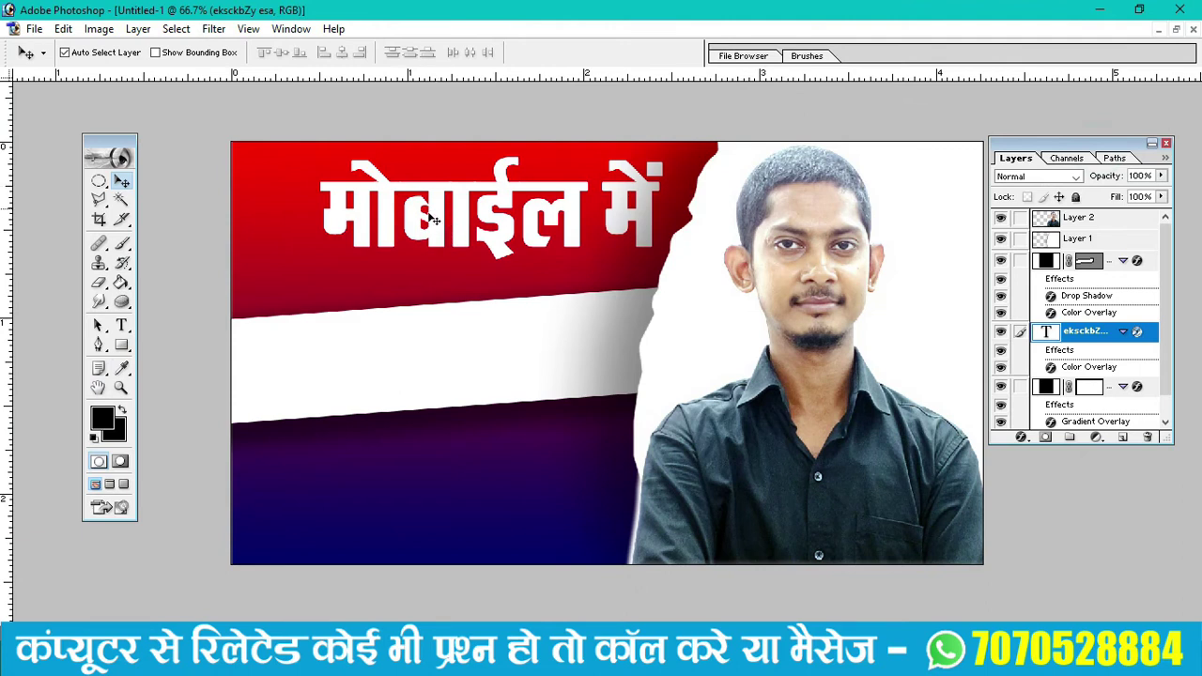
# Alt-drag a copy of the headline, retype it as 5, and move it left
pyautogui.click(434, 210)
pyautogui.moveTo(439, 208)
pyautogui.mouseDown()
pyautogui.moveTo(371, 236)
pyautogui.moveTo(366, 253)
pyautogui.mouseUp()
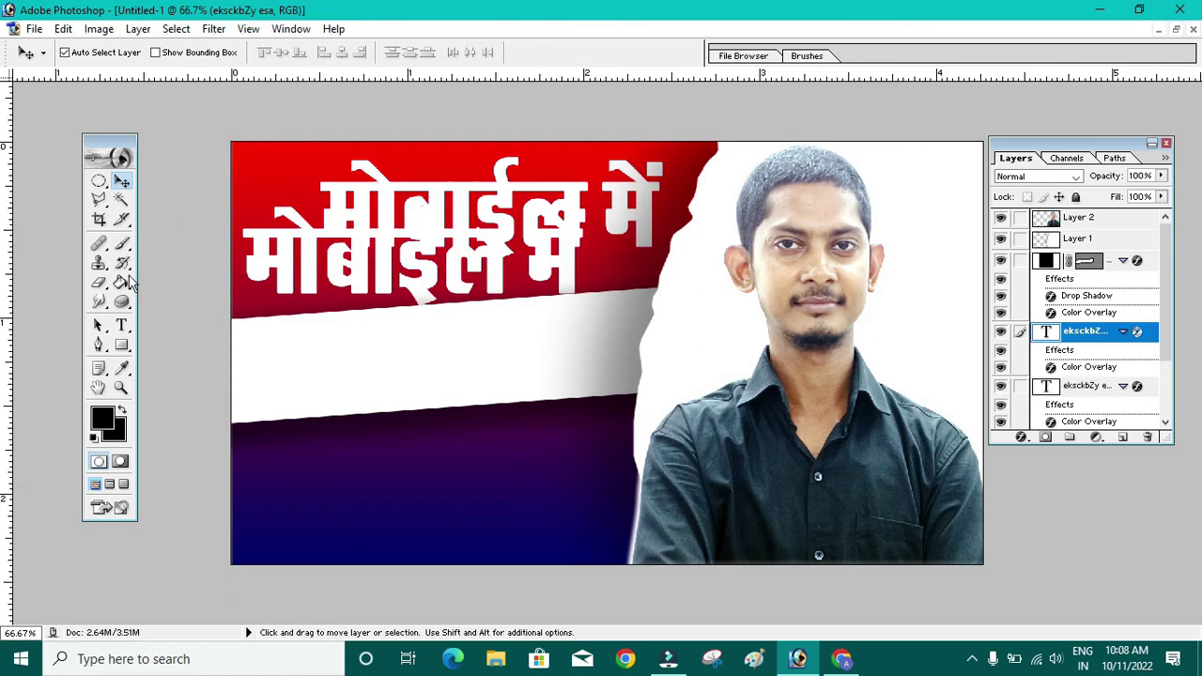
pyautogui.click(121, 325)
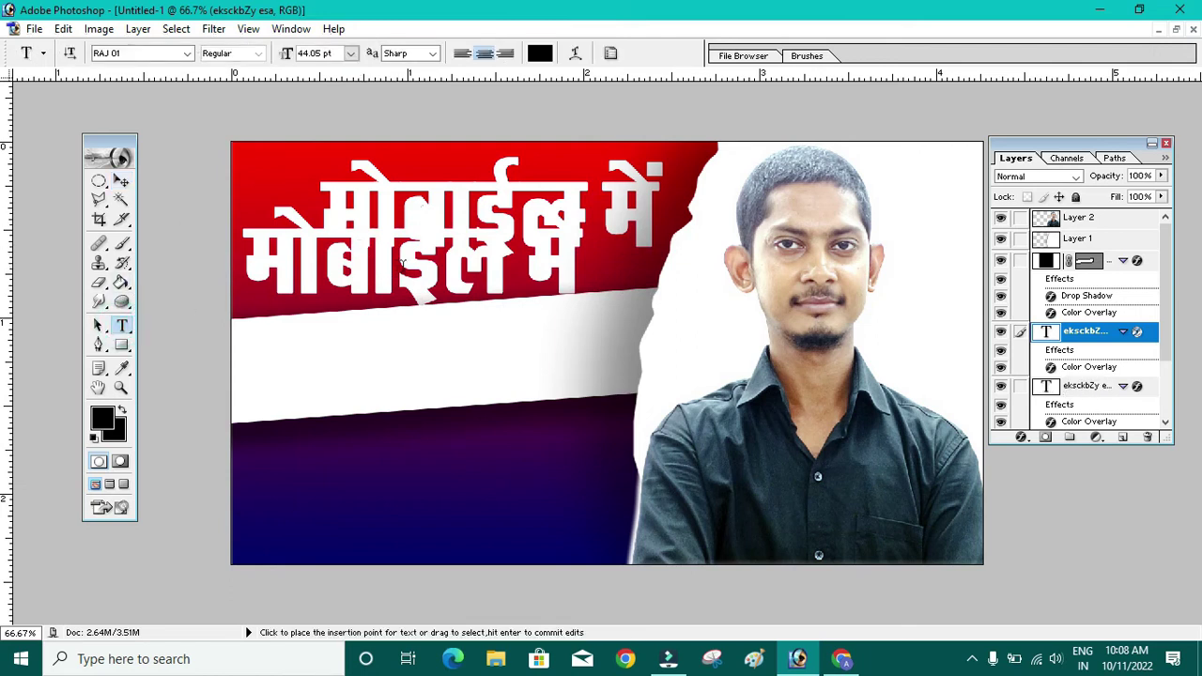
pyautogui.moveTo(573, 274); pyautogui.dragTo(230, 273)
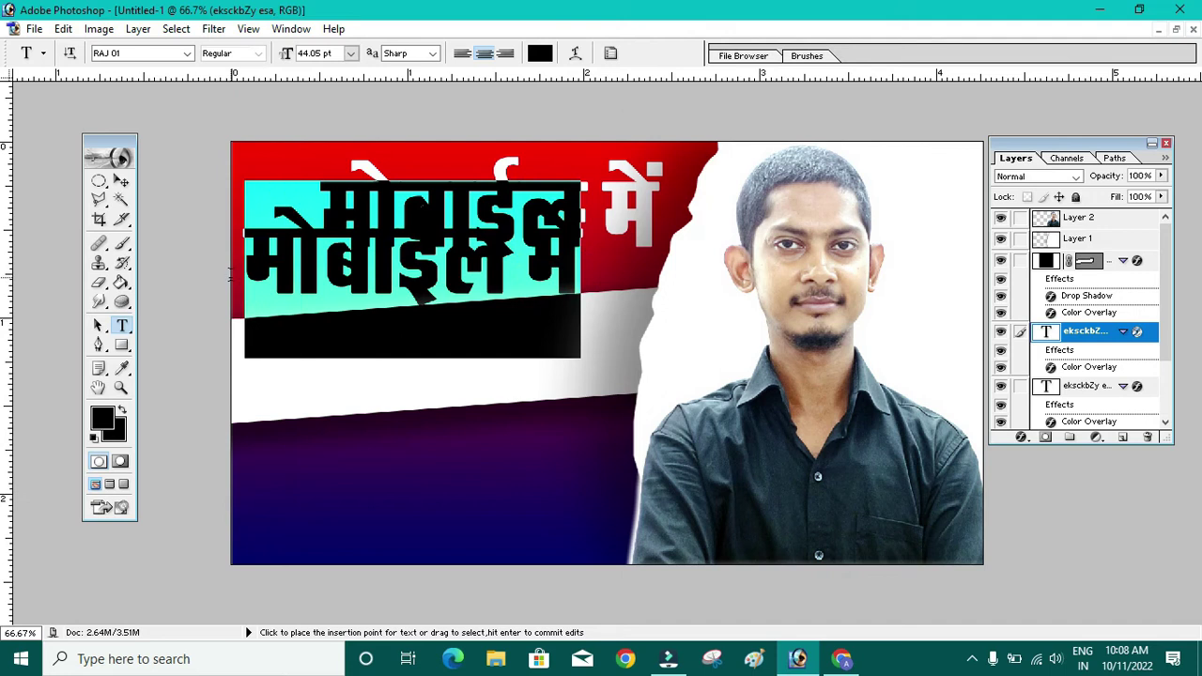
pyautogui.press('BackSpace')
pyautogui.write('5')
pyautogui.click(121, 180)
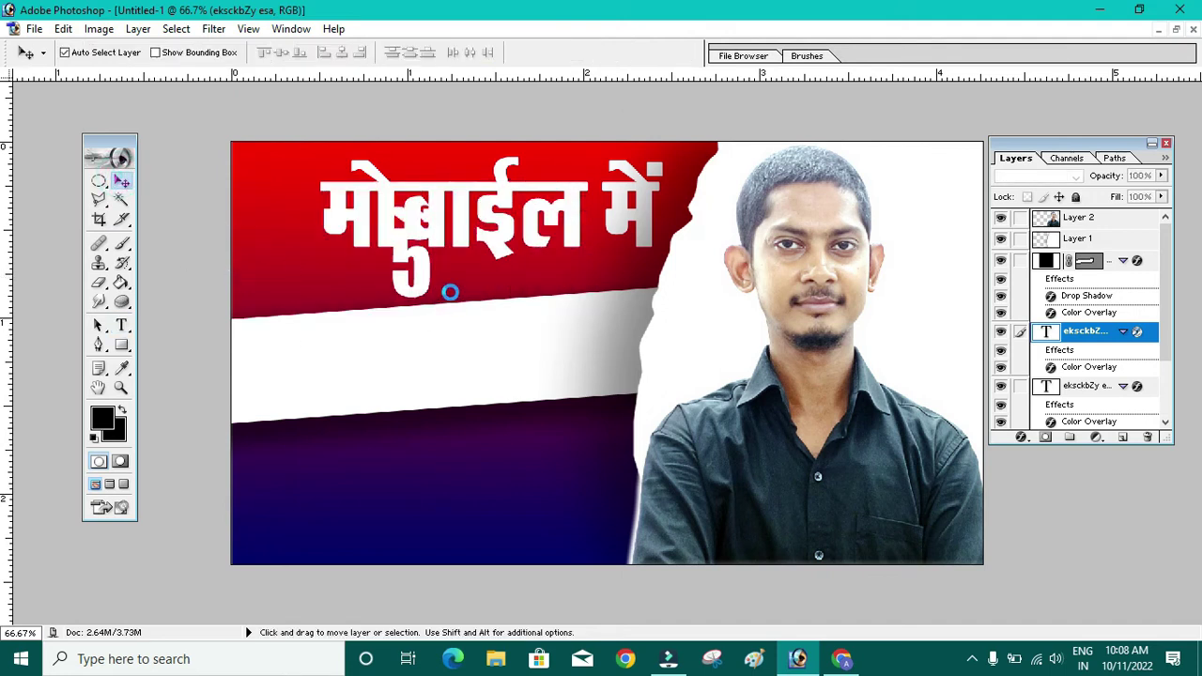
pyautogui.moveTo(432, 286); pyautogui.dragTo(288, 247)
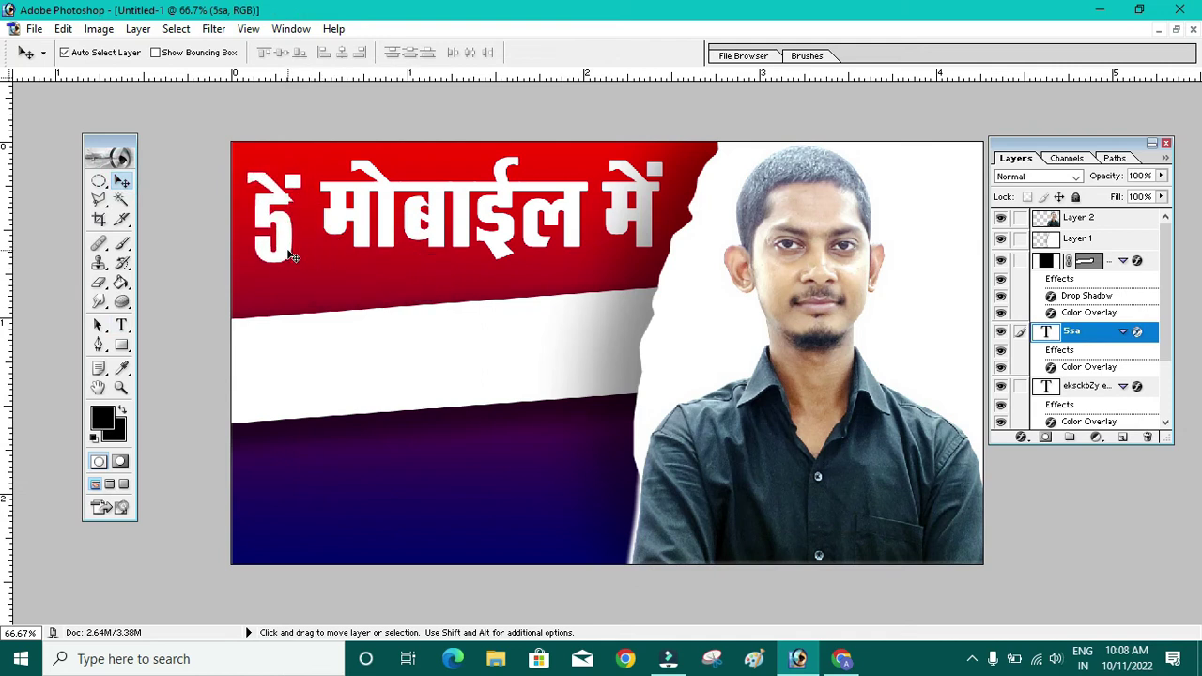
# Clean the copy so it reads just 5 and enlarge it to headline height
pyautogui.press('t')
pyautogui.click(299, 233)
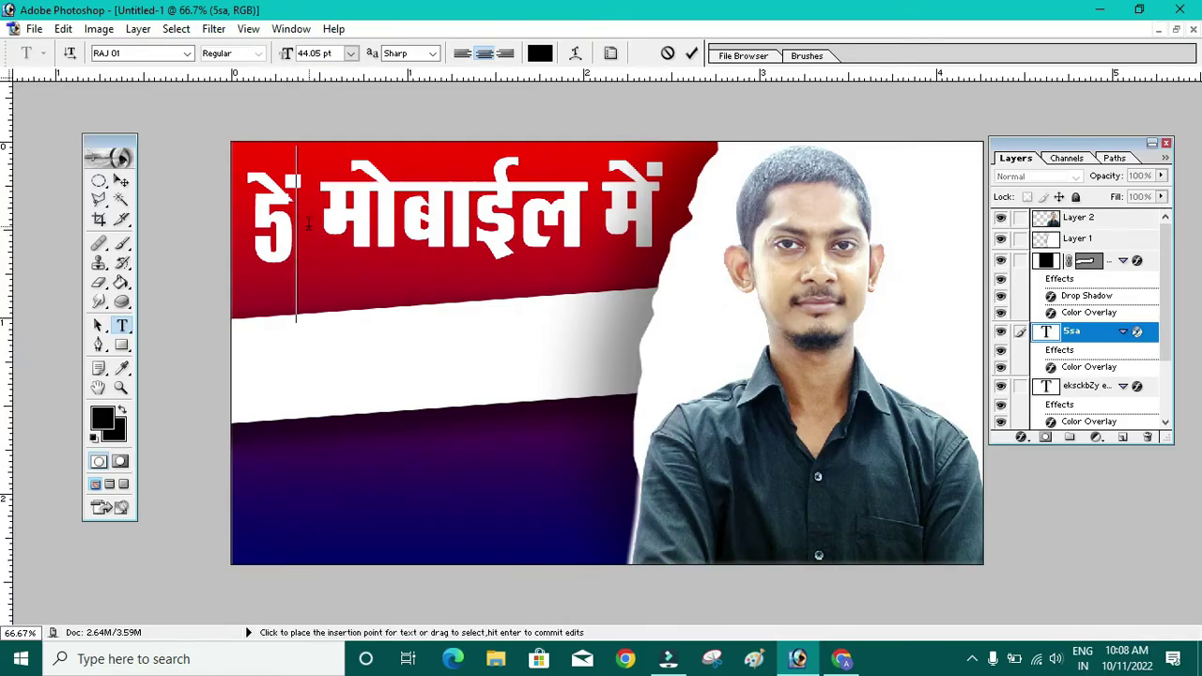
pyautogui.moveTo(303, 225); pyautogui.dragTo(235, 229)
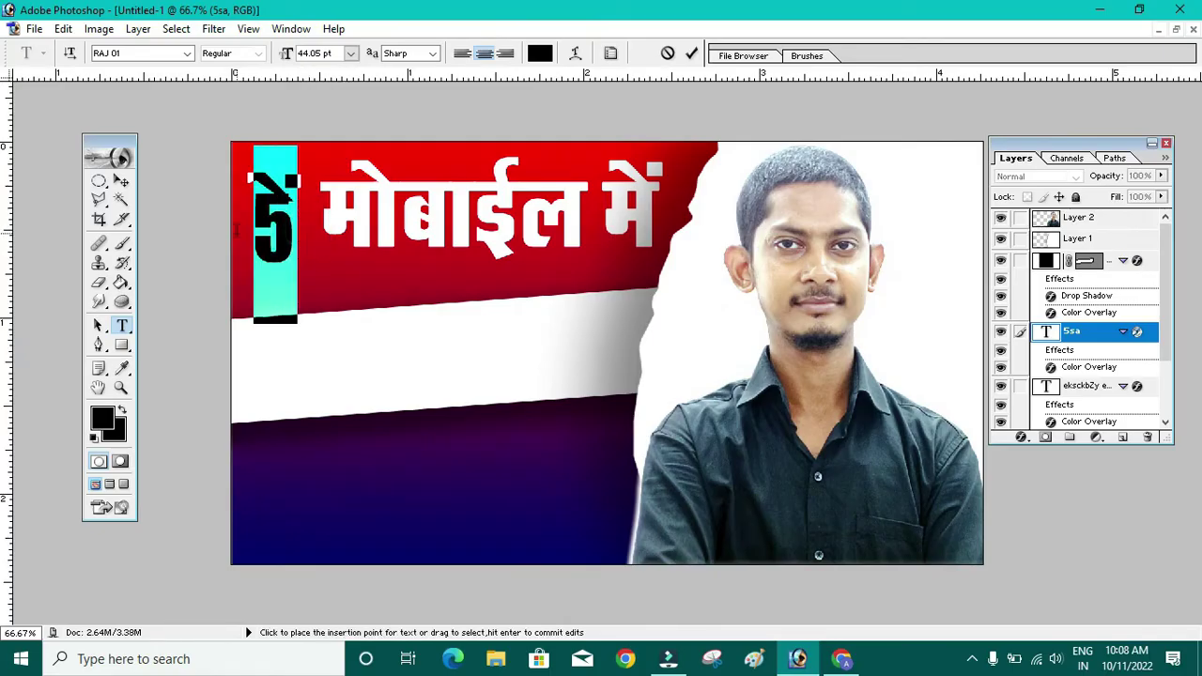
pyautogui.write('5')
pyautogui.click(122, 181)
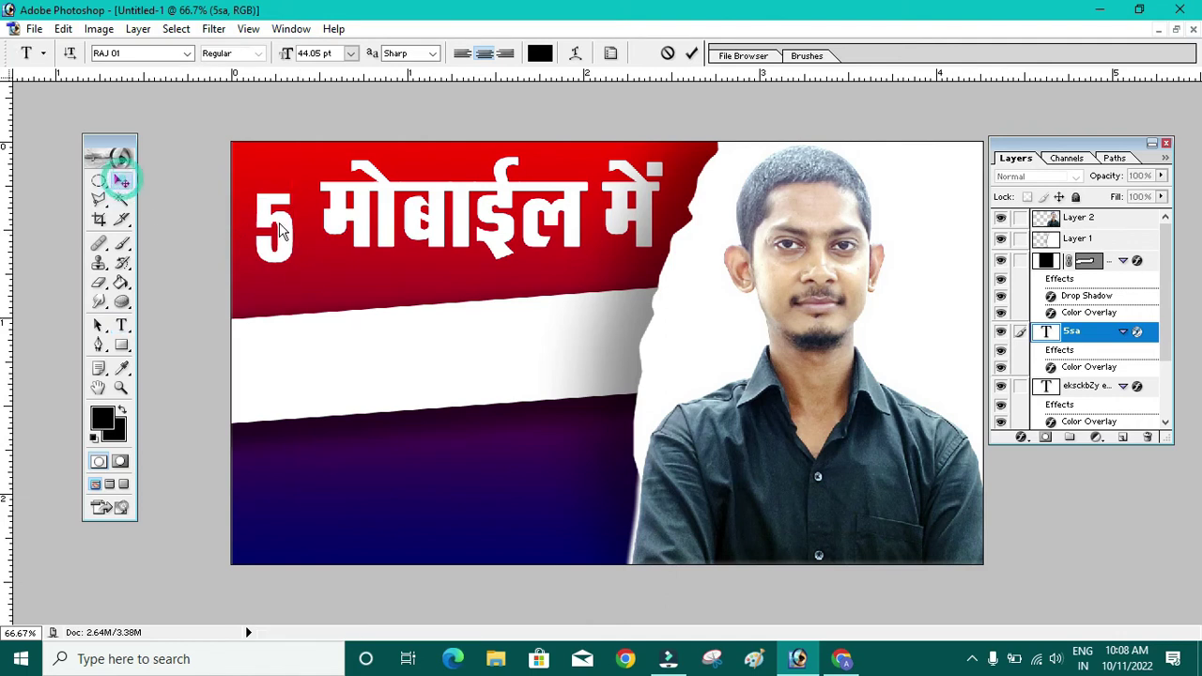
pyautogui.moveTo(293, 237); pyautogui.dragTo(286, 213)
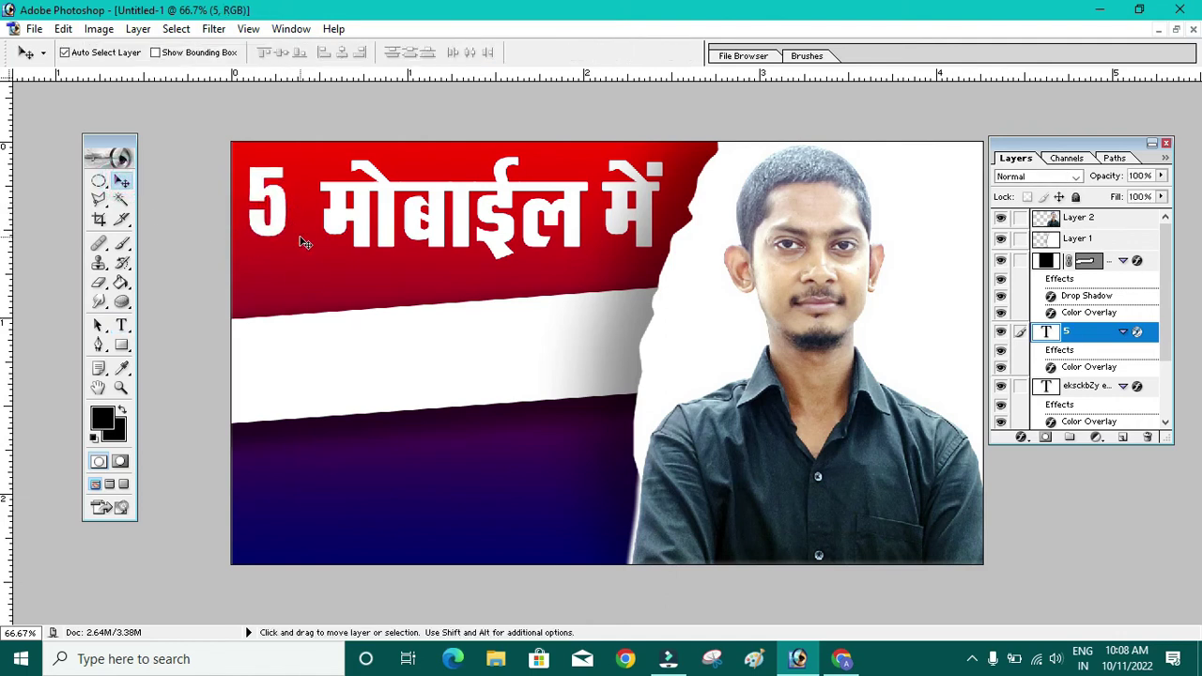
pyautogui.hotkey('ctrl', 't')
pyautogui.moveTo(288, 237); pyautogui.dragTo(332, 300)
pyautogui.click(315, 275)
pyautogui.press('Return')
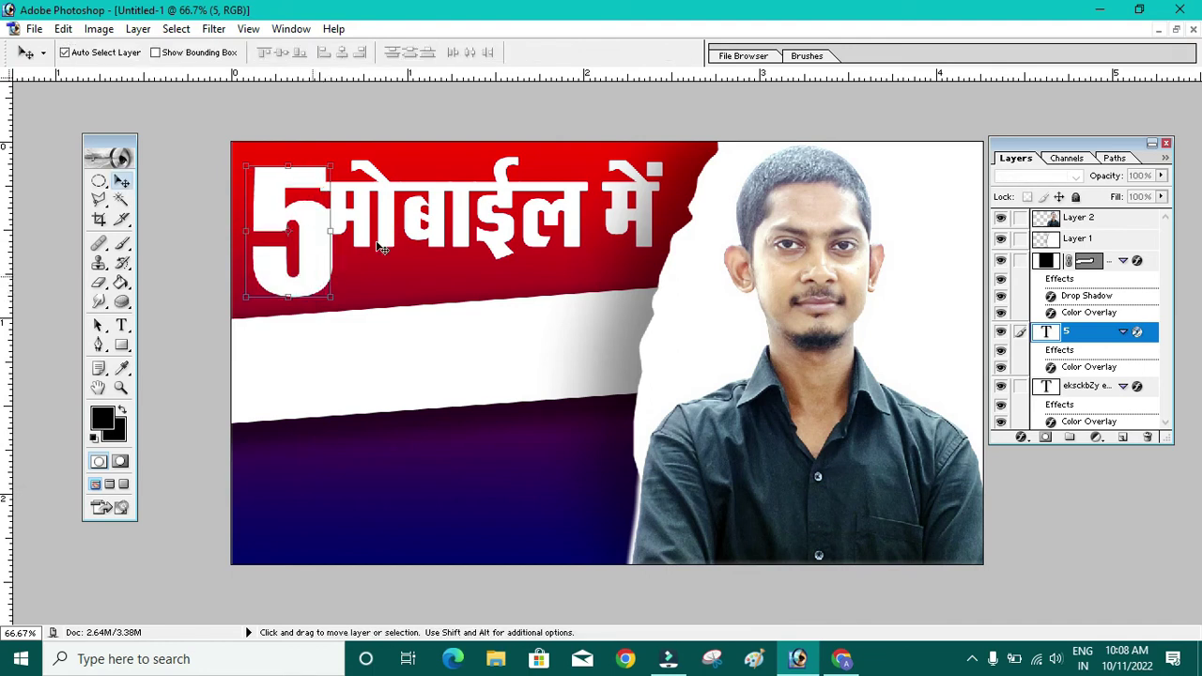
# Narrow the मोबाईल में headline from its left side to make room for the 5
pyautogui.click(389, 236)
pyautogui.hotkey('ctrl', 't')
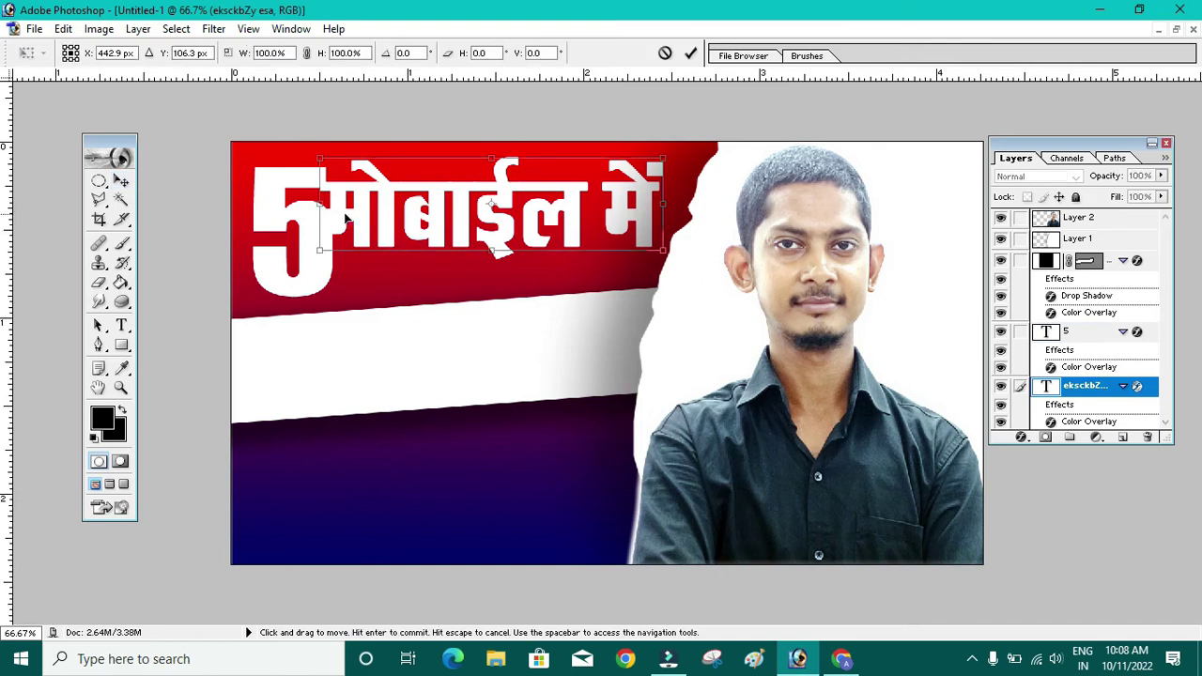
pyautogui.moveTo(319, 203)
pyautogui.mouseDown()
pyautogui.moveTo(353, 203)
pyautogui.moveTo(350, 212)
pyautogui.mouseUp()
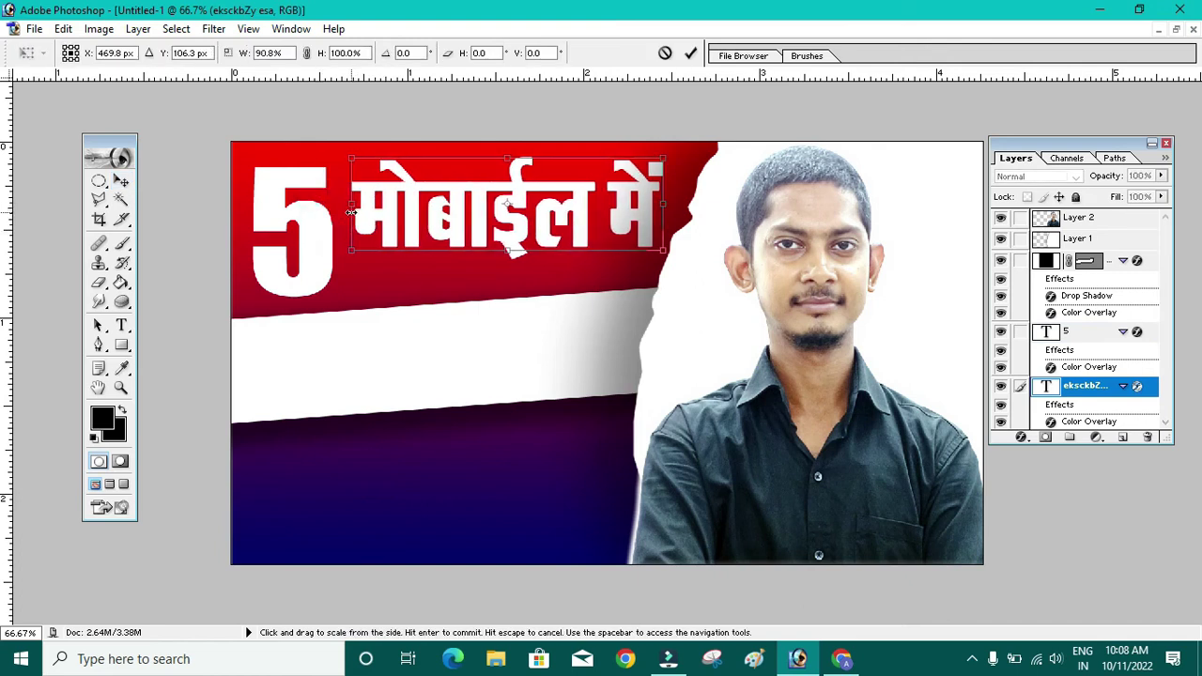
pyautogui.press('Return')
pyautogui.click(312, 270)
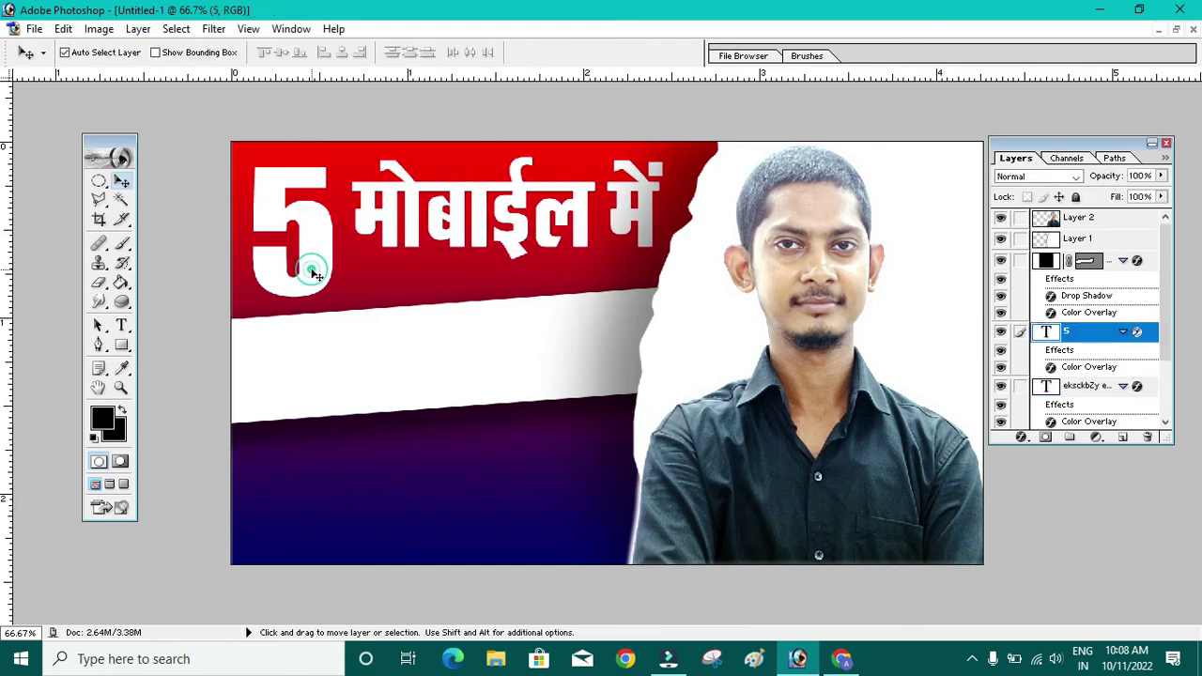
# Give the 5 layer a yellow #FFD800 Color Overlay
pyautogui.click(150, 29)
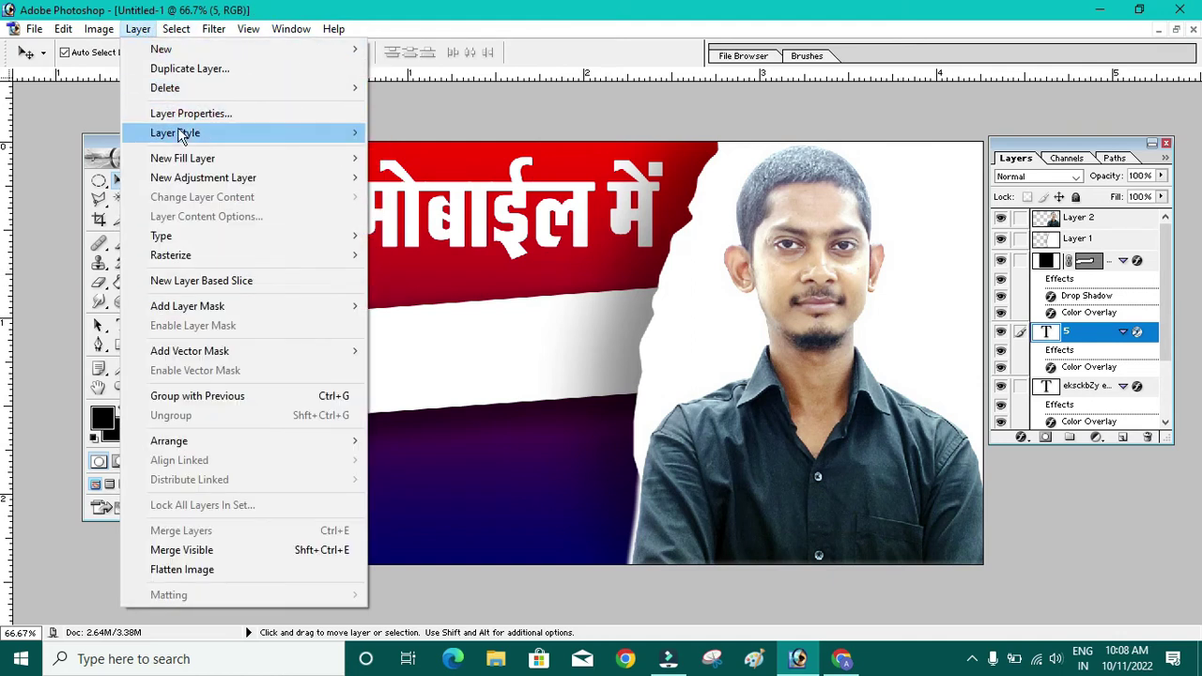
pyautogui.click(186, 133)
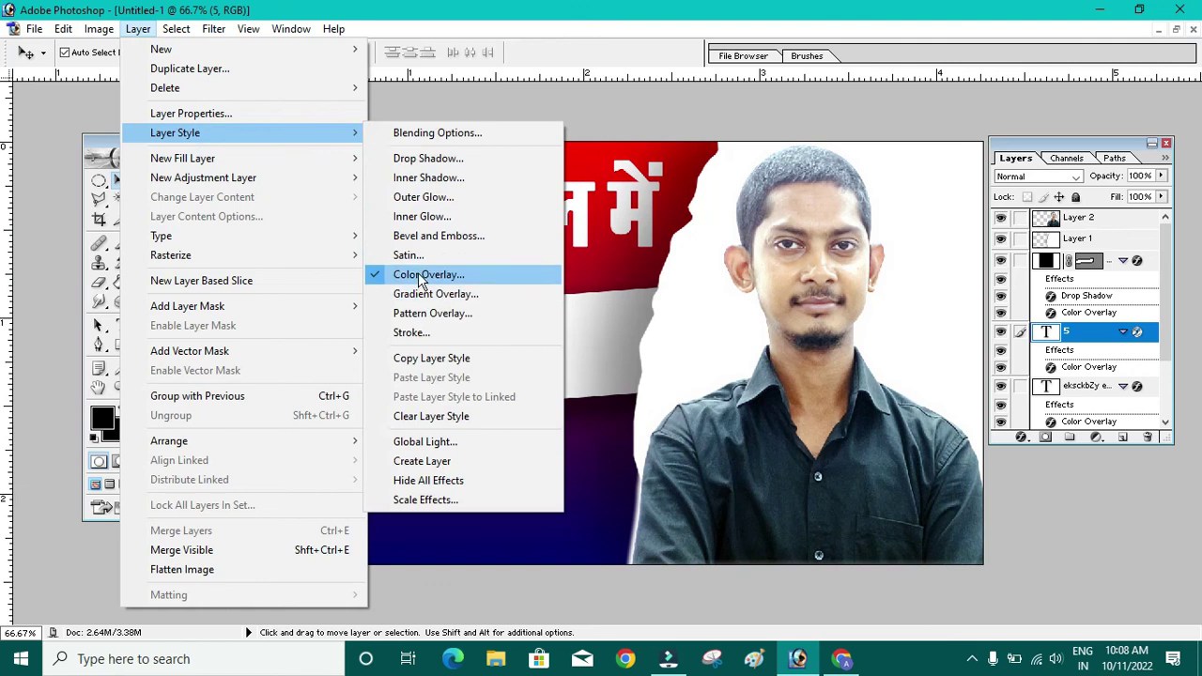
pyautogui.click(420, 278)
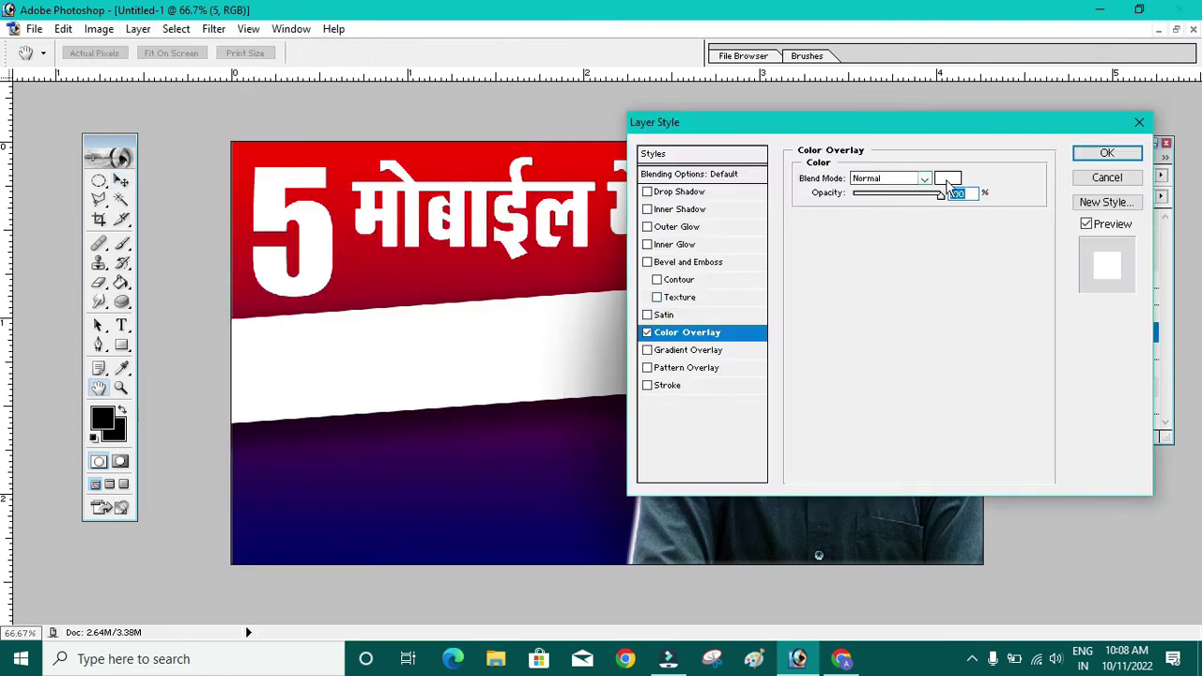
pyautogui.click(949, 178)
pyautogui.click(890, 536)
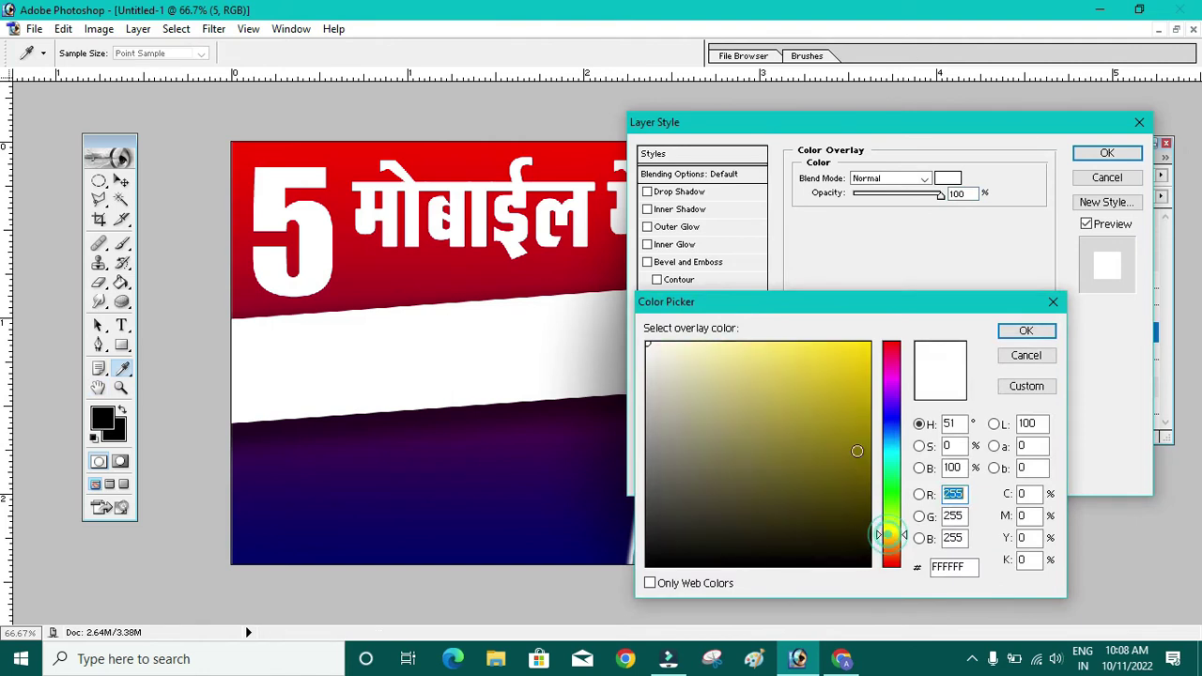
pyautogui.moveTo(836, 357); pyautogui.dragTo(875, 340)
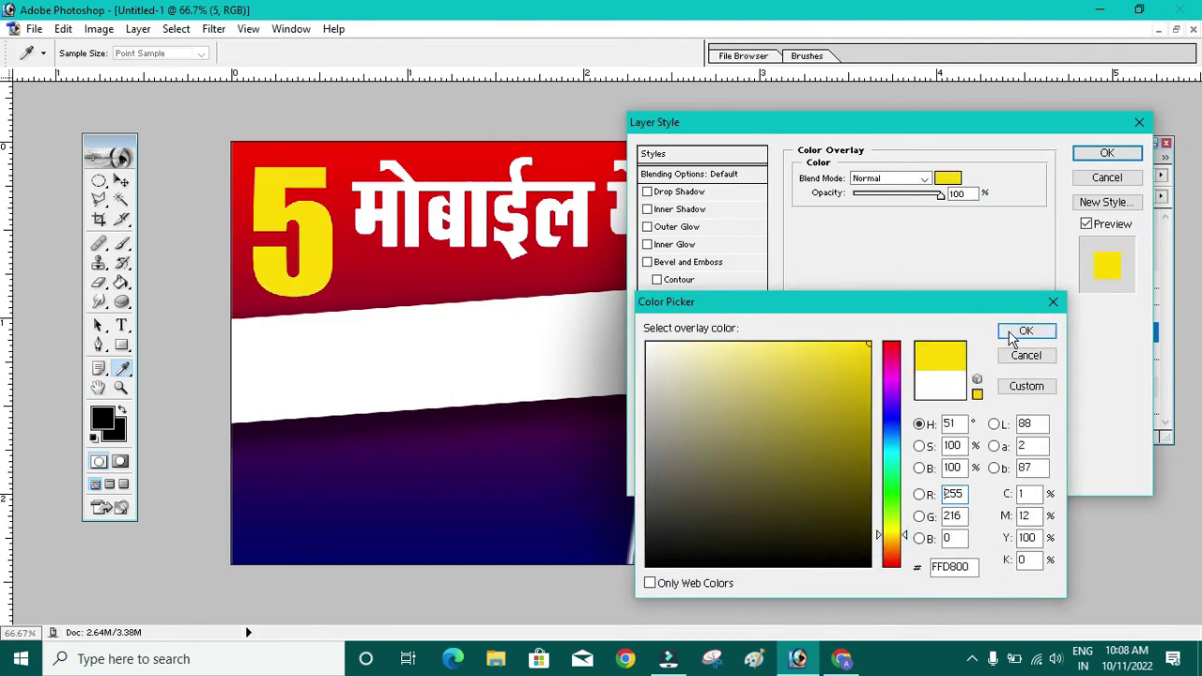
pyautogui.click(1016, 331)
pyautogui.click(1104, 154)
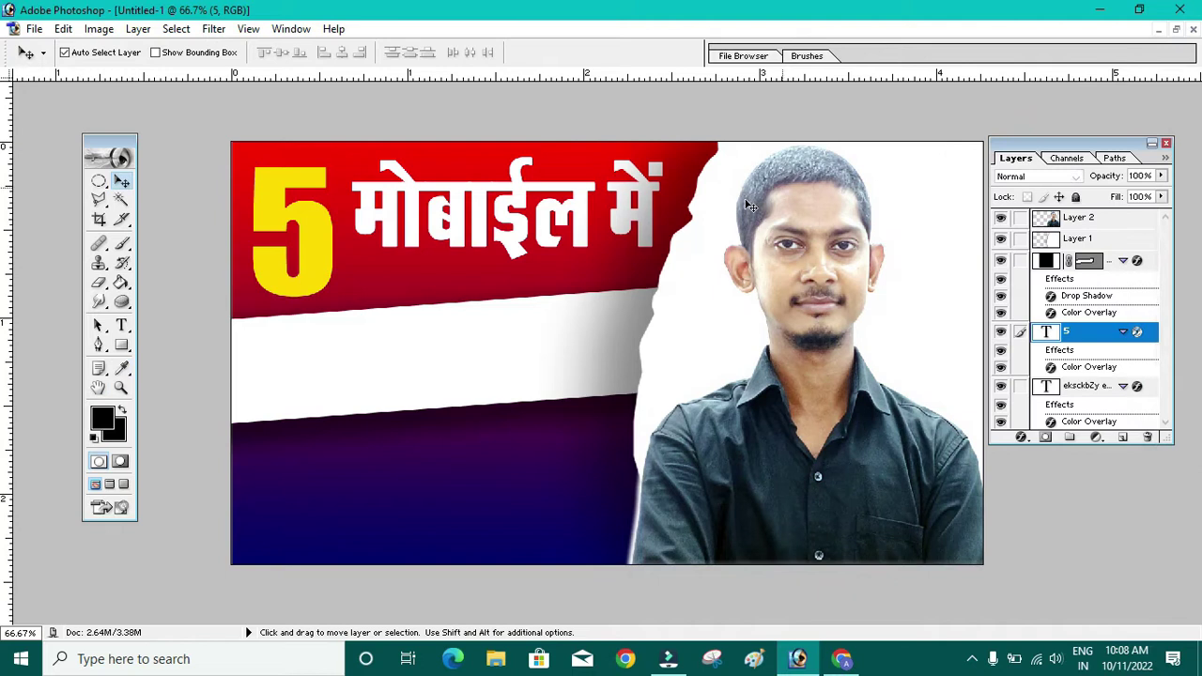
# Duplicate the white Hindi headline just below itself and bring the copy to the top
pyautogui.click(460, 230)
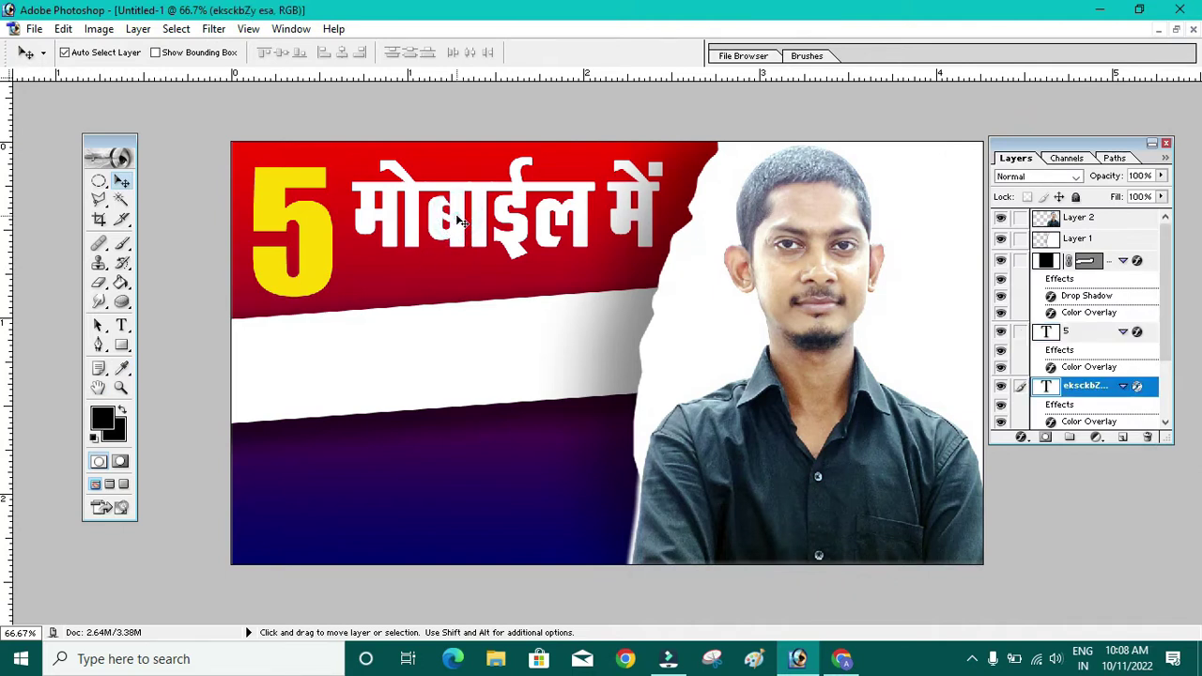
pyautogui.moveTo(460, 221)
pyautogui.mouseDown()
pyautogui.moveTo(420, 316)
pyautogui.moveTo(437, 305)
pyautogui.mouseUp()
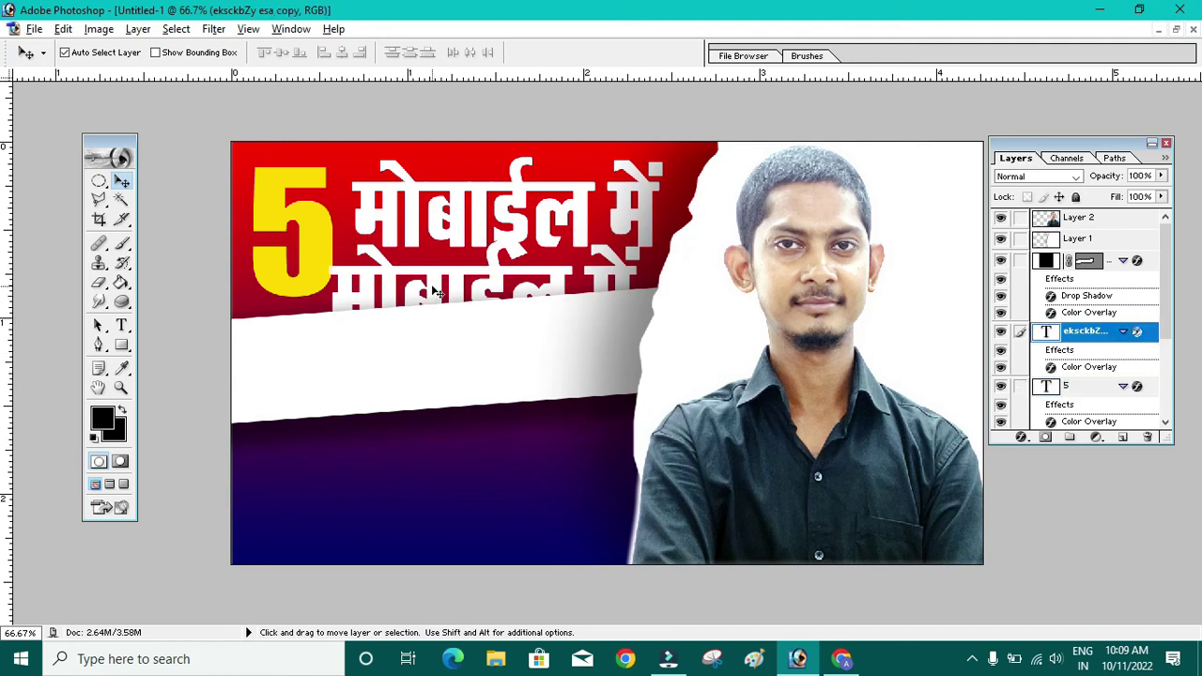
pyautogui.hotkey('ctrl', ']')
pyautogui.hotkey('ctrl', ']')
pyautogui.hotkey('ctrl', ']')
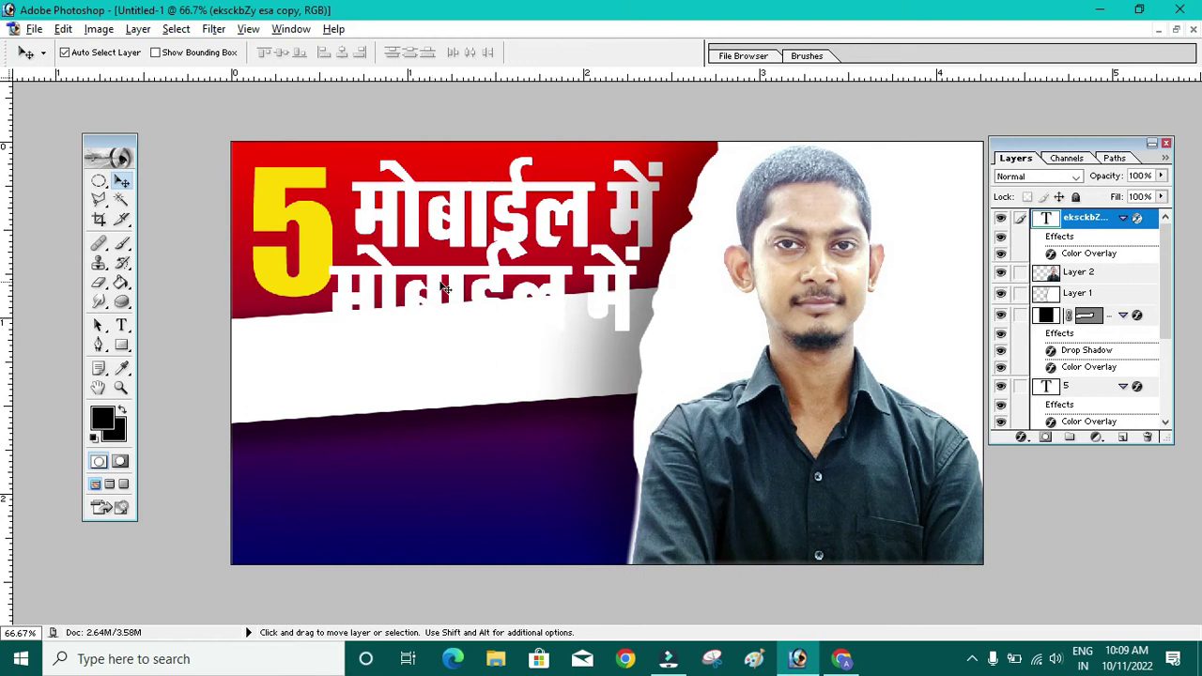
# Select all text of the duplicated Hindi line and focus the font family field
pyautogui.click(121, 325)
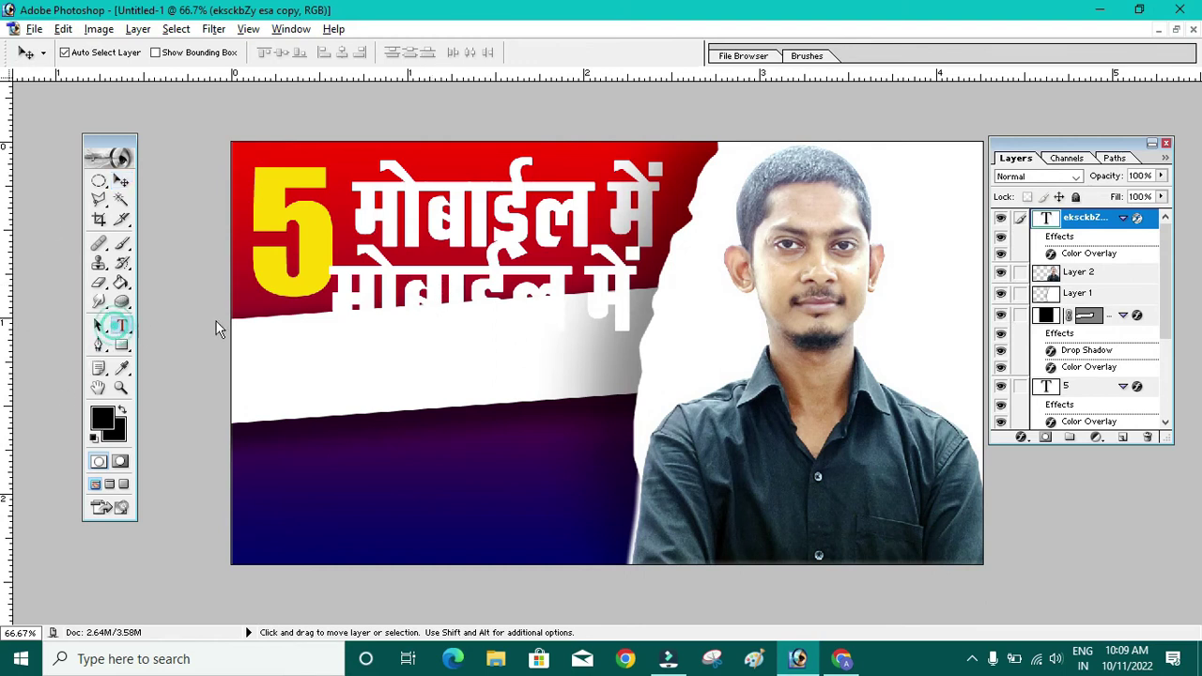
pyautogui.moveTo(334, 291); pyautogui.dragTo(695, 290)
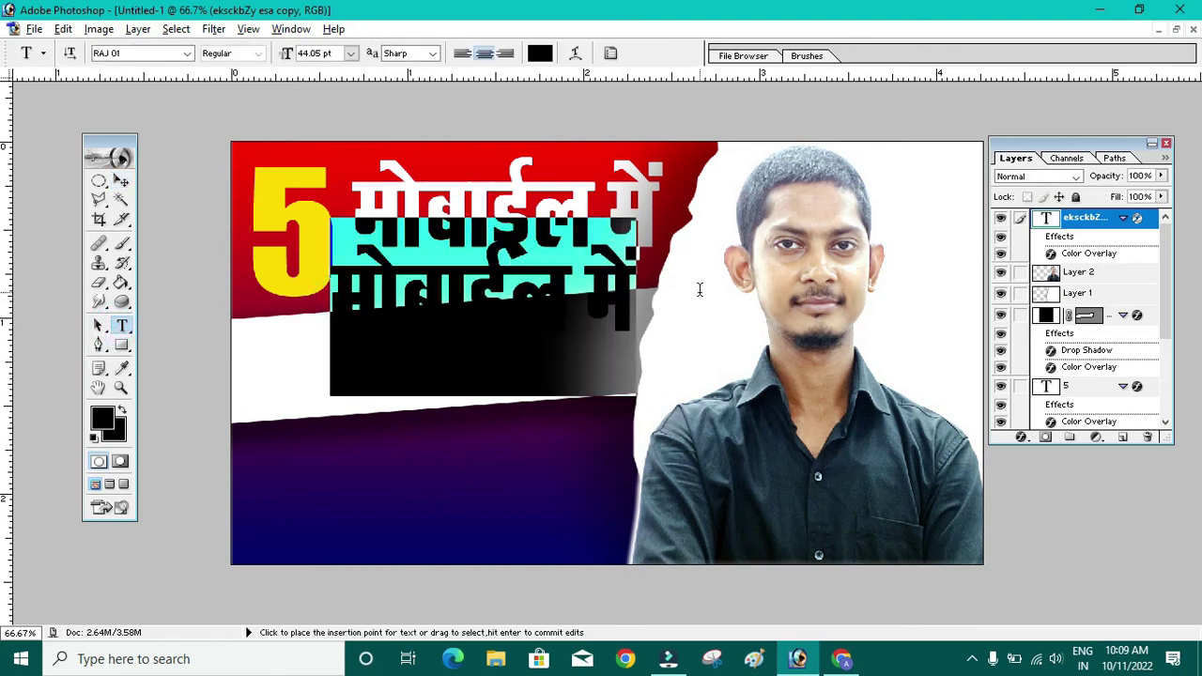
pyautogui.click(169, 54)
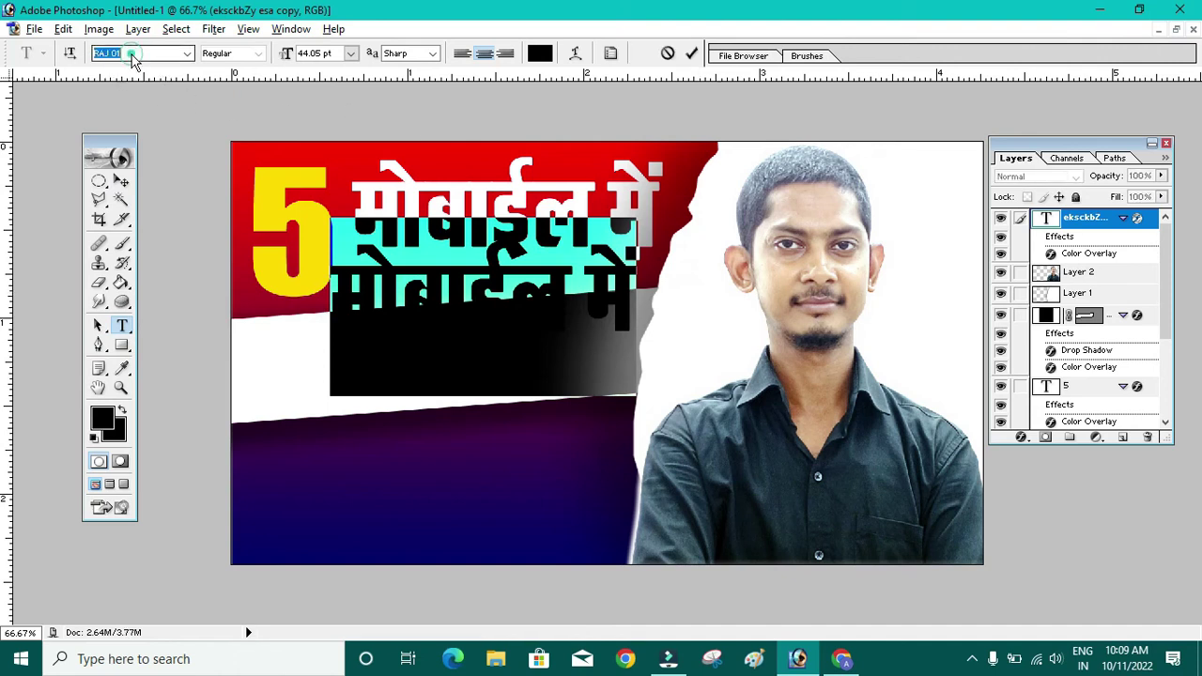
# Try Arial Rounded MT Bold, then Yu Gothic, on the second text line
pyautogui.click(188, 54)
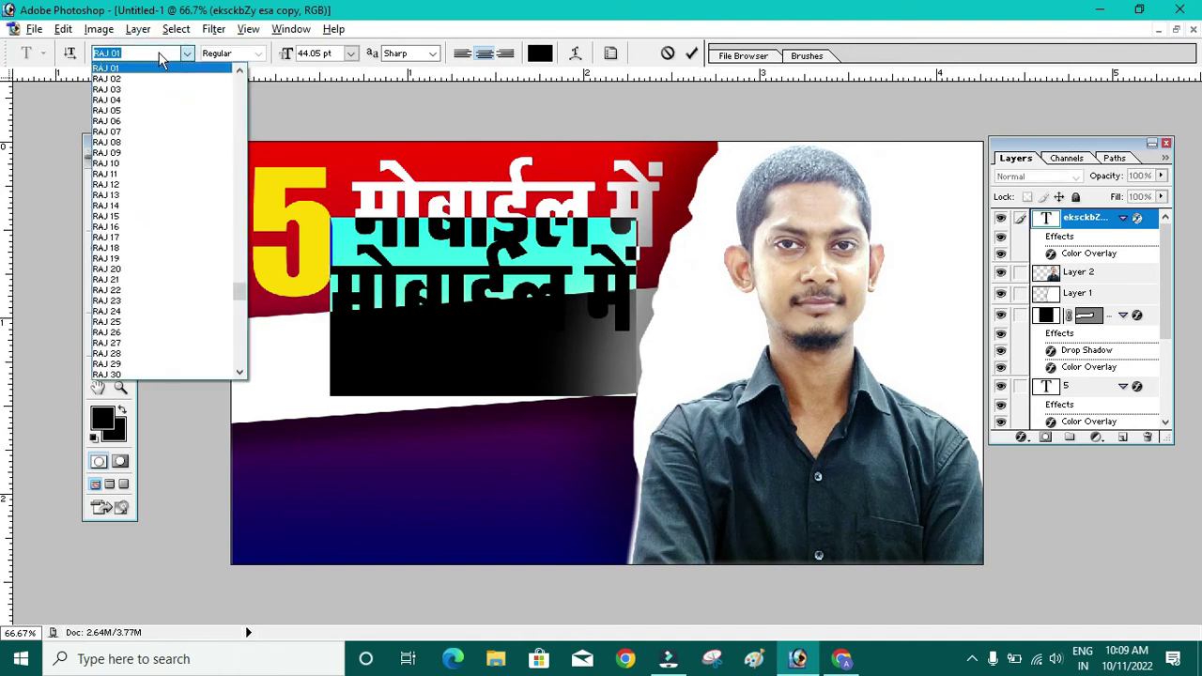
pyautogui.write('Arial')
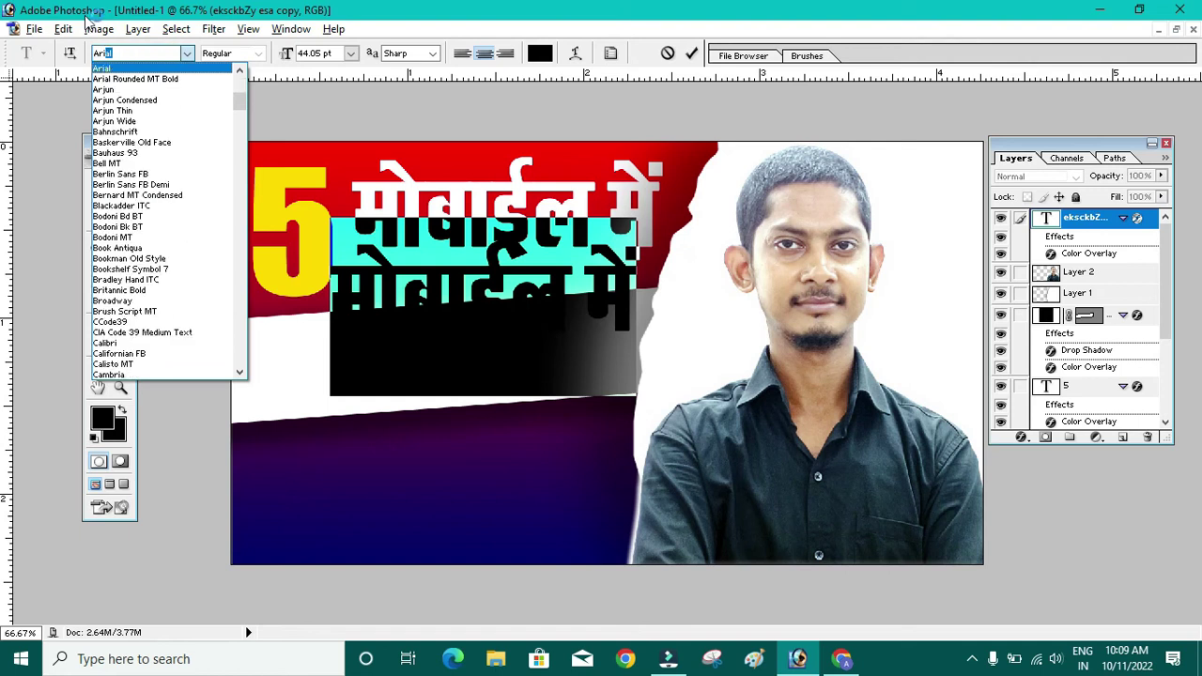
pyautogui.click(131, 79)
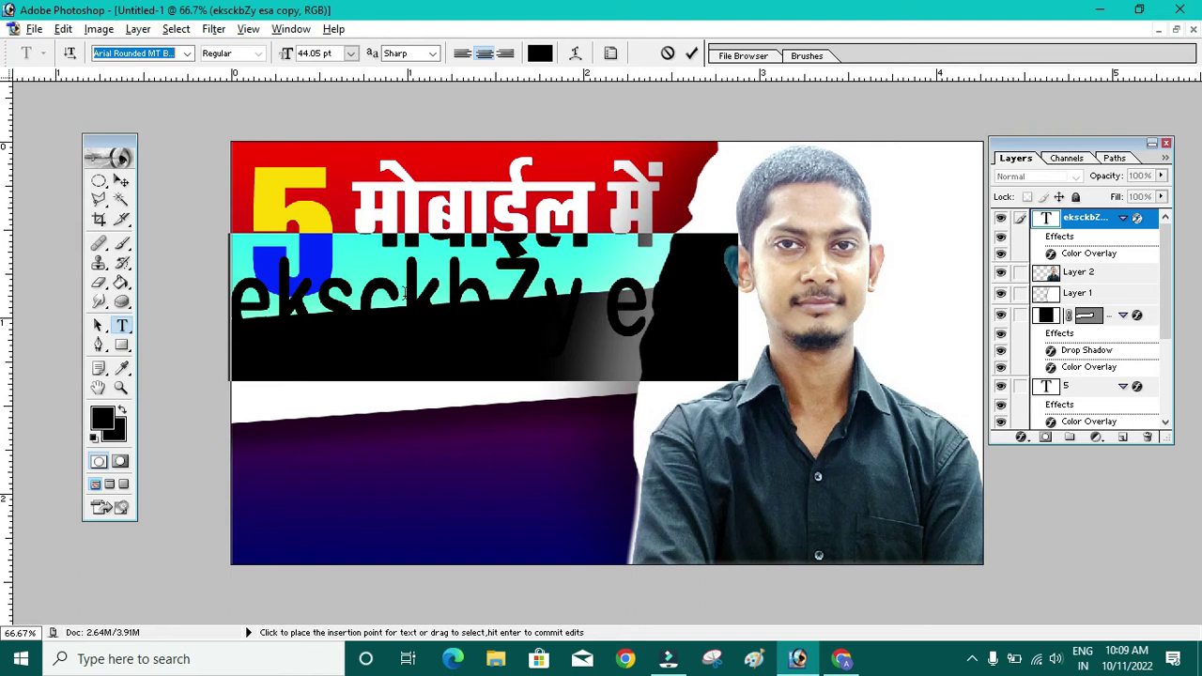
pyautogui.write('Yu Gothic')
pyautogui.press('Return')
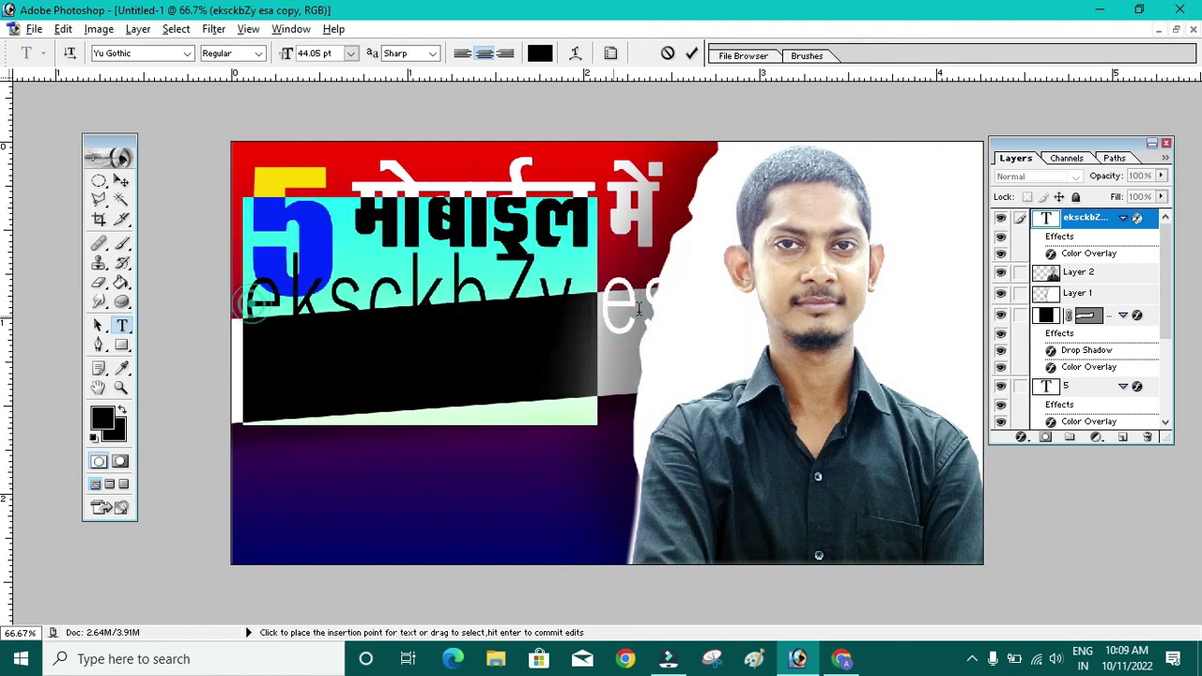
# Settle the second line's font on Arial Rounded MT Bold after trying Arial
pyautogui.click(187, 53)
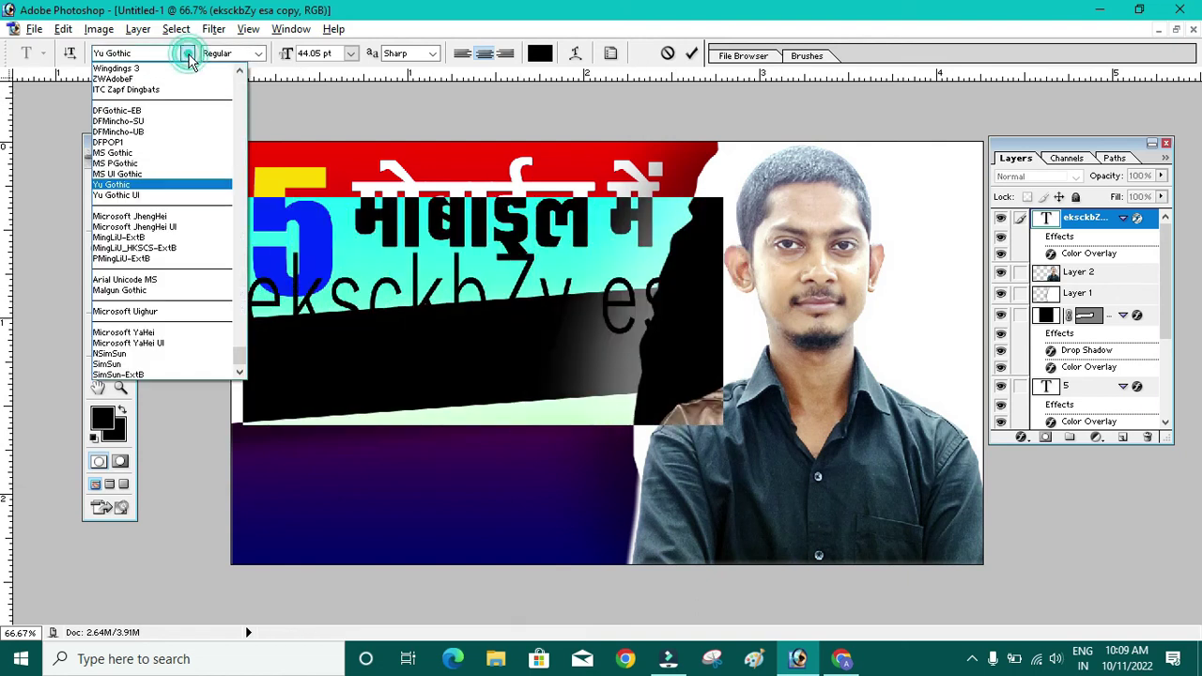
pyautogui.click(143, 56)
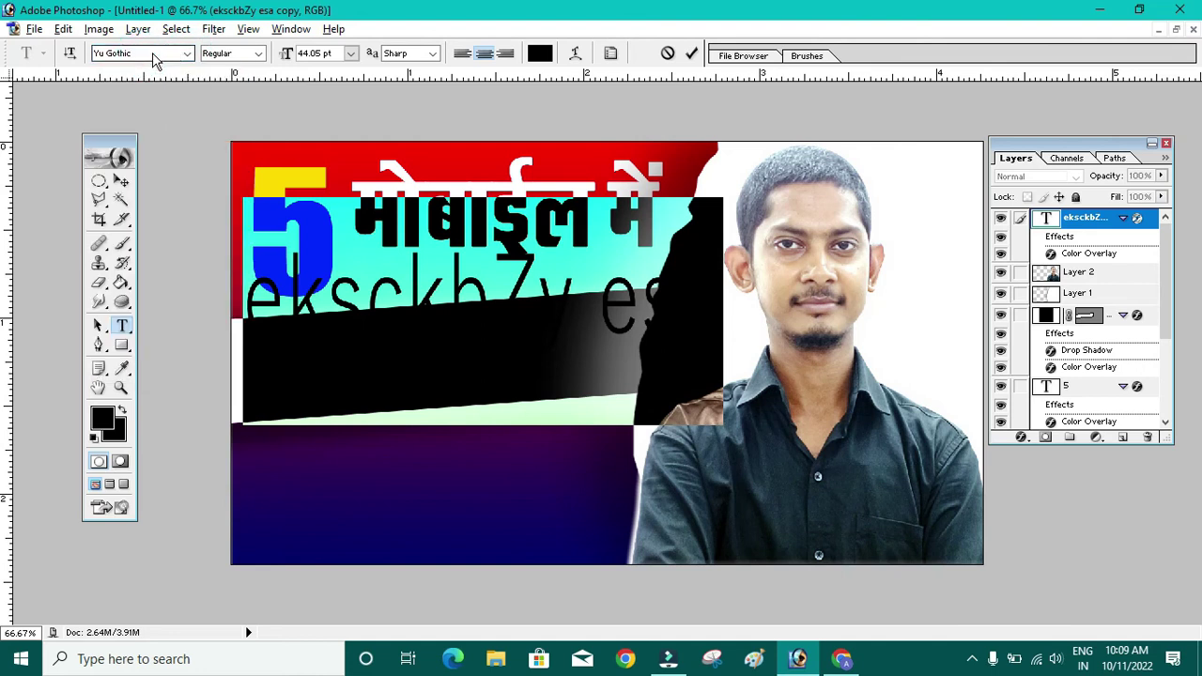
pyautogui.click(149, 55)
pyautogui.write('Arial')
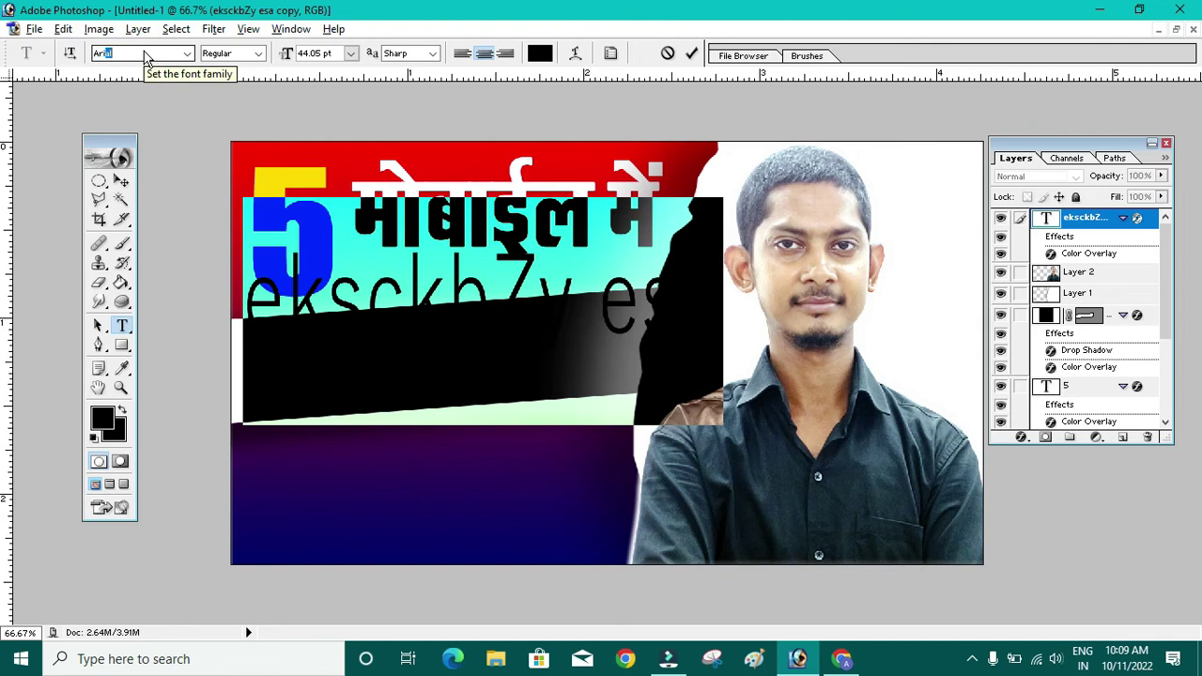
pyautogui.press('Return')
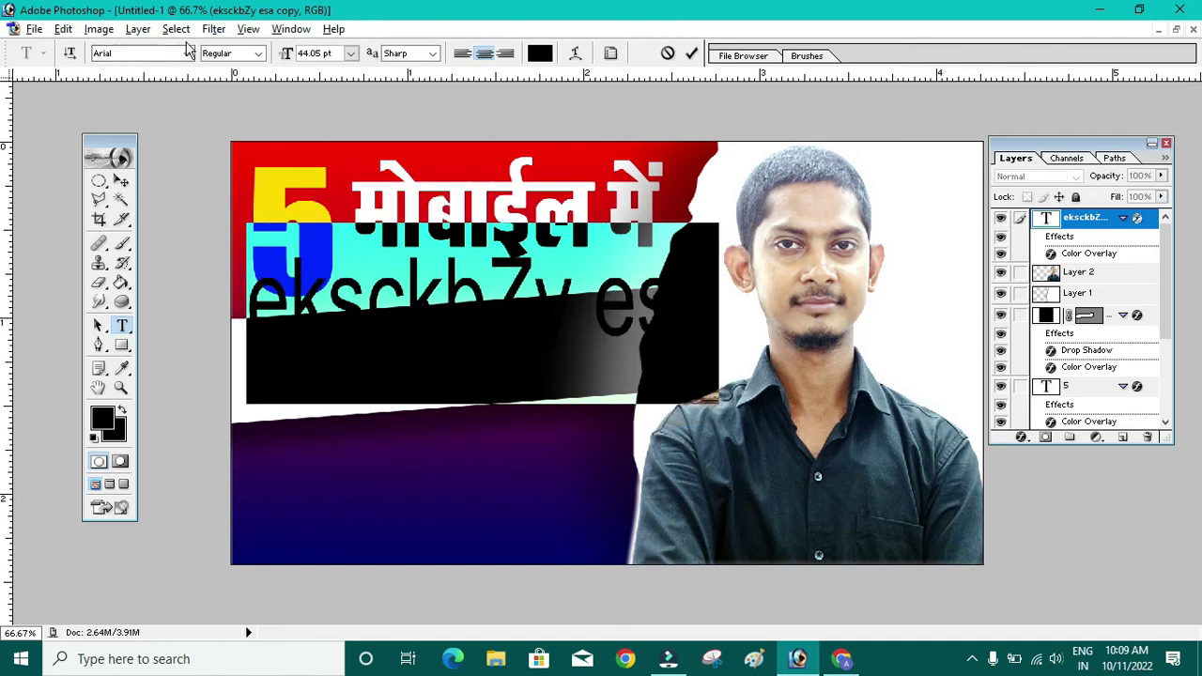
pyautogui.click(191, 54)
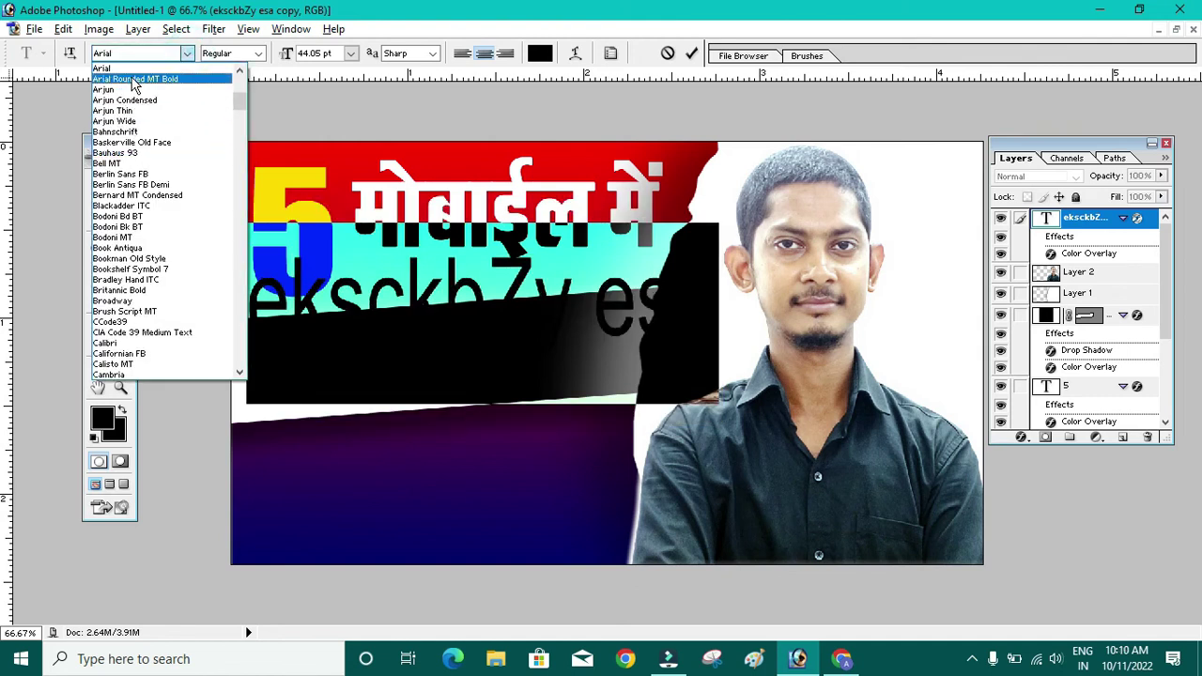
pyautogui.click(131, 80)
pyautogui.click(436, 288)
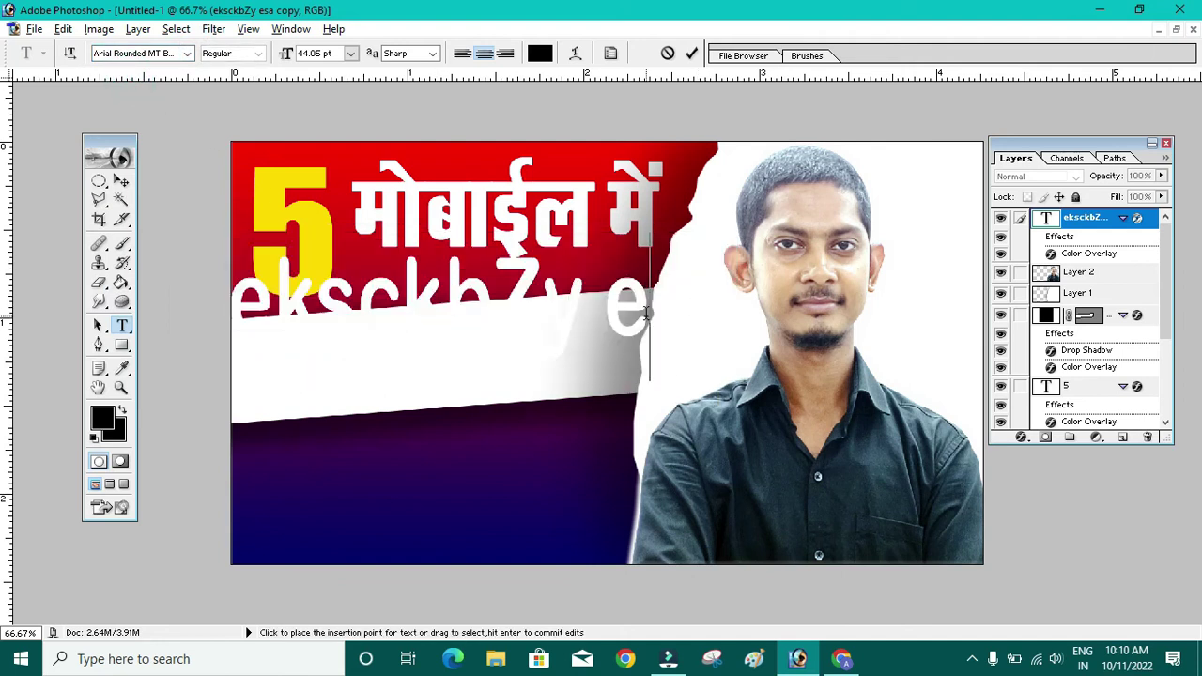
# Replace the second line's text with YOUTUBE
pyautogui.moveTo(653, 310); pyautogui.dragTo(65, 252)
pyautogui.write('VOUSa')
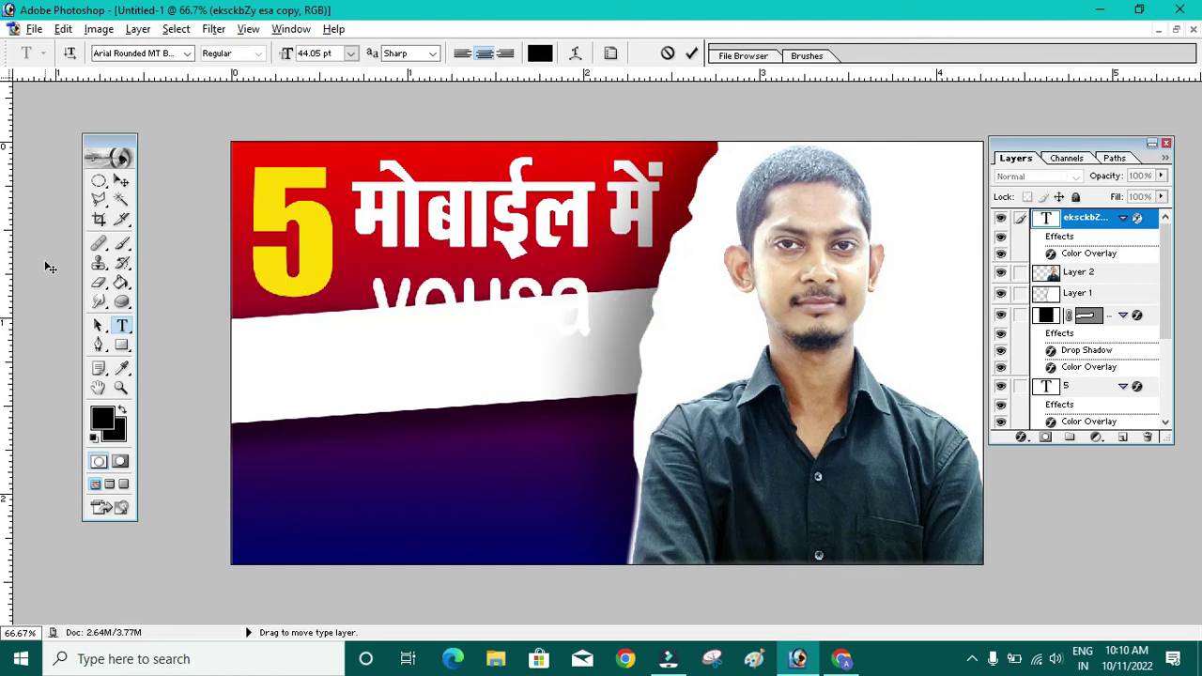
pyautogui.click(378, 303)
pyautogui.hotkey('ctrl', 'a')
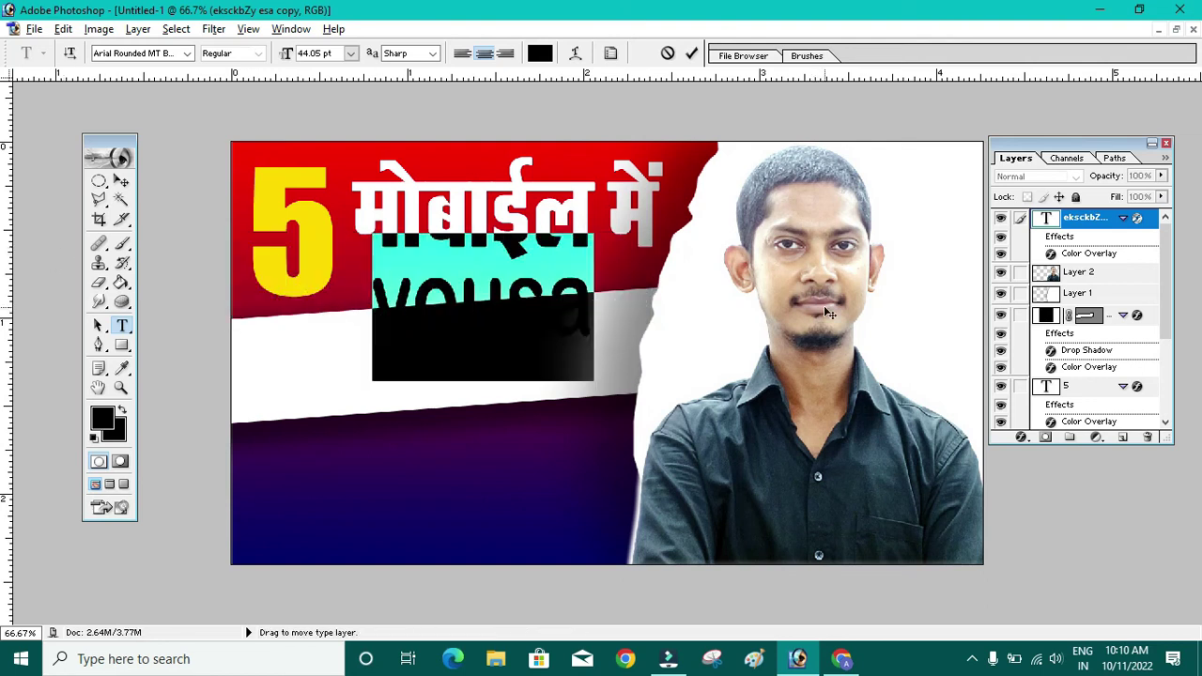
pyautogui.write('YOU')
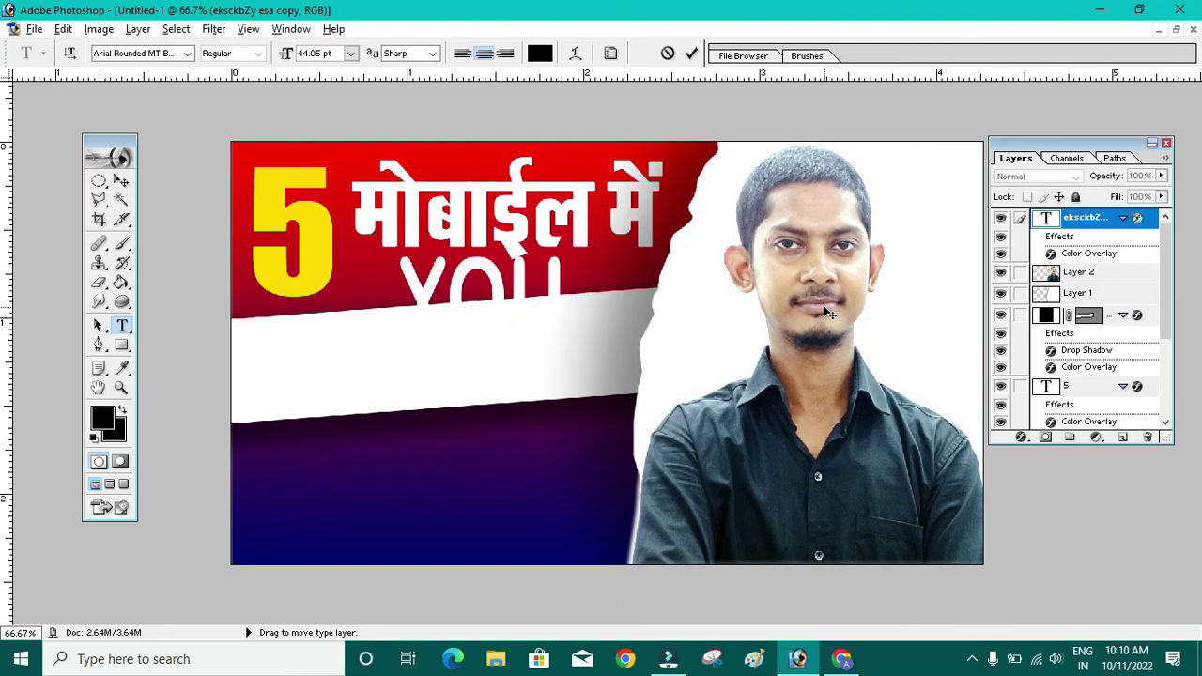
pyautogui.write('TUBE')
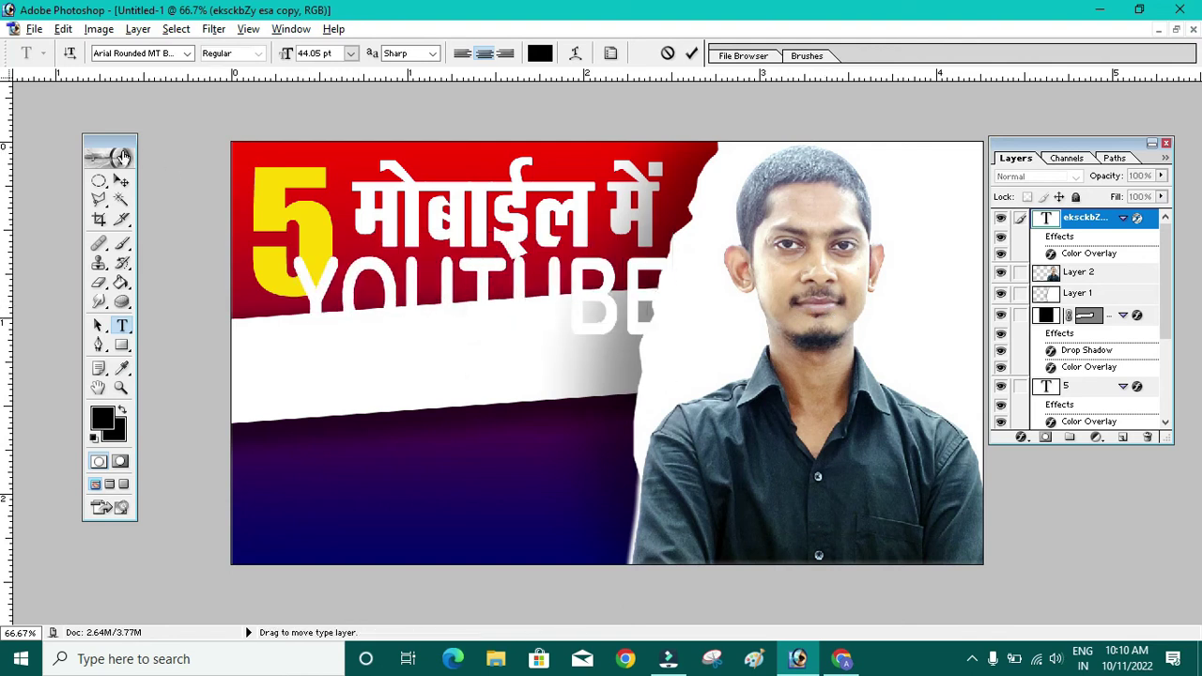
pyautogui.click(120, 181)
# Scale YOUTUBE to about 77%, flatten it, tilt it -4° and move it onto the band
pyautogui.hotkey('ctrl', 't')
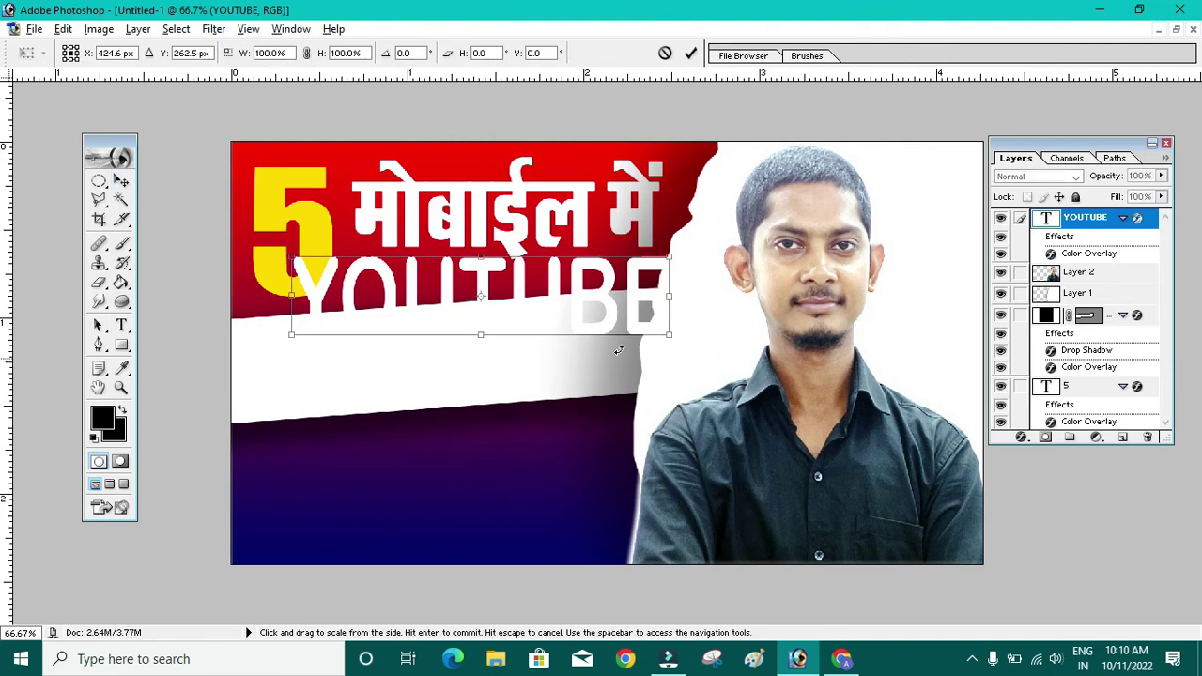
pyautogui.moveTo(668, 334)
pyautogui.mouseDown()
pyautogui.moveTo(575, 319)
pyautogui.moveTo(588, 345)
pyautogui.mouseUp()
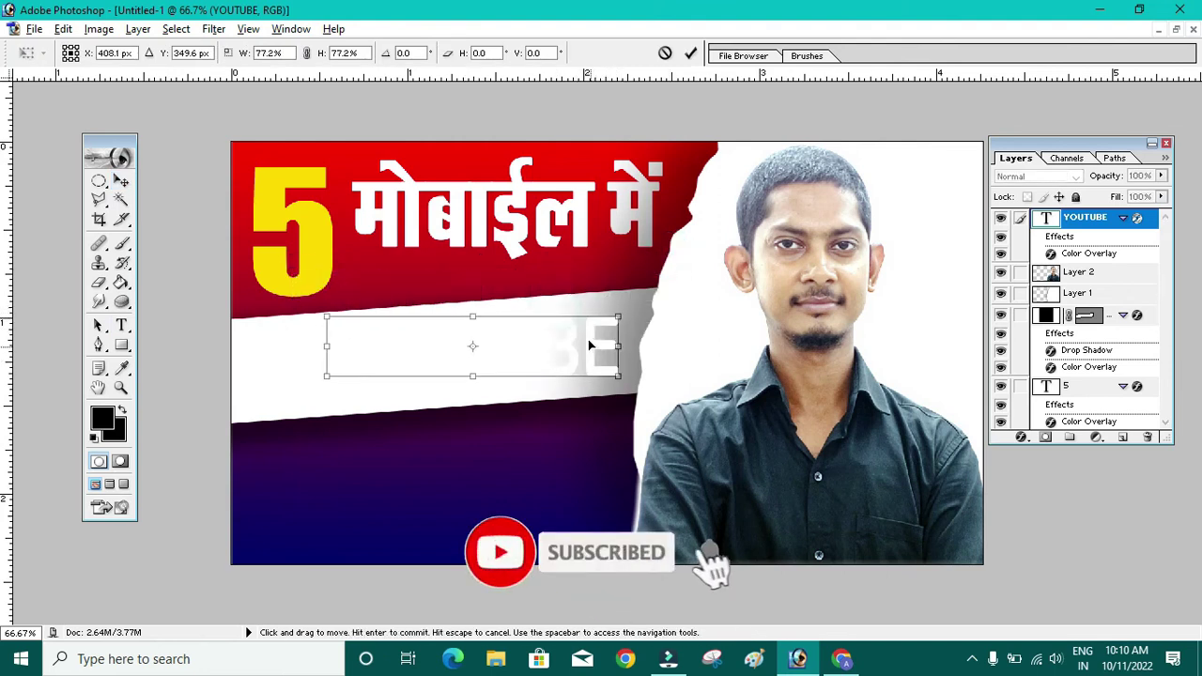
pyautogui.moveTo(472, 376); pyautogui.dragTo(481, 360)
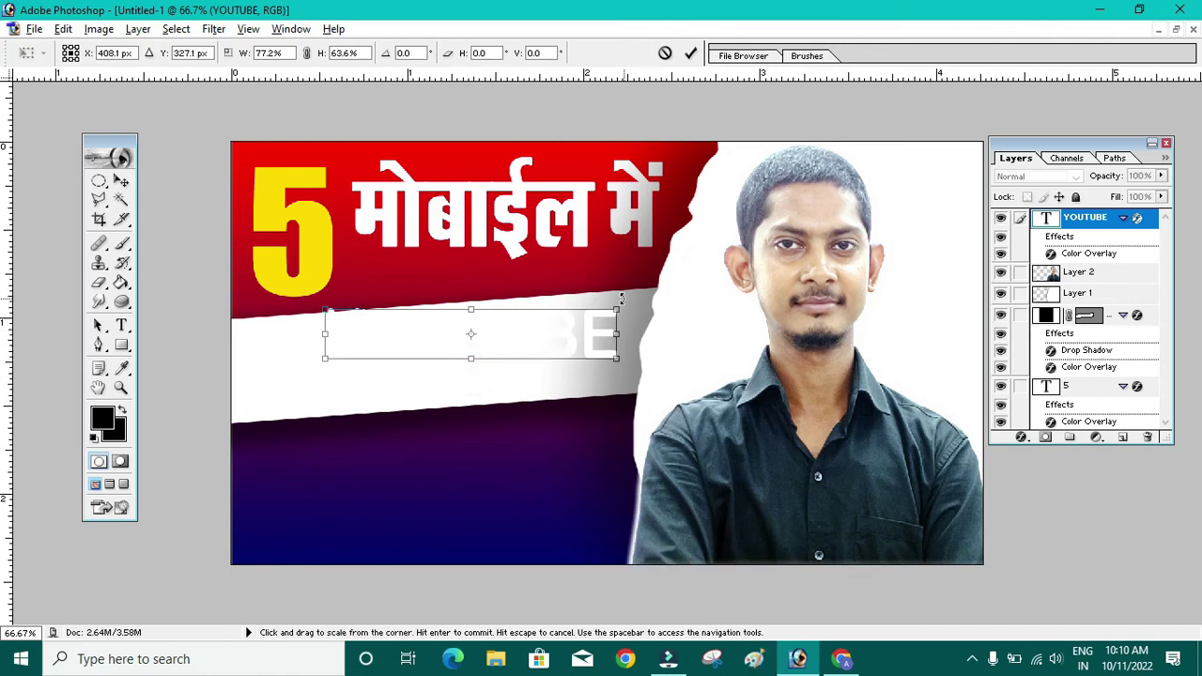
pyautogui.moveTo(627, 298); pyautogui.dragTo(627, 290)
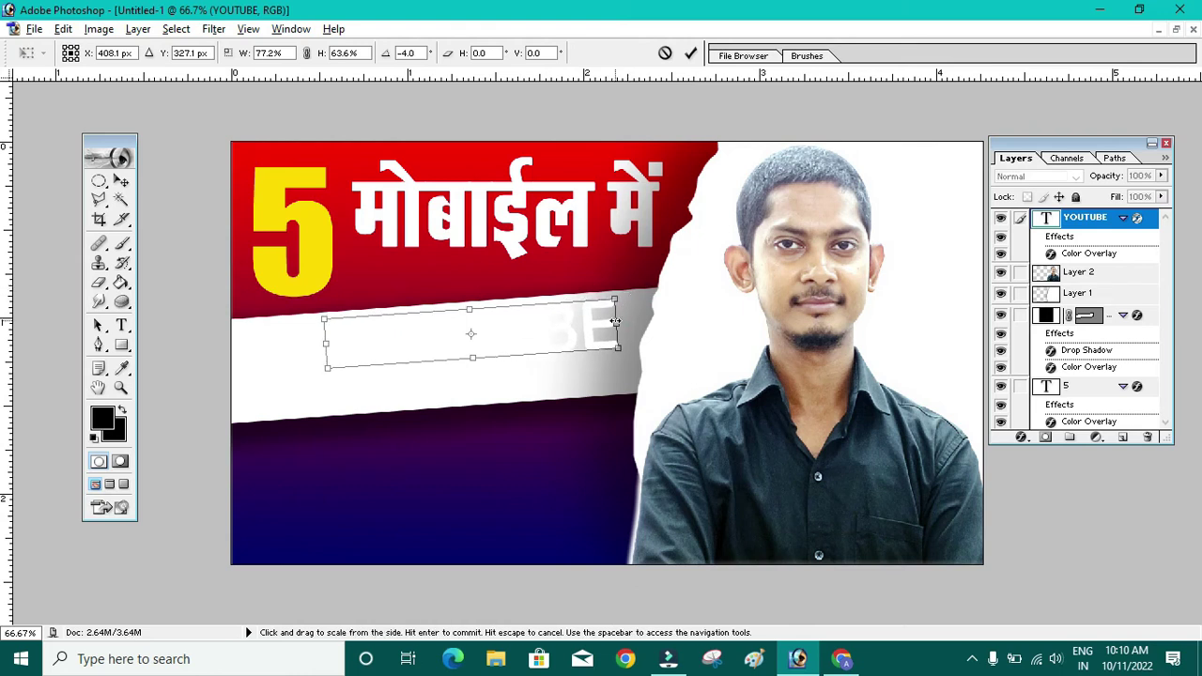
pyautogui.press('Return')
pyautogui.moveTo(608, 351); pyautogui.dragTo(622, 351)
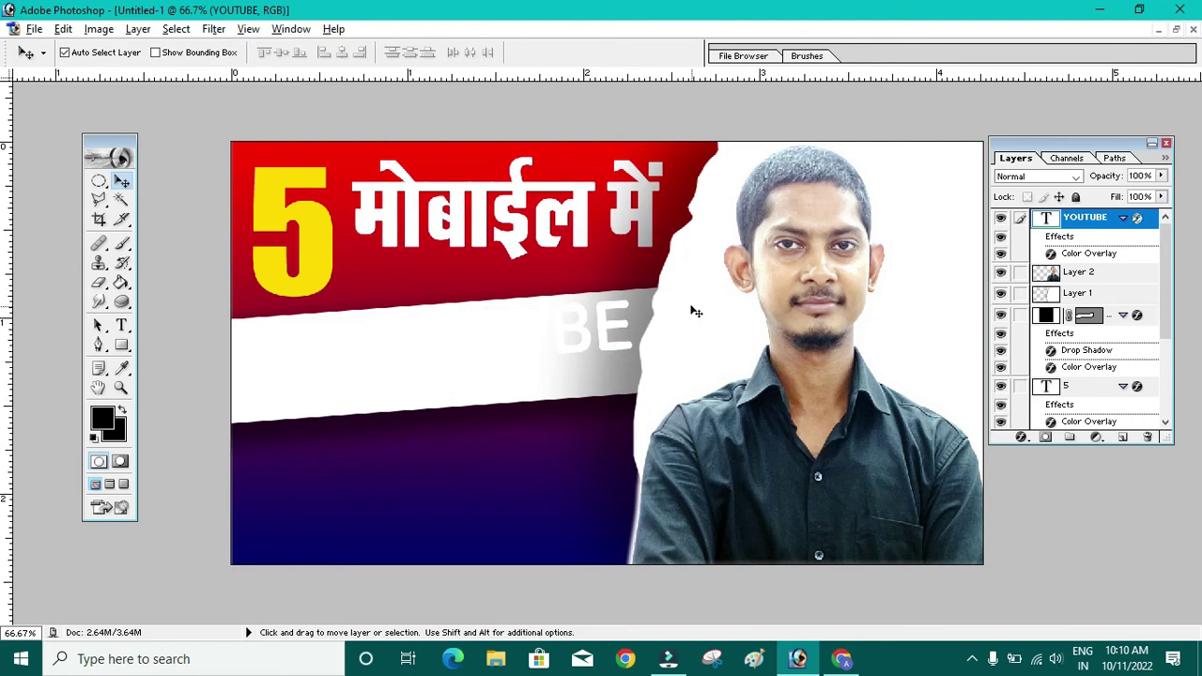
# Add a red #FF0000 Color Overlay to the YOUTUBE text
pyautogui.click(138, 29)
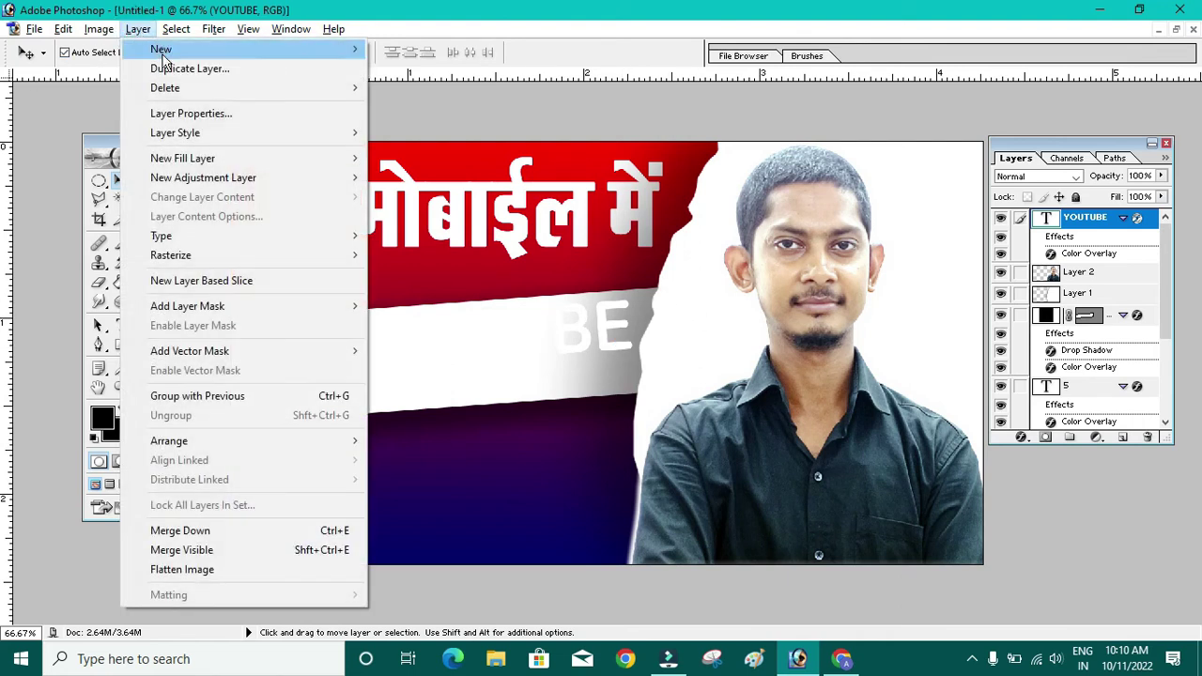
pyautogui.click(181, 133)
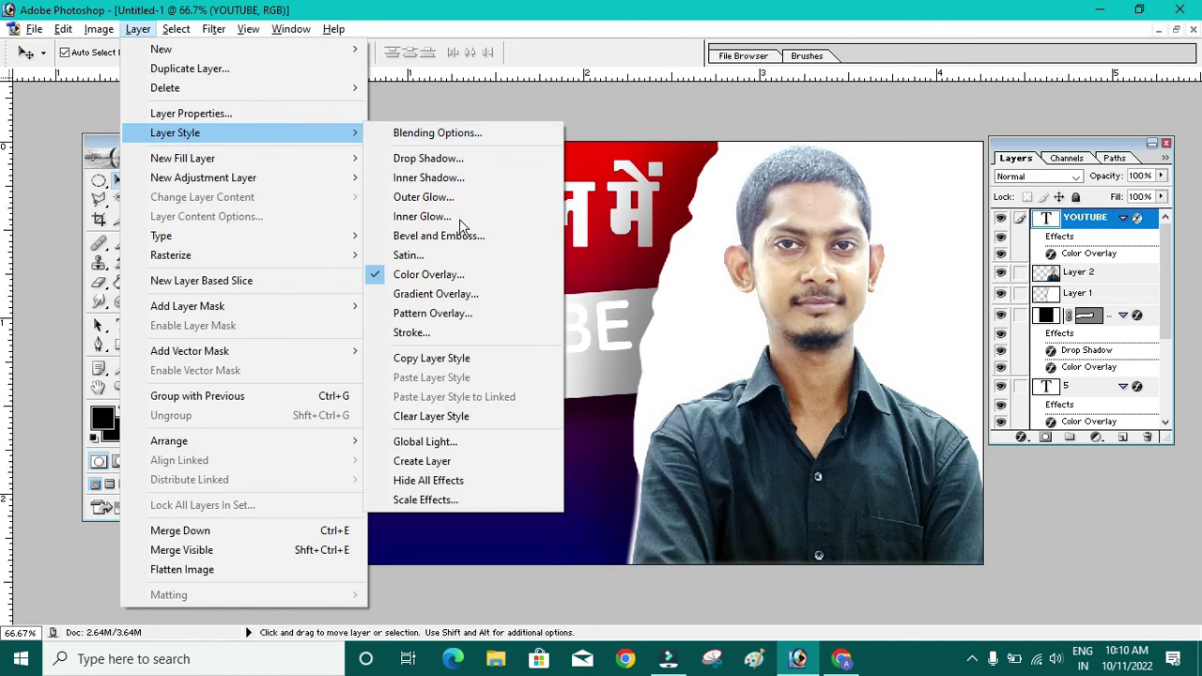
pyautogui.click(435, 274)
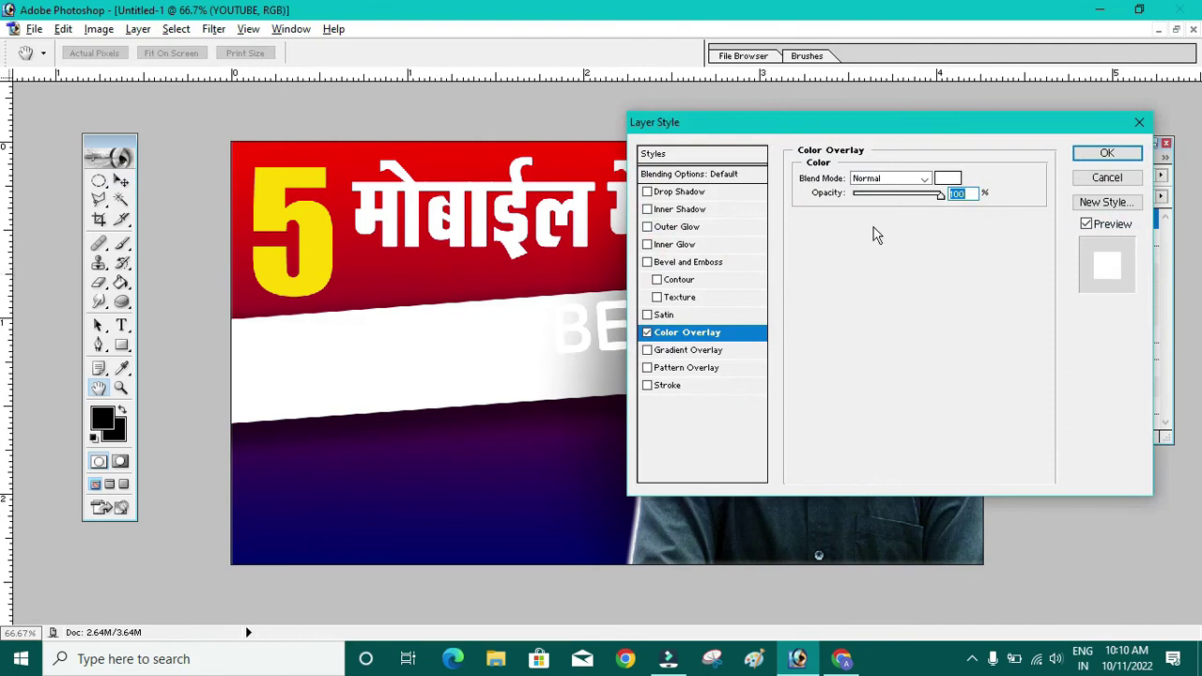
pyautogui.click(948, 179)
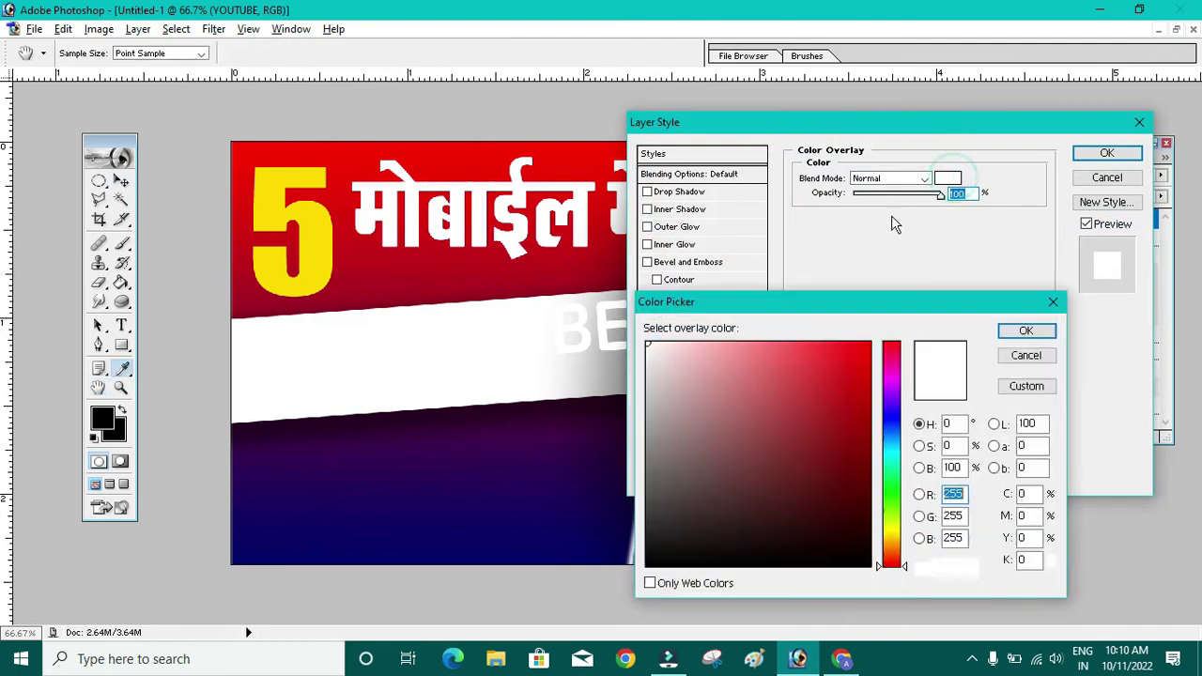
pyautogui.click(854, 377)
pyautogui.click(1024, 331)
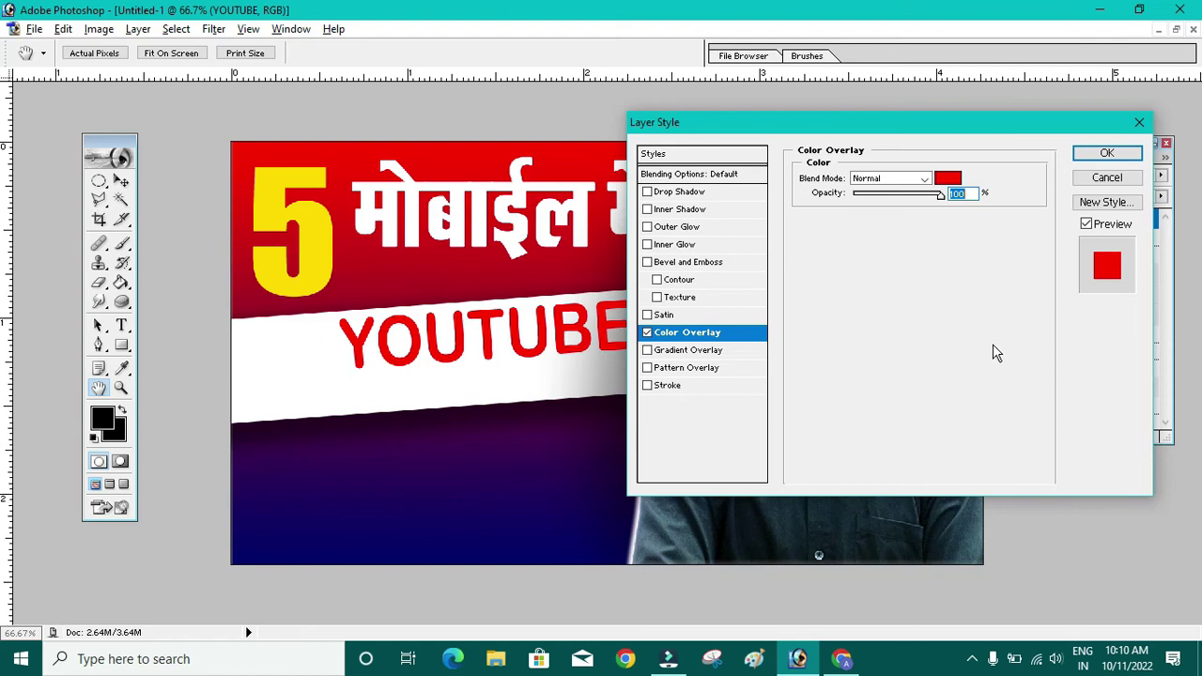
pyautogui.press('Return')
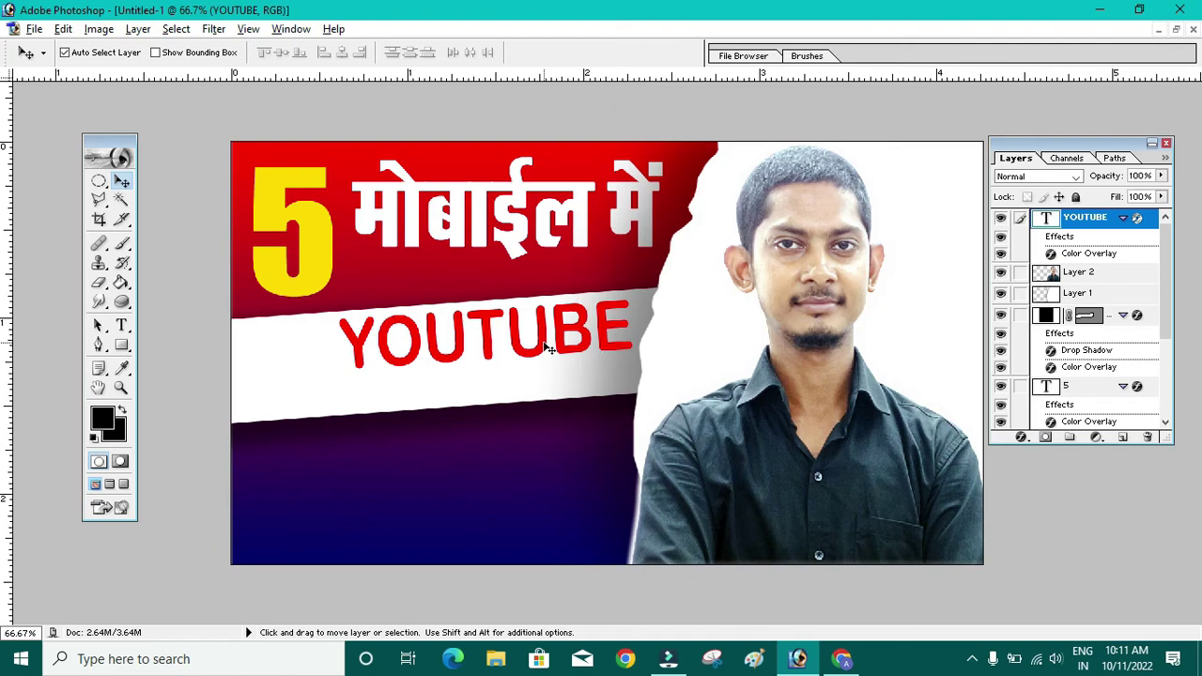
# Copy YOUTUBE to a line just below and retype the copy as 'Thumbnail'
pyautogui.moveTo(548, 348); pyautogui.dragTo(549, 388)
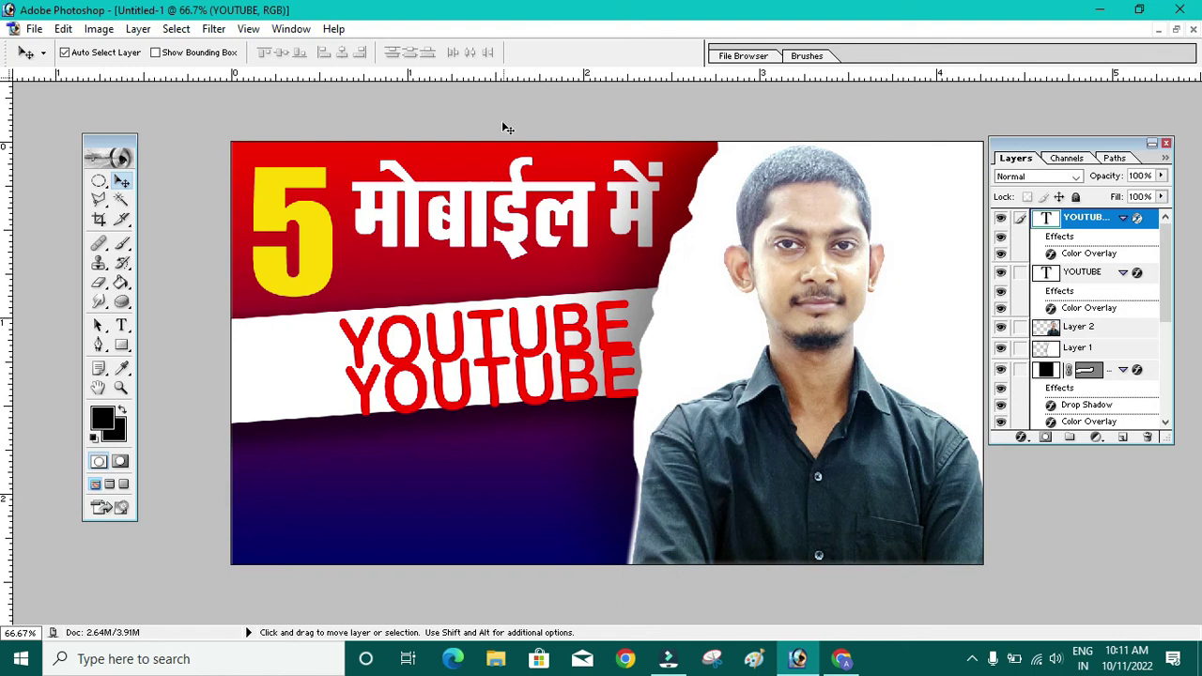
pyautogui.click(121, 325)
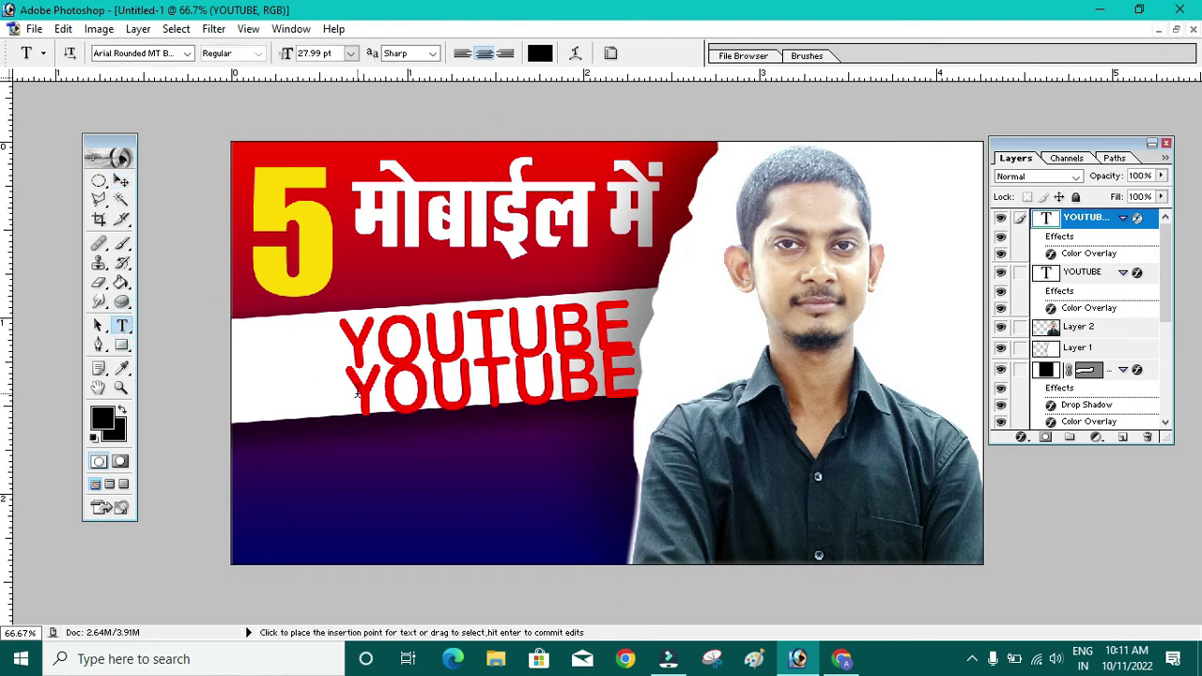
pyautogui.doubleClick(355, 389)
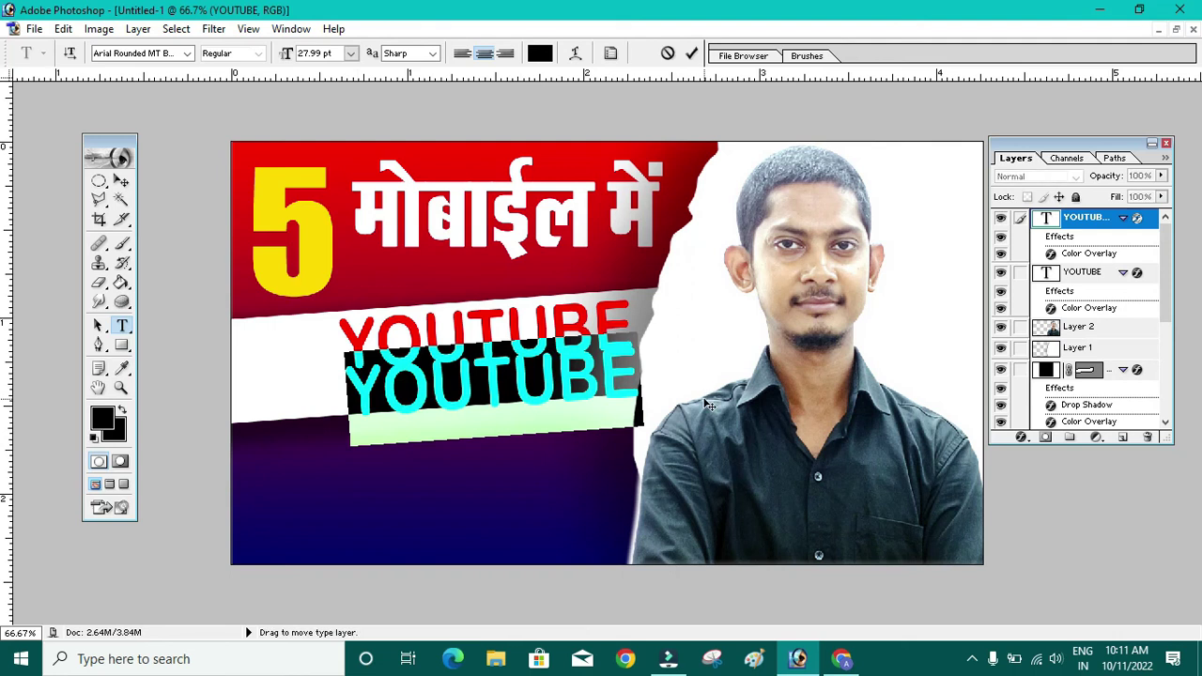
pyautogui.write('T')
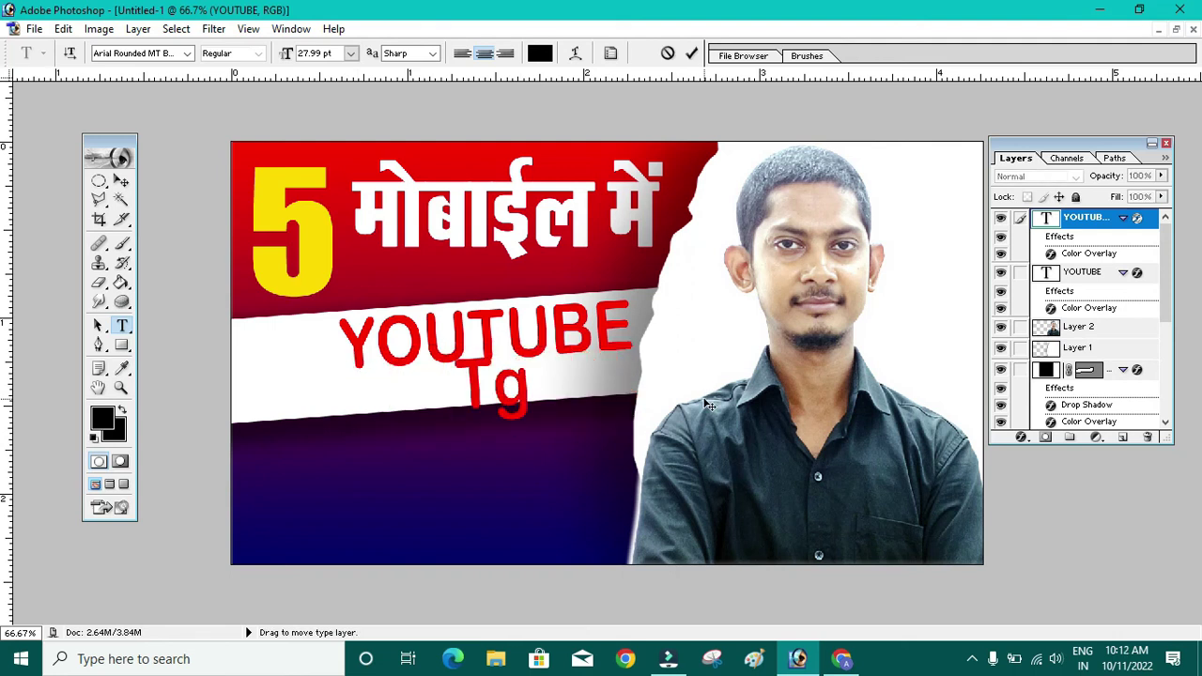
pyautogui.write('h')
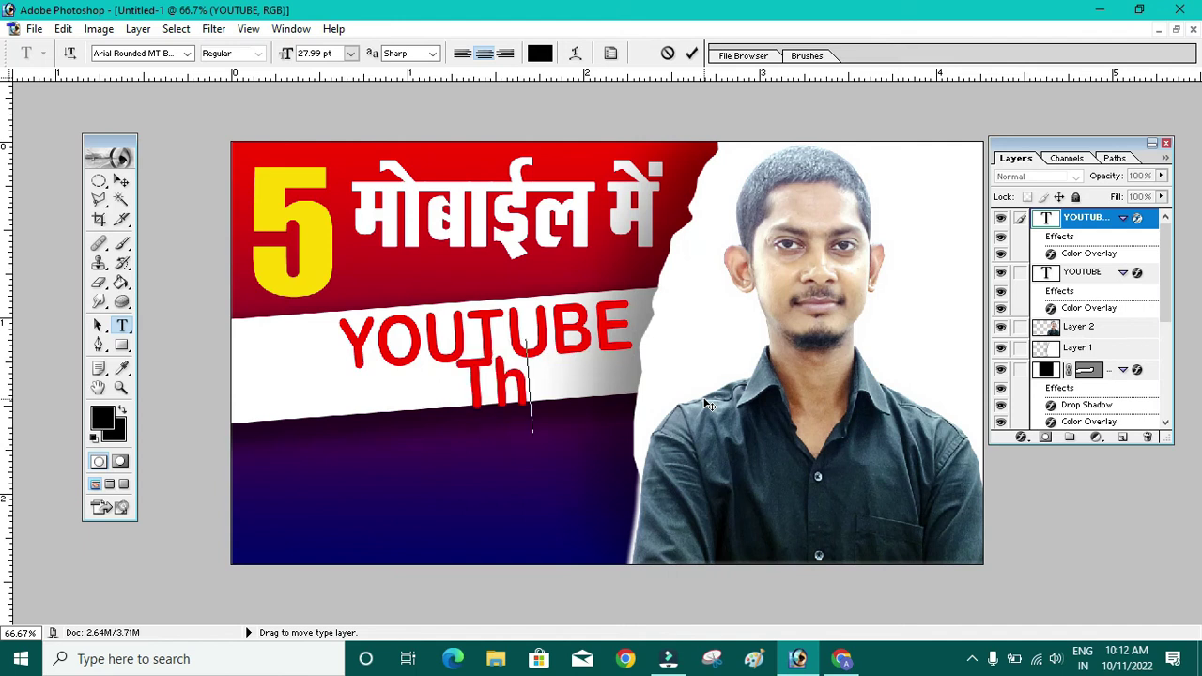
pyautogui.write('umb')
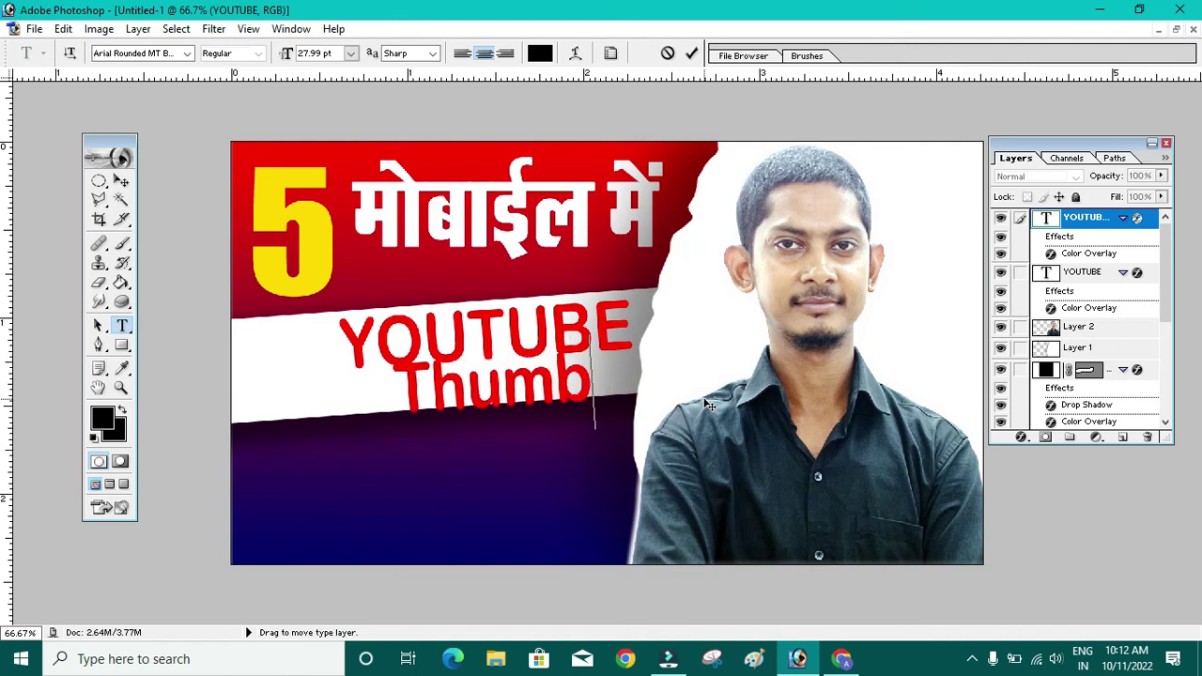
pyautogui.write('nail')
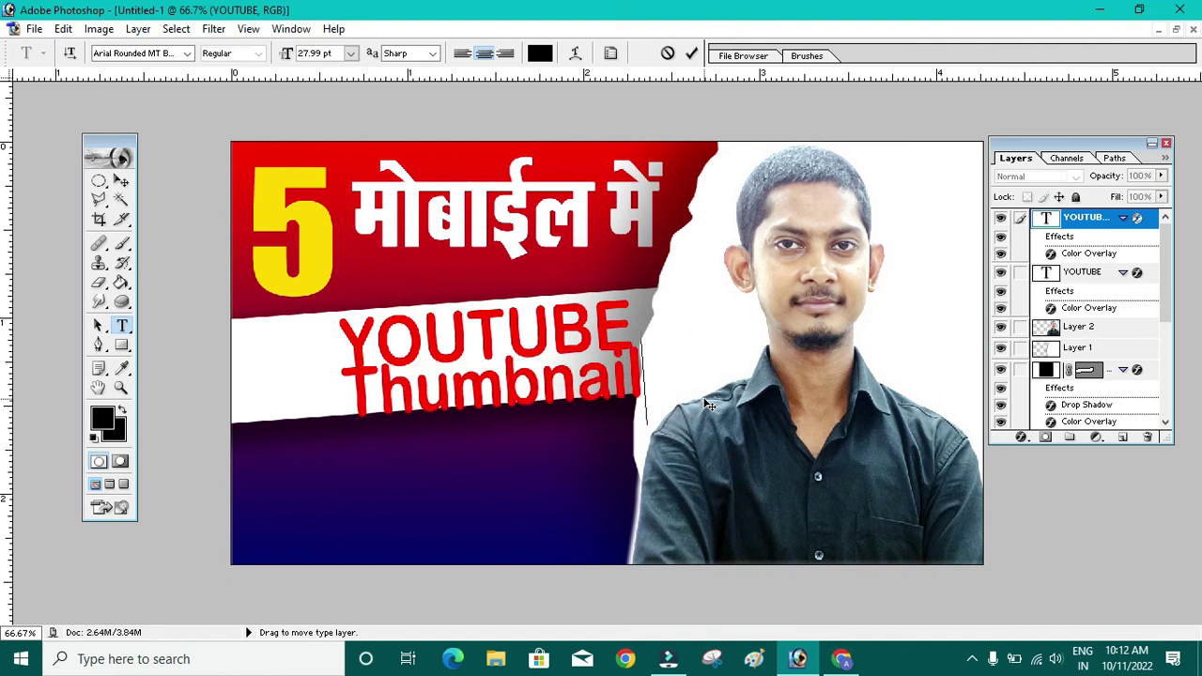
pyautogui.click(121, 180)
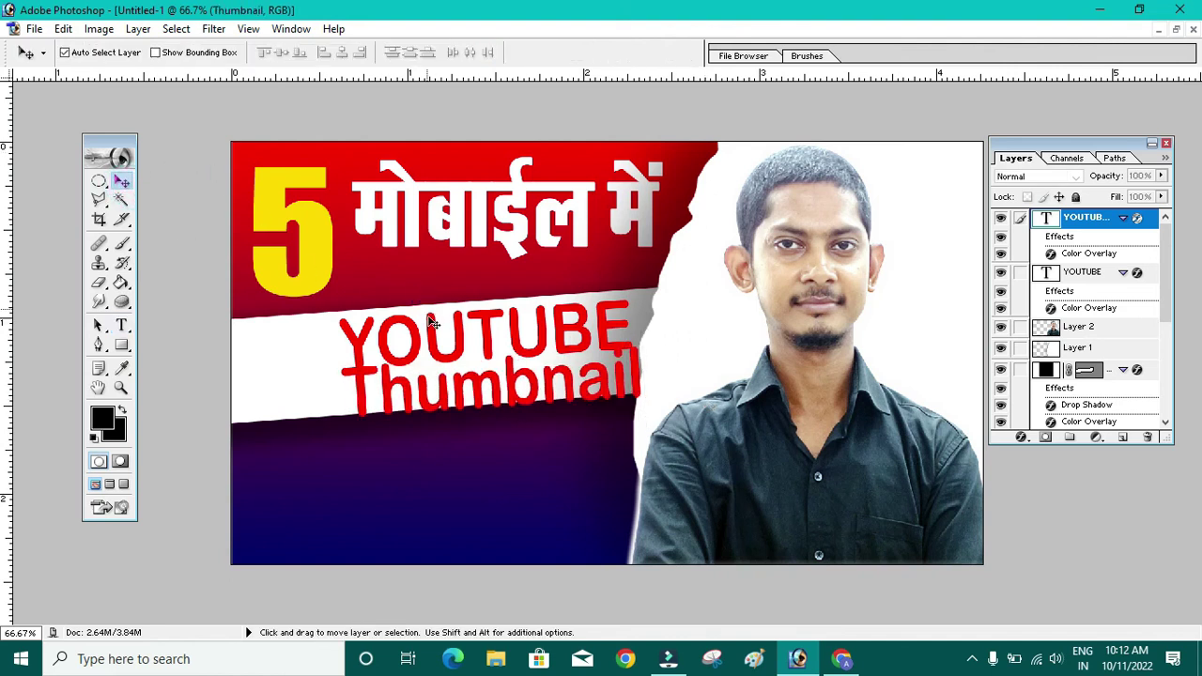
# Make the white band taller by extending its bottom edge downward
pyautogui.click(292, 380)
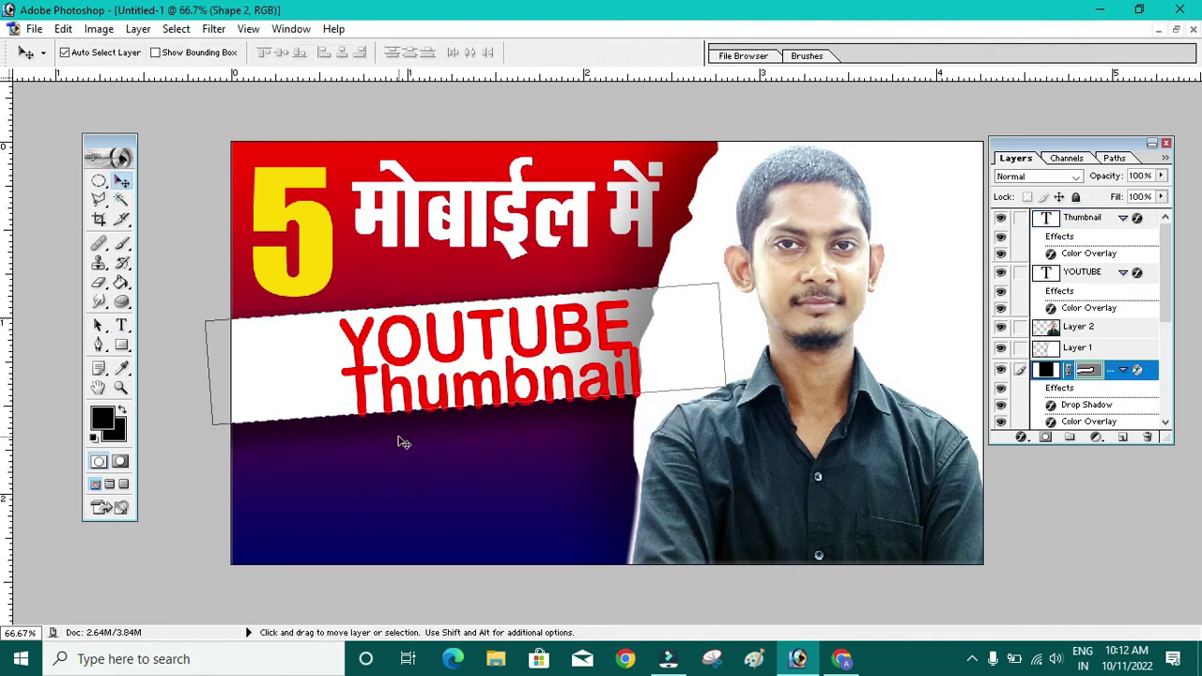
pyautogui.hotkey('ctrl', 't')
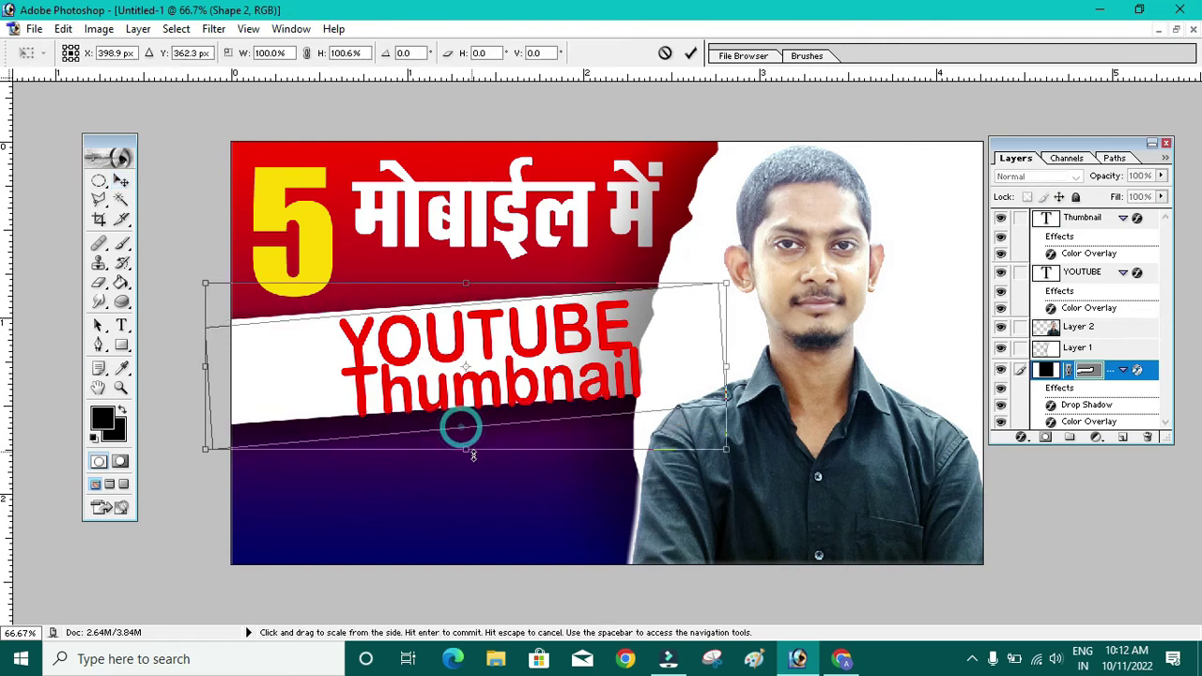
pyautogui.moveTo(462, 427); pyautogui.dragTo(479, 463)
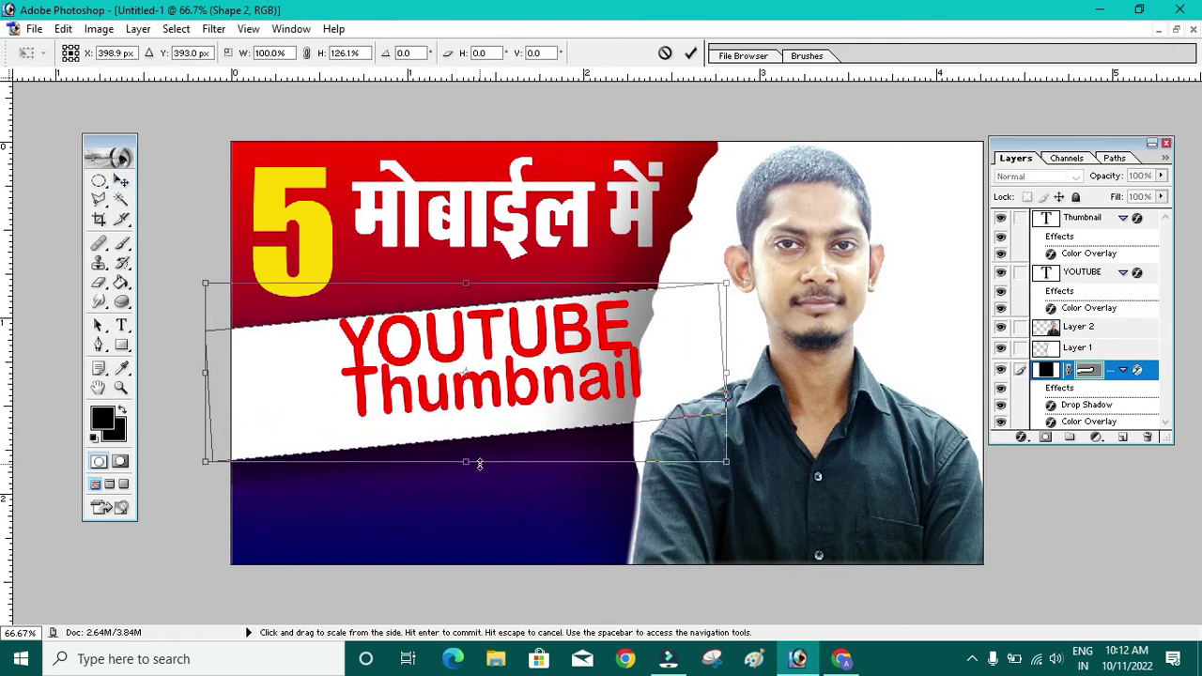
pyautogui.press('Return')
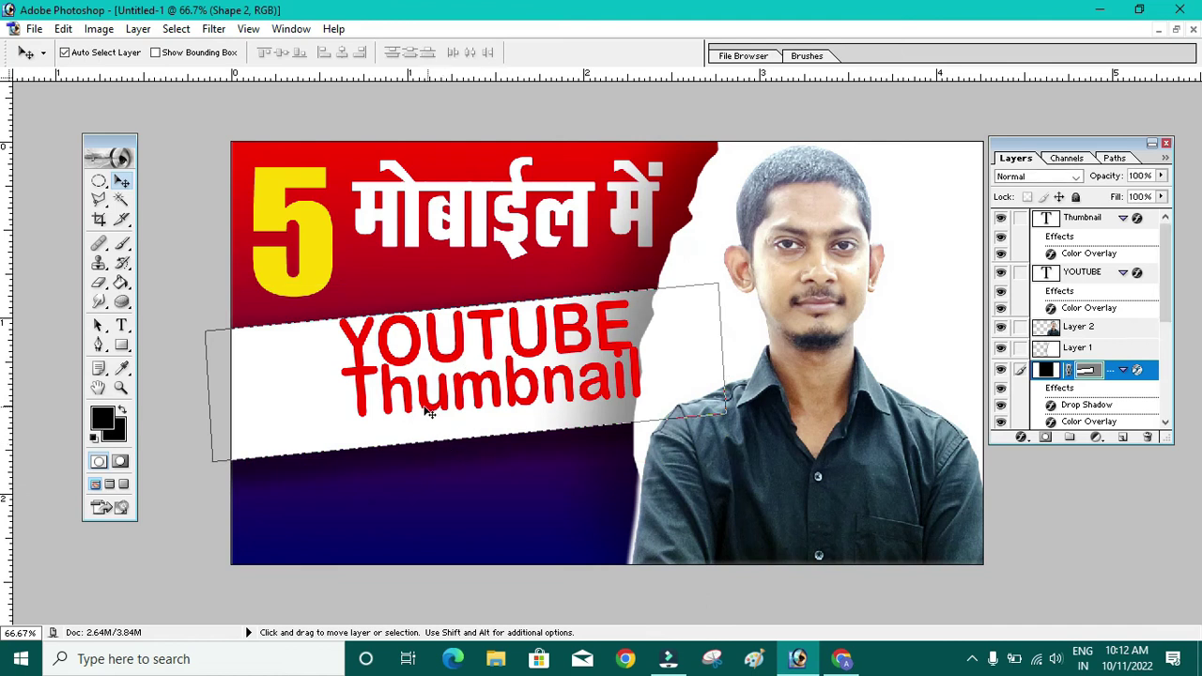
# Tilt Thumbnail slightly, move it left, and stretch it to about 124.5% width, 109.7% height
pyautogui.click(413, 399)
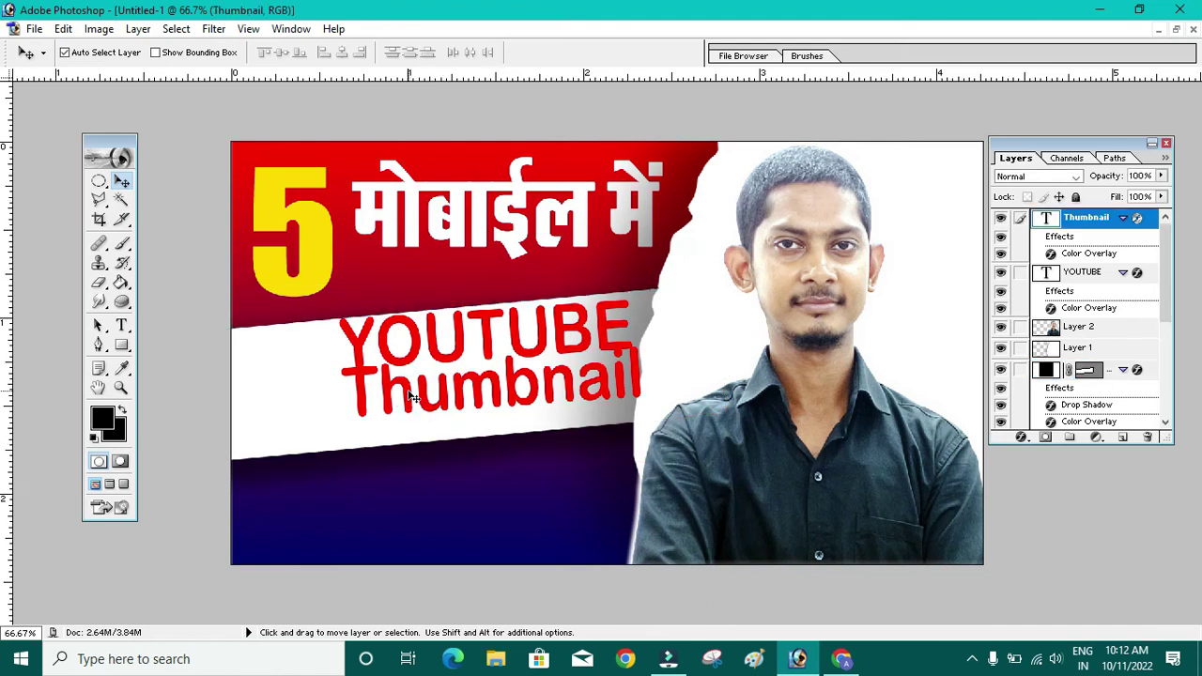
pyautogui.hotkey('ctrl', 't')
pyautogui.moveTo(652, 343); pyautogui.dragTo(653, 334)
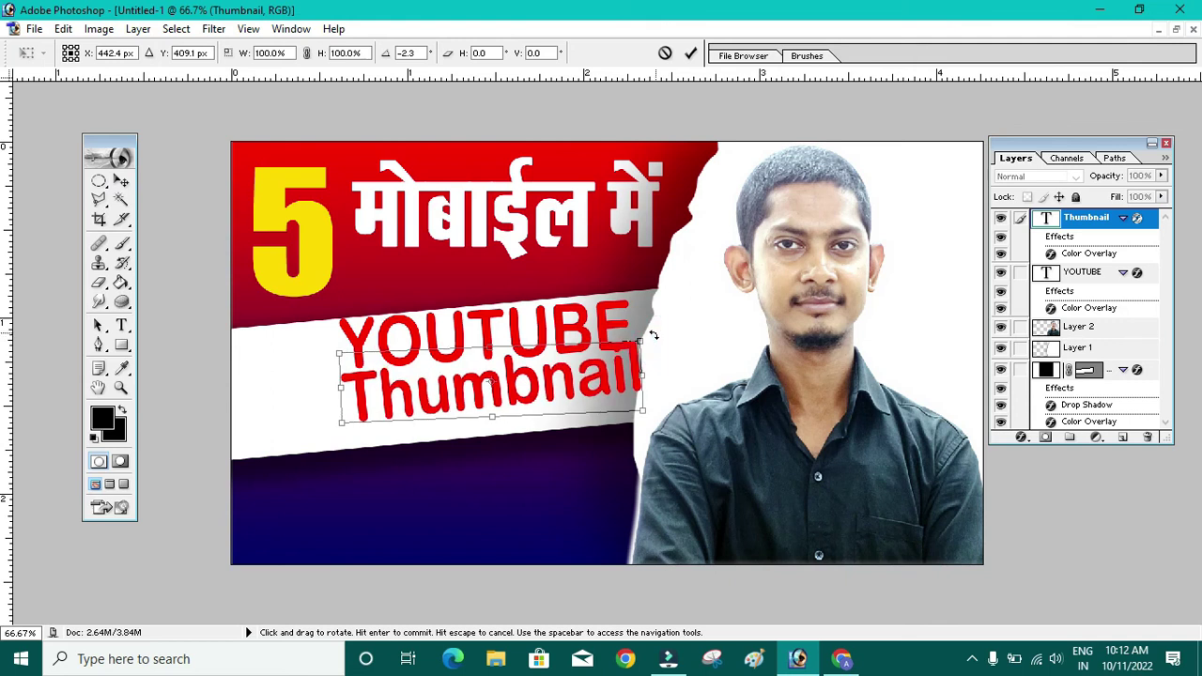
pyautogui.press('Return')
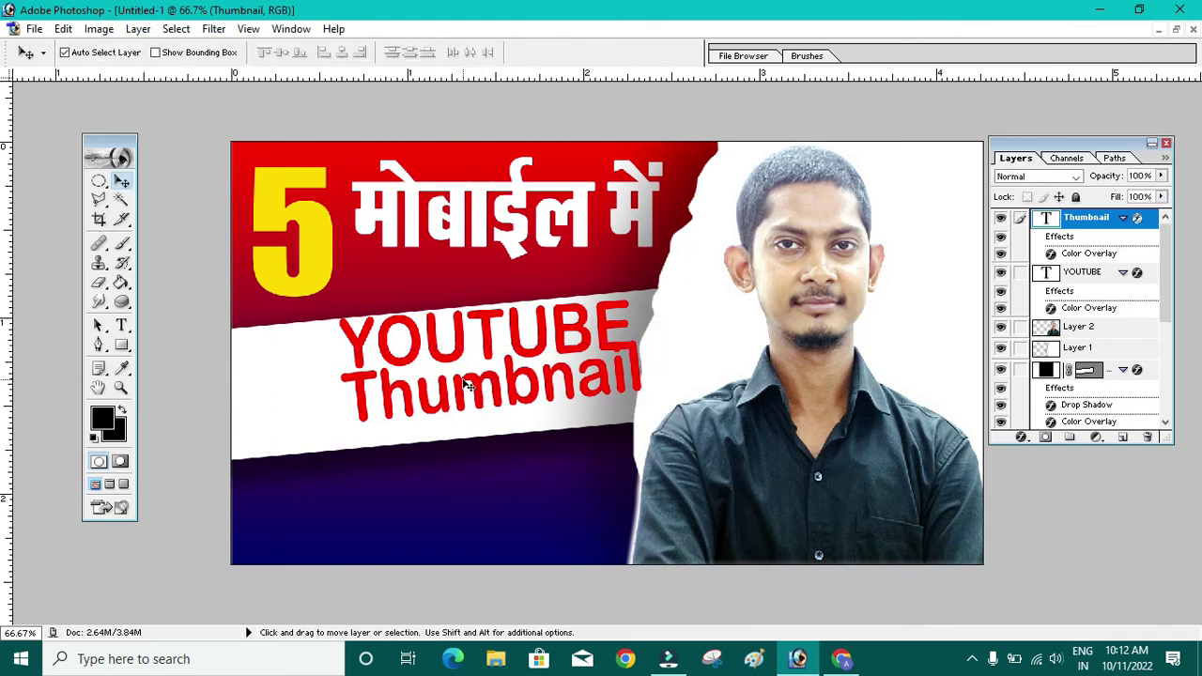
pyautogui.moveTo(466, 384); pyautogui.dragTo(367, 406)
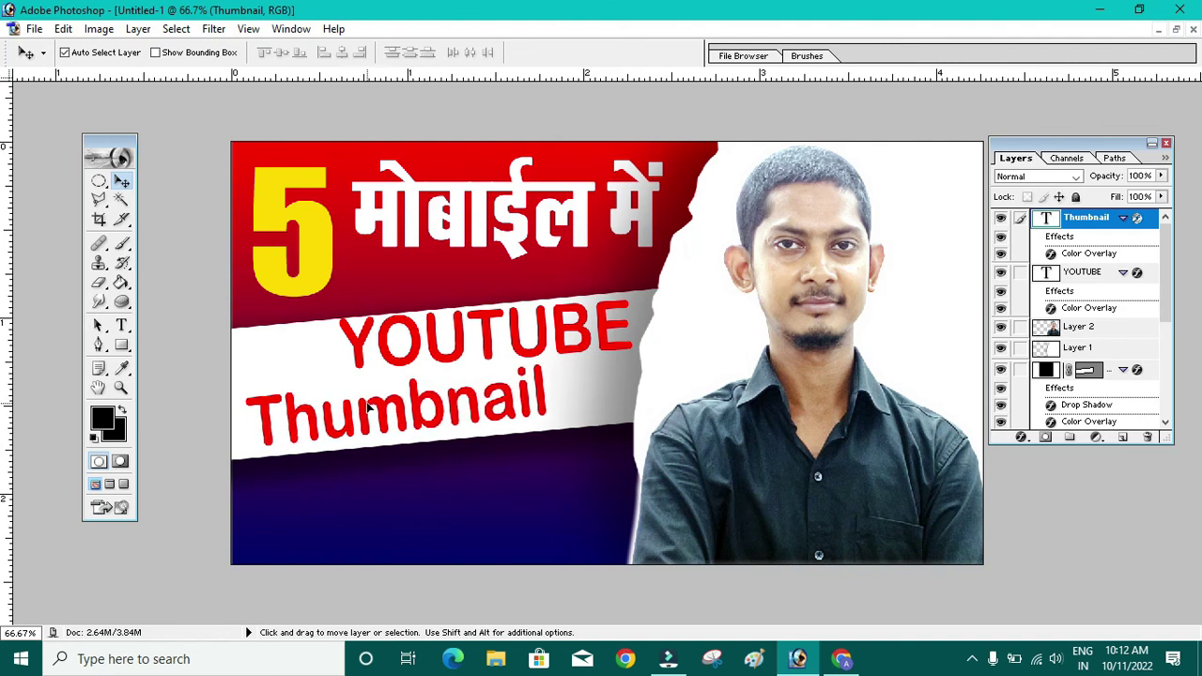
pyautogui.hotkey('ctrl', 't')
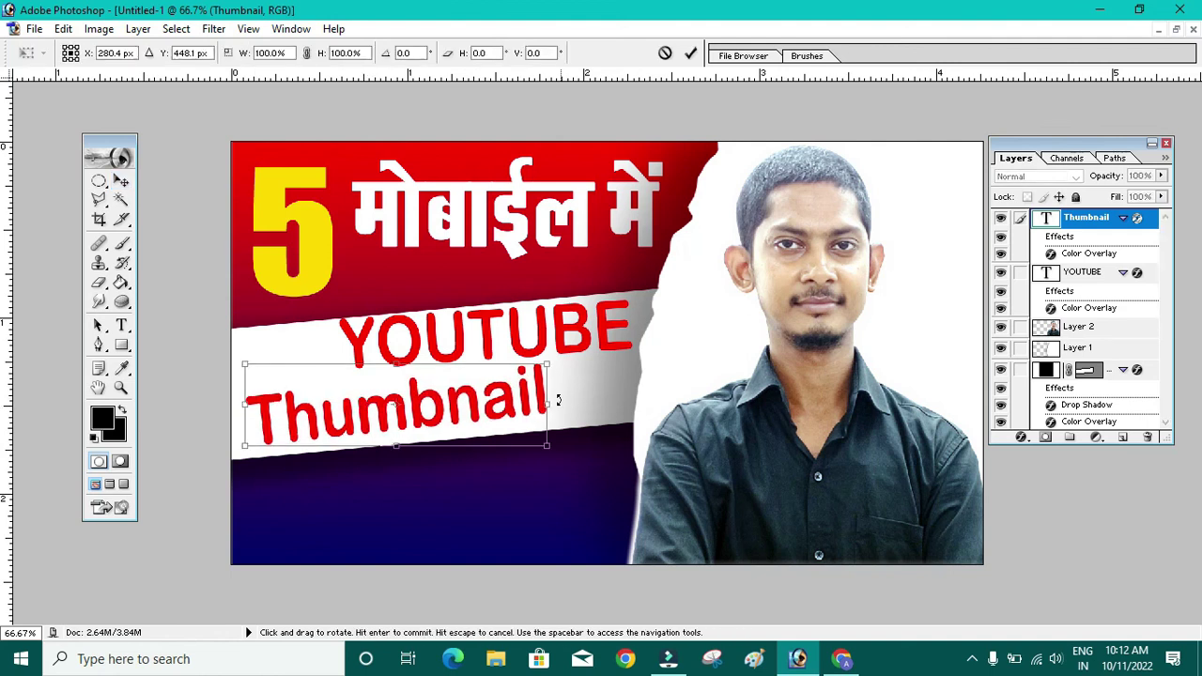
pyautogui.moveTo(548, 404); pyautogui.dragTo(621, 403)
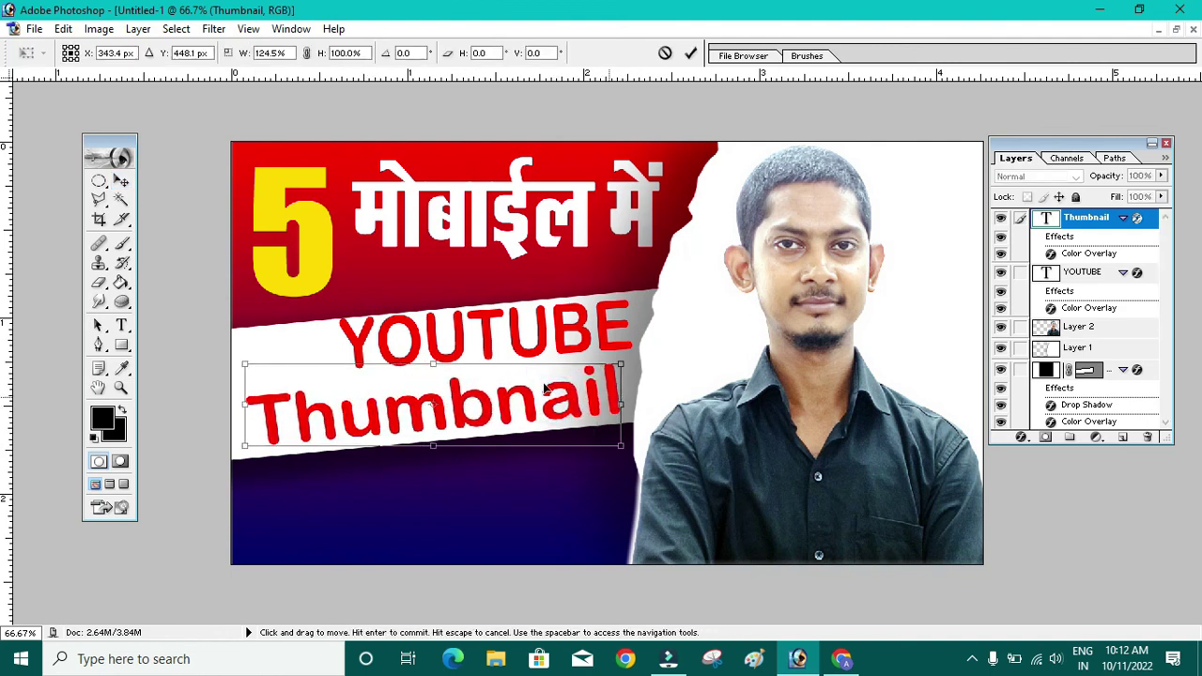
pyautogui.moveTo(438, 364); pyautogui.dragTo(437, 356)
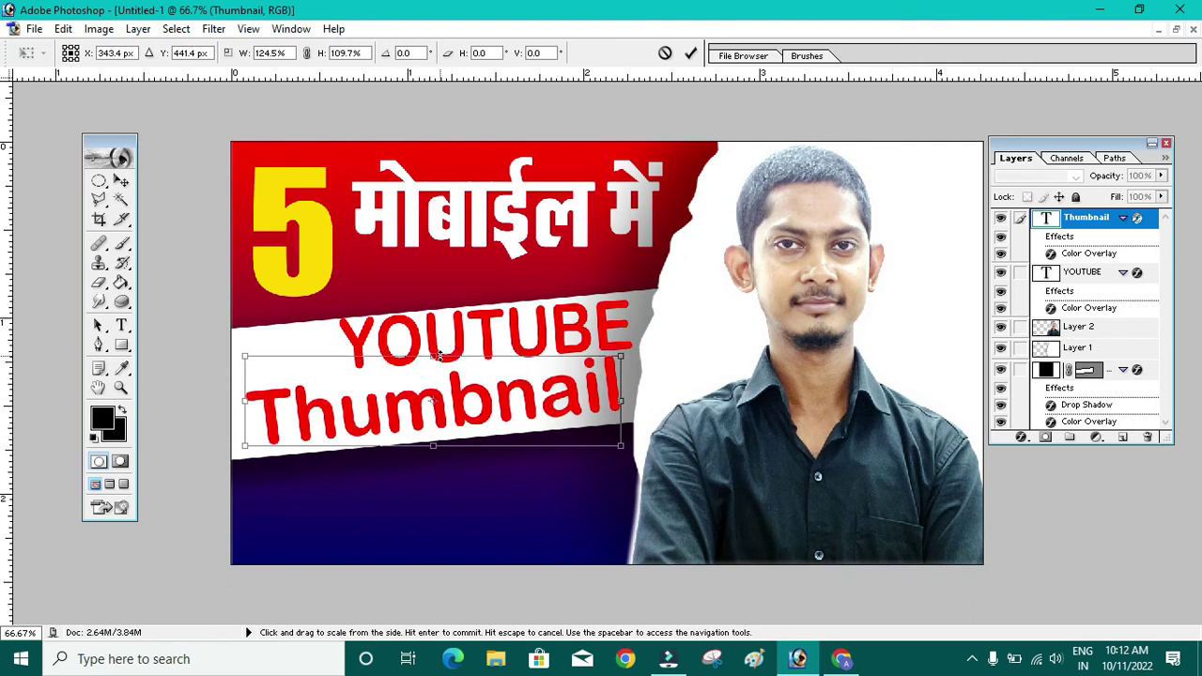
# Commit the Thumbnail stretch and rotate YOUTUBE about 1.4° to match the band's slant
pyautogui.press('Return')
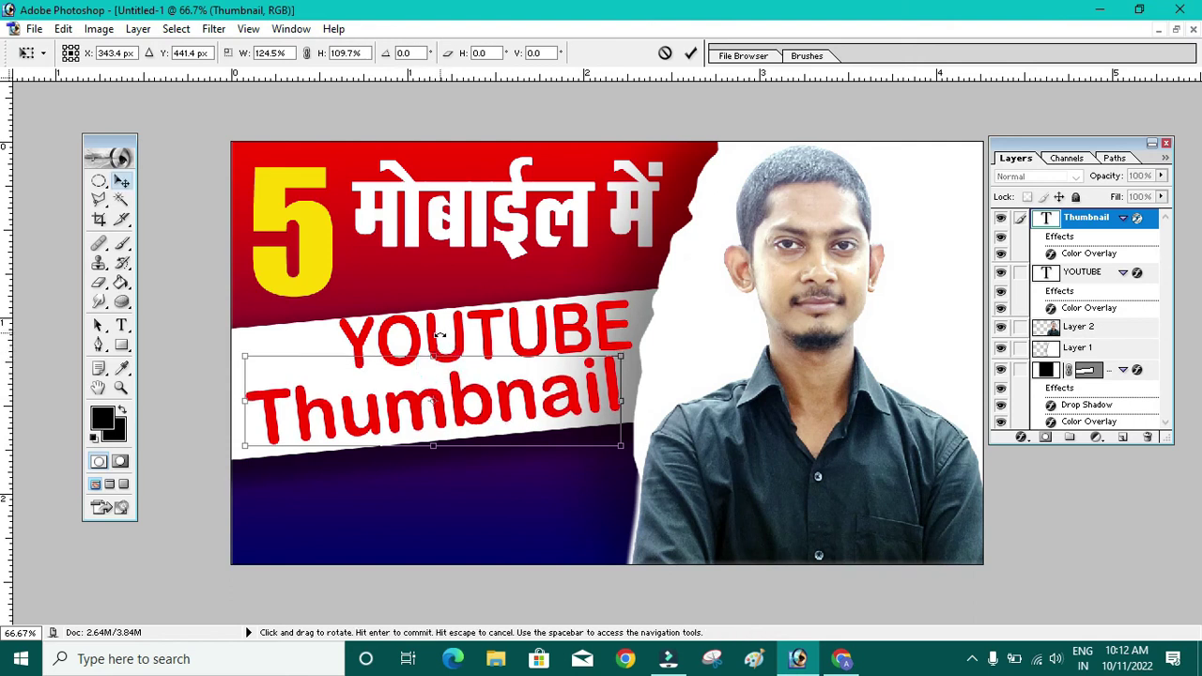
pyautogui.click(466, 343)
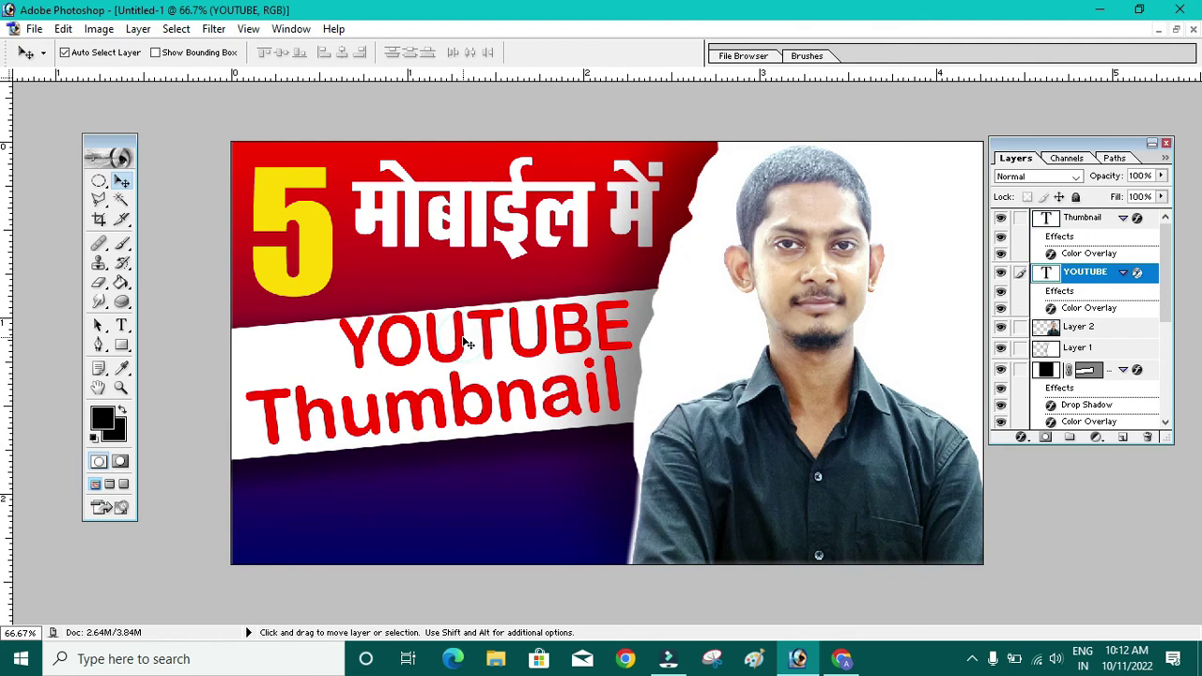
pyautogui.hotkey('ctrl', 't')
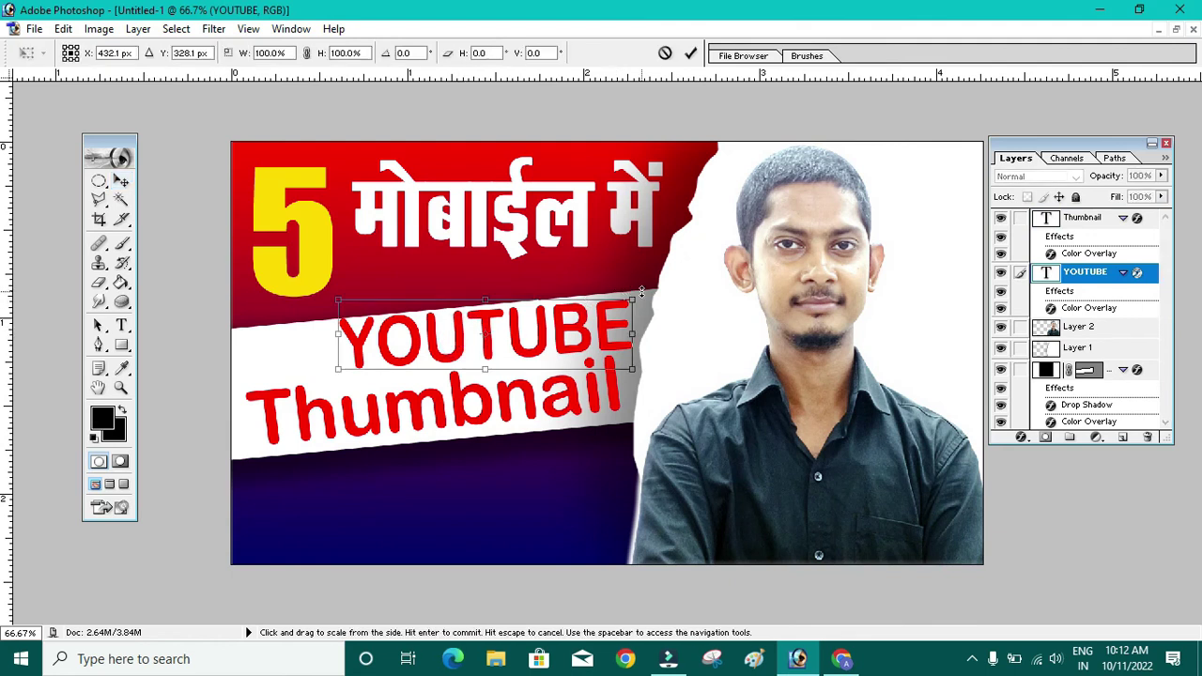
pyautogui.moveTo(646, 294); pyautogui.dragTo(647, 289)
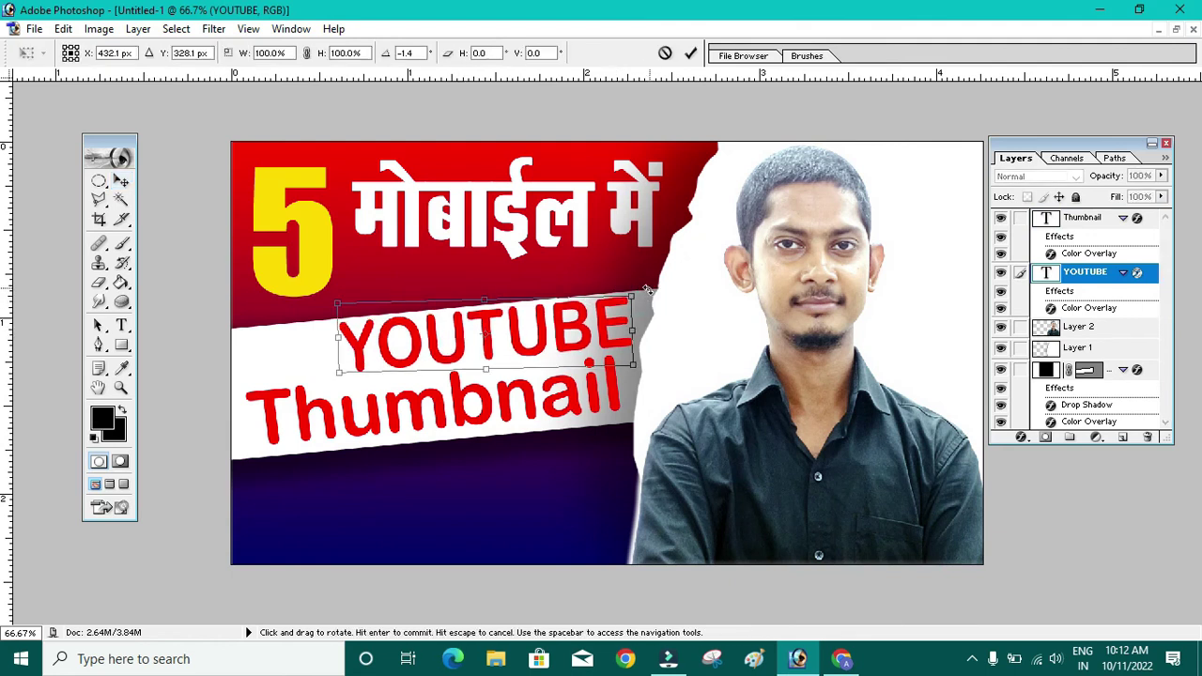
pyautogui.press('Return')
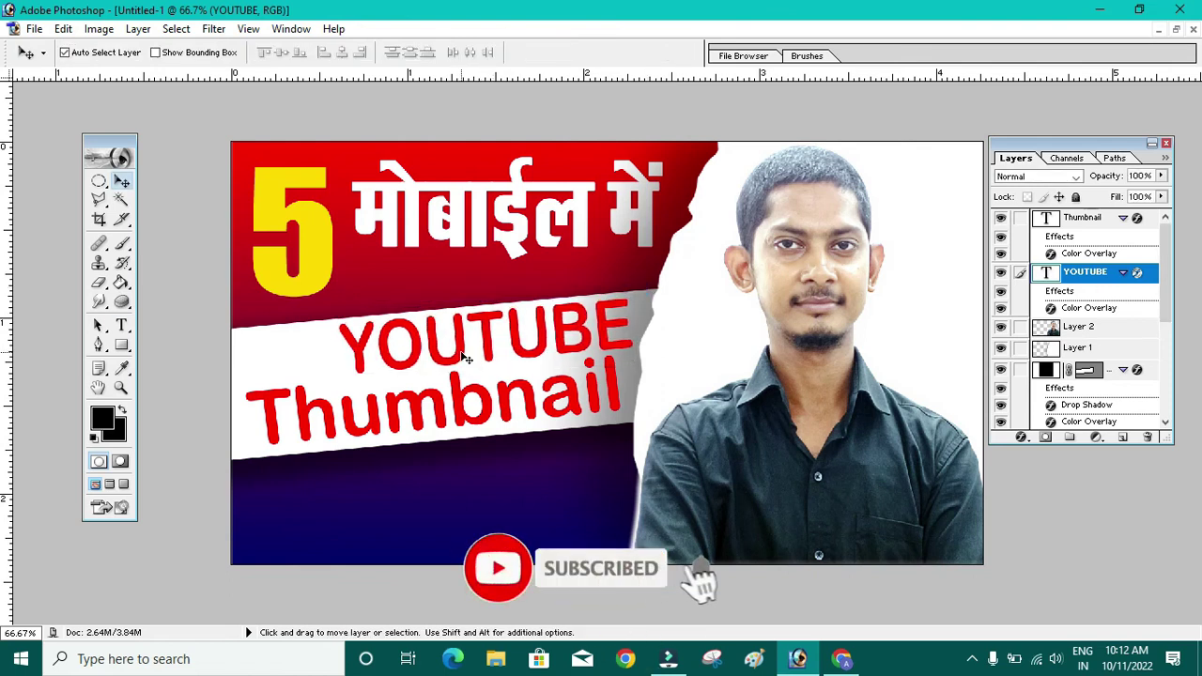
# Change the YOUTUBE font to Berlin Sans FB Demi Bold after trying the Arjun fonts
pyautogui.press('t')
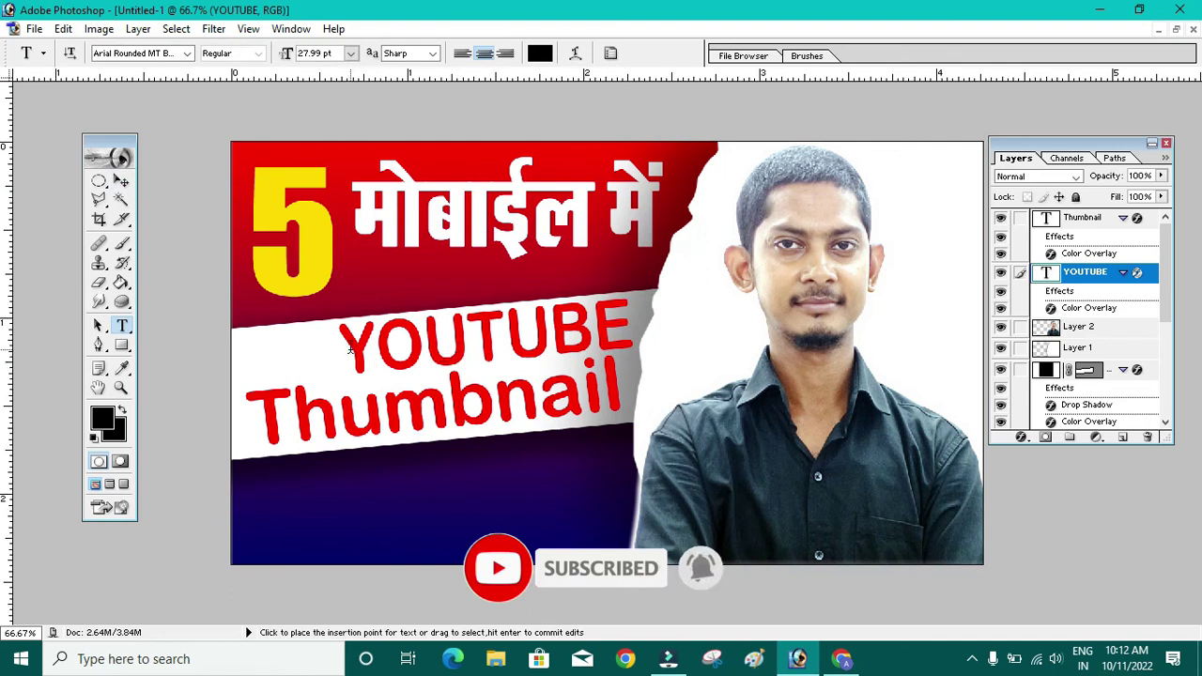
pyautogui.moveTo(350, 348); pyautogui.dragTo(648, 321)
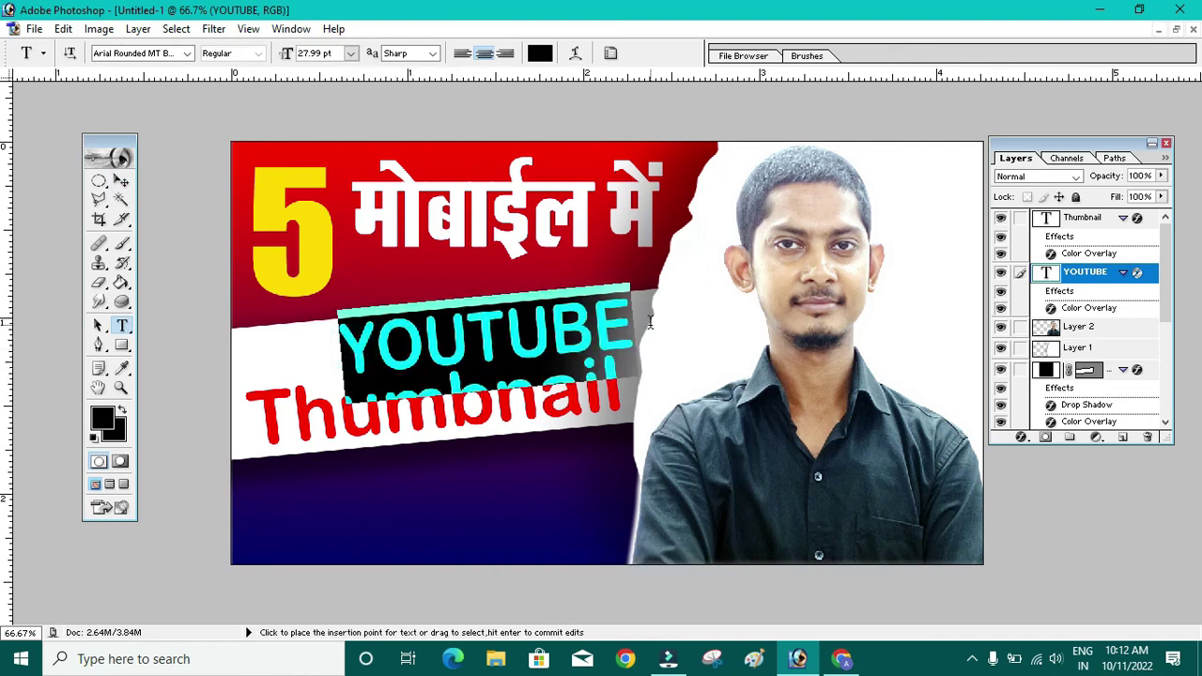
pyautogui.click(187, 54)
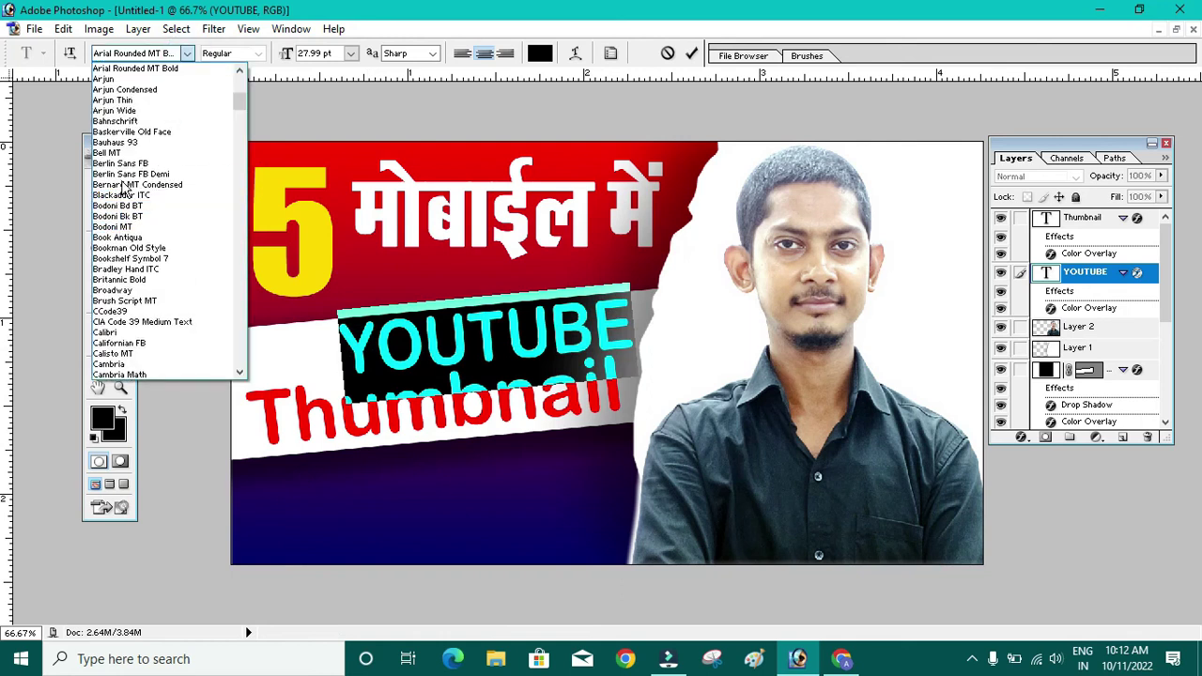
pyautogui.click(121, 89)
pyautogui.click(140, 54)
pyautogui.press('Down')
pyautogui.press('Down')
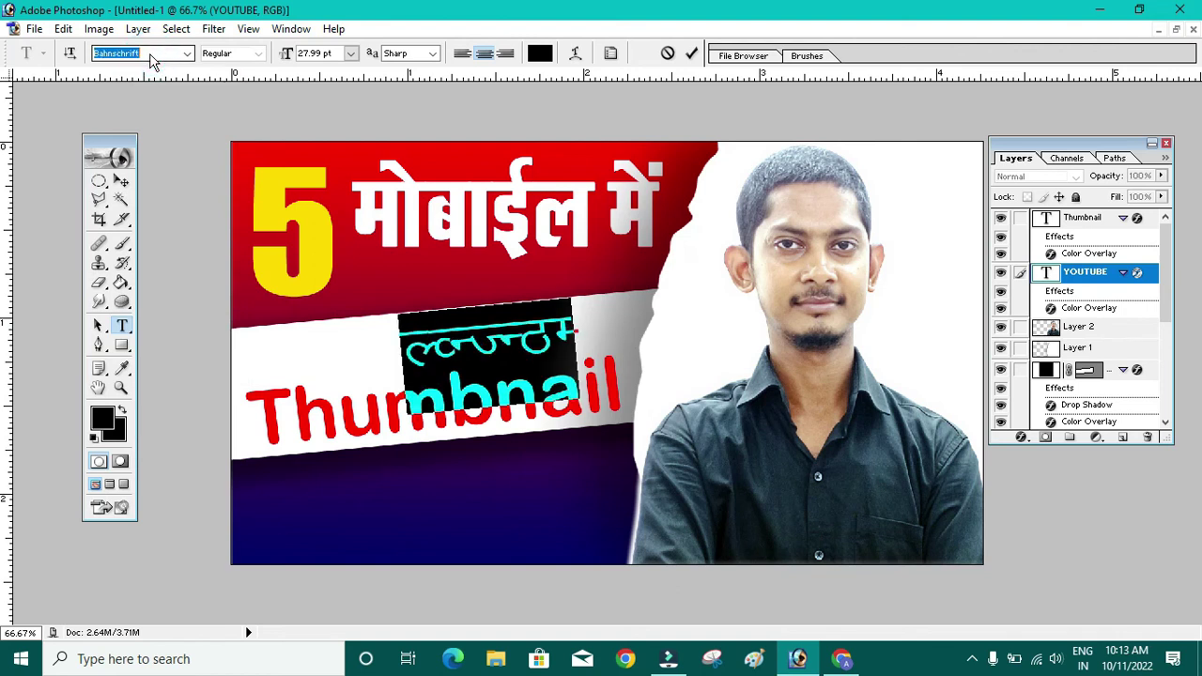
pyautogui.press('Down')
pyautogui.press('Down')
pyautogui.press('Down')
pyautogui.press('Down')
pyautogui.press('Down')
pyautogui.press('Down')
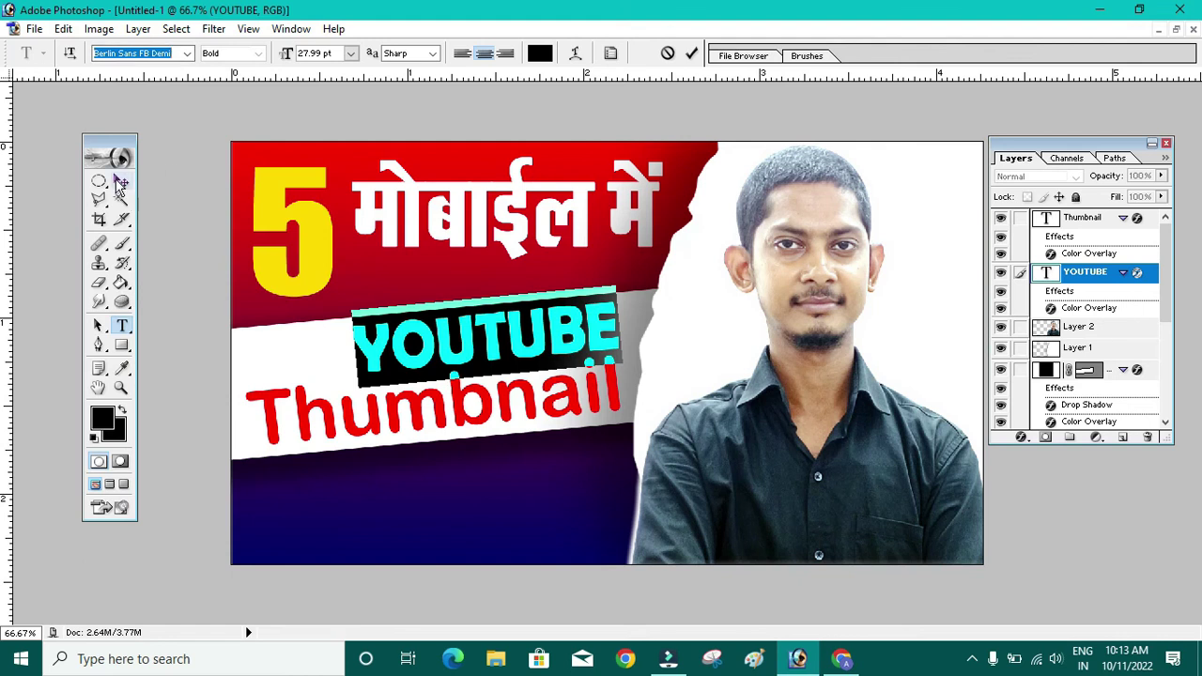
pyautogui.click(121, 181)
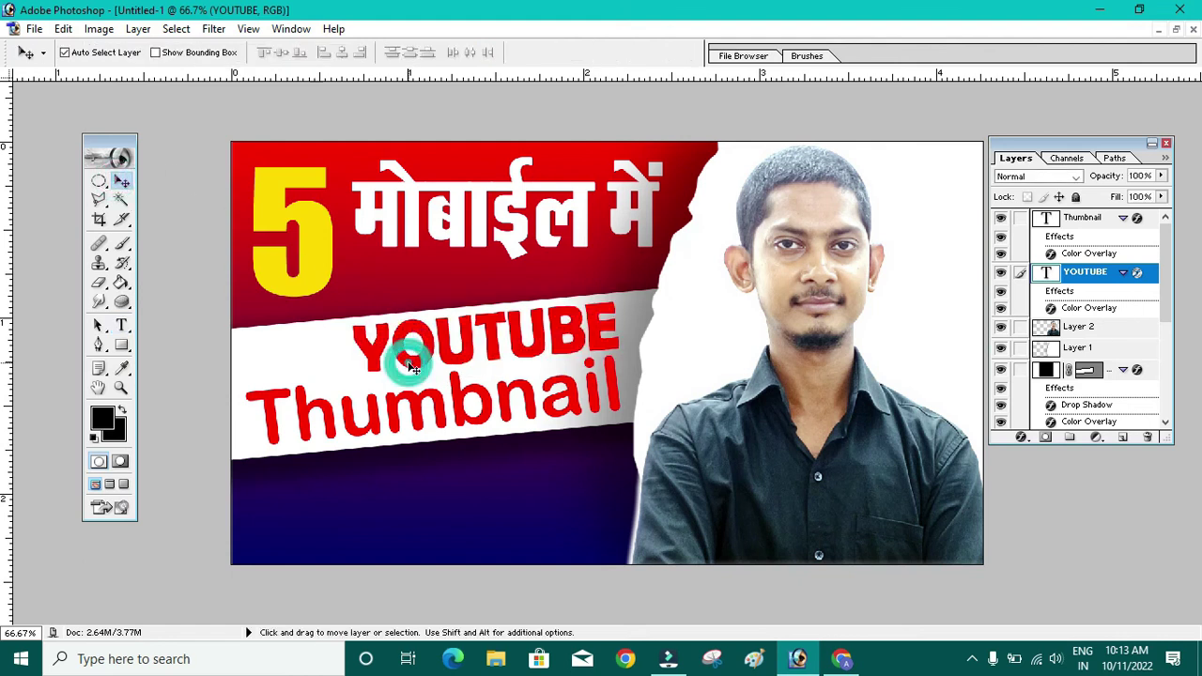
# Stretch YOUTUBE to about 110% of its width
pyautogui.hotkey('ctrl', 't')
pyautogui.moveTo(353, 340); pyautogui.dragTo(321, 348)
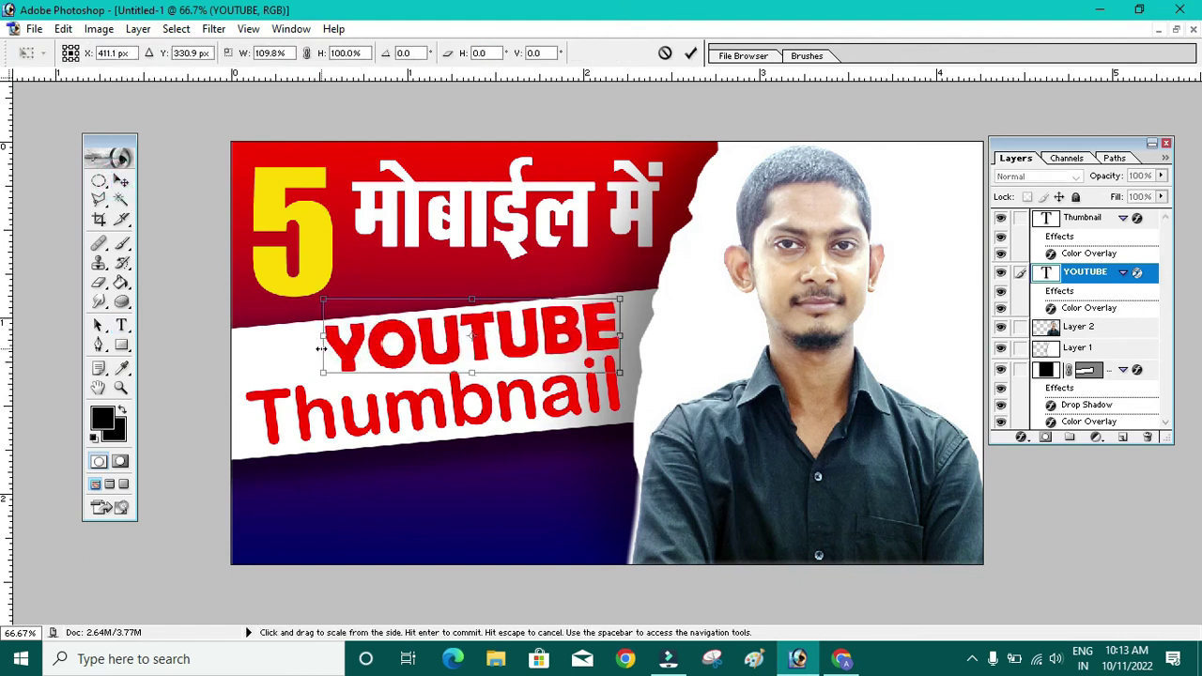
pyautogui.press('Return')
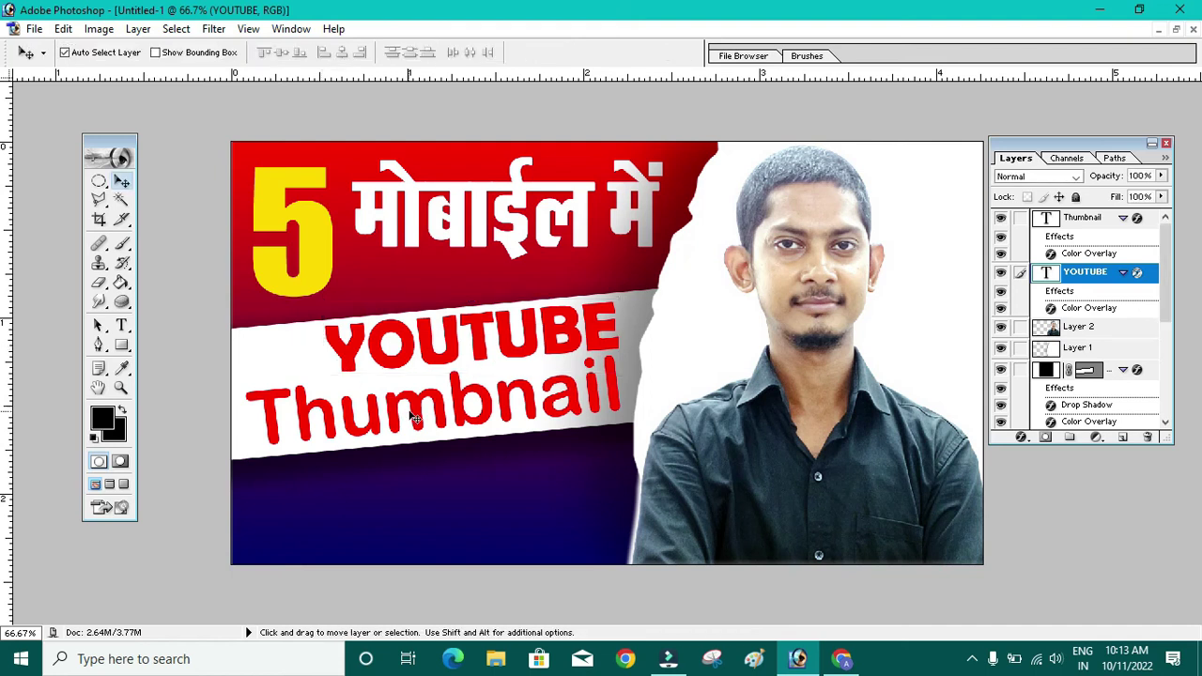
# Give the Thumbnail text a black #000000 Color Overlay
pyautogui.click(422, 413)
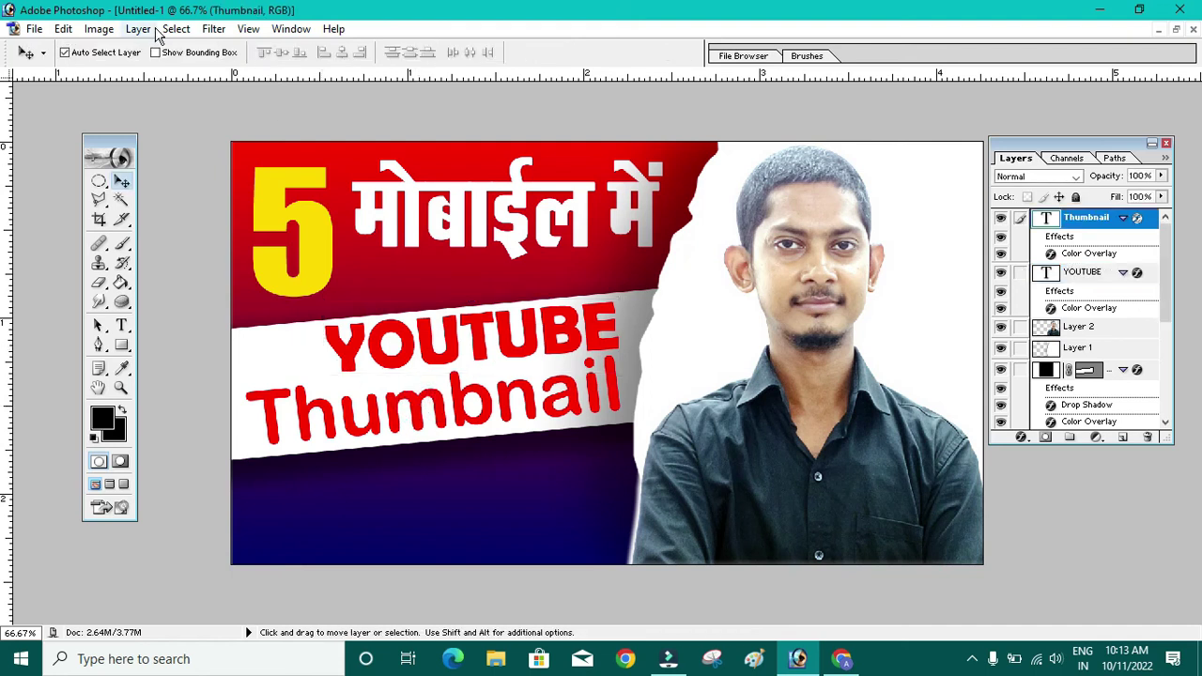
pyautogui.click(138, 29)
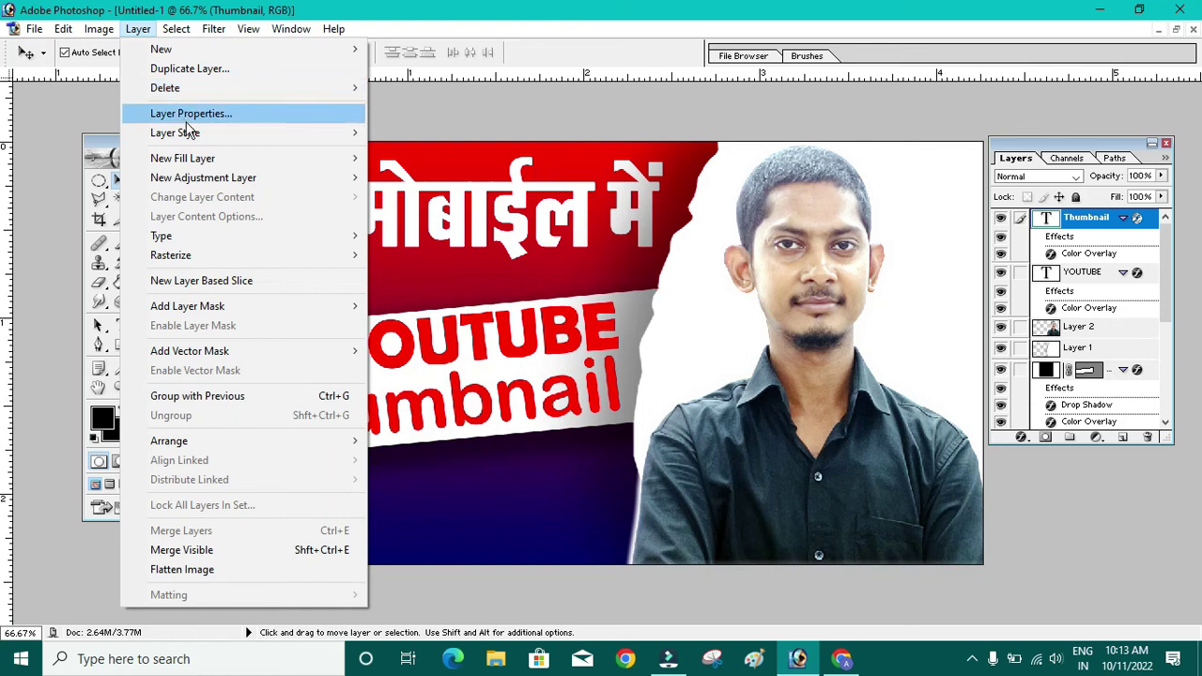
pyautogui.click(411, 282)
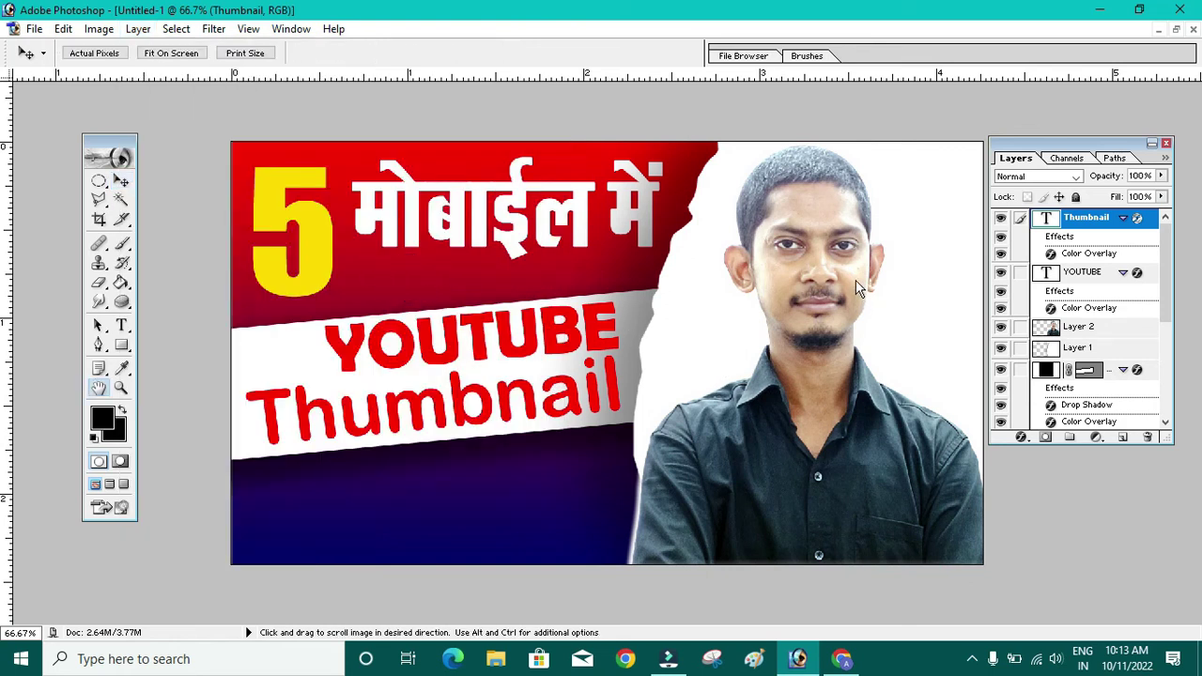
pyautogui.click(951, 172)
pyautogui.moveTo(857, 450); pyautogui.dragTo(837, 565)
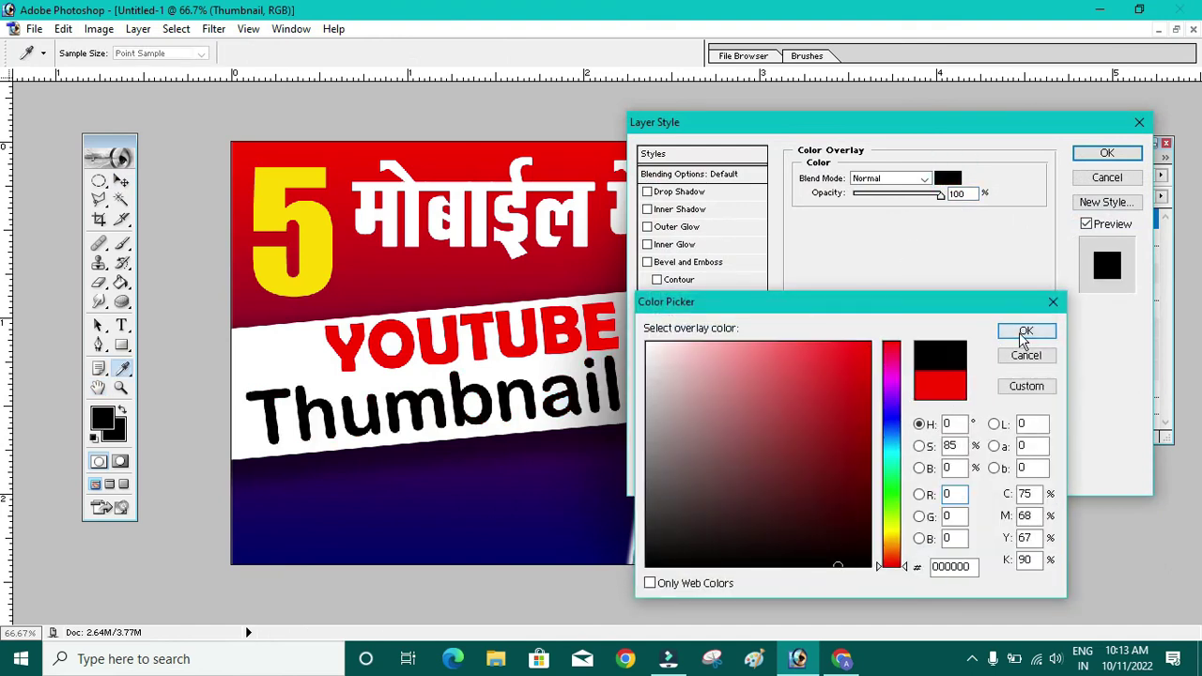
pyautogui.click(1025, 331)
pyautogui.click(1108, 153)
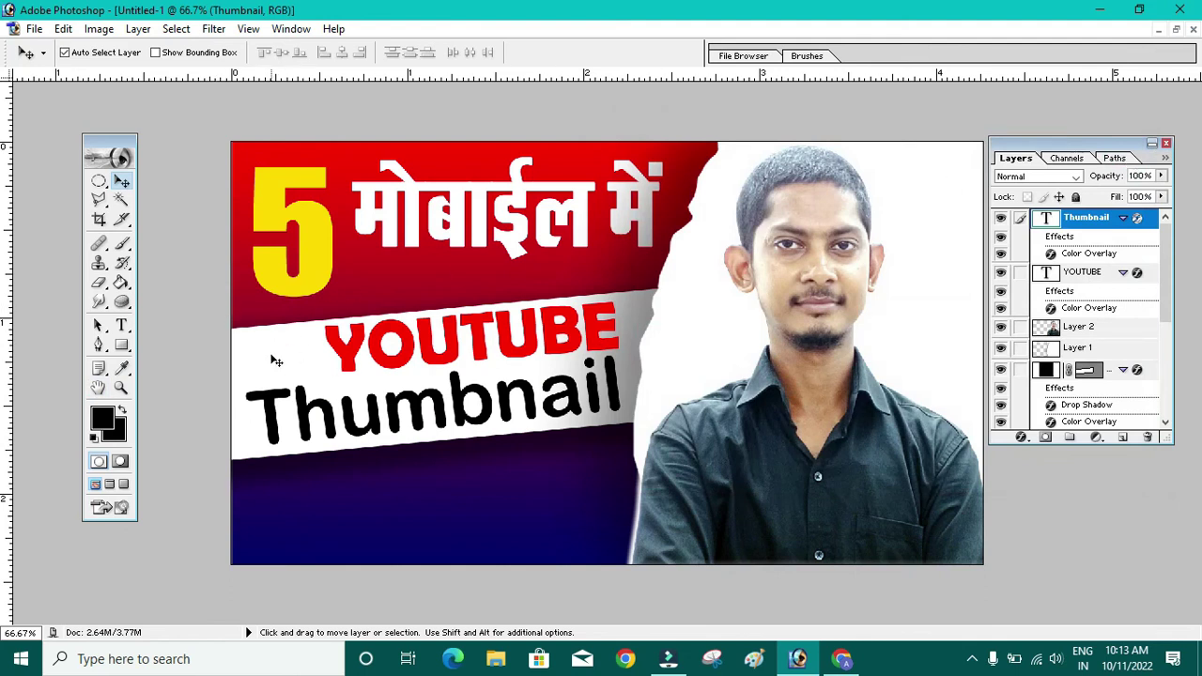
pyautogui.click(34, 28)
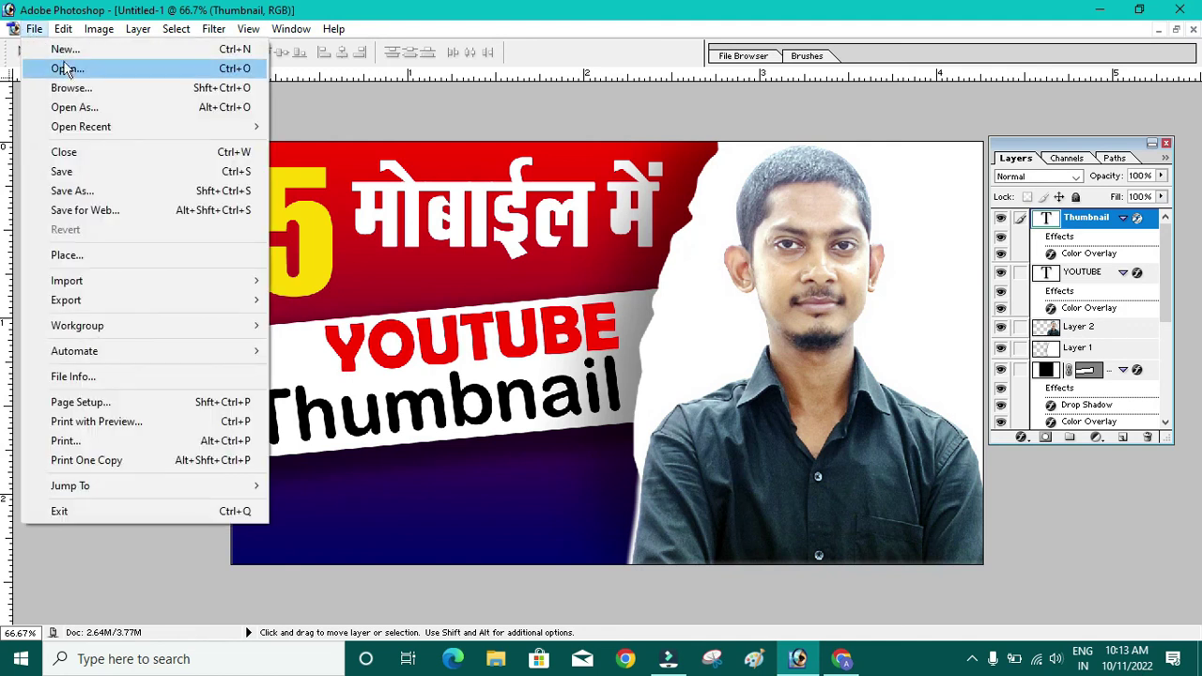
# Open the YouTube logo PNG and drag the whole image into Untitled-1
pyautogui.click(71, 72)
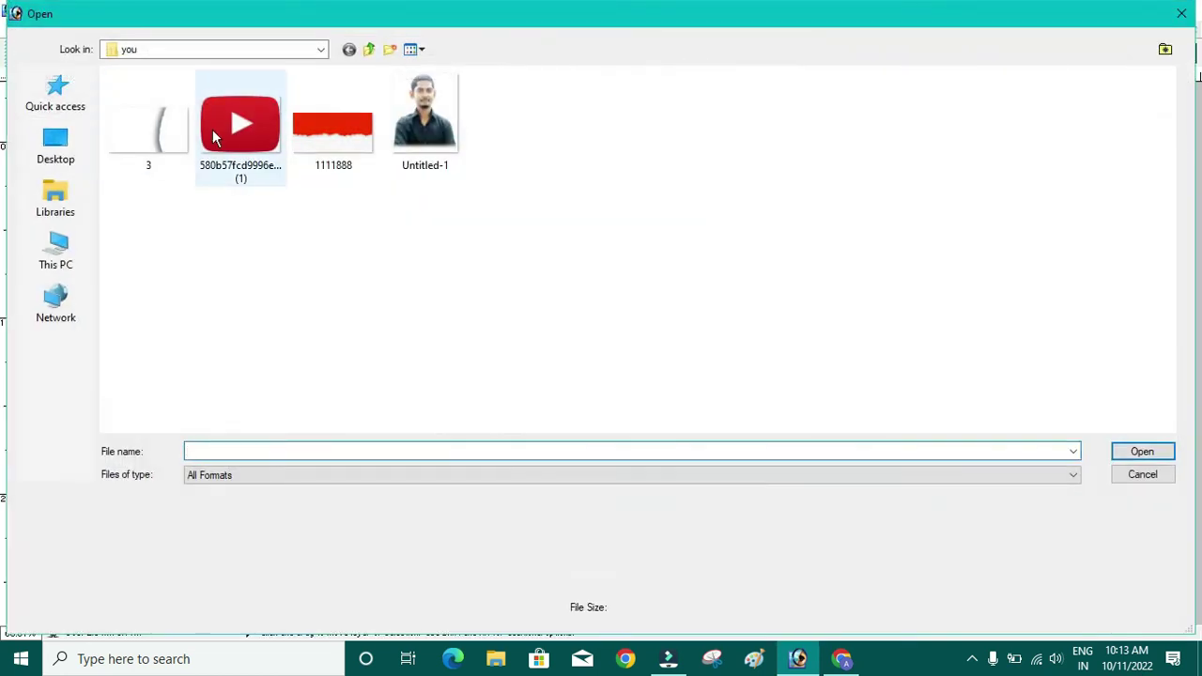
pyautogui.click(216, 128)
pyautogui.click(1142, 452)
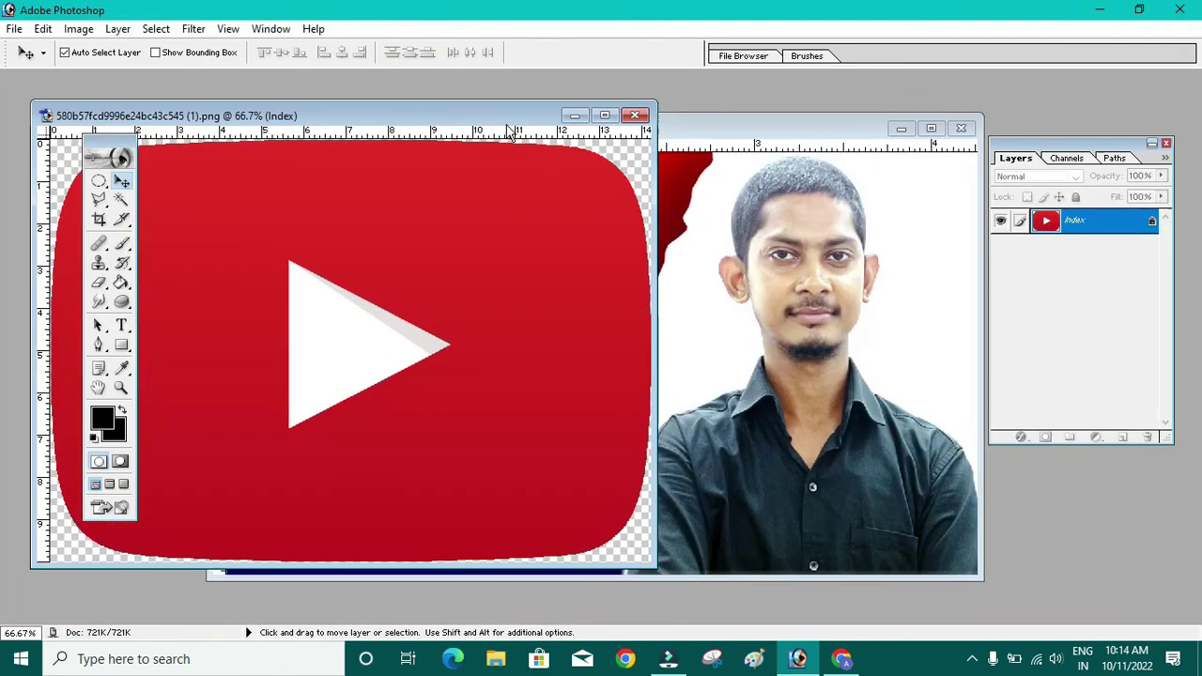
pyautogui.moveTo(508, 131); pyautogui.dragTo(1139, 206)
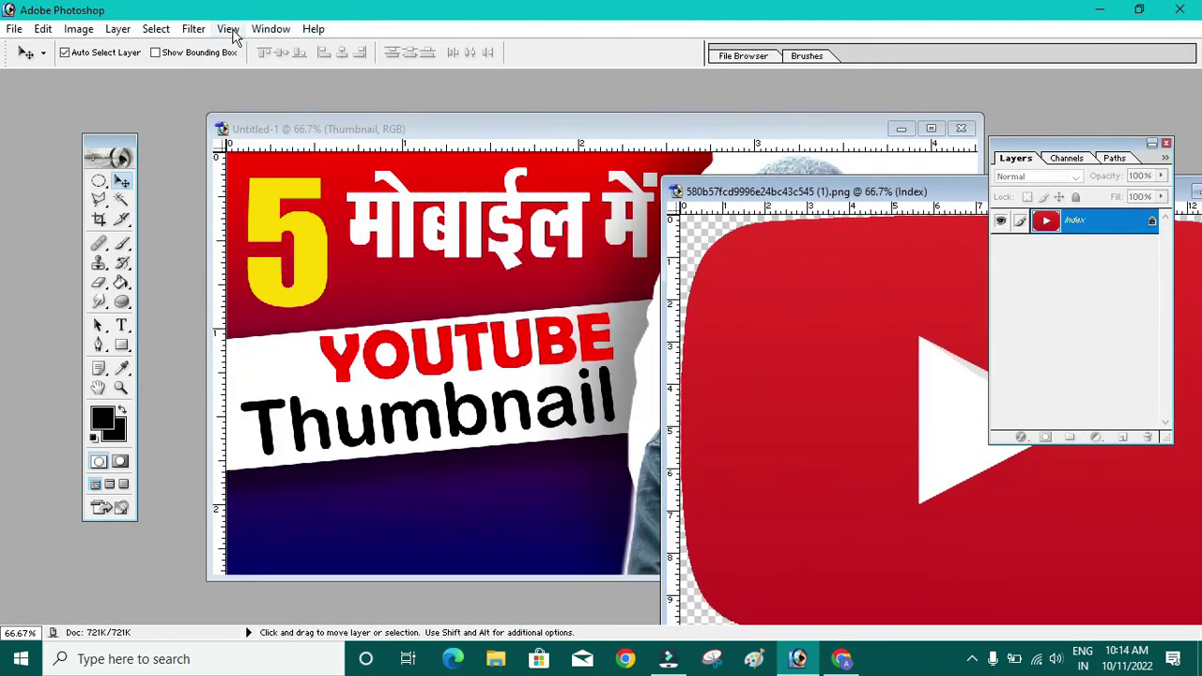
pyautogui.click(156, 29)
pyautogui.click(188, 50)
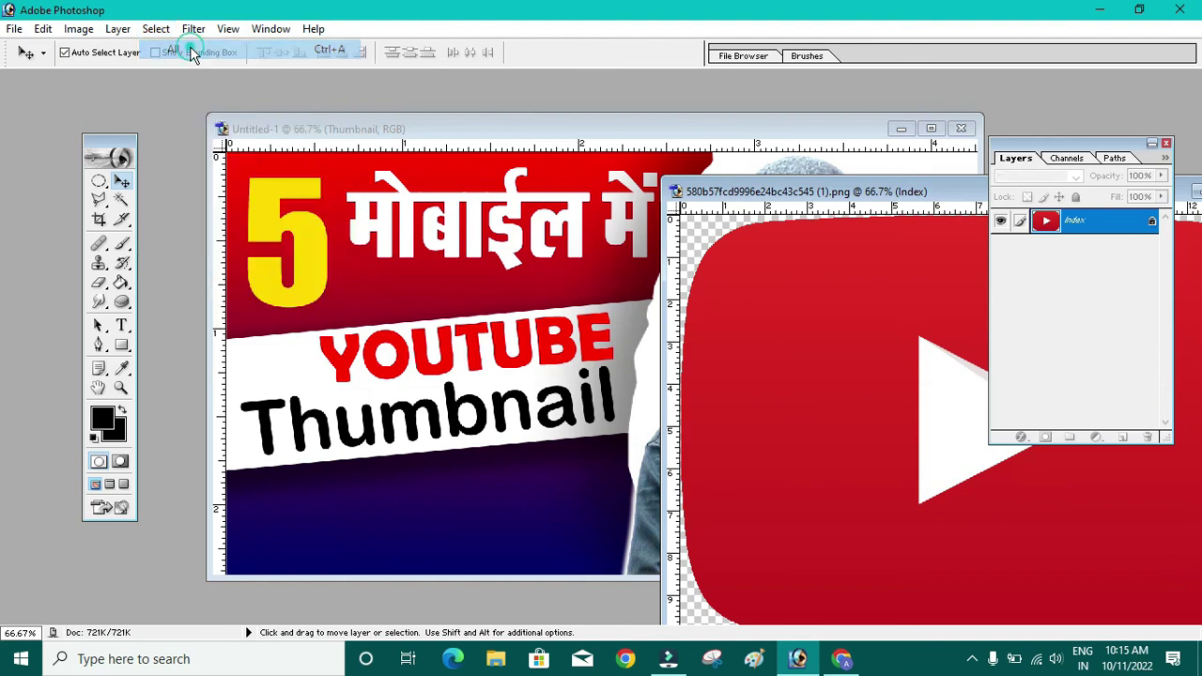
pyautogui.moveTo(850, 369); pyautogui.dragTo(398, 344)
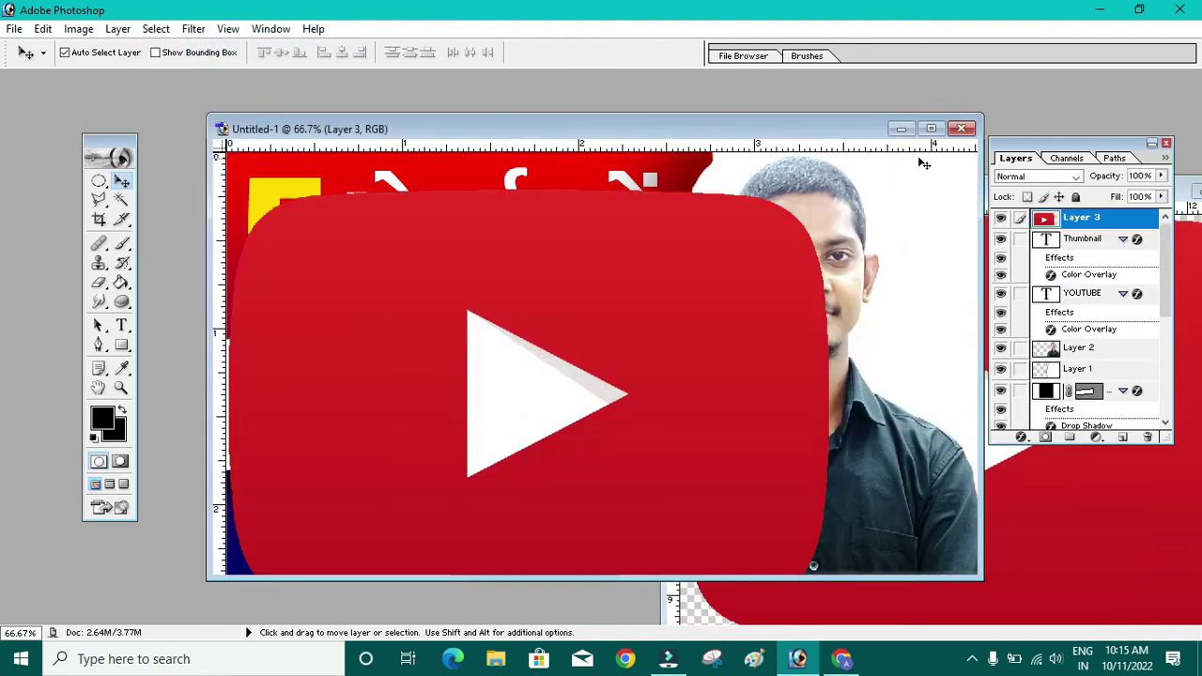
pyautogui.click(930, 128)
# Scale the logo to 12.7% and tilt it about -4.2° beside YOUTUBE on the bar
pyautogui.moveTo(512, 423); pyautogui.dragTo(564, 423)
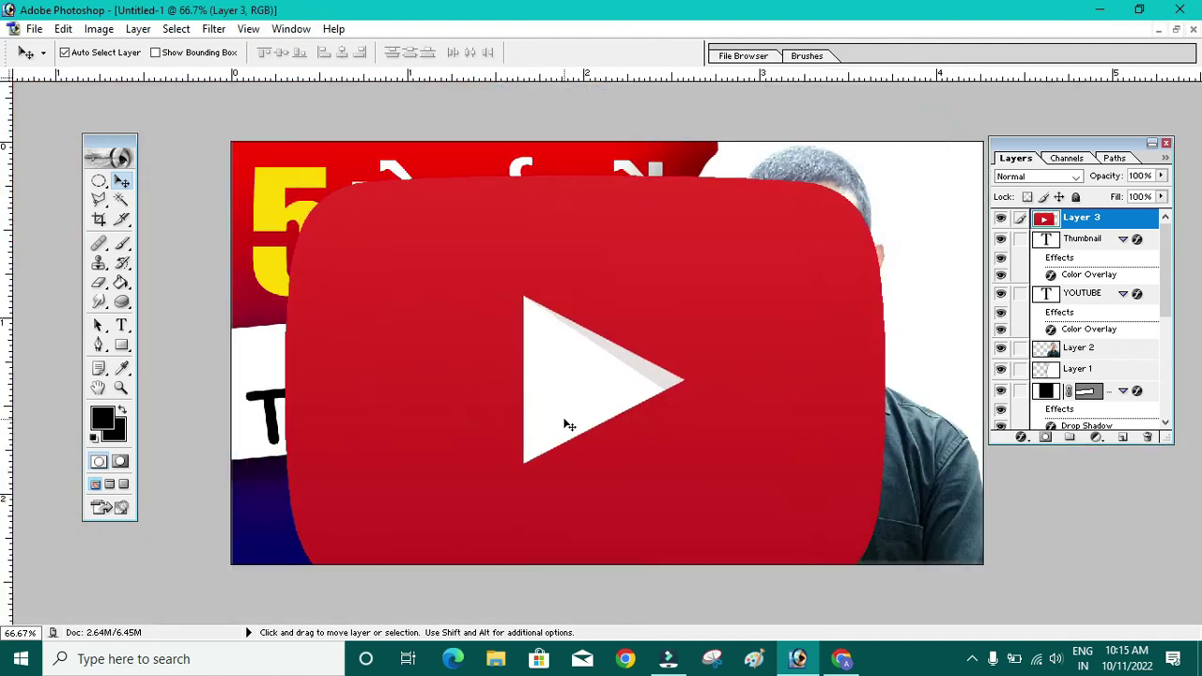
pyautogui.hotkey('ctrl', 't')
pyautogui.moveTo(281, 175)
pyautogui.mouseDown()
pyautogui.moveTo(724, 474)
pyautogui.moveTo(276, 355)
pyautogui.moveTo(338, 389)
pyautogui.moveTo(266, 354)
pyautogui.mouseUp()
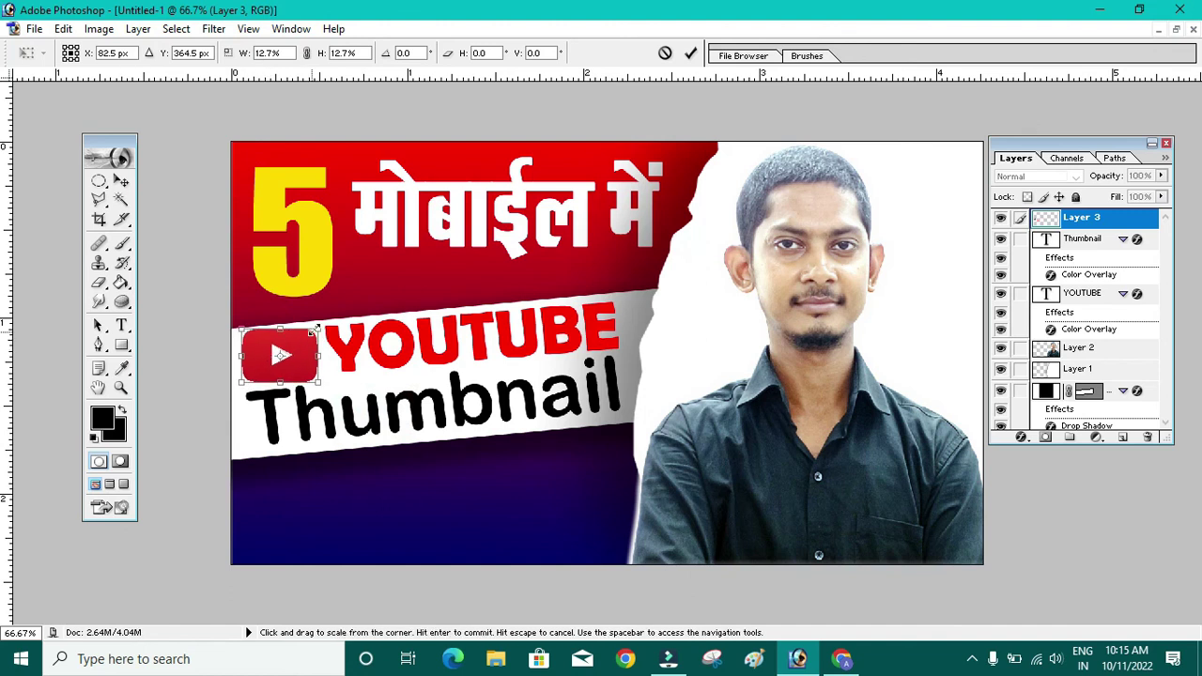
pyautogui.moveTo(324, 321); pyautogui.dragTo(330, 314)
pyautogui.press('Return')
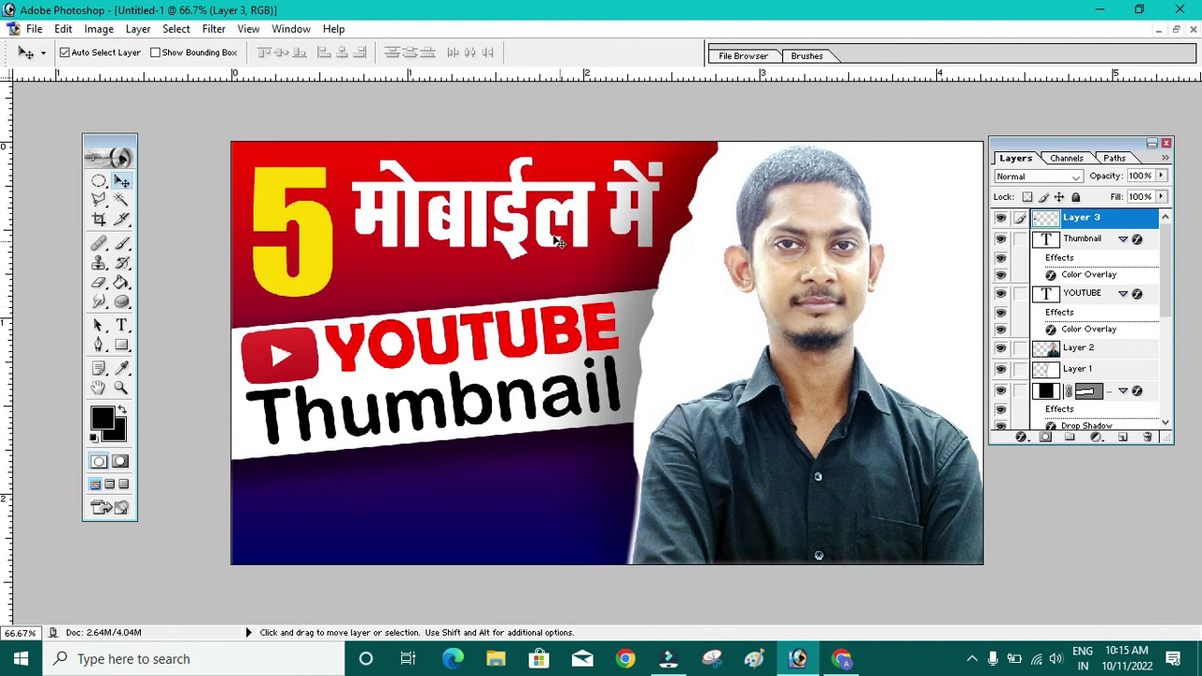
# Duplicate the Hindi headline into the bottom purple area and retype it as बनाओ
pyautogui.click(507, 228)
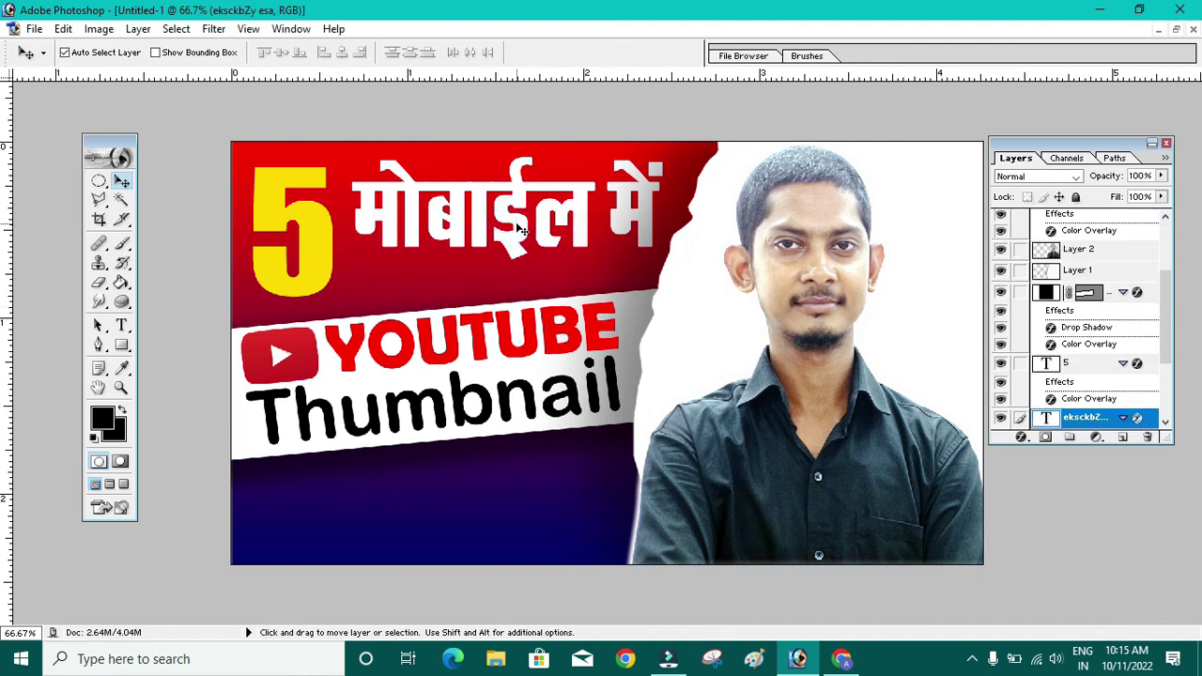
pyautogui.press('alt')
pyautogui.moveTo(516, 228); pyautogui.dragTo(457, 523)
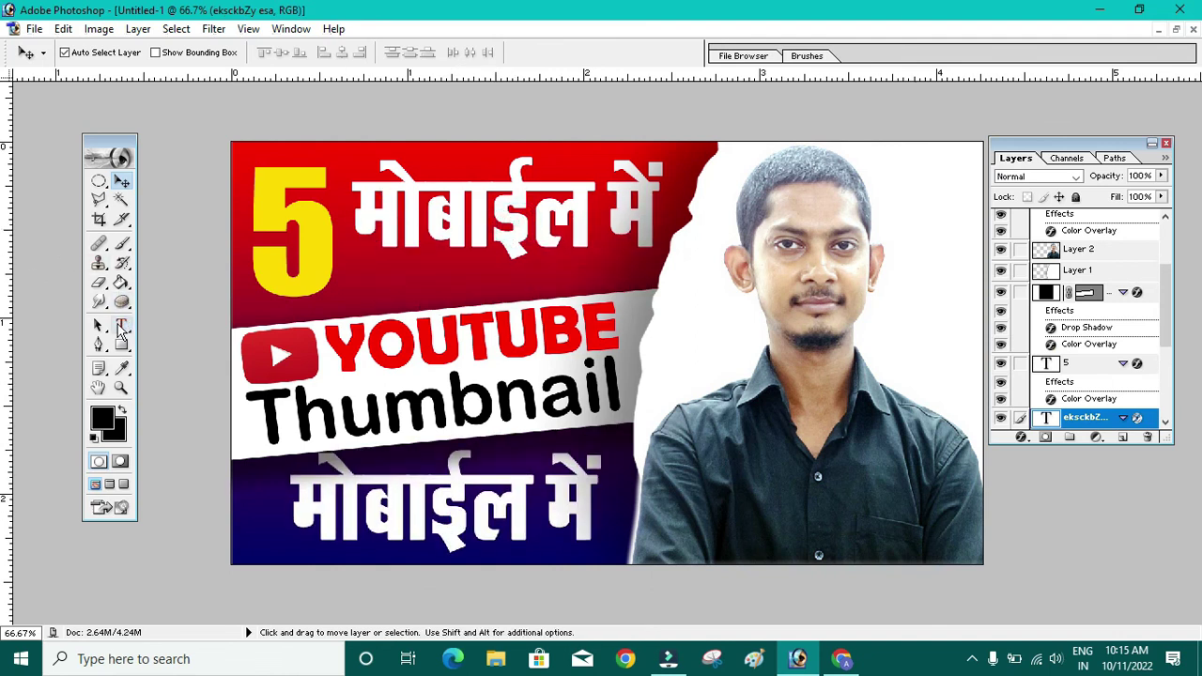
pyautogui.click(120, 326)
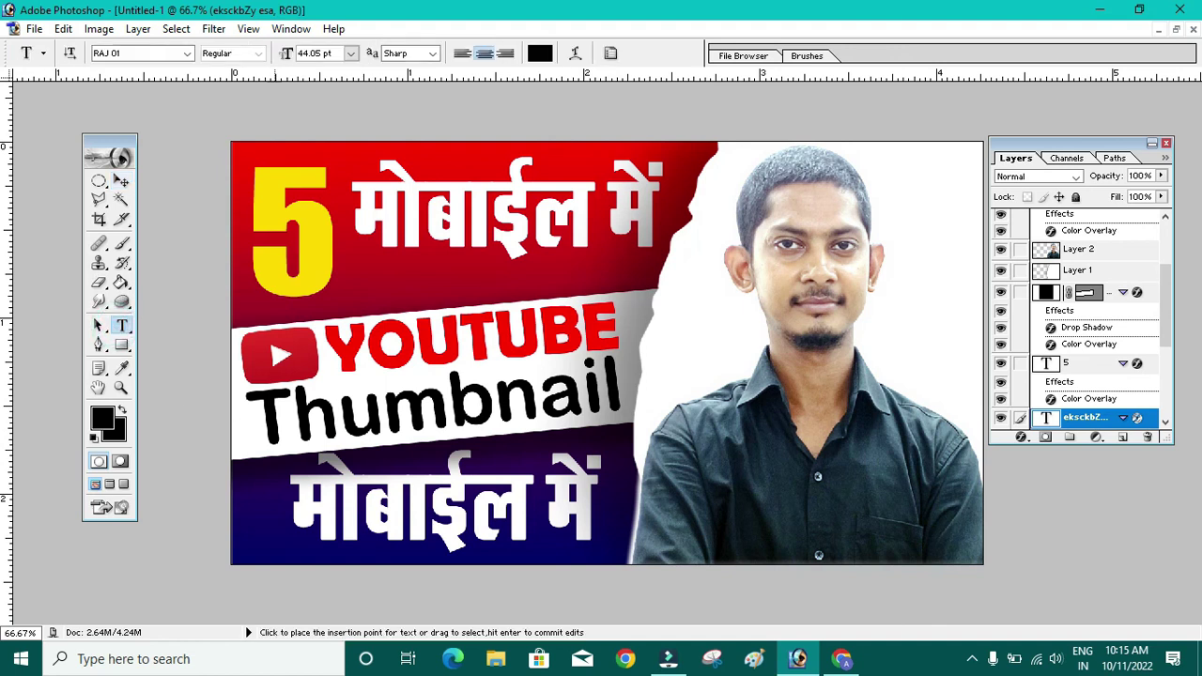
pyautogui.tripleClick(295, 515)
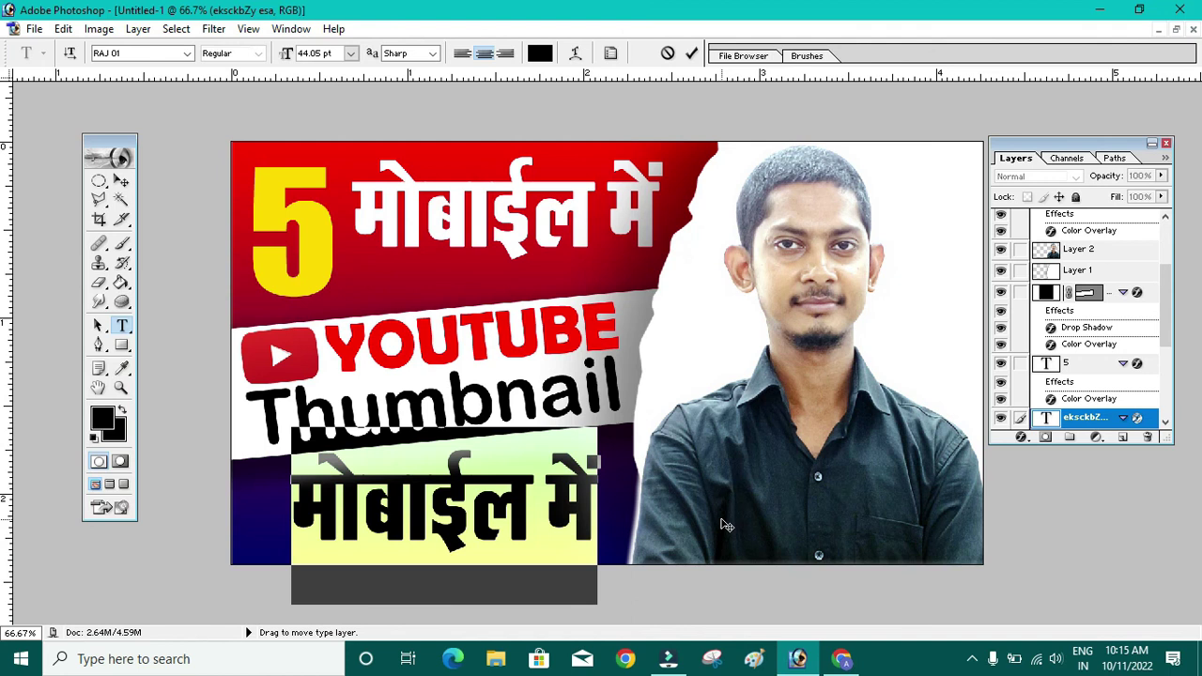
pyautogui.write('बनाअो')
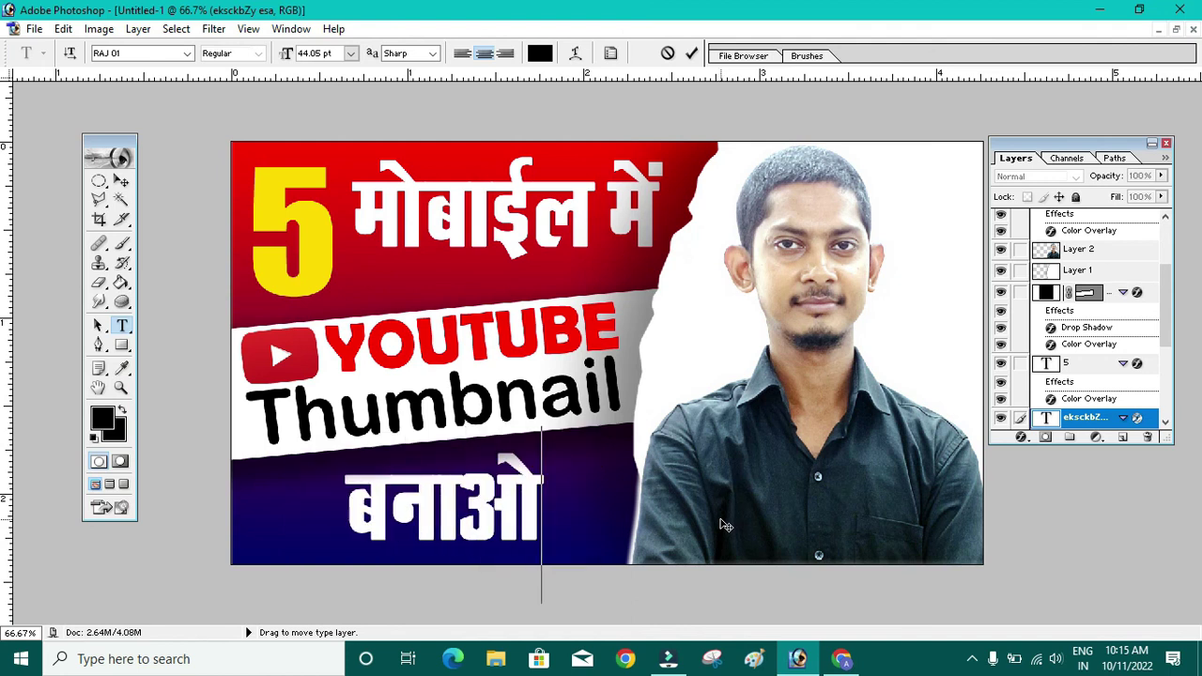
# Stretch बनाओ to 152.5% width, tilt it -4.9°, and nudge it into place
pyautogui.click(121, 180)
pyautogui.hotkey('ctrl', 't')
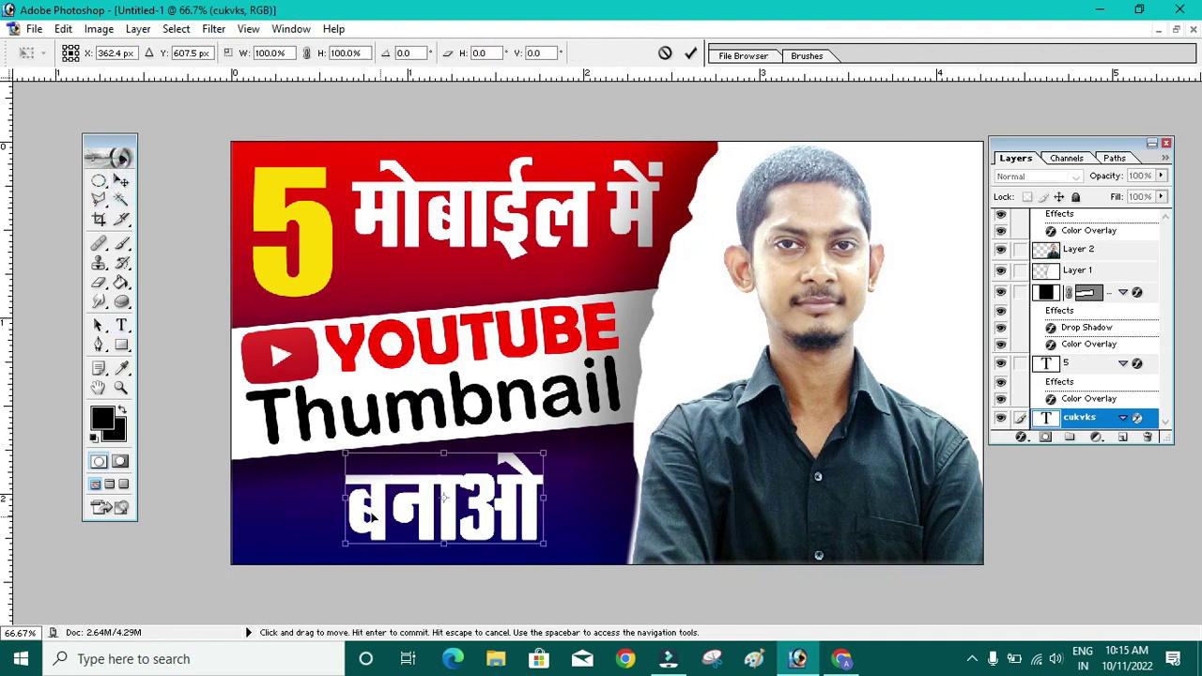
pyautogui.moveTo(346, 499); pyautogui.dragTo(279, 499)
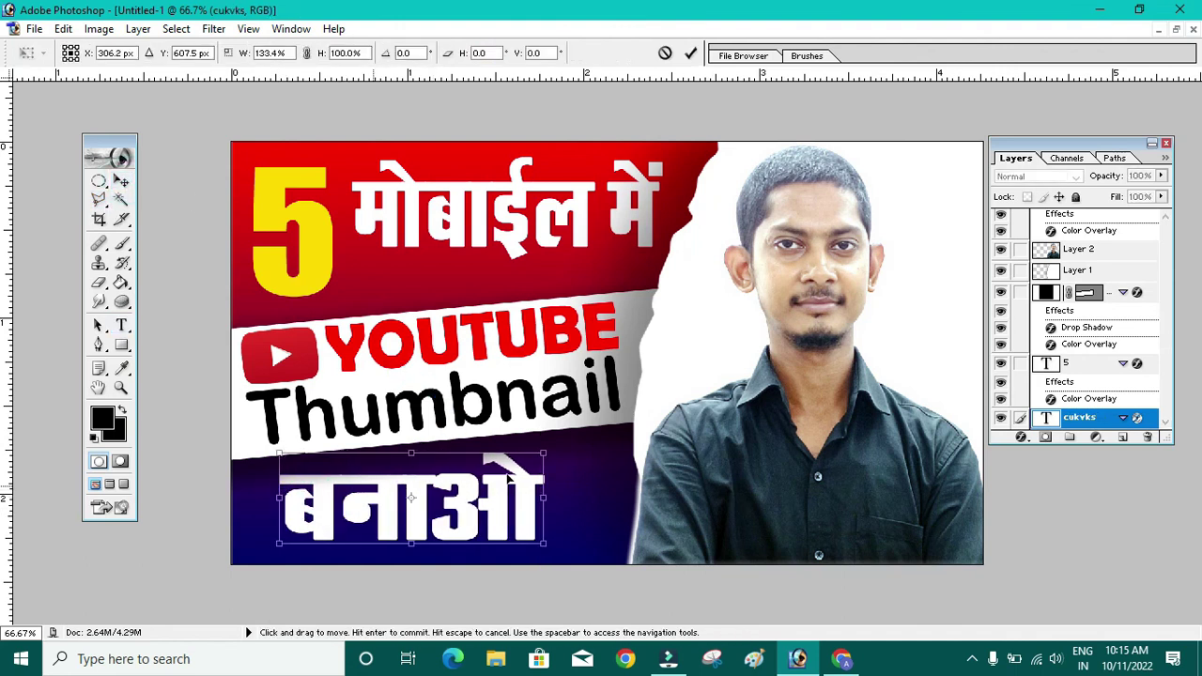
pyautogui.moveTo(545, 498); pyautogui.dragTo(582, 507)
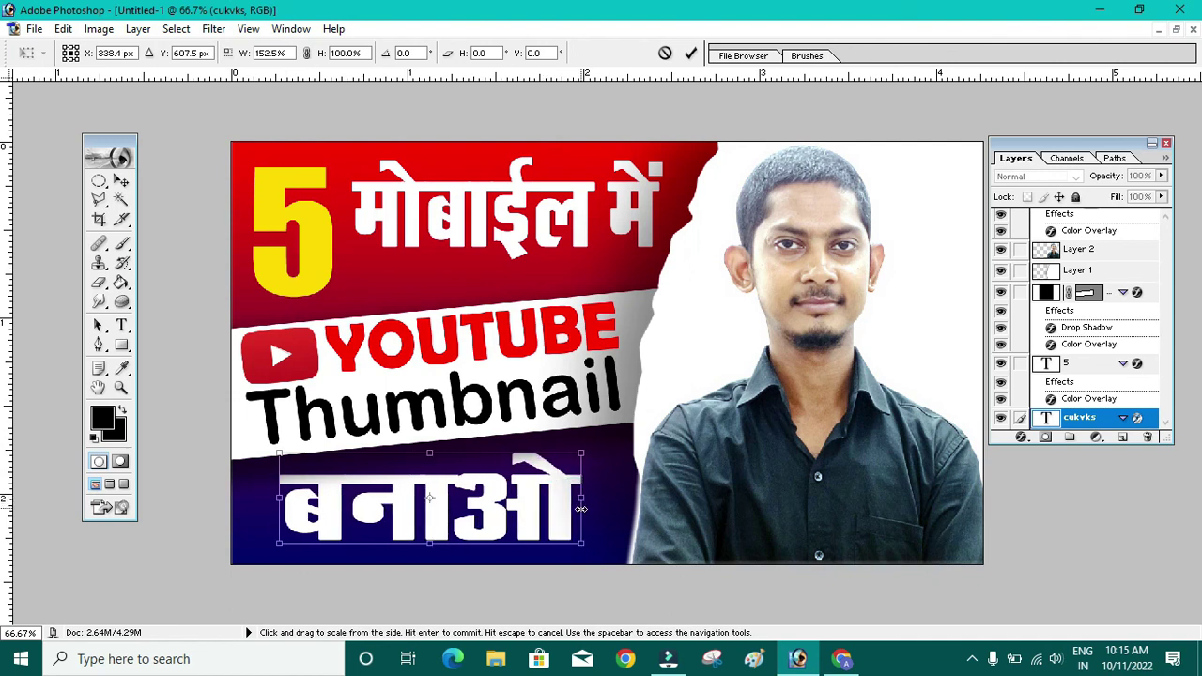
pyautogui.moveTo(598, 443); pyautogui.dragTo(592, 430)
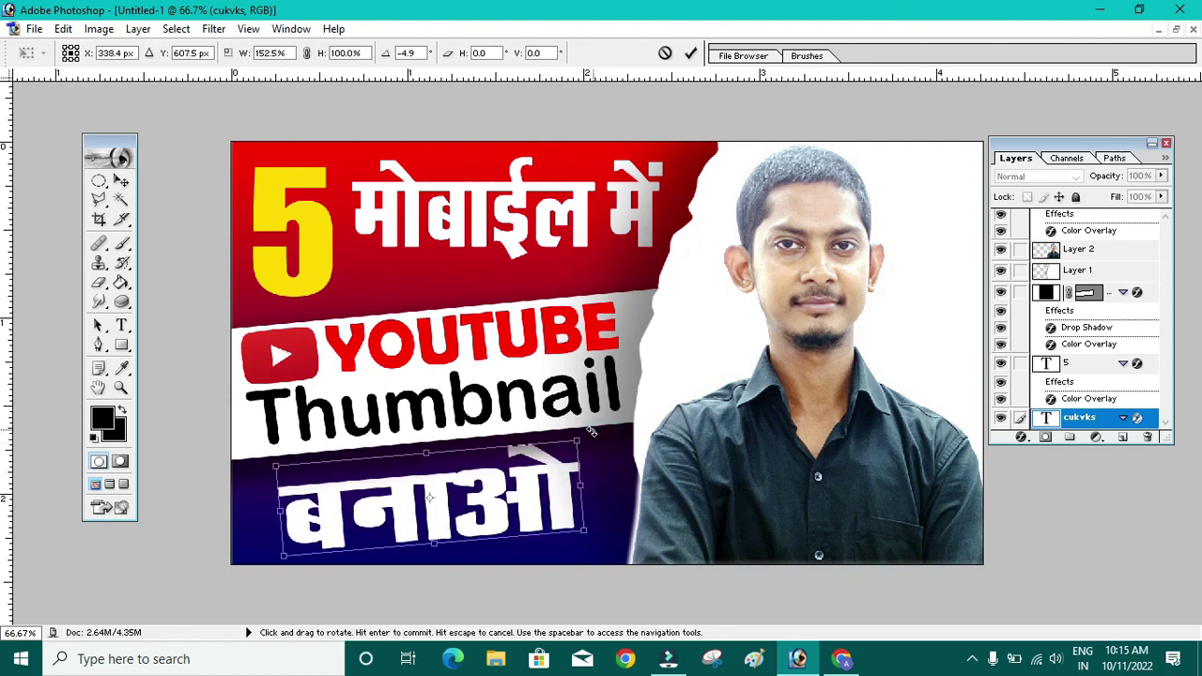
pyautogui.moveTo(556, 508); pyautogui.dragTo(563, 514)
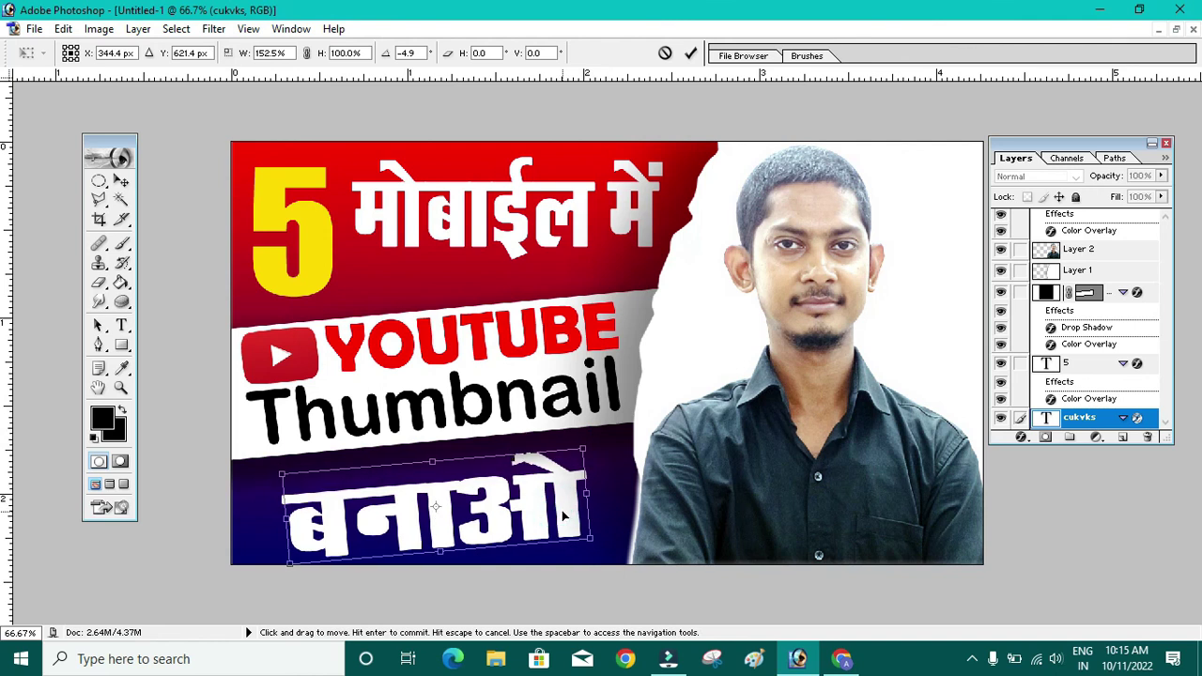
pyautogui.press('Return')
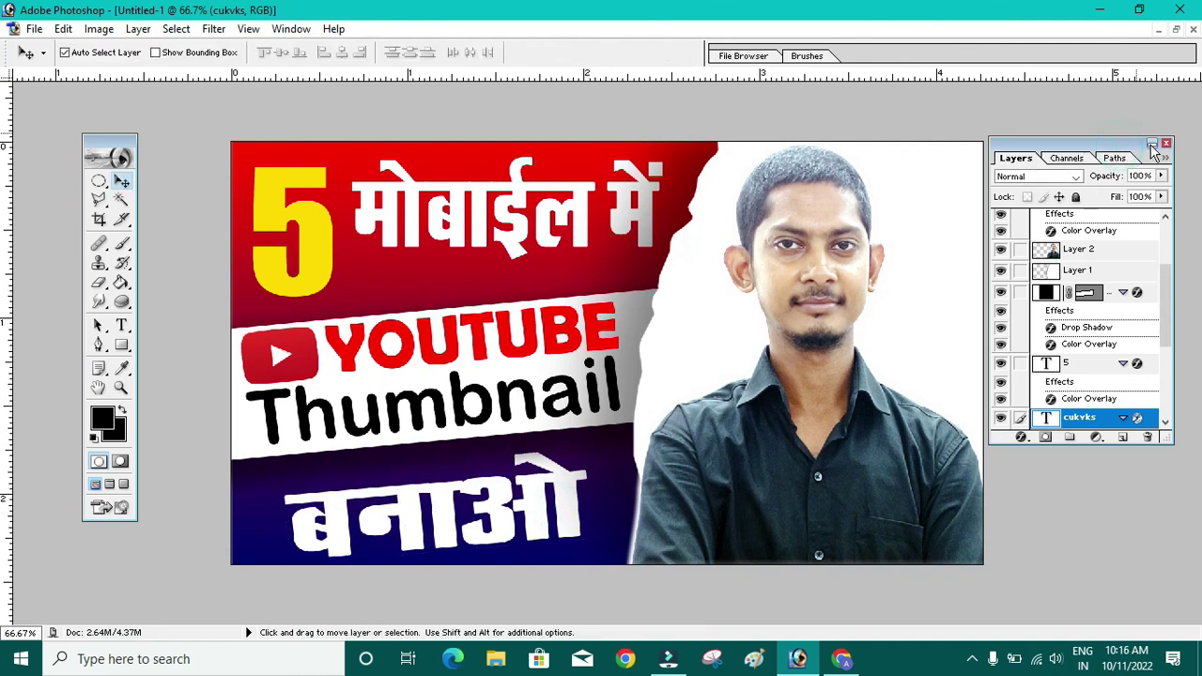
pyautogui.moveTo(1120, 150); pyautogui.dragTo(1145, 148)
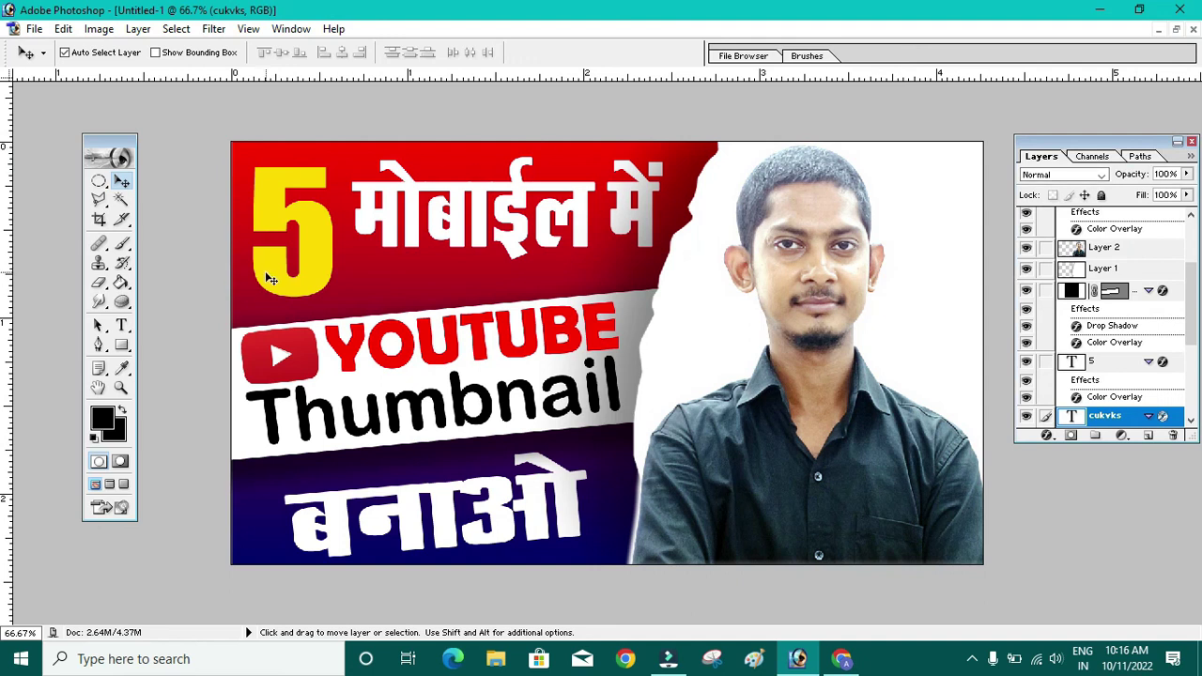